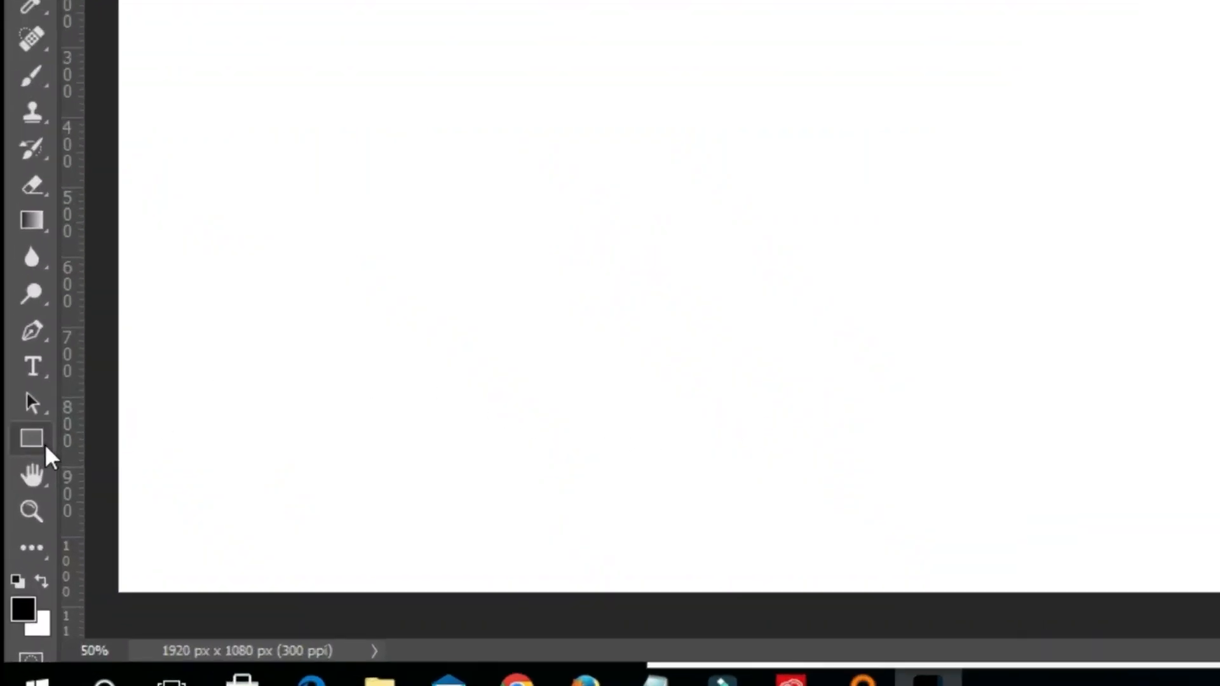
Activate the Custom Shape tool and expand the 500 b shape folder in an enlarged shape picker
{"action": "left_click", "coordinate": [31, 514]}
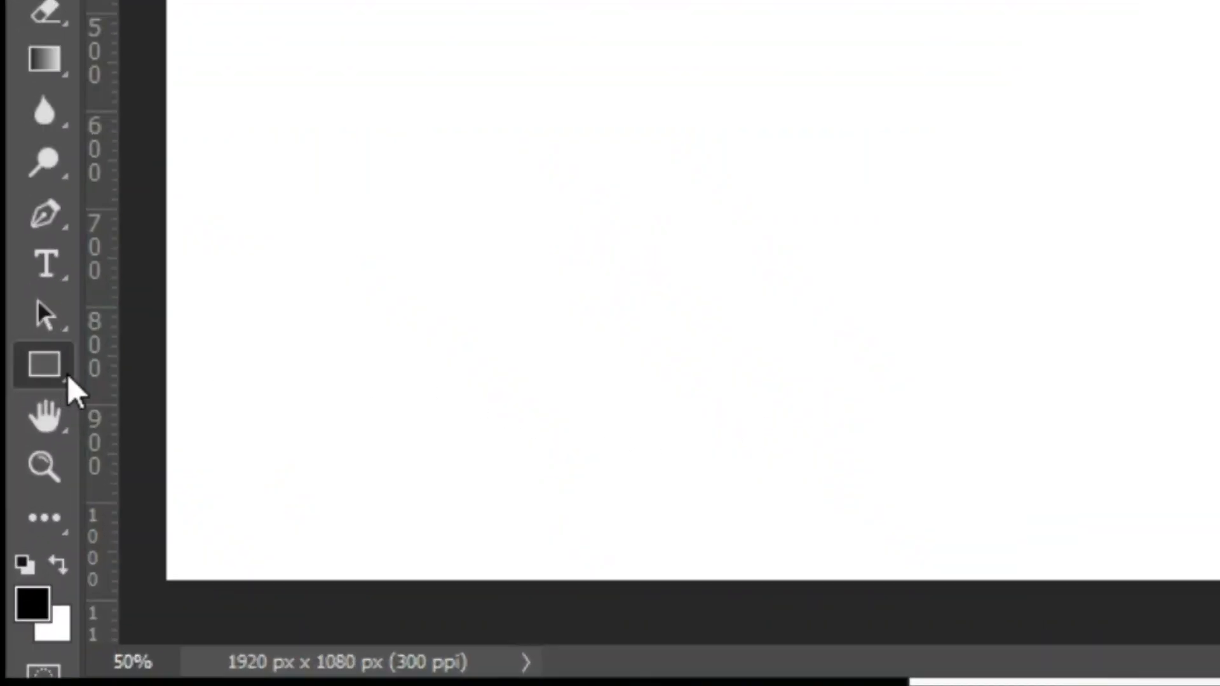
{"action": "right_click", "coordinate": [68, 378]}
{"action": "left_click", "coordinate": [216, 550]}
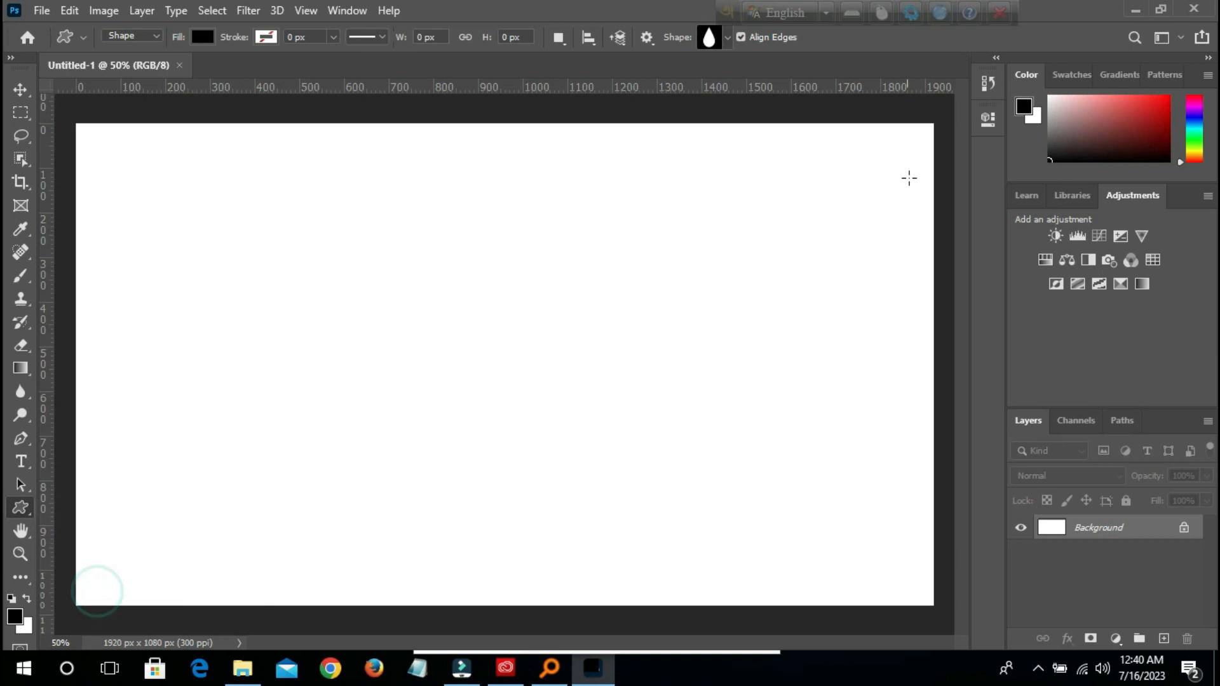
{"action": "left_click", "coordinate": [728, 38]}
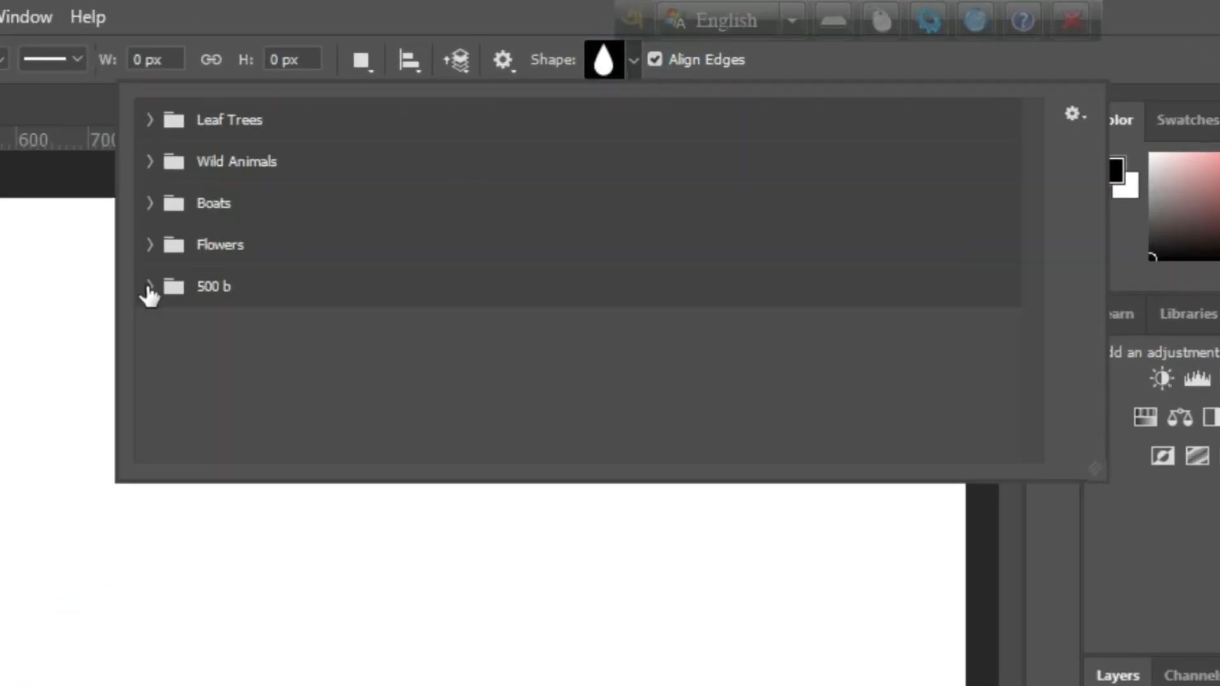
{"action": "left_click", "coordinate": [423, 178]}
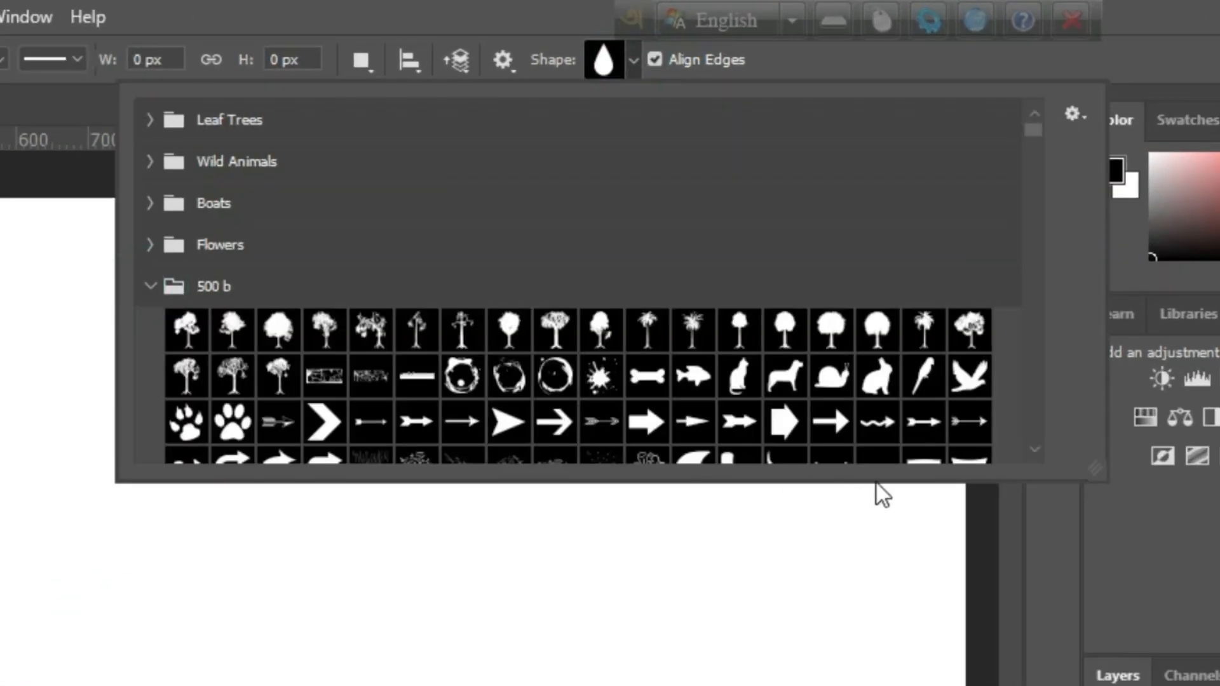
{"action": "left_click_drag", "start_coordinate": [1093, 468], "coordinate": [1130, 633]}
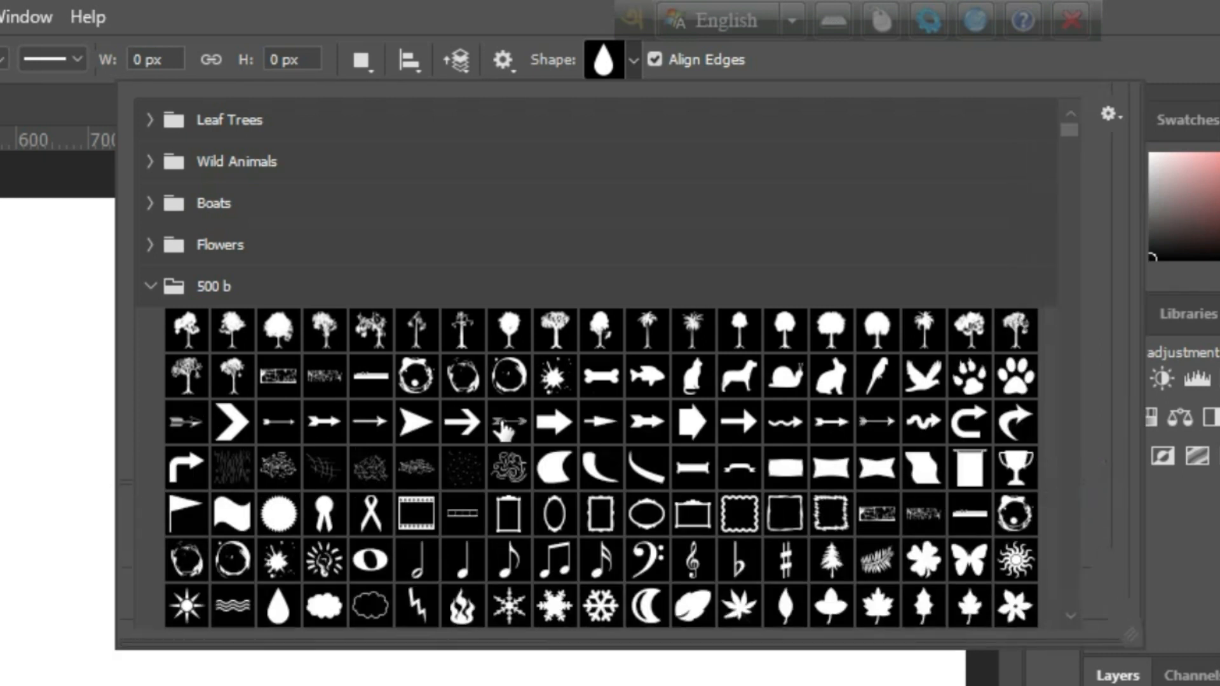
Choose the heart card-suit shape and draw a black heart about 1040 px wide and 734 px high
{"action": "scroll", "coordinate": [497, 434], "scroll_direction": "down", "scroll_amount": 3}
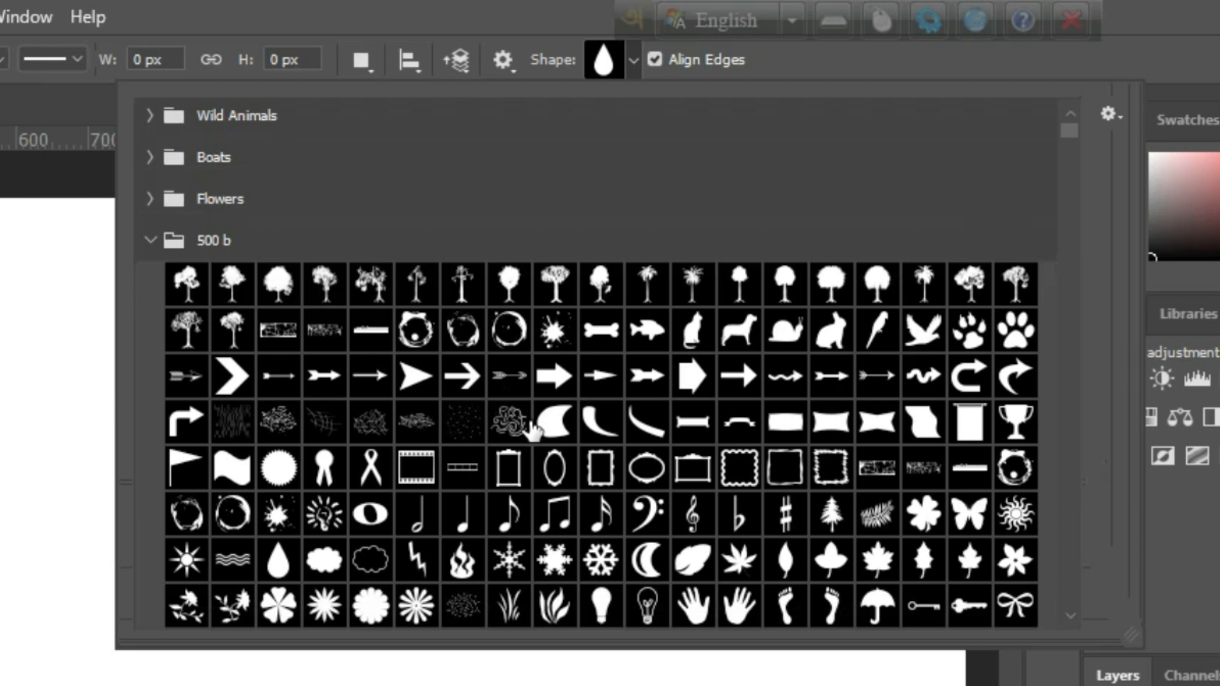
{"action": "scroll", "coordinate": [531, 432], "scroll_direction": "down", "scroll_amount": 3}
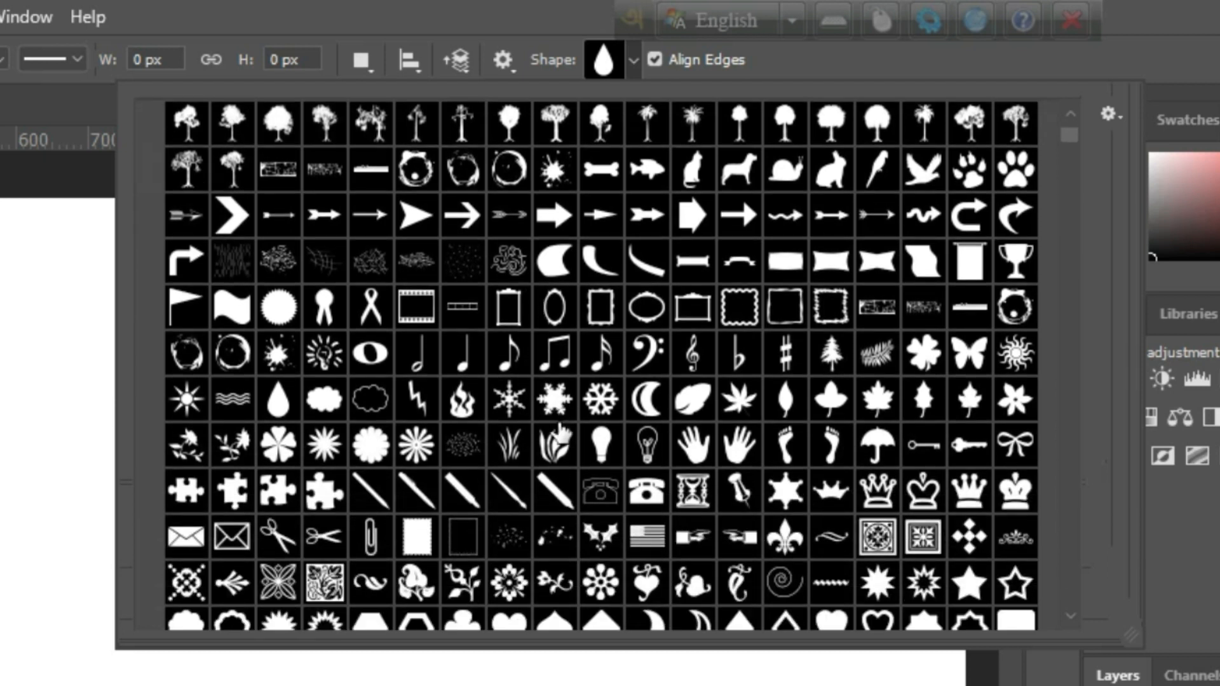
{"action": "scroll", "coordinate": [567, 434], "scroll_direction": "down", "scroll_amount": 5}
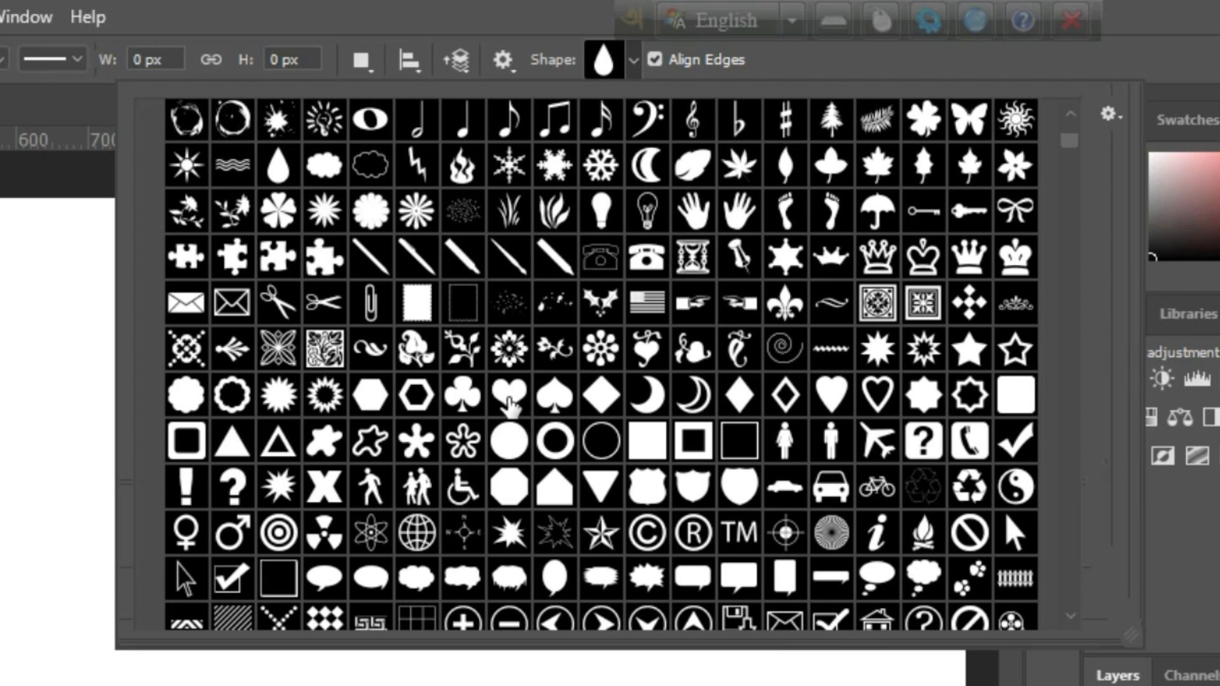
{"action": "left_click", "coordinate": [509, 394]}
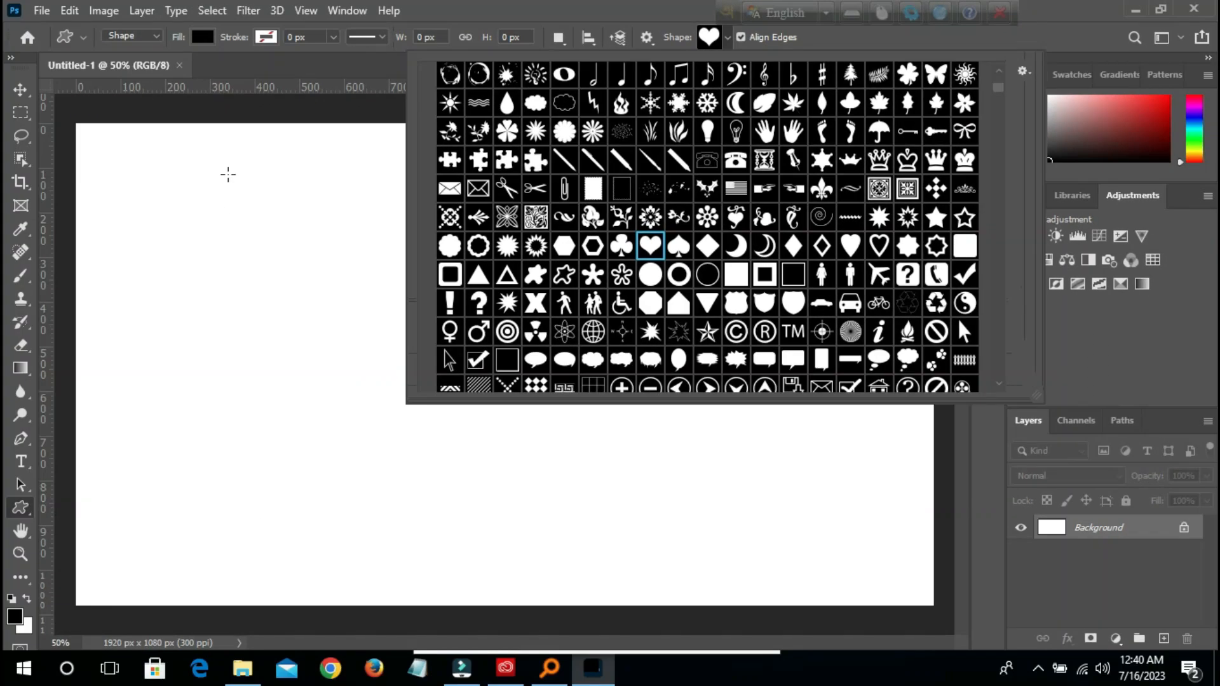
{"action": "left_click", "coordinate": [226, 174]}
{"action": "left_click_drag", "start_coordinate": [292, 158], "coordinate": [757, 486]}
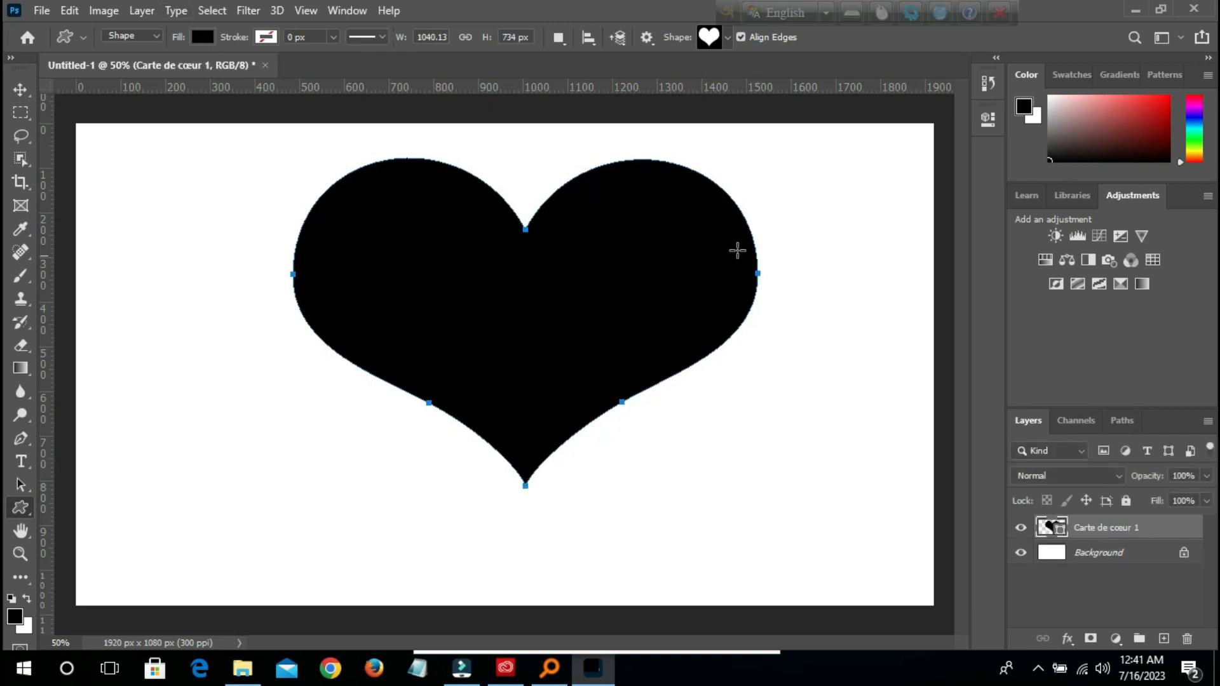
Flip the heart vertically and scale it down to about 74% width and 84% height
{"action": "left_click", "coordinate": [20, 90]}
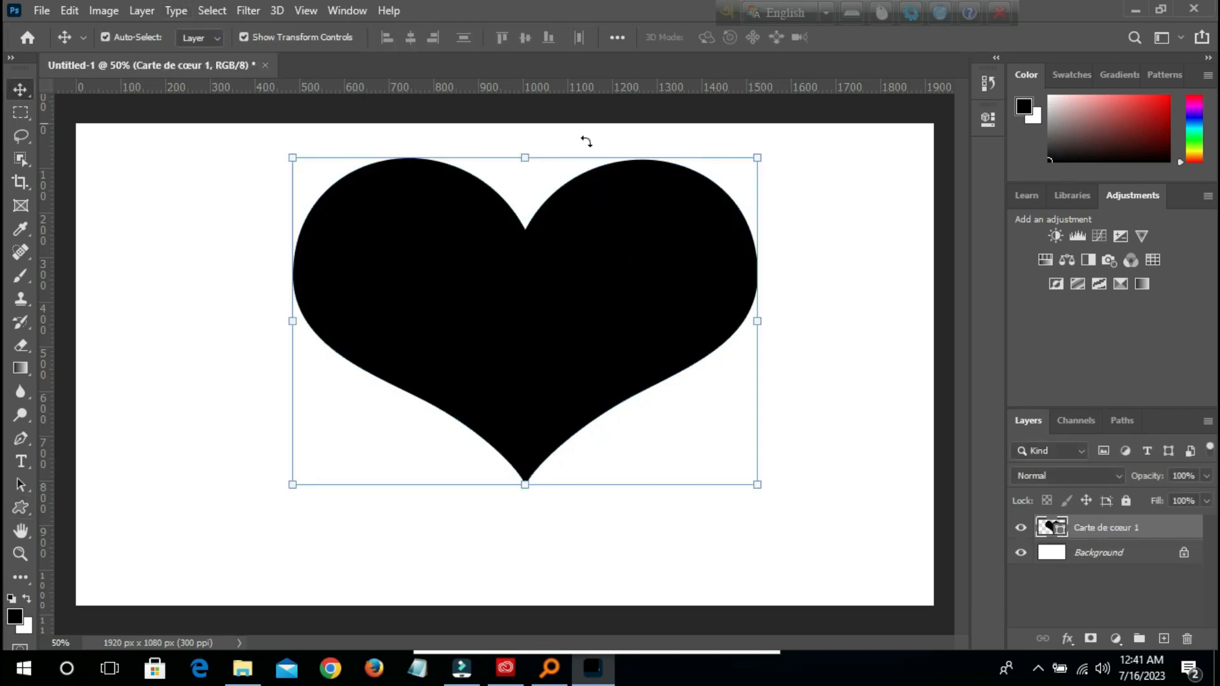
{"action": "right_click", "coordinate": [774, 157]}
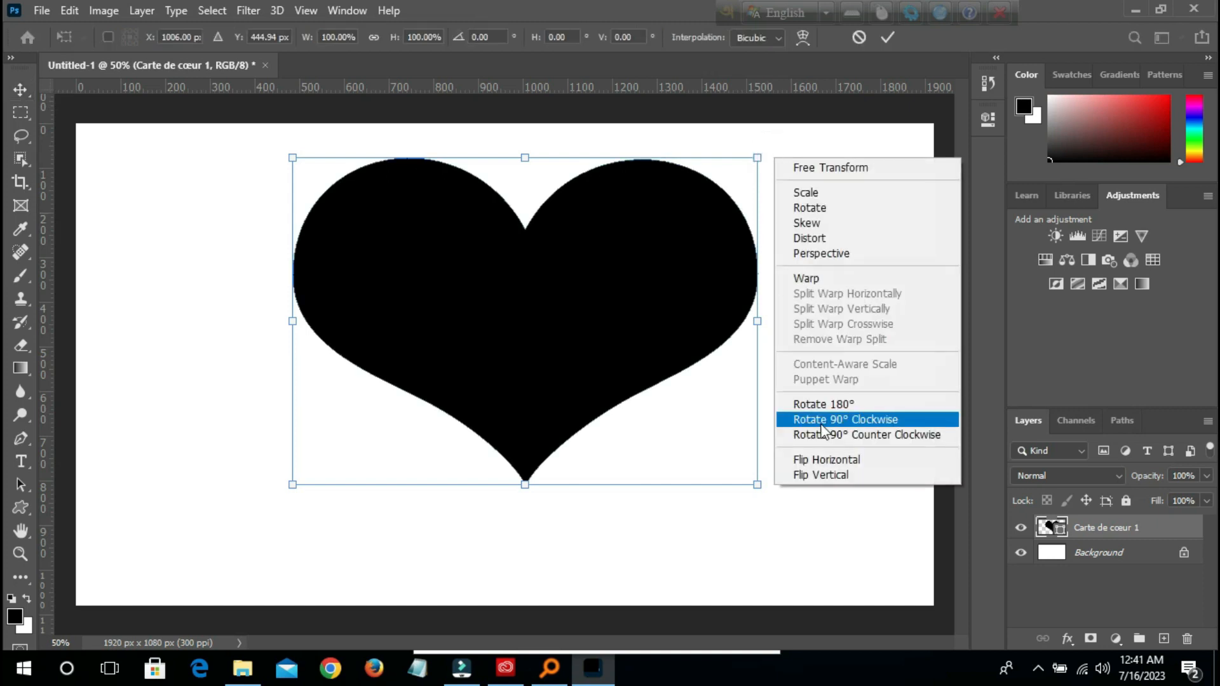
{"action": "left_click", "coordinate": [830, 475]}
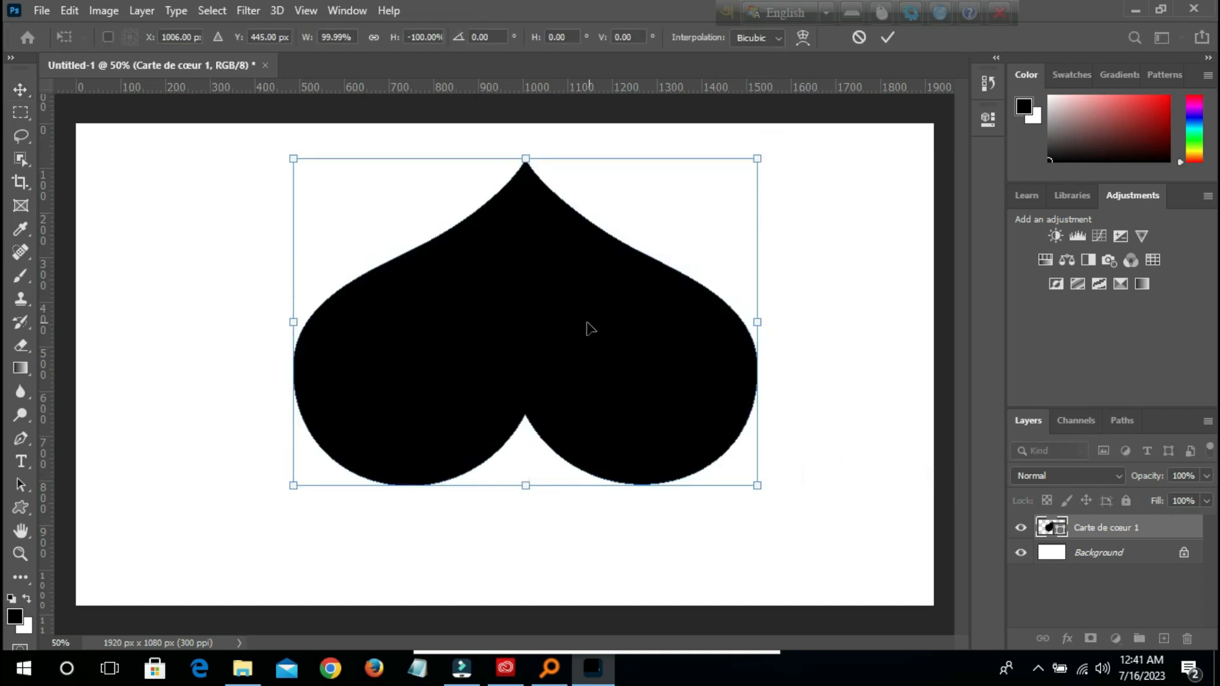
{"action": "left_click_drag", "start_coordinate": [548, 325], "coordinate": [618, 327]}
{"action": "left_click_drag", "start_coordinate": [829, 491], "coordinate": [710, 443]}
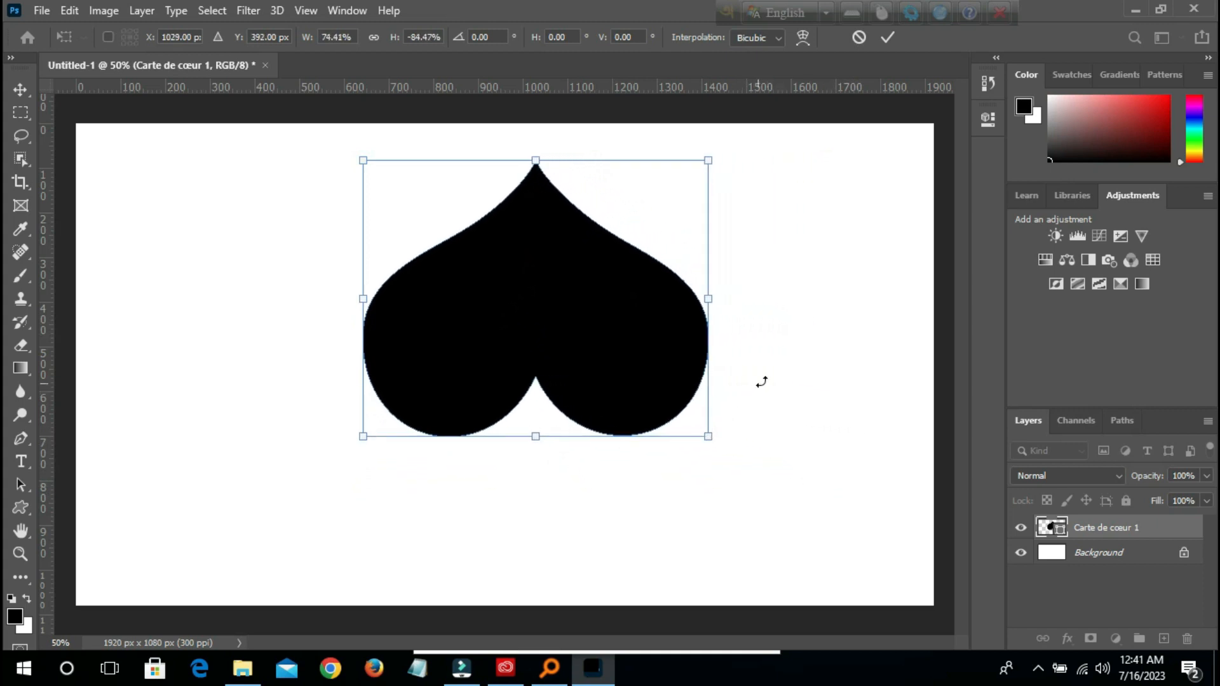
{"action": "left_click", "coordinate": [885, 37]}
Rasterize the heart layer and fill the notch in its lower edge so the dome's underside is flat
{"action": "right_click", "coordinate": [1094, 528]}
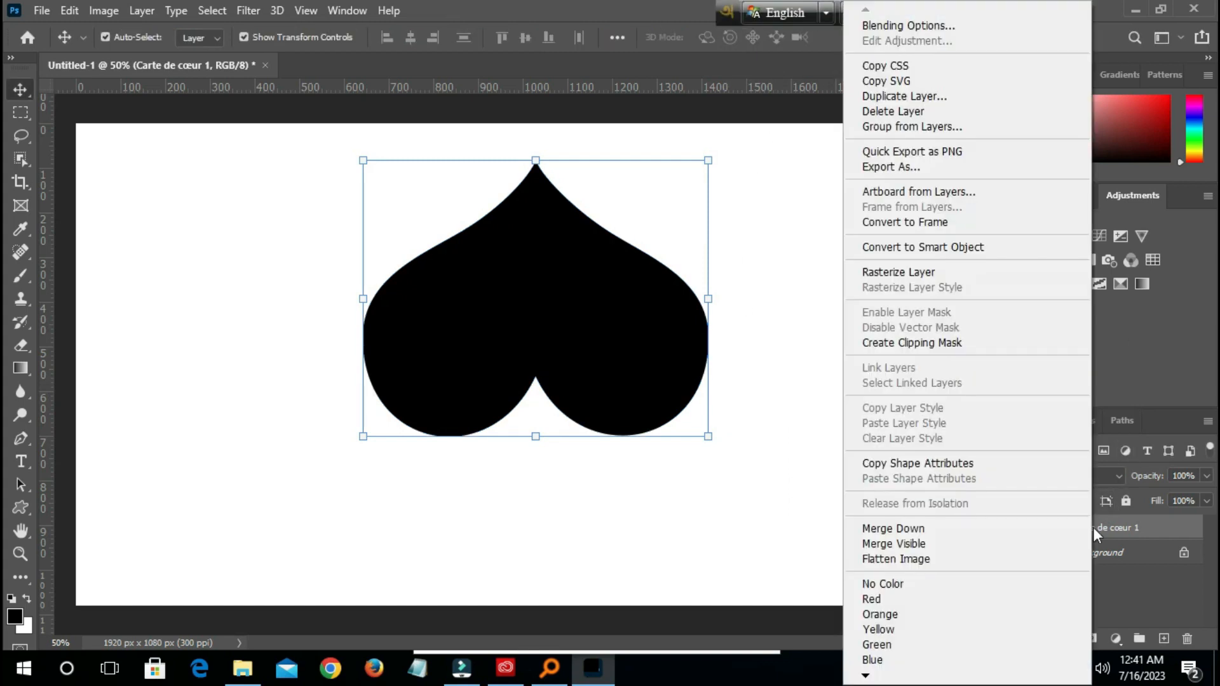
{"action": "left_click", "coordinate": [884, 272]}
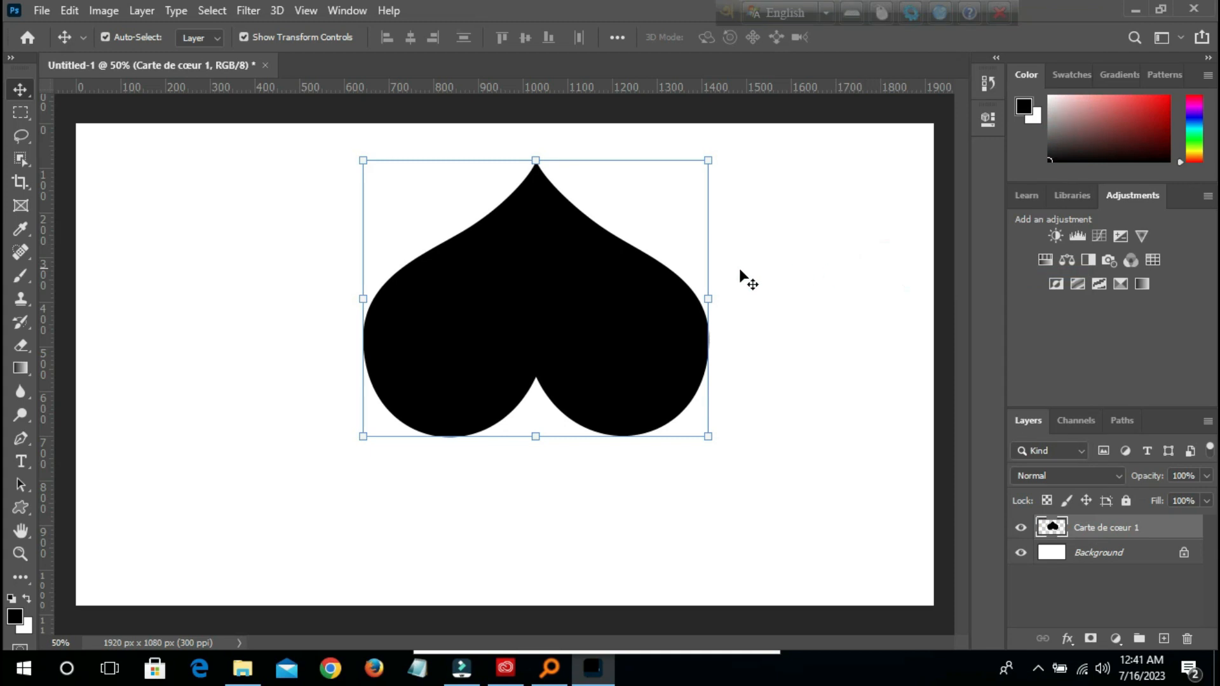
{"action": "left_click", "coordinate": [19, 116]}
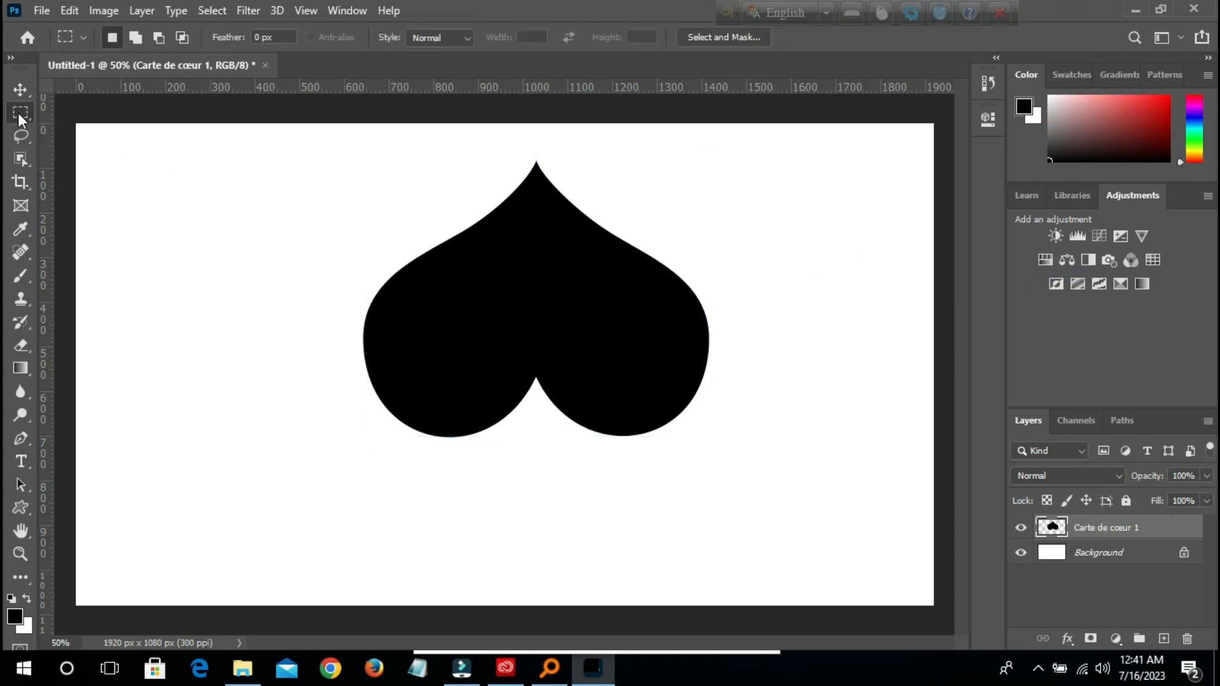
{"action": "left_click_drag", "start_coordinate": [428, 278], "coordinate": [589, 418]}
{"action": "right_click", "coordinate": [589, 326]}
{"action": "left_click", "coordinate": [626, 14]}
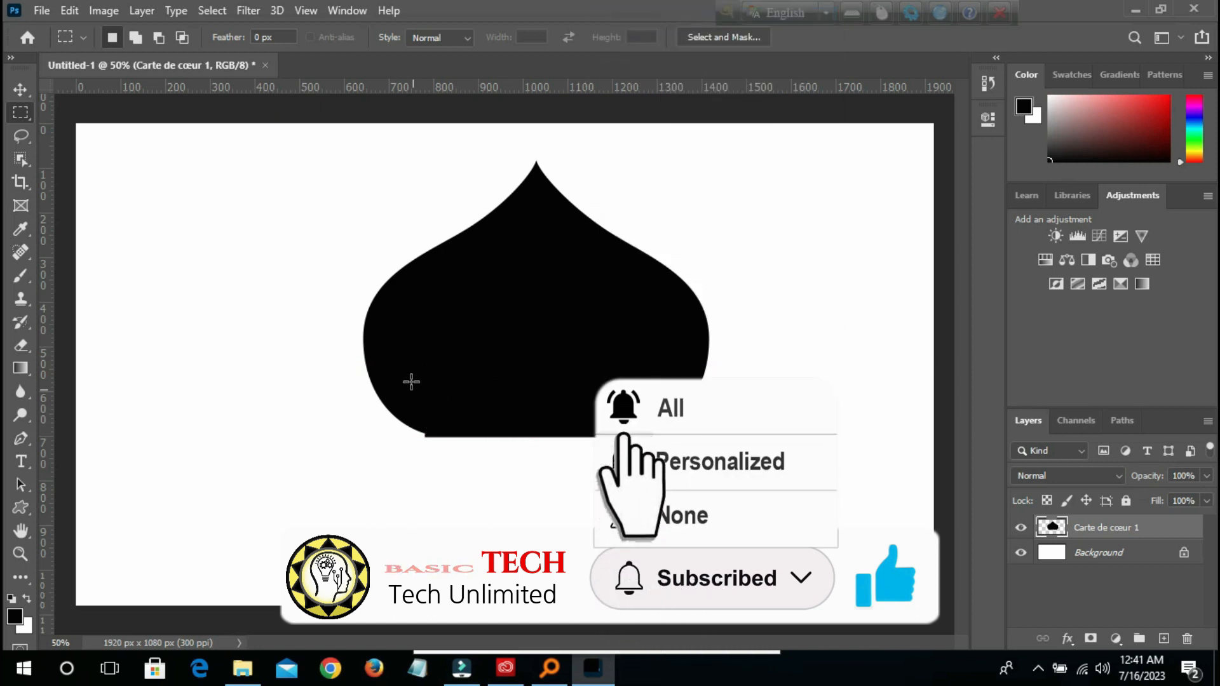
Draw a black rectangle about 588 px wide and 162 px high directly beneath the dome
{"action": "left_click", "coordinate": [24, 510]}
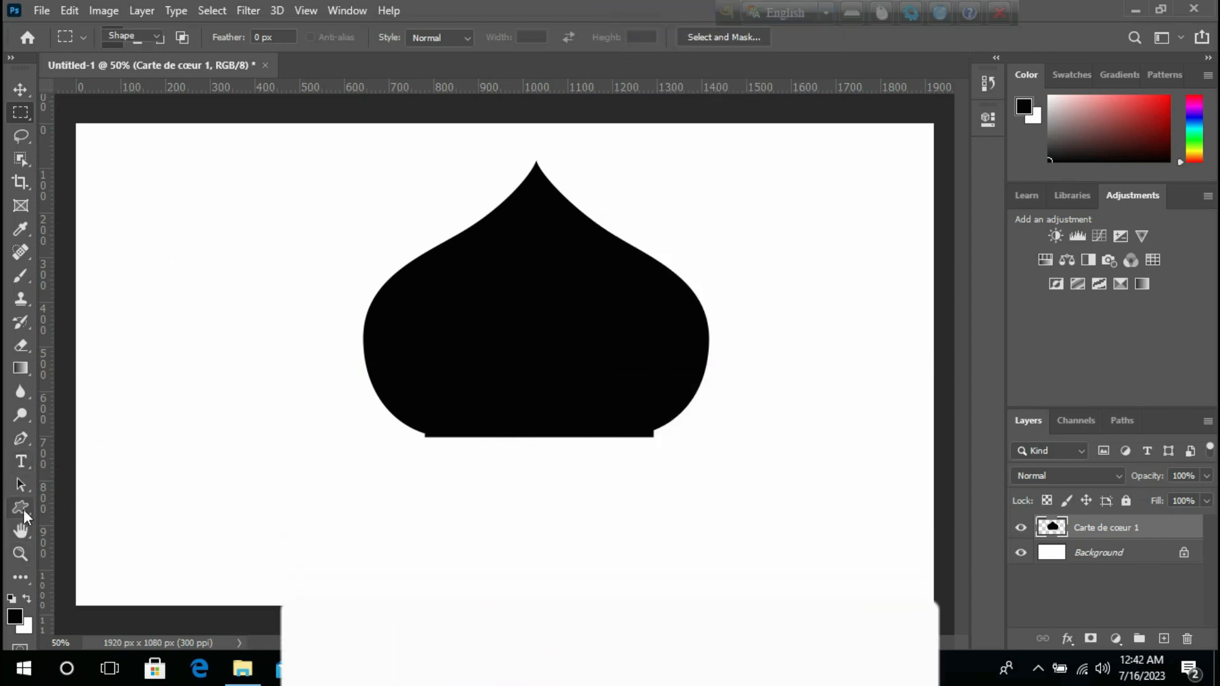
{"action": "right_click", "coordinate": [25, 510]}
{"action": "left_click", "coordinate": [89, 510]}
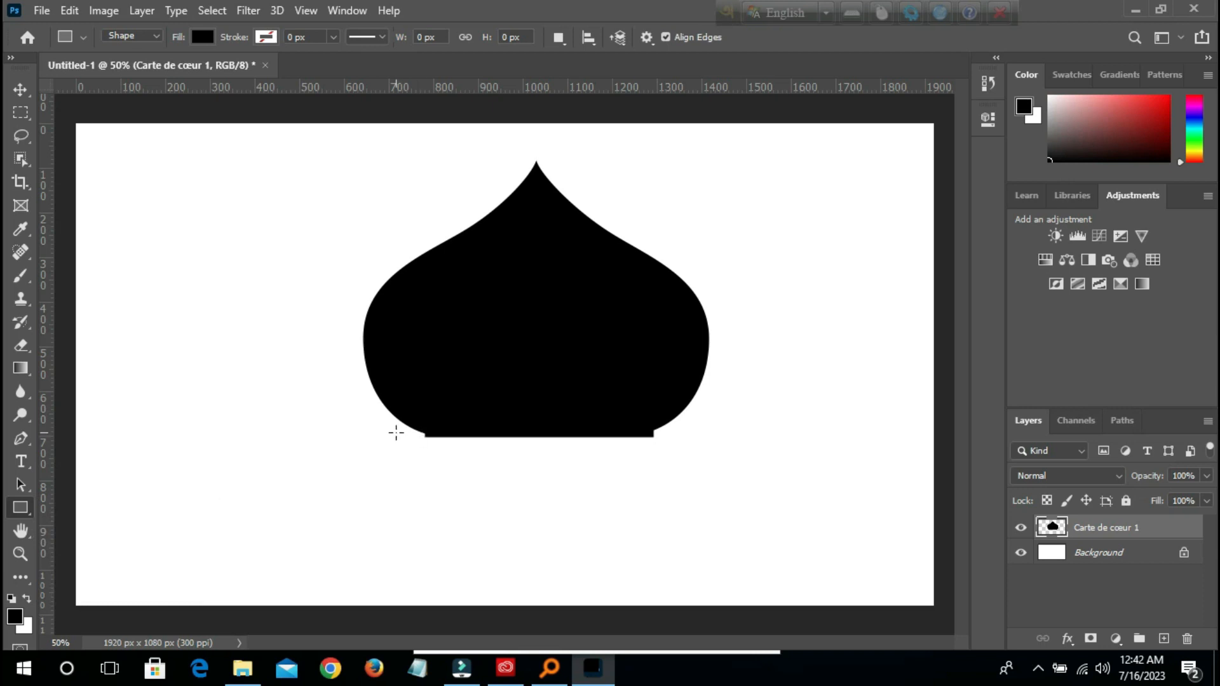
{"action": "left_click_drag", "start_coordinate": [406, 428], "coordinate": [668, 500]}
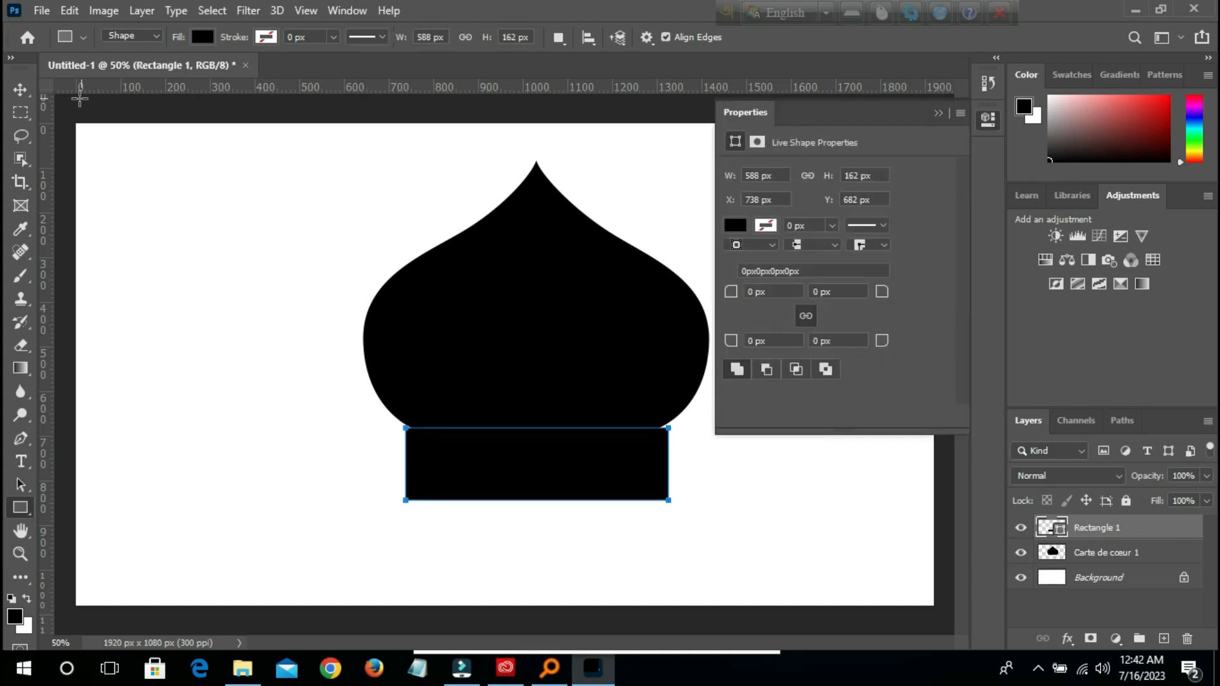
Align the horizontal centers of the rectangle and the dome
{"action": "left_click", "coordinate": [21, 89]}
{"action": "left_click", "coordinate": [348, 203]}
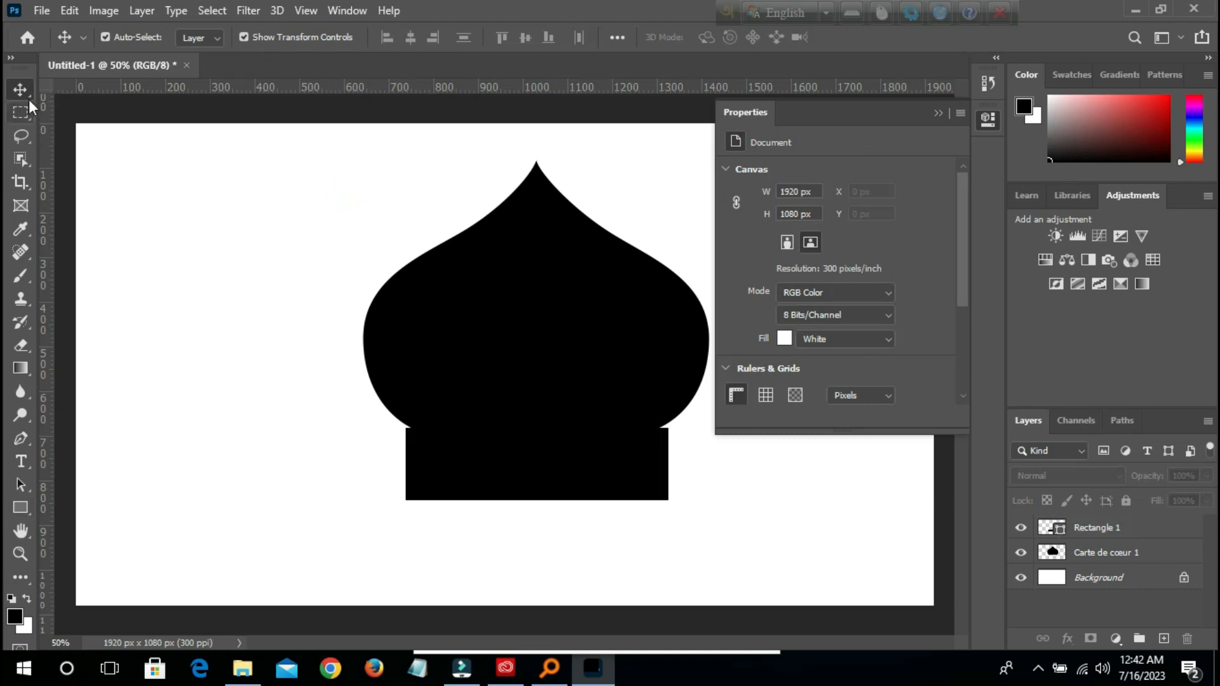
{"action": "left_click_drag", "start_coordinate": [310, 191], "coordinate": [656, 564]}
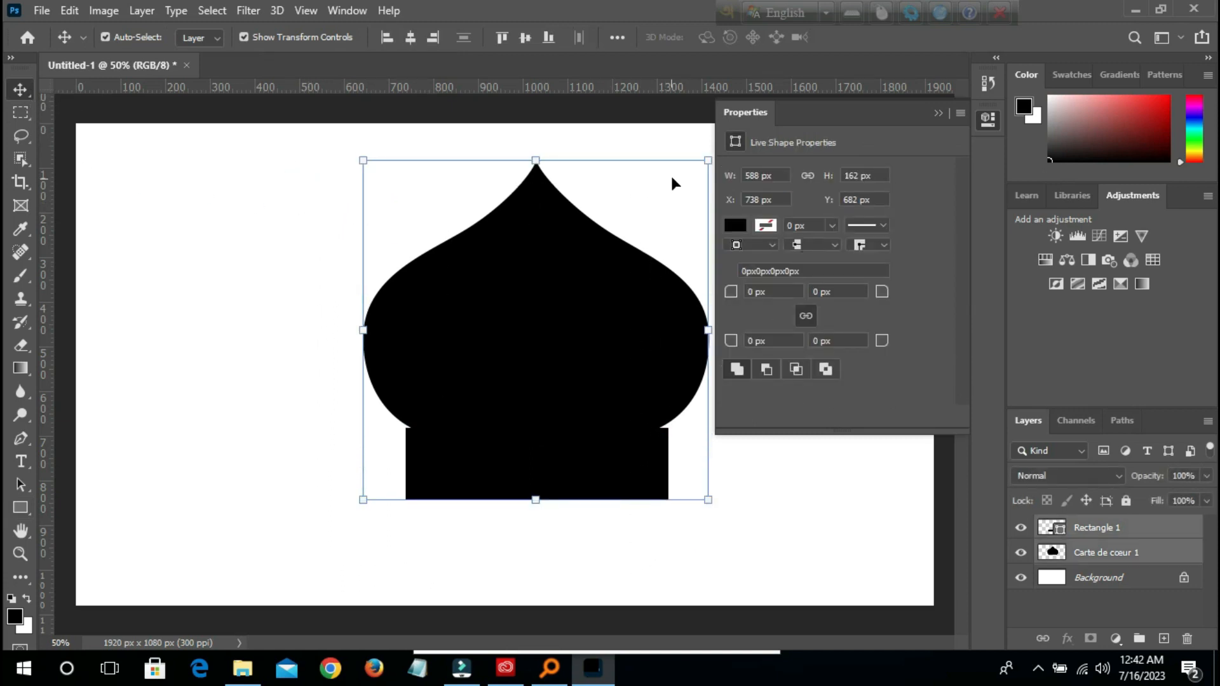
{"action": "left_click", "coordinate": [415, 36]}
{"action": "left_click", "coordinate": [674, 545]}
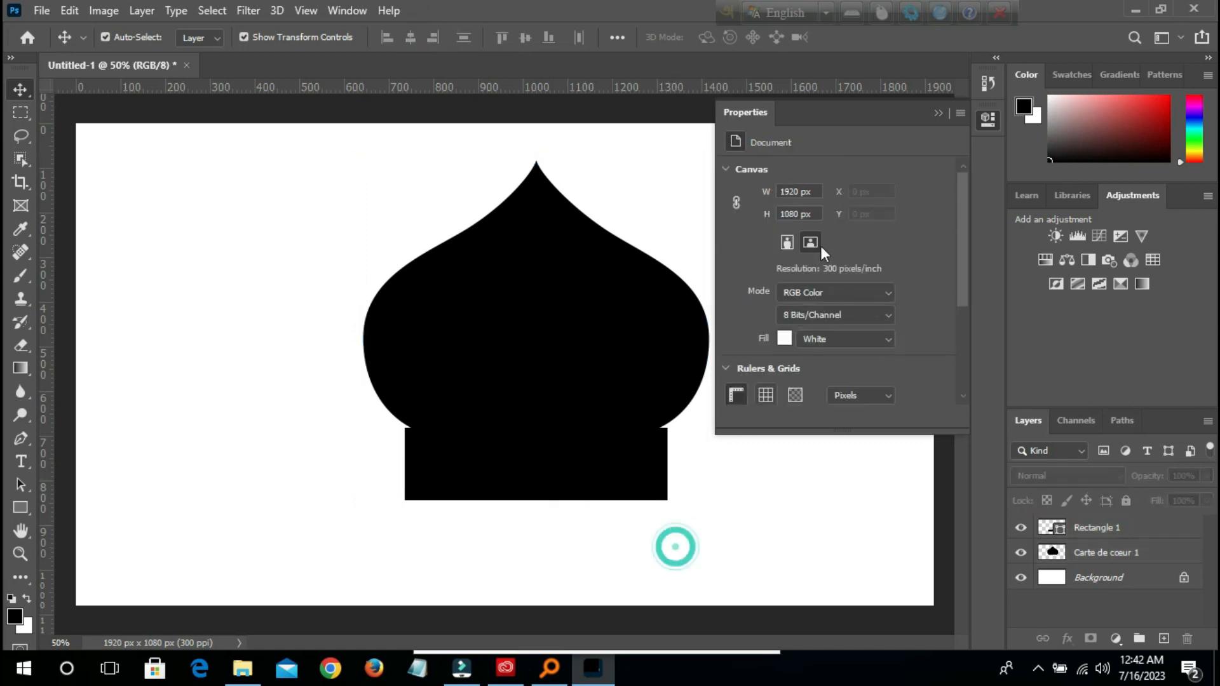
Nudge the rectangle upward so its upper corners meet the curved sides of the dome
{"action": "left_click", "coordinate": [938, 114]}
{"action": "left_click", "coordinate": [504, 482]}
{"action": "key", "text": "Up"}
{"action": "key", "text": "Up"}
{"action": "key", "text": "Up"}
{"action": "key", "text": "Up"}
{"action": "key", "text": "Up"}
{"action": "key", "text": "Up"}
{"action": "key", "text": "Up"}
{"action": "key", "text": "Up"}
{"action": "key", "text": "Up"}
{"action": "key", "text": "Up"}
{"action": "key", "text": "Up"}
{"action": "key", "text": "Up"}
{"action": "left_click", "coordinate": [725, 515]}
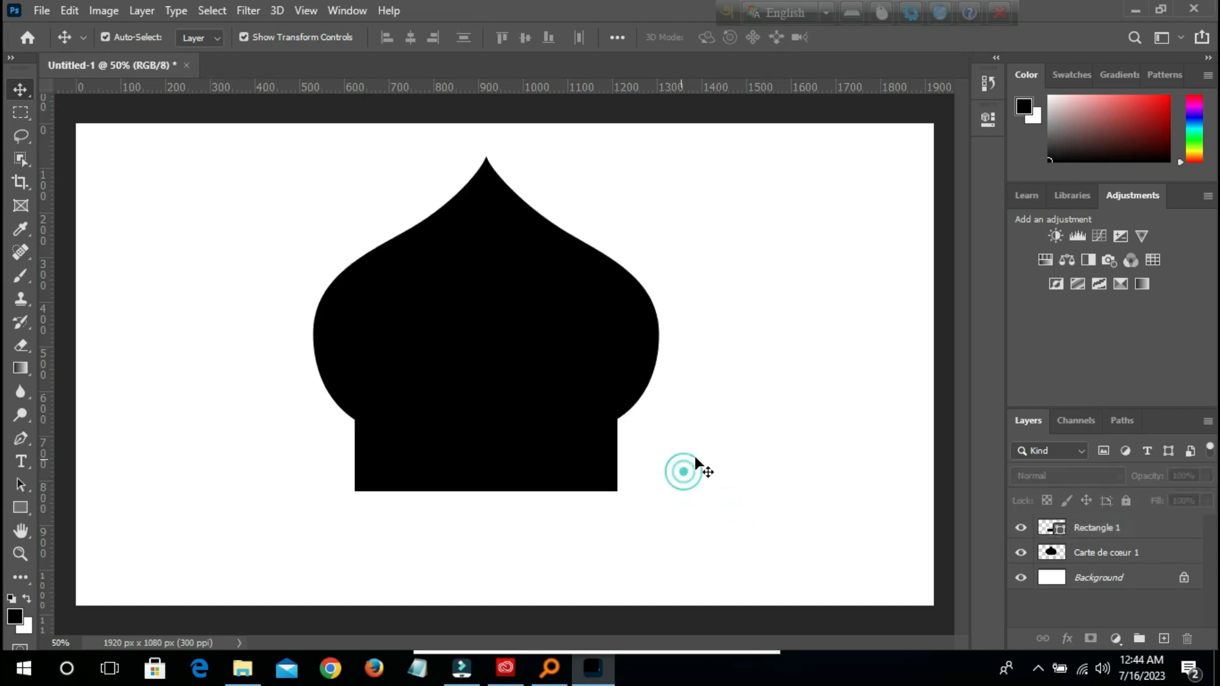
Merge the rectangle and dome layers into a single layer
{"action": "left_click_drag", "start_coordinate": [717, 452], "coordinate": [300, 356]}
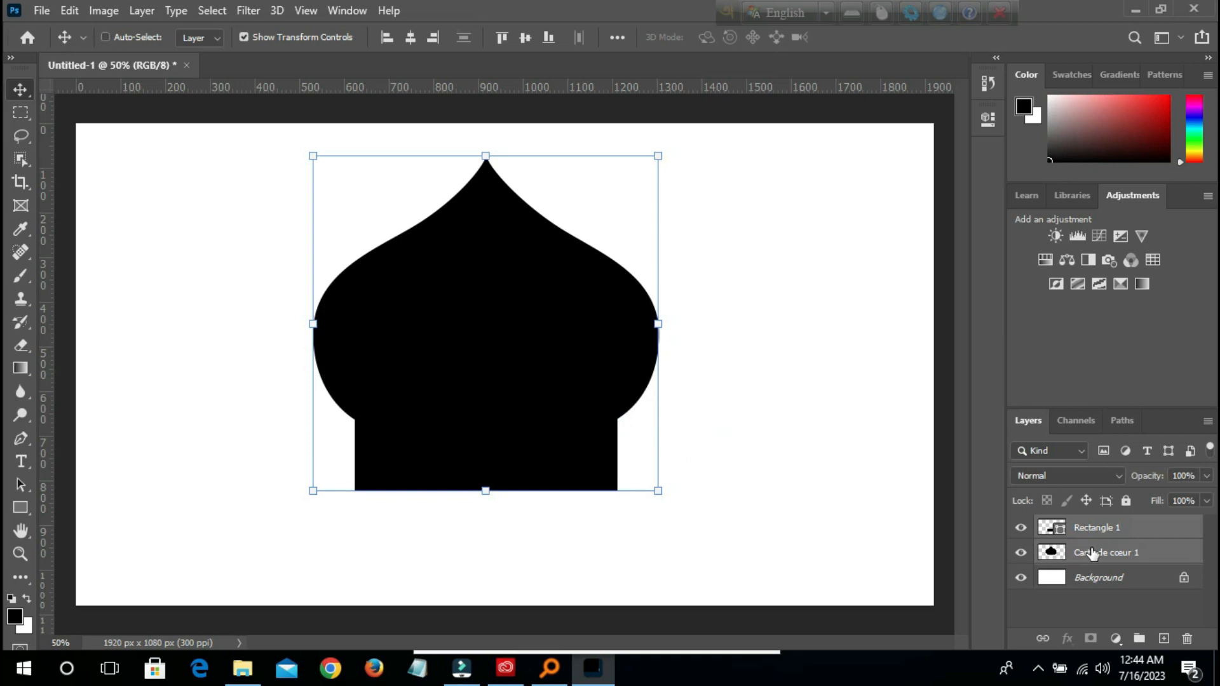
{"action": "key", "text": "ctrl+e"}
{"action": "left_click", "coordinate": [744, 469]}
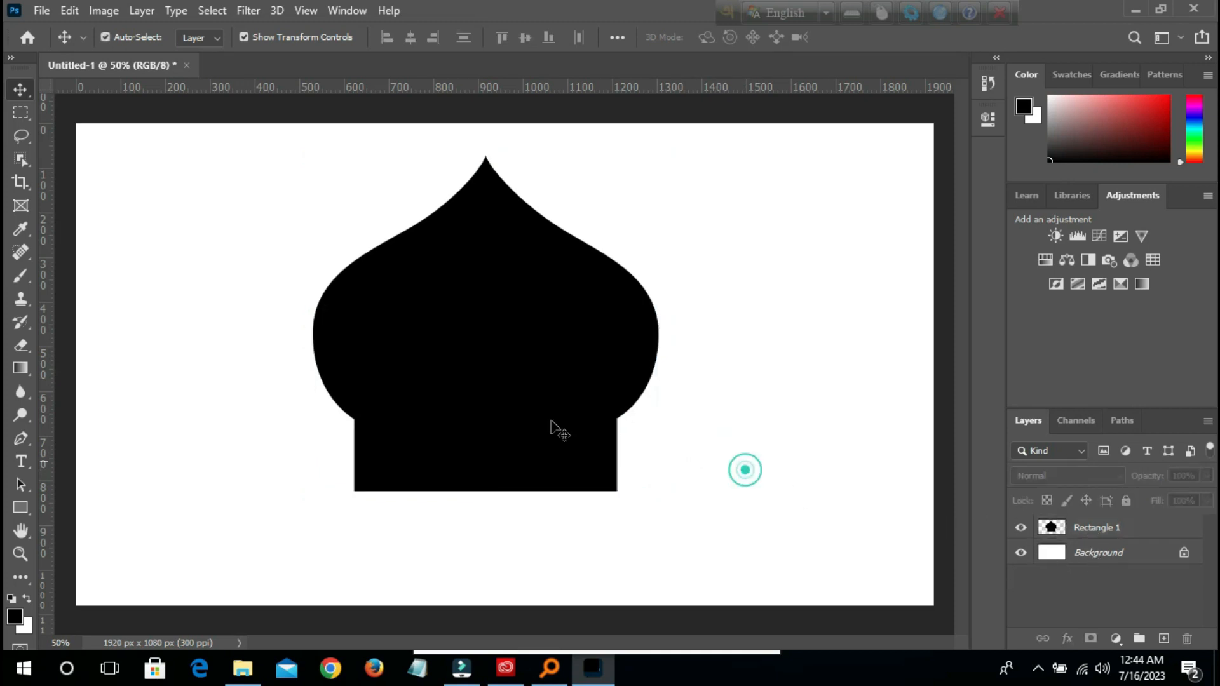
Cut out a thin horizontal strip where the dome meets the rectangular base, using the Rectangular Marquee
{"action": "left_click", "coordinate": [21, 112]}
{"action": "scroll", "coordinate": [359, 330], "scroll_direction": "up", "scroll_amount": 2}
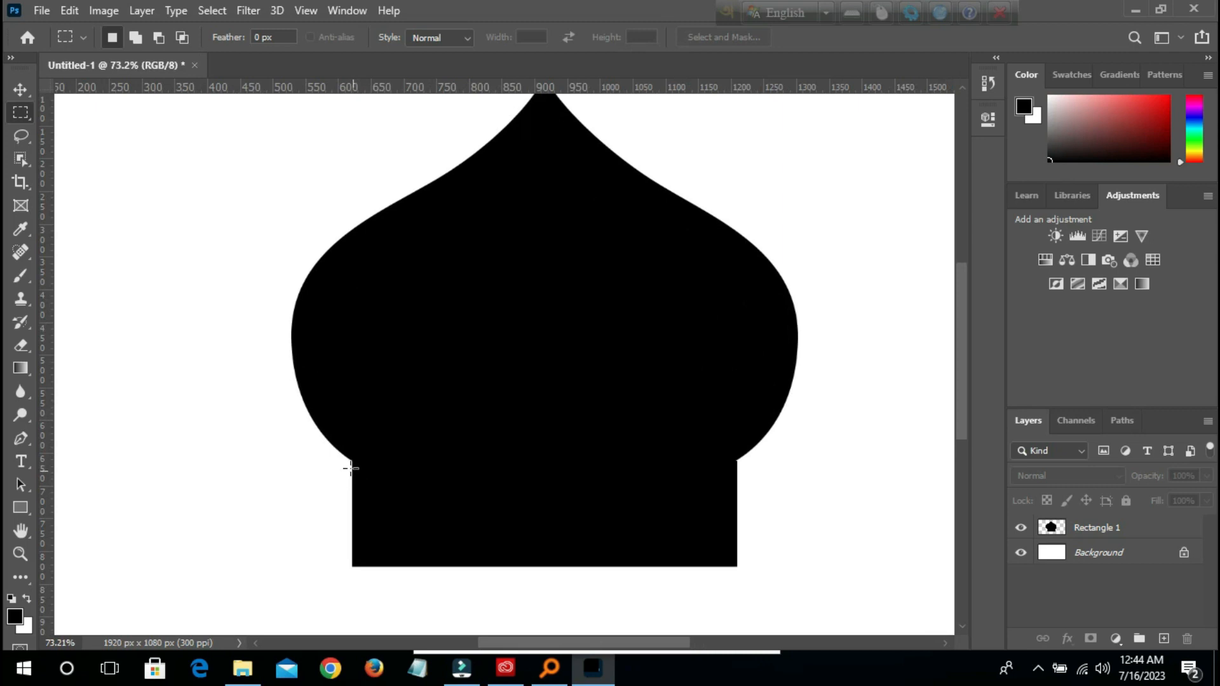
{"action": "left_click_drag", "start_coordinate": [346, 461], "coordinate": [874, 468]}
{"action": "left_click", "coordinate": [21, 89]}
{"action": "left_click", "coordinate": [491, 309]}
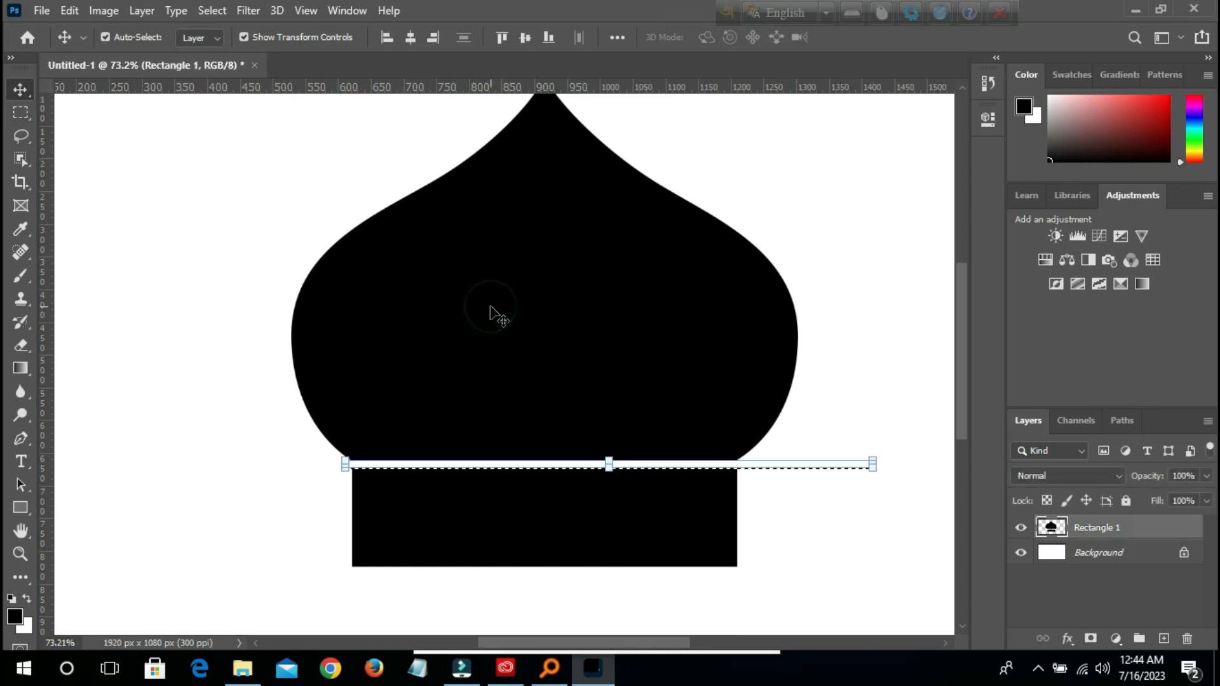
{"action": "key", "text": "ctrl+x"}
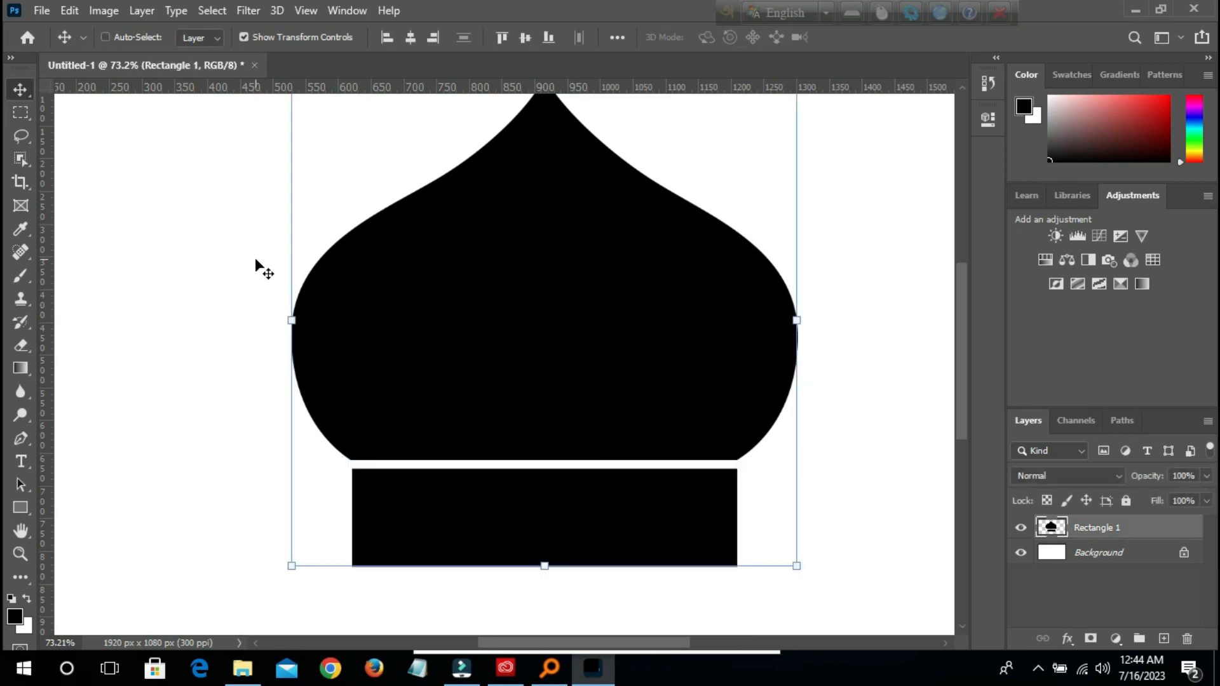
Scale the merged dome shape down and move it to the lower right part of the canvas
{"action": "left_click_drag", "start_coordinate": [457, 259], "coordinate": [528, 234]}
{"action": "key", "text": "ctrl+0"}
{"action": "left_click_drag", "start_coordinate": [548, 307], "coordinate": [689, 349]}
{"action": "left_click_drag", "start_coordinate": [827, 198], "coordinate": [724, 311]}
{"action": "left_click_drag", "start_coordinate": [629, 402], "coordinate": [653, 413]}
{"action": "left_click", "coordinate": [817, 319]}
Activate the Custom Shape tool and choose the house-shaped pentagon from the 500 b shapes
{"action": "scroll", "coordinate": [692, 383], "scroll_direction": "up", "scroll_amount": 8}
{"action": "scroll", "coordinate": [825, 354], "scroll_direction": "down", "scroll_amount": 3}
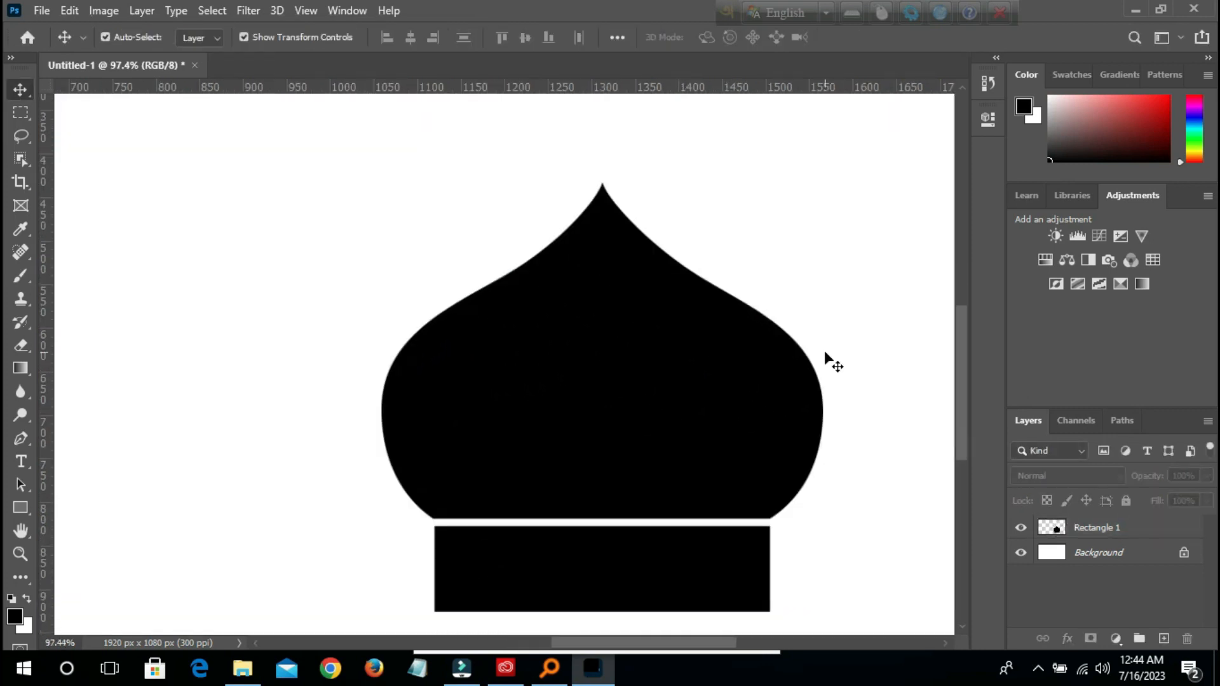
{"action": "left_click", "coordinate": [619, 401]}
{"action": "left_click", "coordinate": [22, 506]}
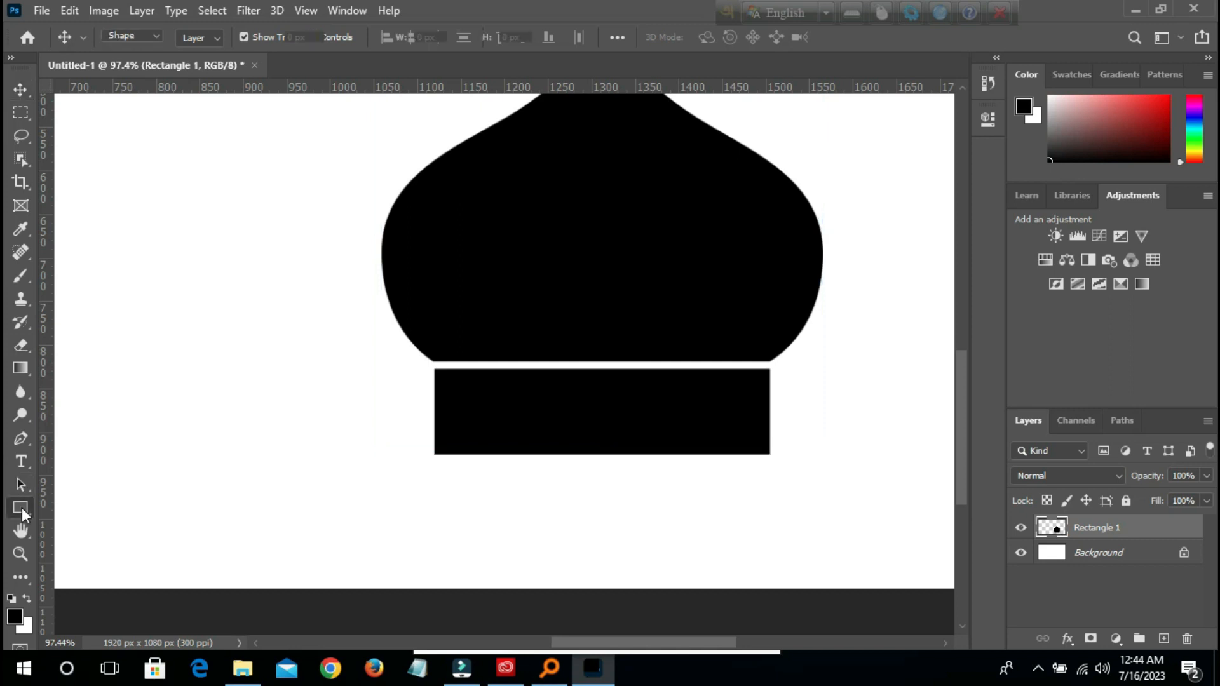
{"action": "left_click", "coordinate": [106, 591]}
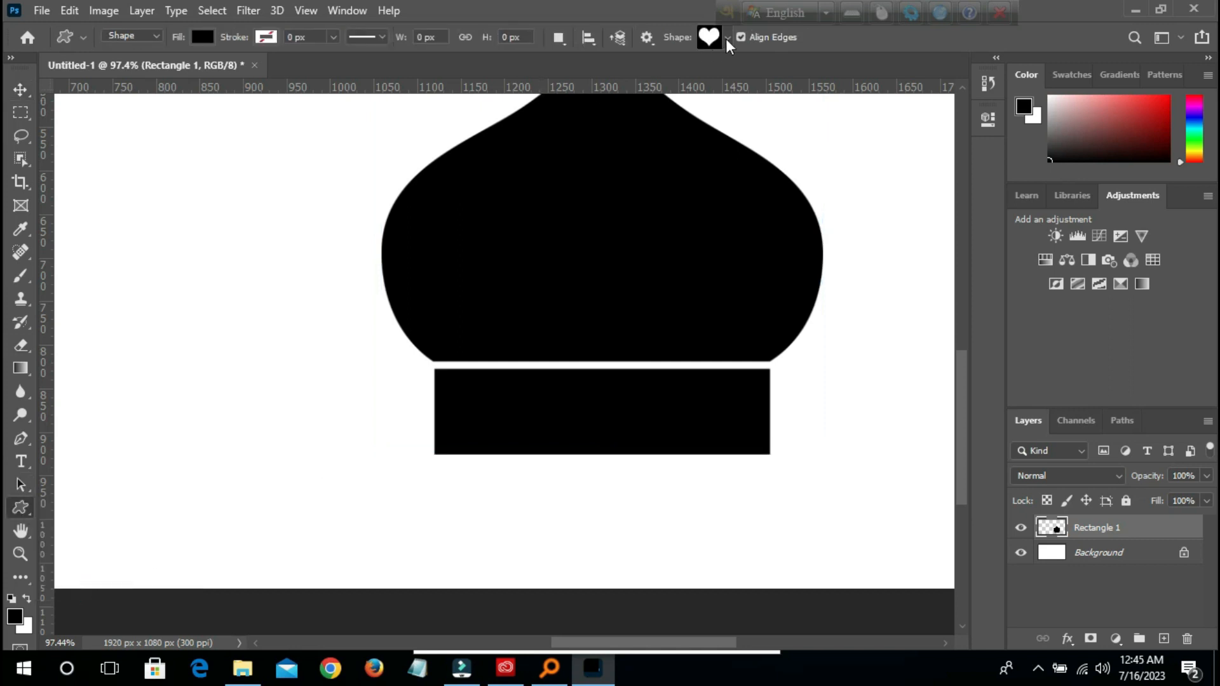
{"action": "left_click", "coordinate": [715, 37]}
{"action": "scroll", "coordinate": [664, 353], "scroll_direction": "up", "scroll_amount": 2}
{"action": "left_click", "coordinate": [666, 350]}
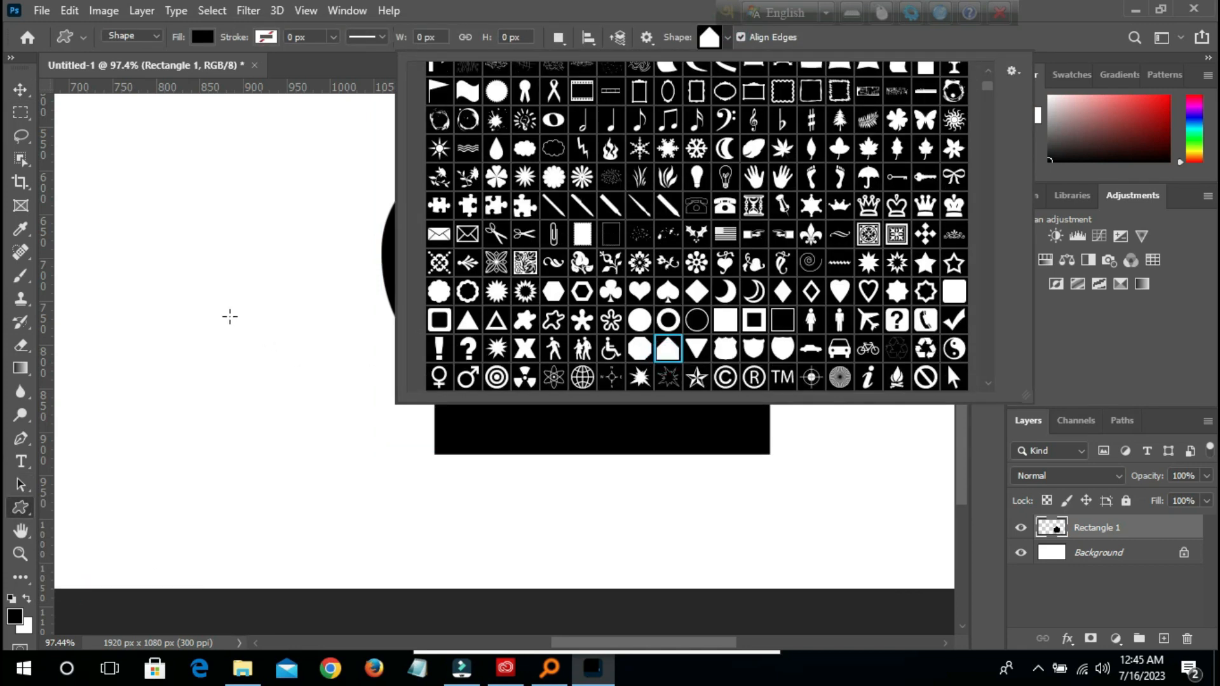
{"action": "left_click", "coordinate": [531, 7]}
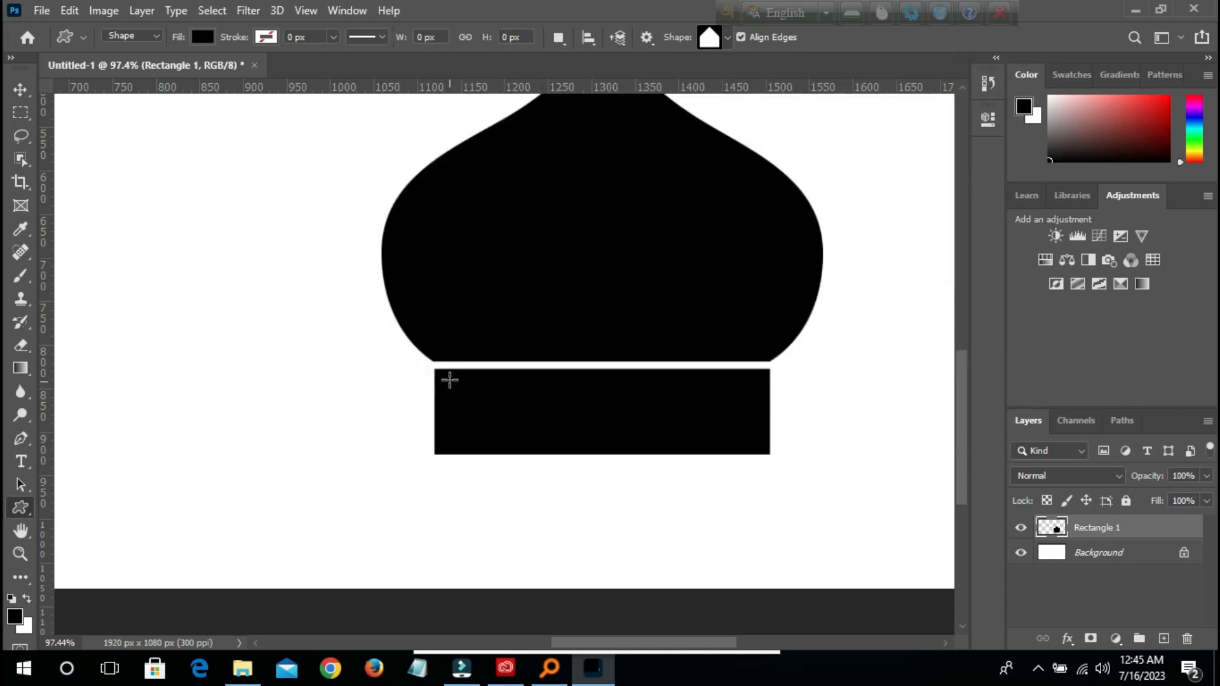
Draw a house-shaped window about 44 × 69 px at the left end of the rectangular base and fill it with white
{"action": "left_click_drag", "start_coordinate": [449, 379], "coordinate": [486, 437]}
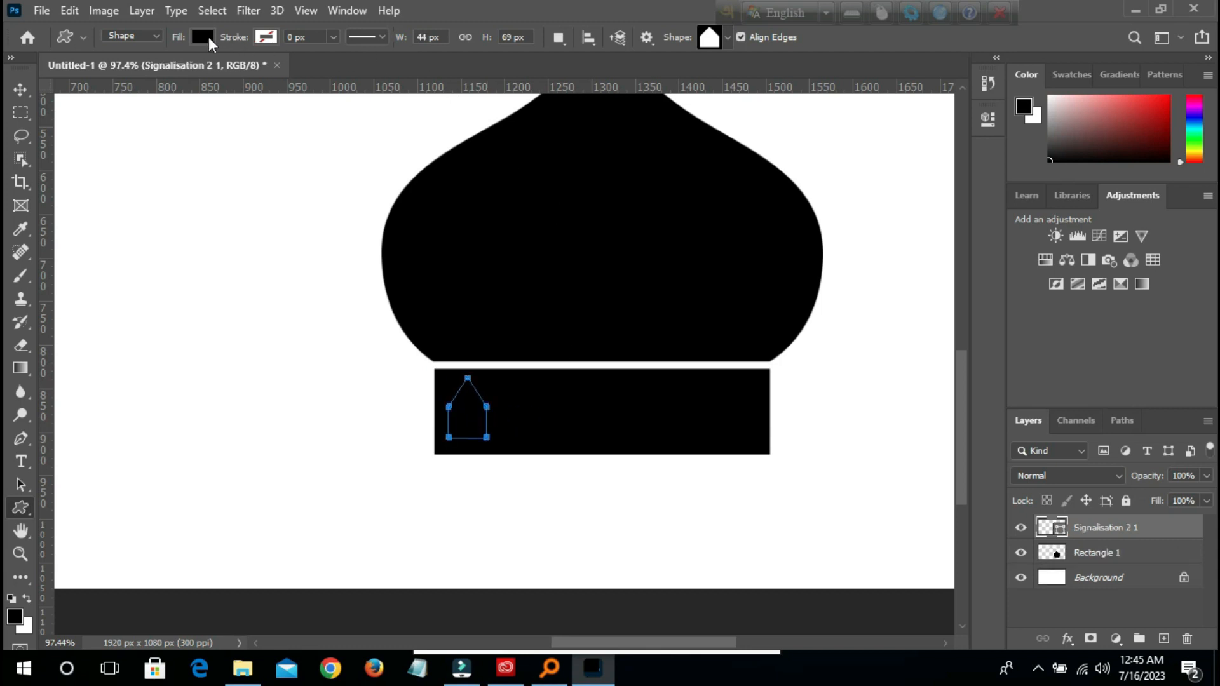
{"action": "left_click", "coordinate": [204, 36]}
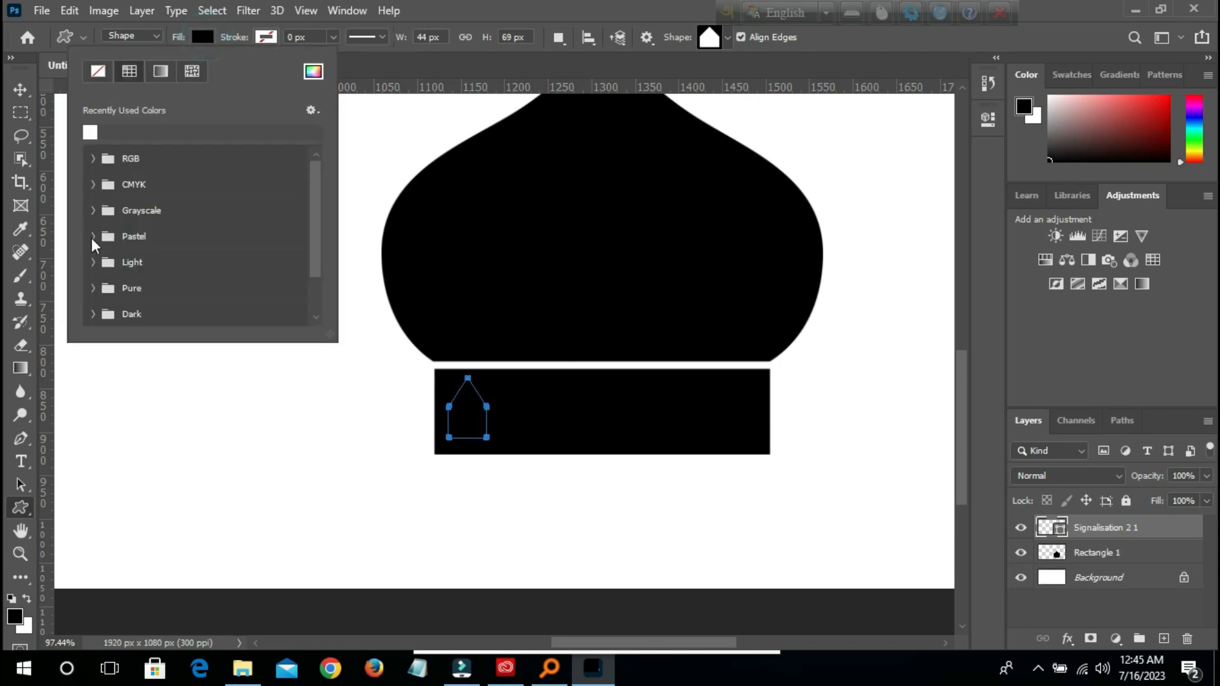
{"action": "left_click", "coordinate": [92, 236]}
{"action": "left_click", "coordinate": [93, 235]}
{"action": "left_click", "coordinate": [94, 210]}
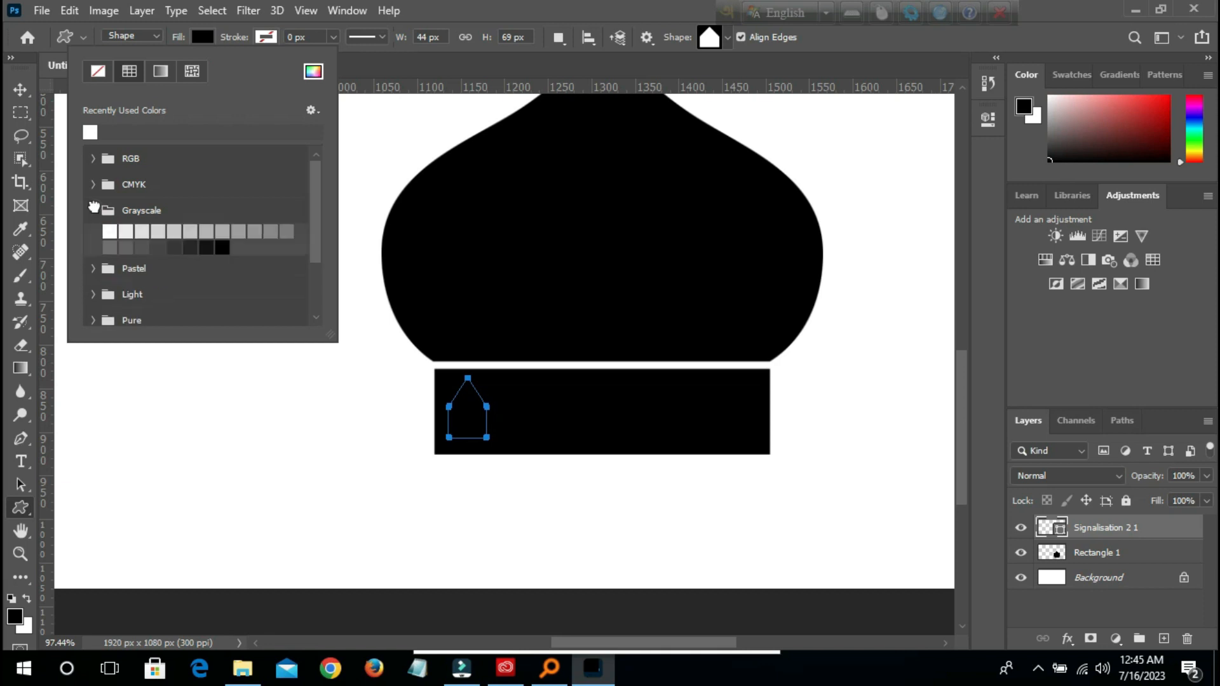
{"action": "left_click", "coordinate": [111, 228]}
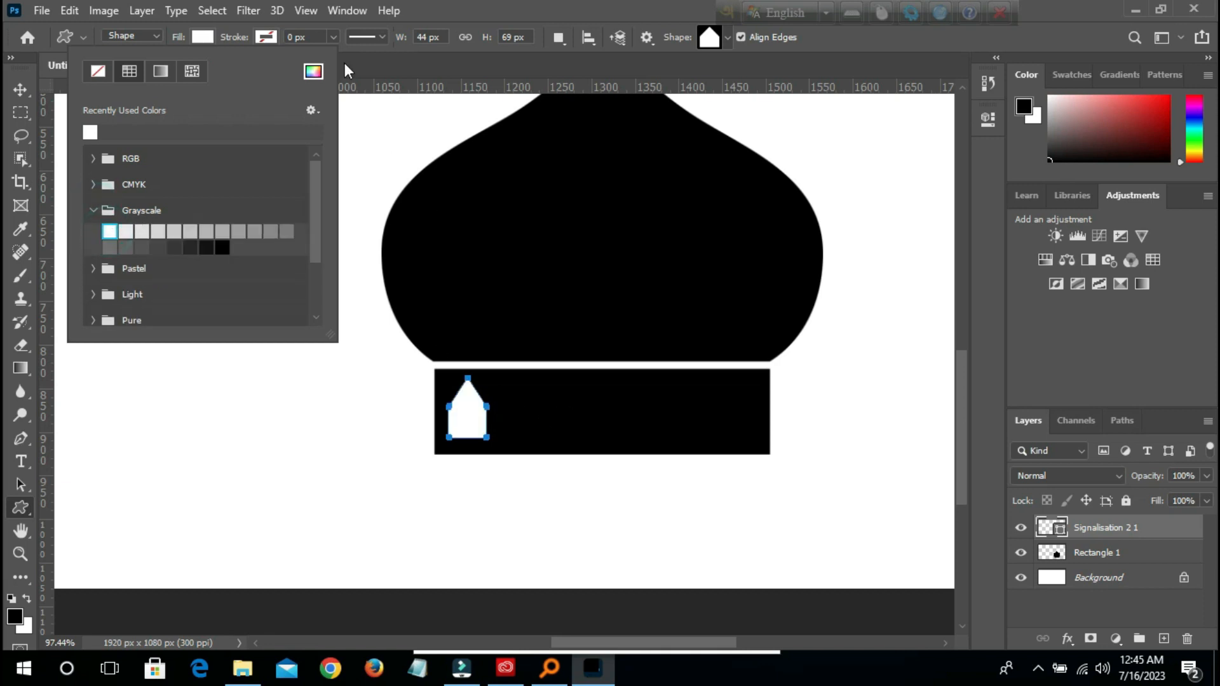
{"action": "left_click", "coordinate": [215, 38]}
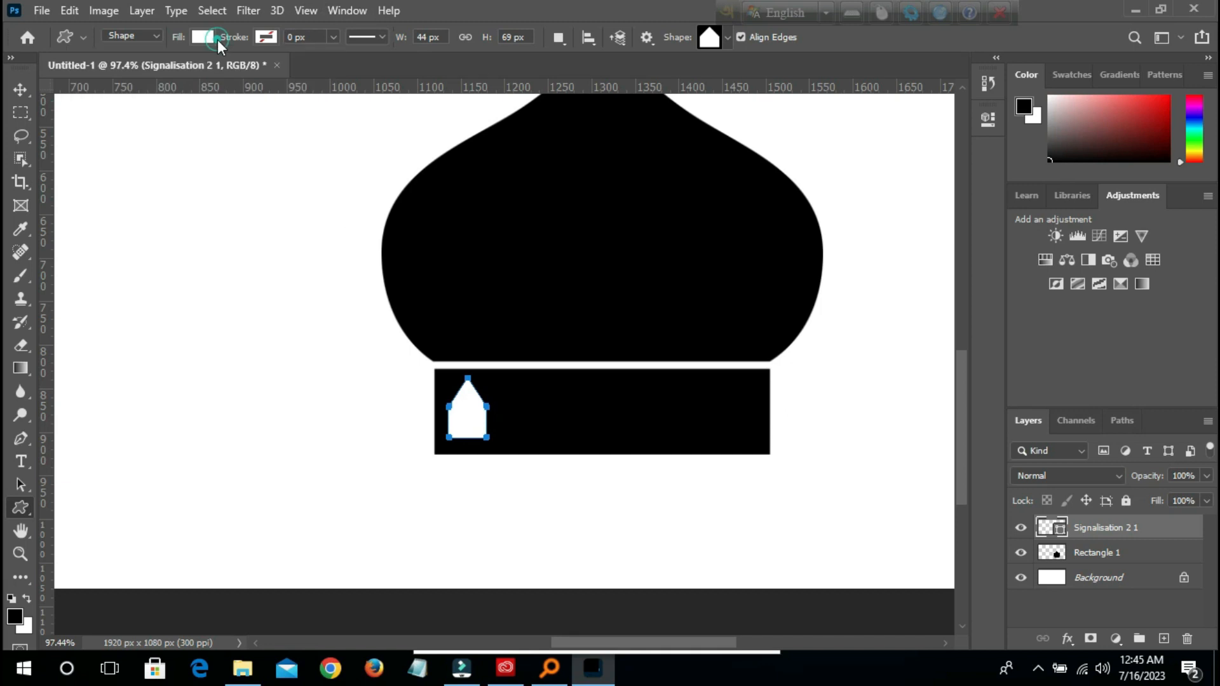
Place a horizontal guide along the bottom edge of the white window
{"action": "left_click", "coordinate": [21, 90]}
{"action": "left_click", "coordinate": [609, 412]}
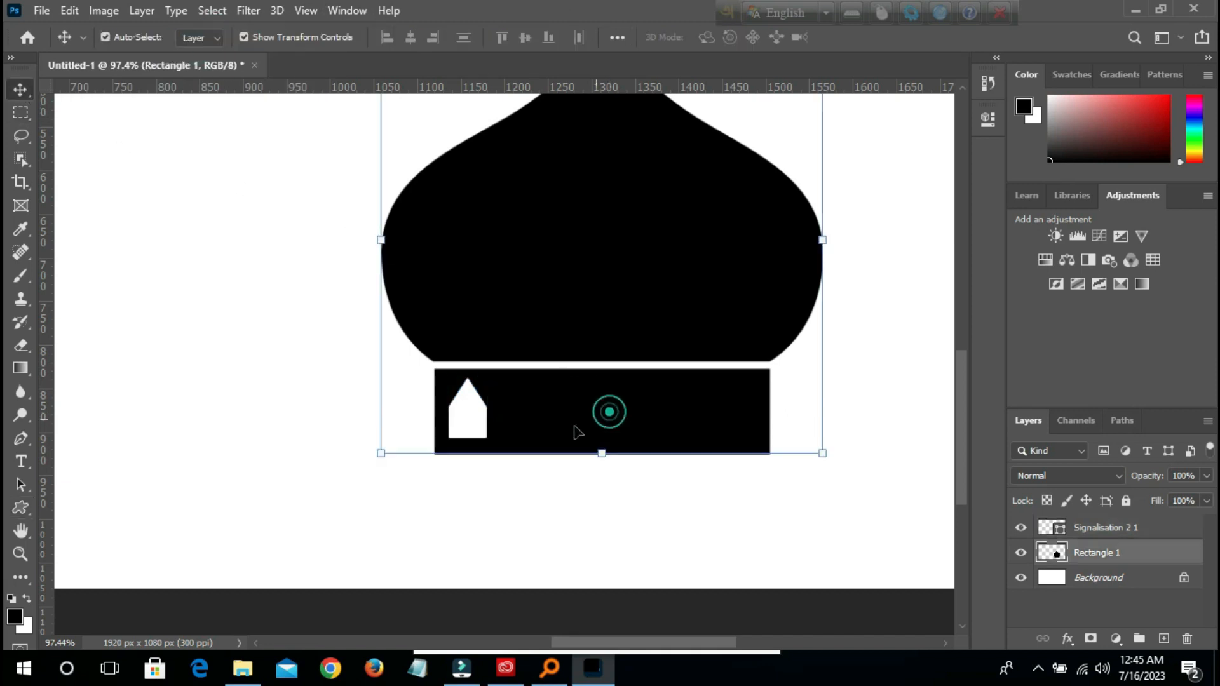
{"action": "left_click", "coordinate": [462, 414]}
{"action": "left_click_drag", "start_coordinate": [621, 86], "coordinate": [651, 437]}
{"action": "left_click", "coordinate": [871, 361]}
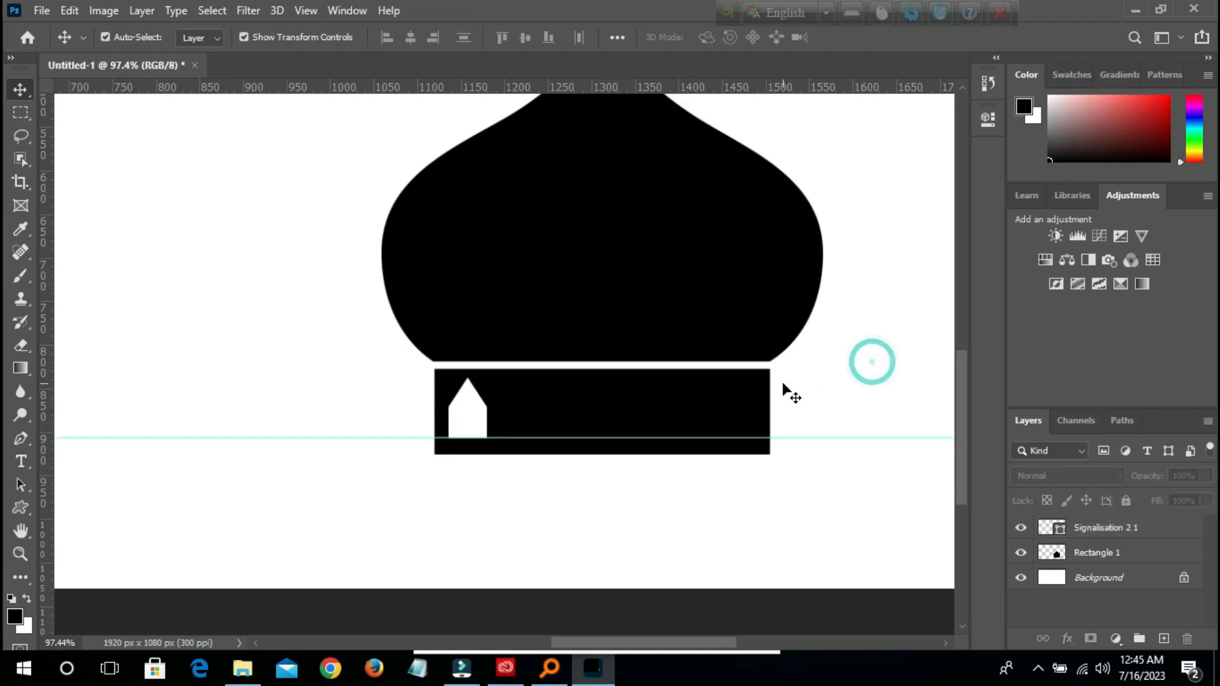
Duplicate the window shape and place the copy a short distance to its right, resting on the guide
{"action": "left_click", "coordinate": [473, 413]}
{"action": "key", "text": "ctrl+j"}
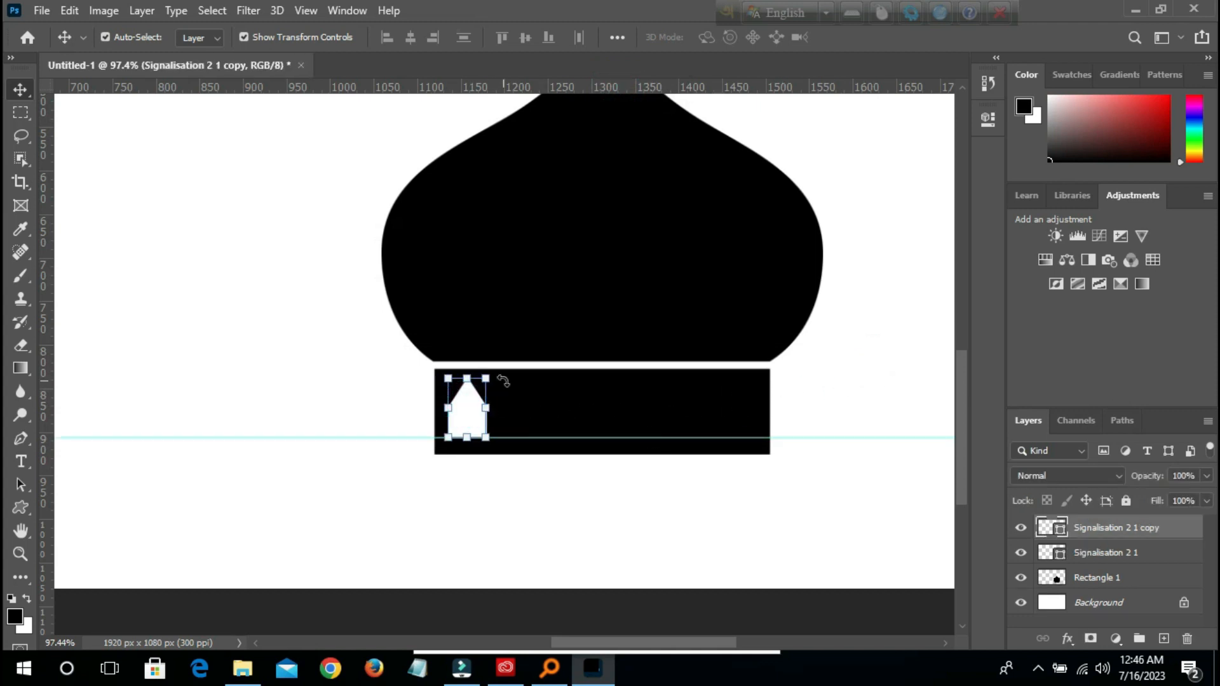
{"action": "key", "text": "ctrl+t"}
{"action": "left_click_drag", "start_coordinate": [469, 430], "coordinate": [521, 431]}
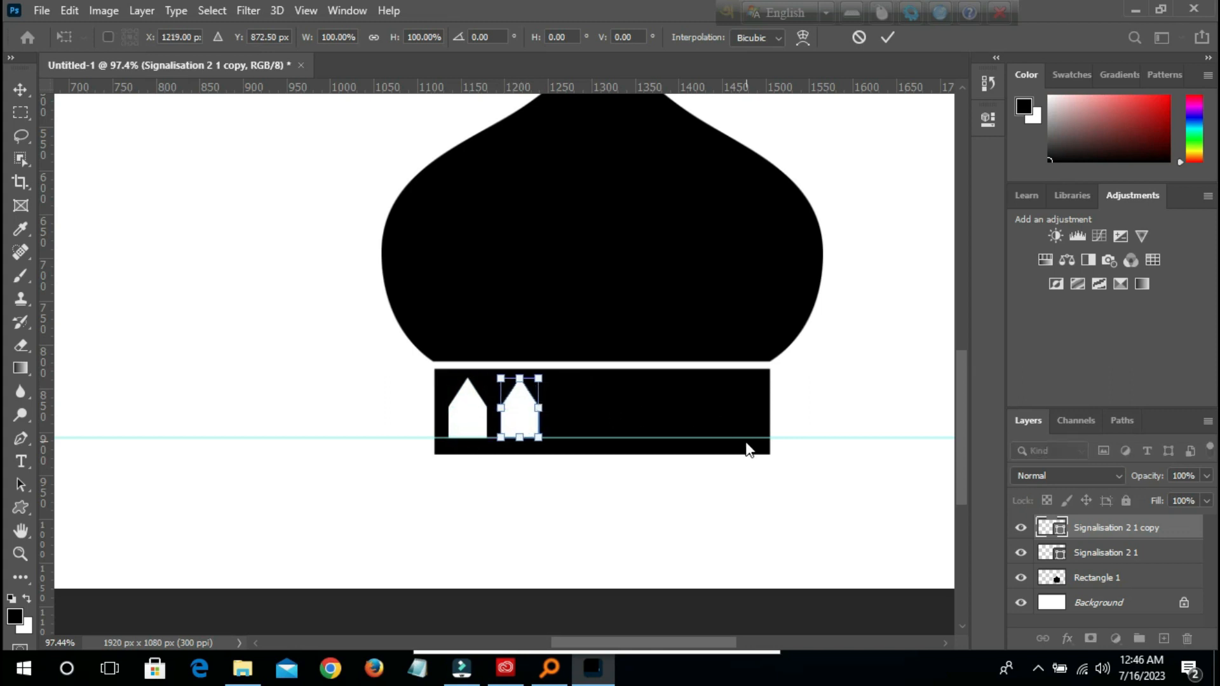
{"action": "key", "text": "Return"}
Repeat the duplicate-and-shift transform four times to fill the base with evenly spaced windows
{"action": "key", "text": "ctrl"}
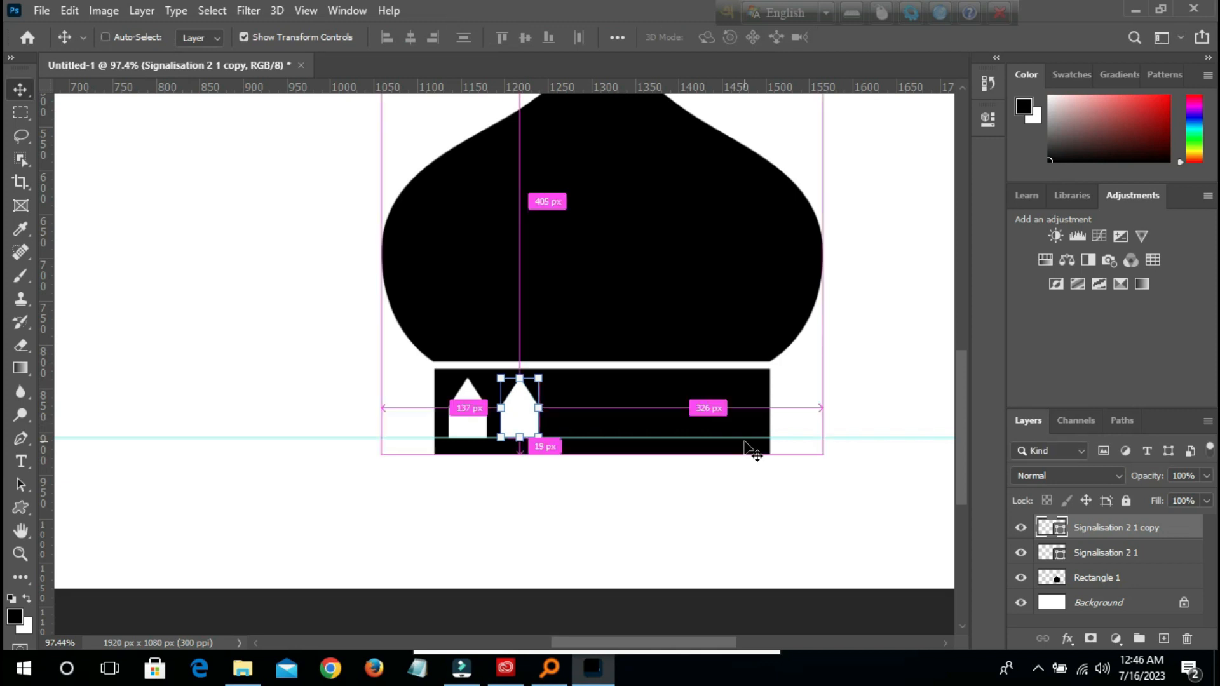
{"action": "key", "text": "ctrl+shift+alt+t"}
{"action": "key", "text": "ctrl+shift+alt+t"}
{"action": "key", "text": "ctrl+shift+alt+t"}
{"action": "key", "text": "ctrl+shift+alt+t"}
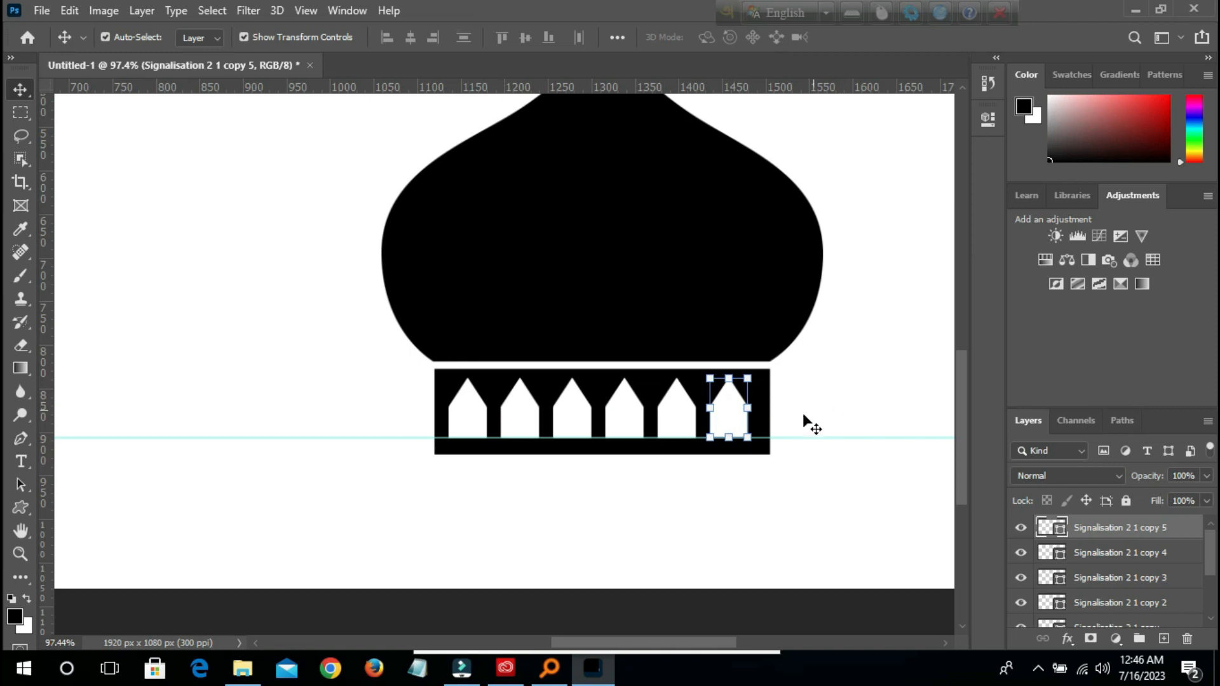
Select all six window layers and stretch them together to 102.91% width so they span the base evenly
{"action": "scroll", "coordinate": [1179, 572], "scroll_direction": "down", "scroll_amount": 3}
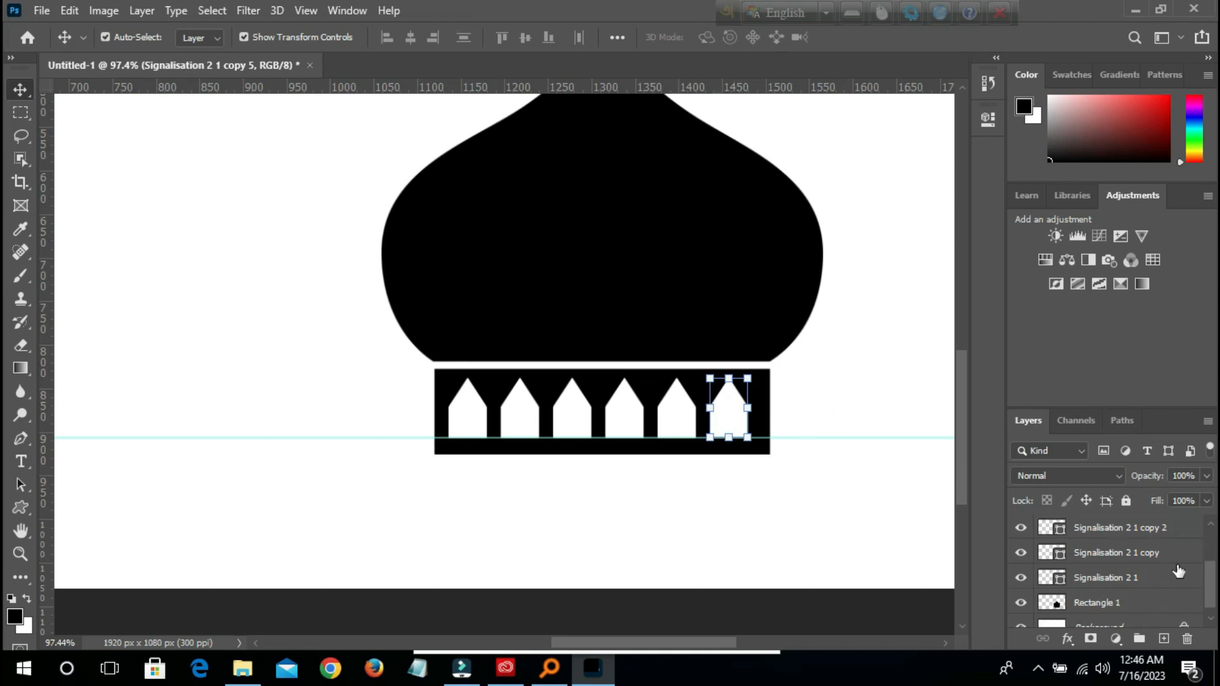
{"action": "left_click", "coordinate": [1098, 561], "text": "shift"}
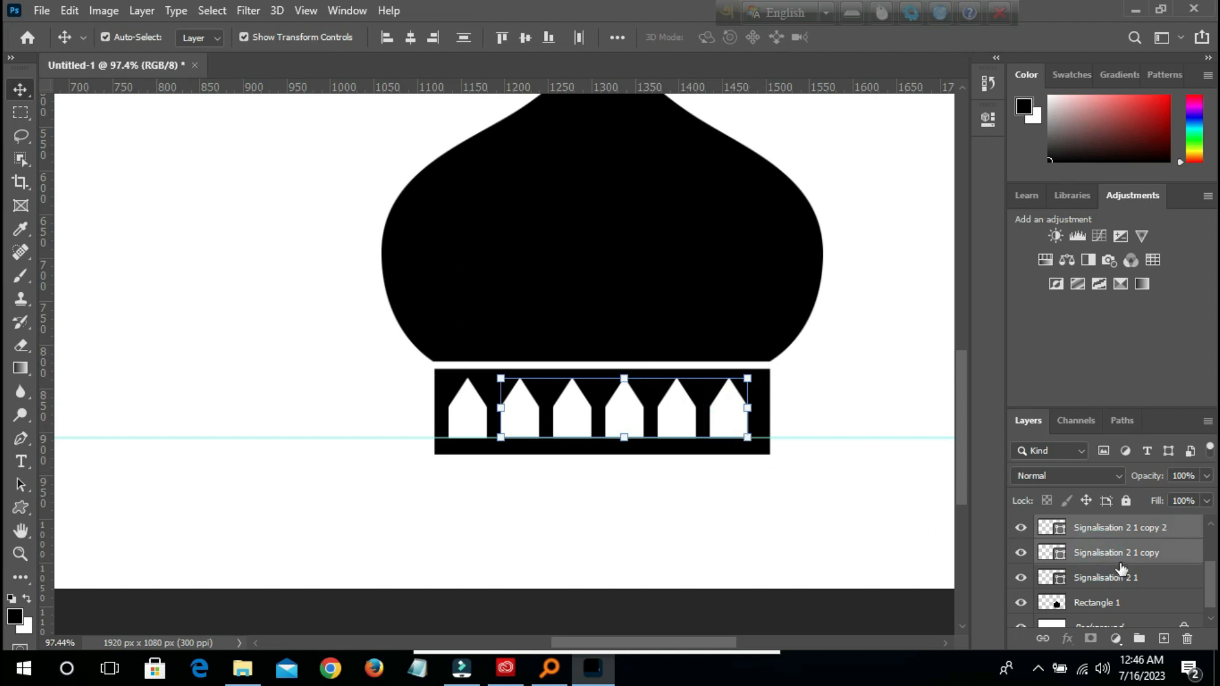
{"action": "left_click", "coordinate": [1090, 582], "text": "shift"}
{"action": "left_click_drag", "start_coordinate": [747, 408], "coordinate": [759, 410]}
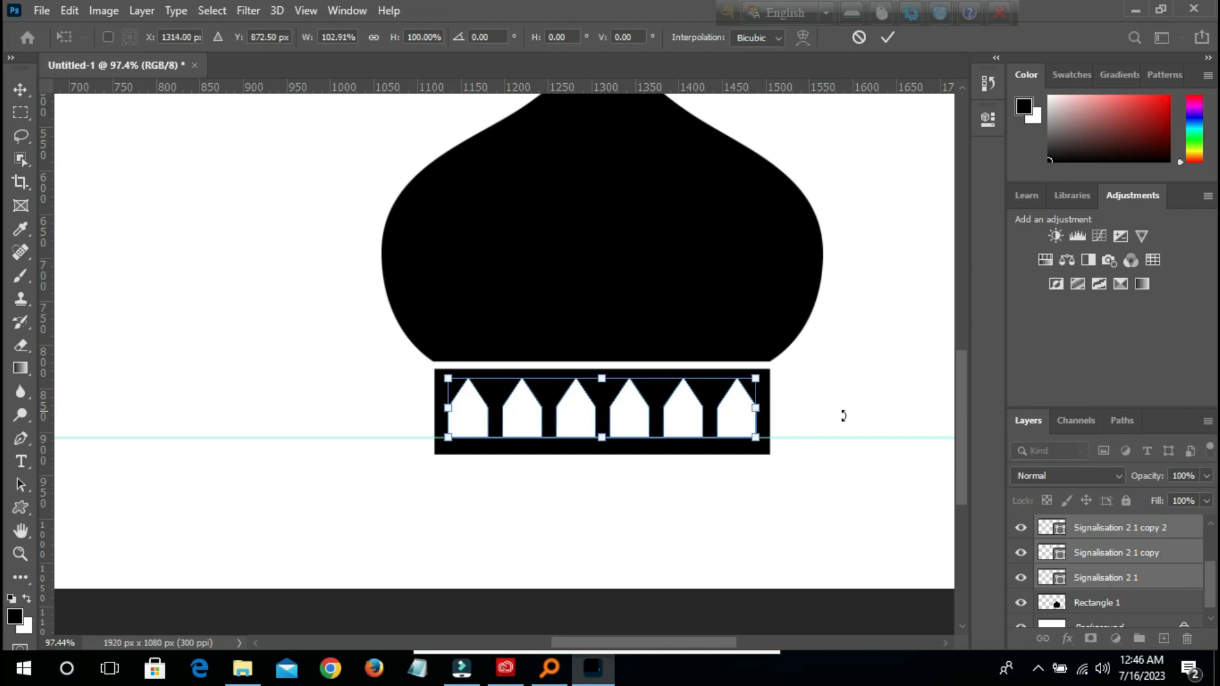
{"action": "left_click", "coordinate": [888, 40]}
Remove the horizontal guide from the canvas and deselect the windows
{"action": "left_click", "coordinate": [852, 398]}
{"action": "left_click_drag", "start_coordinate": [848, 439], "coordinate": [849, 45]}
{"action": "left_click", "coordinate": [852, 422]}
Draw a black ellipse about 59 × 42 px just above the tip of the dome
{"action": "scroll", "coordinate": [716, 369], "scroll_direction": "down", "scroll_amount": 4}
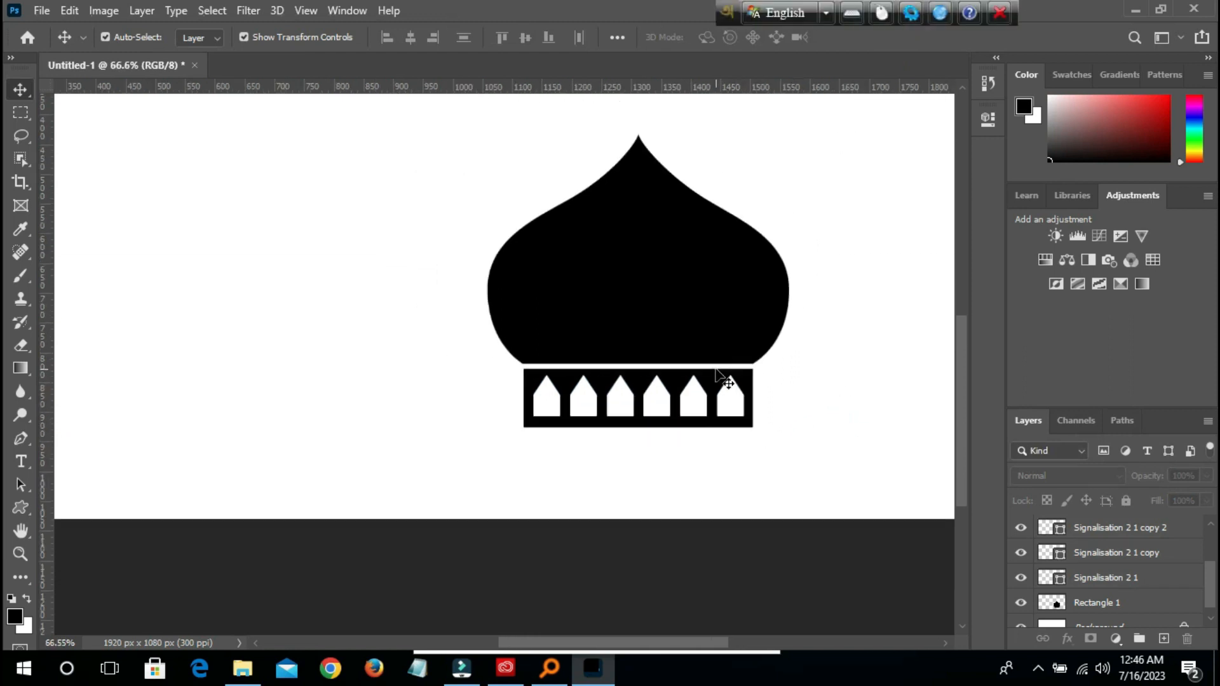
{"action": "scroll", "coordinate": [716, 375], "scroll_direction": "down", "scroll_amount": 2}
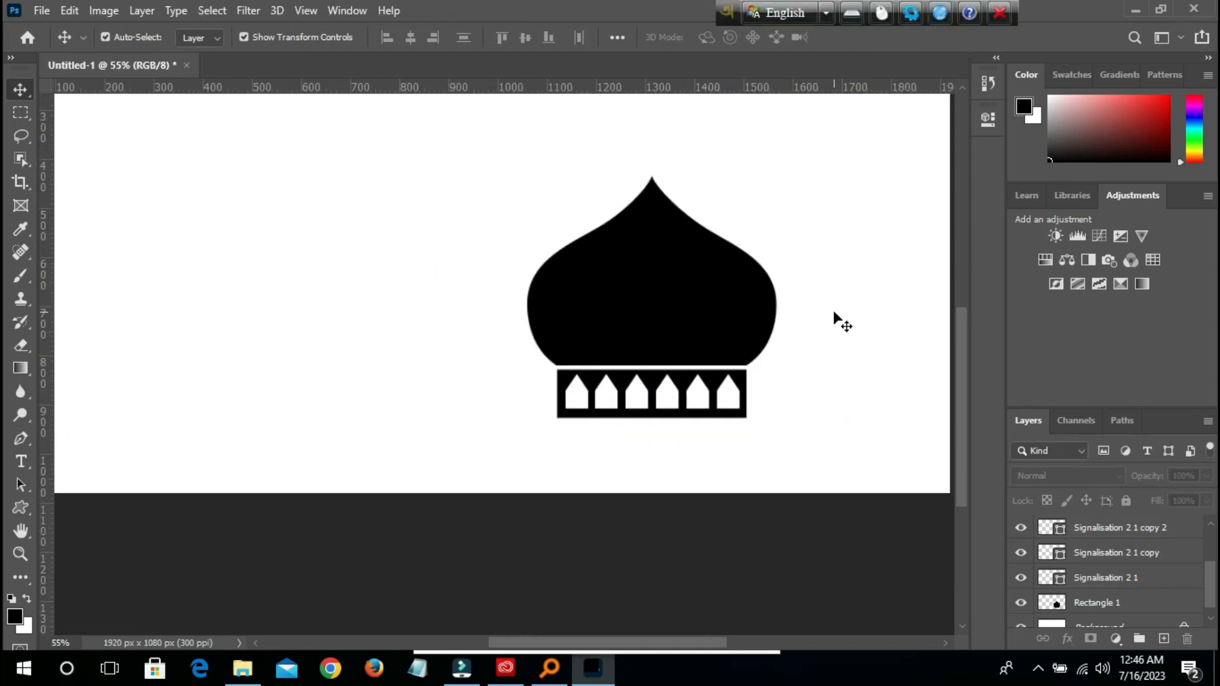
{"action": "scroll", "coordinate": [828, 298], "scroll_direction": "up", "scroll_amount": 1}
{"action": "scroll", "coordinate": [828, 292], "scroll_direction": "up", "scroll_amount": 2}
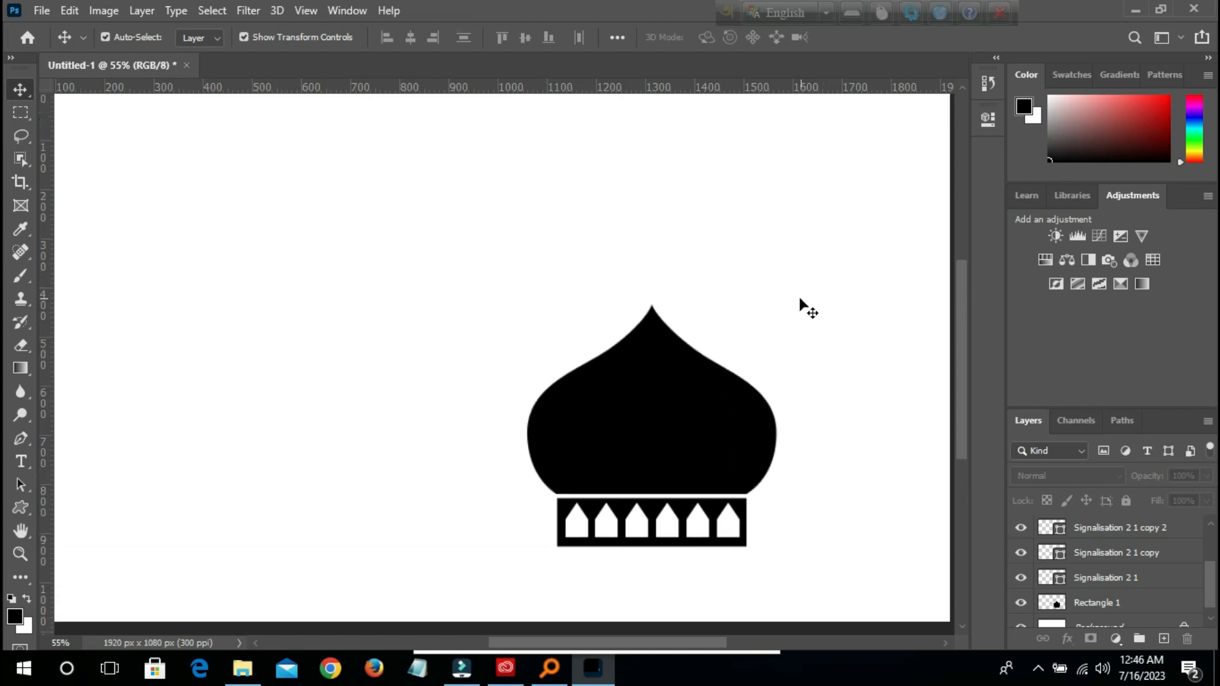
{"action": "scroll", "coordinate": [806, 305], "scroll_direction": "up", "scroll_amount": 2}
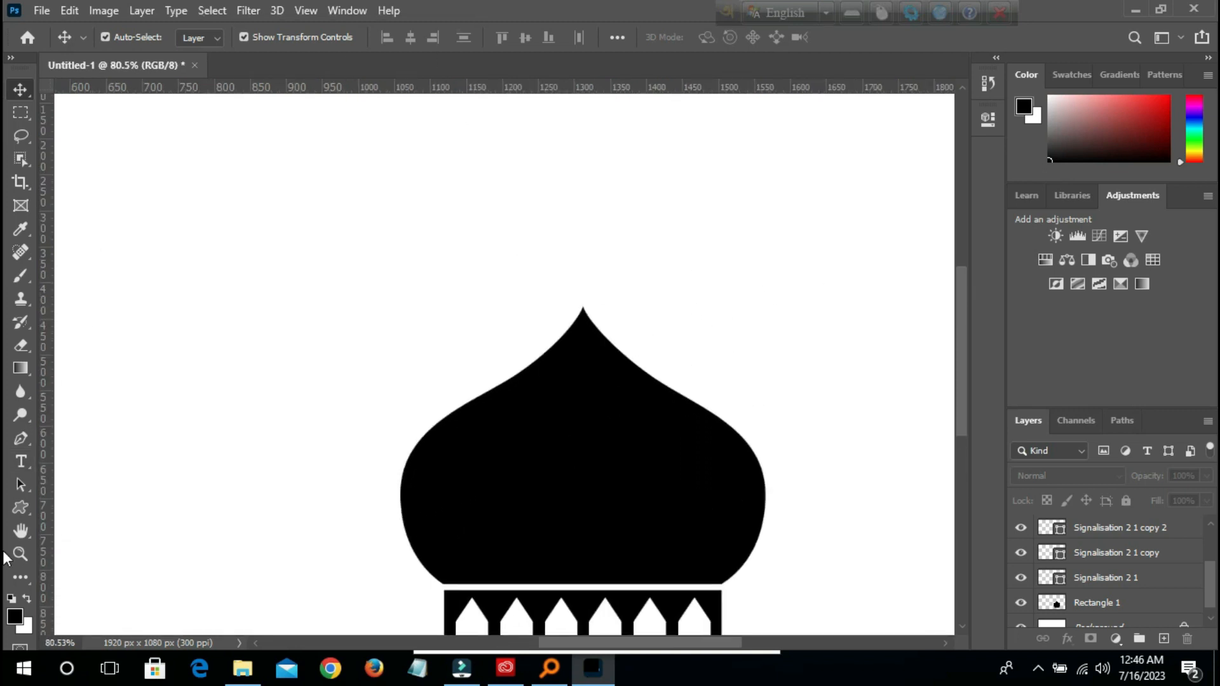
{"action": "left_click", "coordinate": [21, 512]}
{"action": "left_click", "coordinate": [88, 537]}
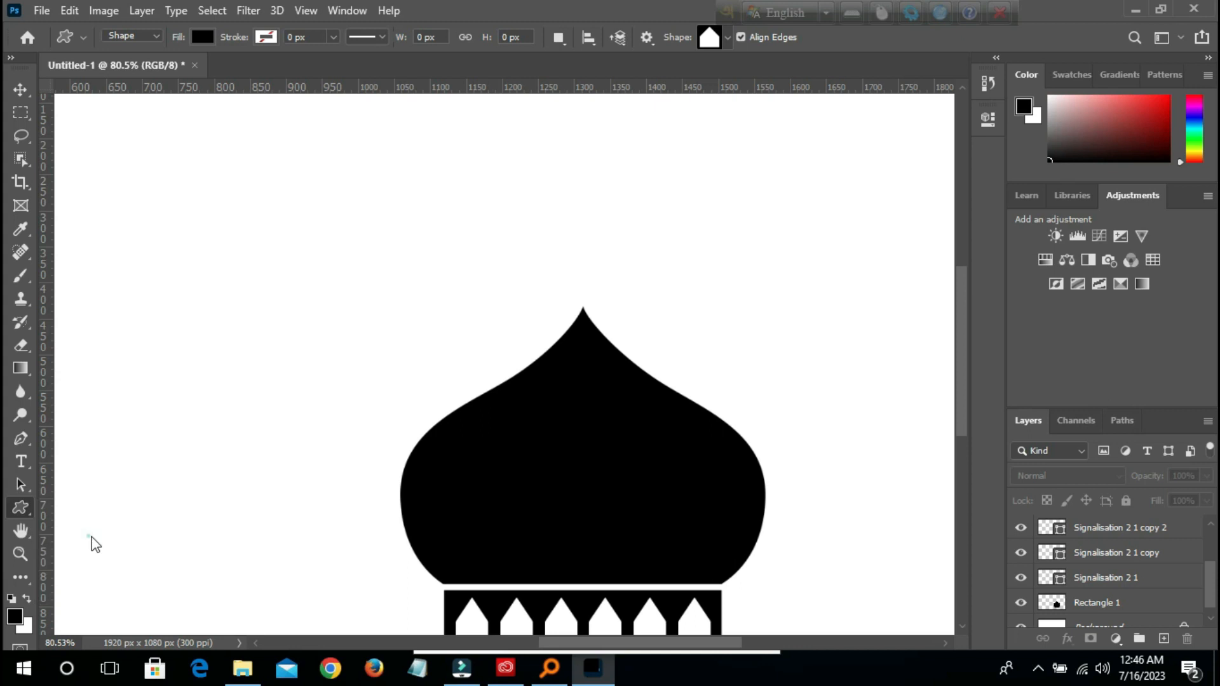
{"action": "left_click_drag", "start_coordinate": [567, 266], "coordinate": [610, 295]}
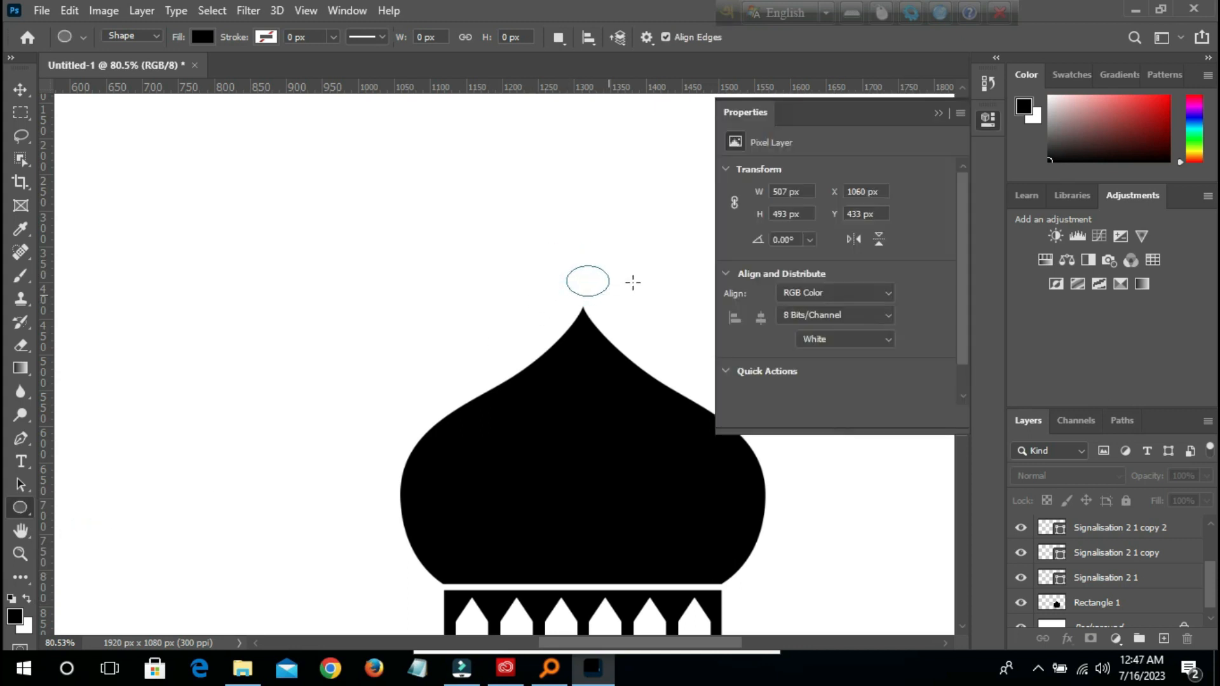
{"action": "left_click", "coordinate": [19, 89]}
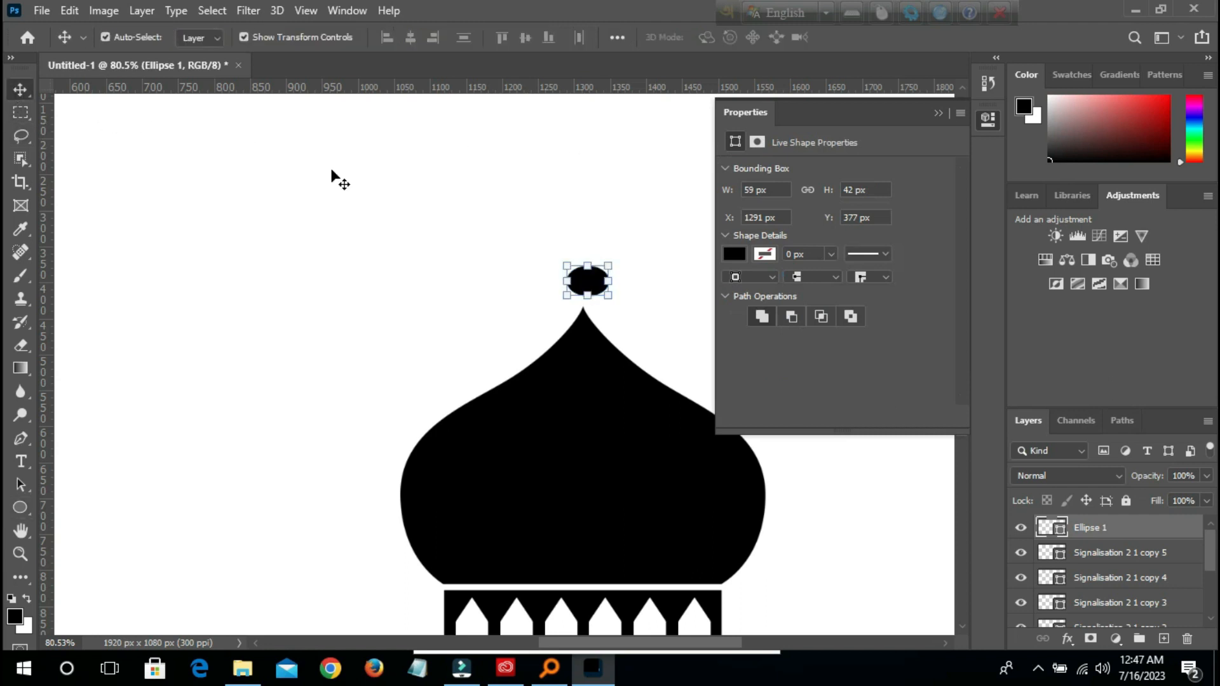
Move the ellipse onto the dome's tip and make it slightly narrower
{"action": "scroll", "coordinate": [559, 348], "scroll_direction": "up", "scroll_amount": 3}
{"action": "left_click_drag", "start_coordinate": [611, 222], "coordinate": [605, 244]}
{"action": "left_click", "coordinate": [643, 169]}
{"action": "left_click", "coordinate": [938, 112]}
{"action": "left_click", "coordinate": [758, 275]}
{"action": "left_click", "coordinate": [600, 263]}
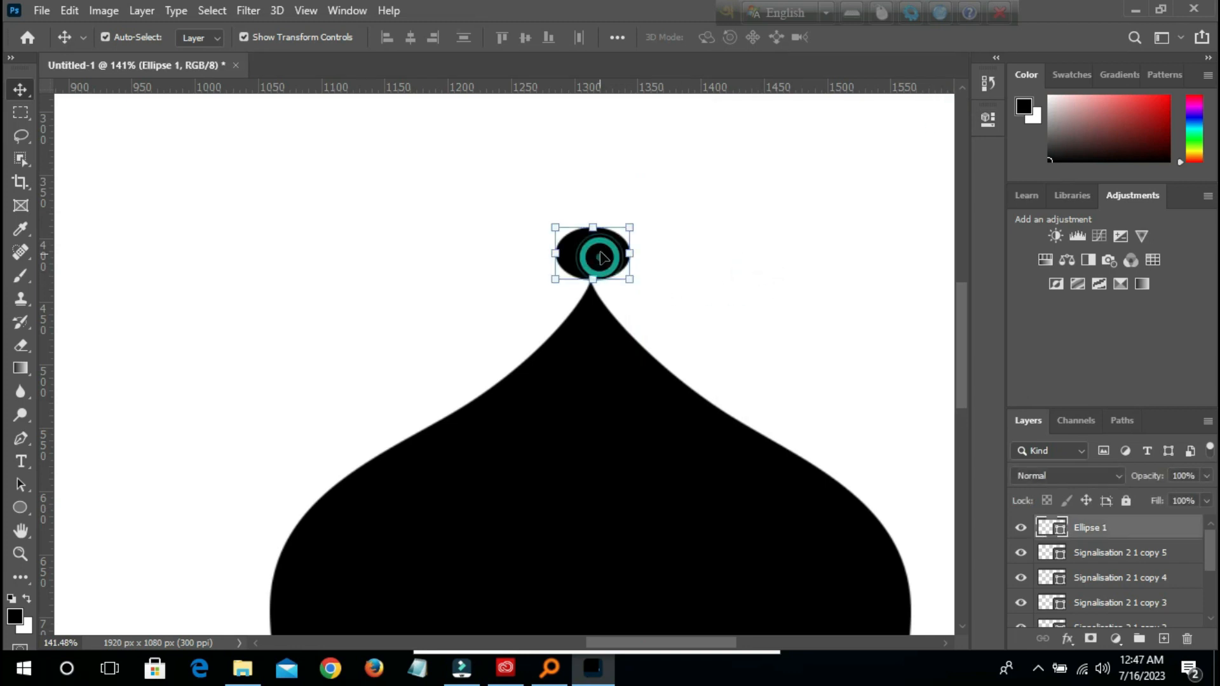
{"action": "left_click_drag", "start_coordinate": [631, 251], "coordinate": [615, 252]}
Set the ellipse left of the tip and add a copy scaled to 75.71% directly above it
{"action": "left_click_drag", "start_coordinate": [504, 261], "coordinate": [518, 213]}
{"action": "key", "text": "Return"}
{"action": "left_click_drag", "start_coordinate": [535, 167], "coordinate": [522, 186]}
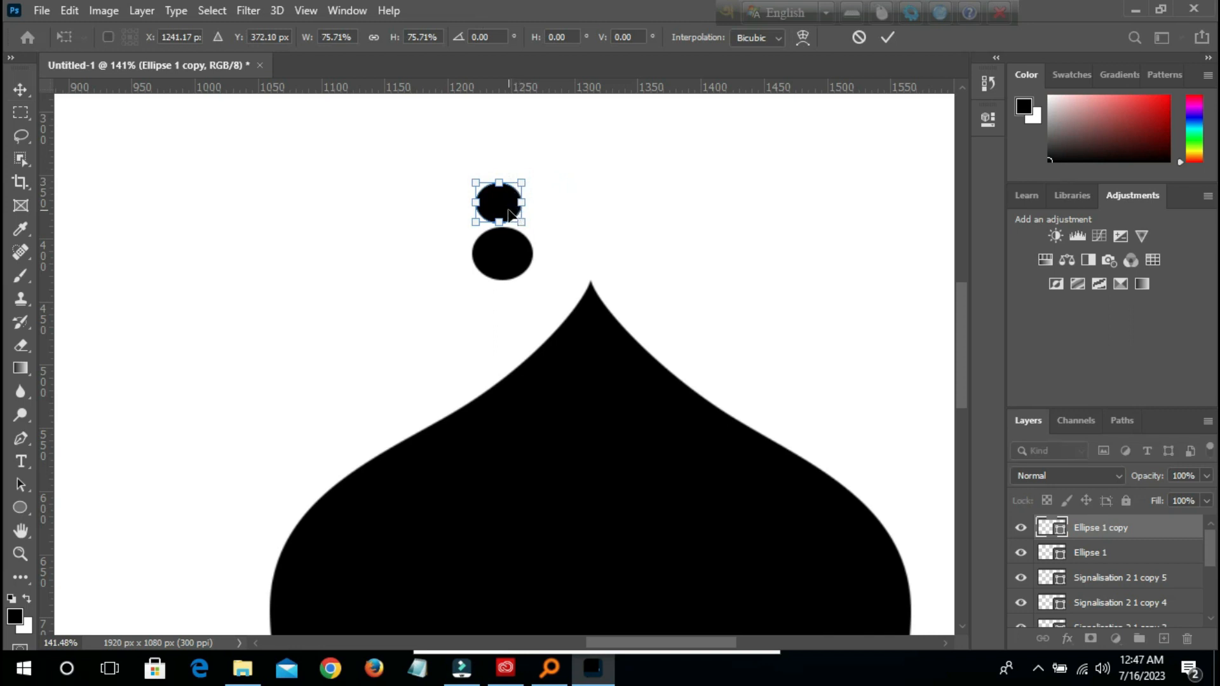
{"action": "key", "text": "Return"}
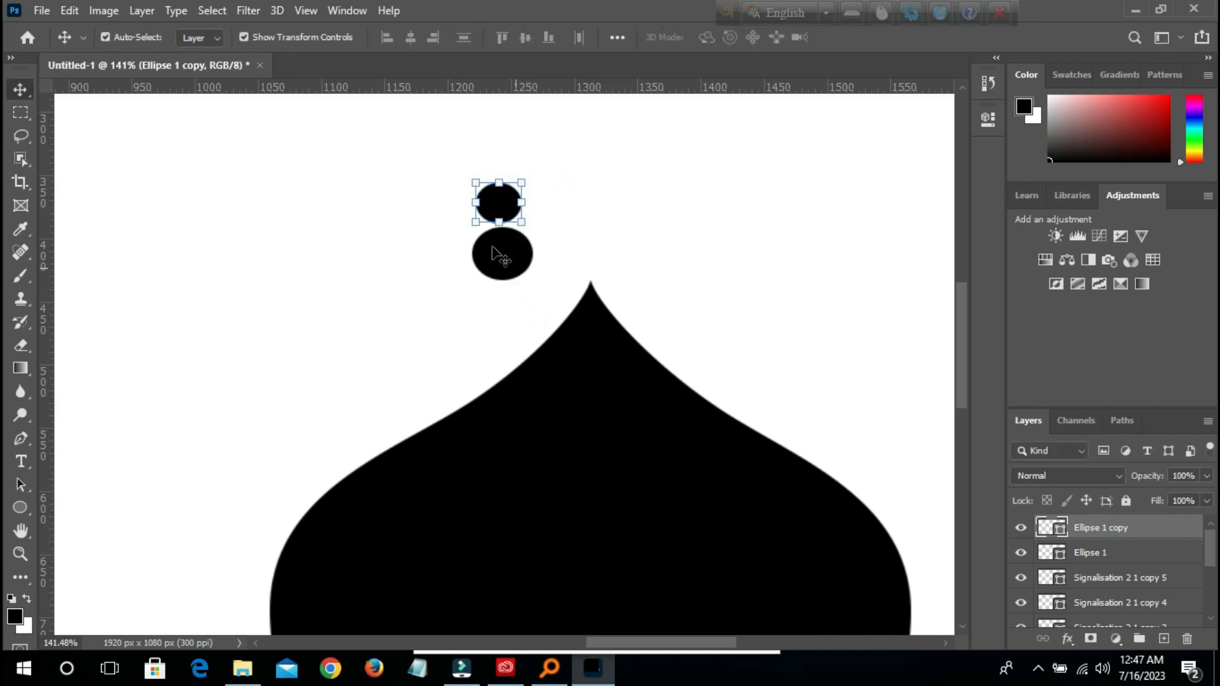
Align the two ellipses on their horizontal centers
{"action": "left_click_drag", "start_coordinate": [428, 169], "coordinate": [533, 278]}
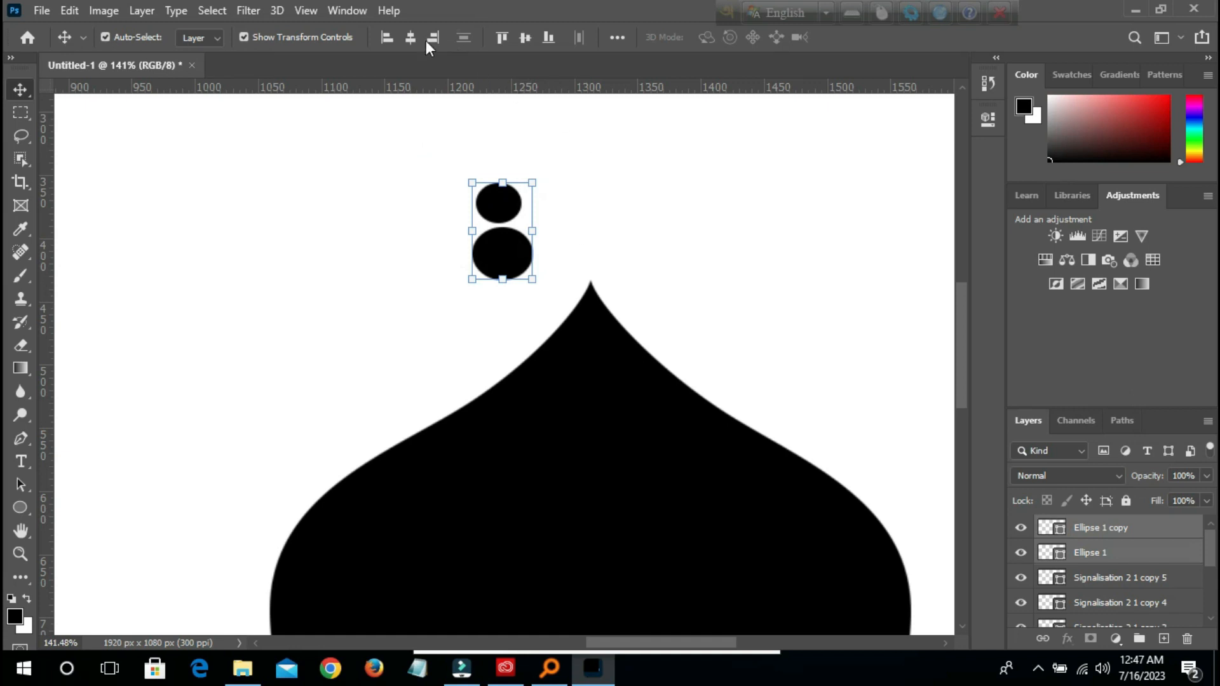
{"action": "left_click", "coordinate": [626, 191]}
{"action": "left_click", "coordinate": [502, 202]}
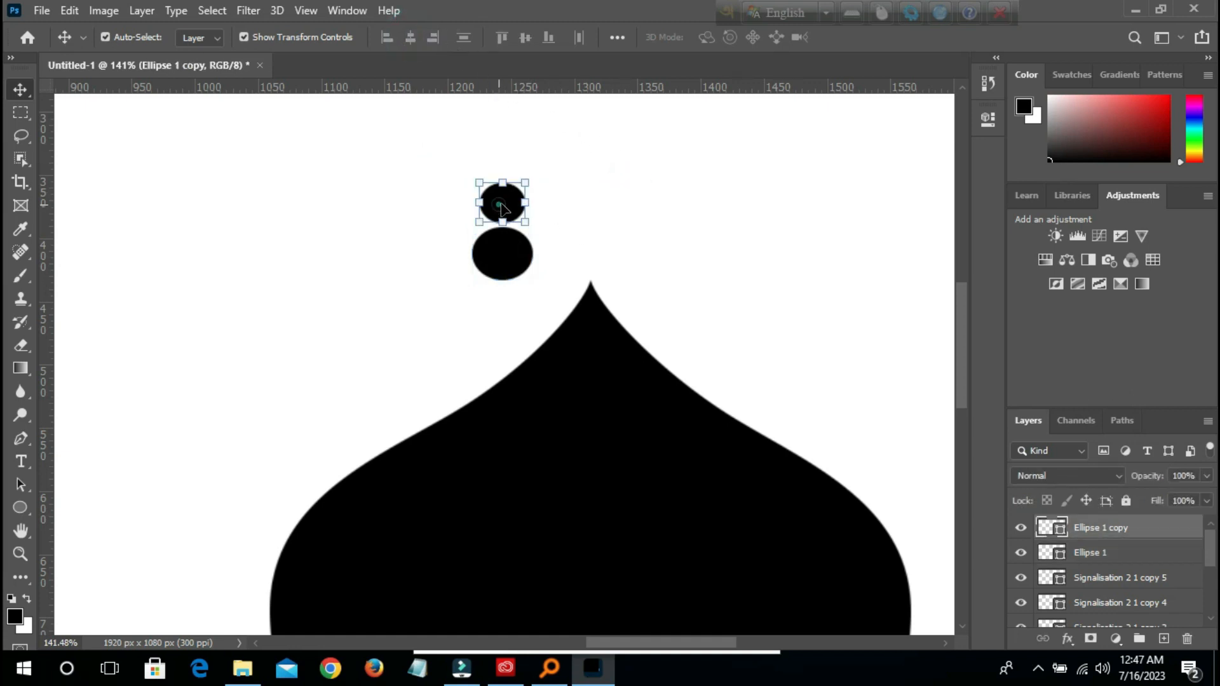
Move both ellipses together into the empty area to the upper left of the dome
{"action": "scroll", "coordinate": [559, 236], "scroll_direction": "down", "scroll_amount": 3}
{"action": "left_click", "coordinate": [436, 196]}
{"action": "left_click_drag", "start_coordinate": [482, 177], "coordinate": [545, 270]}
{"action": "left_click", "coordinate": [535, 140]}
{"action": "left_click_drag", "start_coordinate": [510, 178], "coordinate": [287, 247]}
{"action": "left_click", "coordinate": [379, 217]}
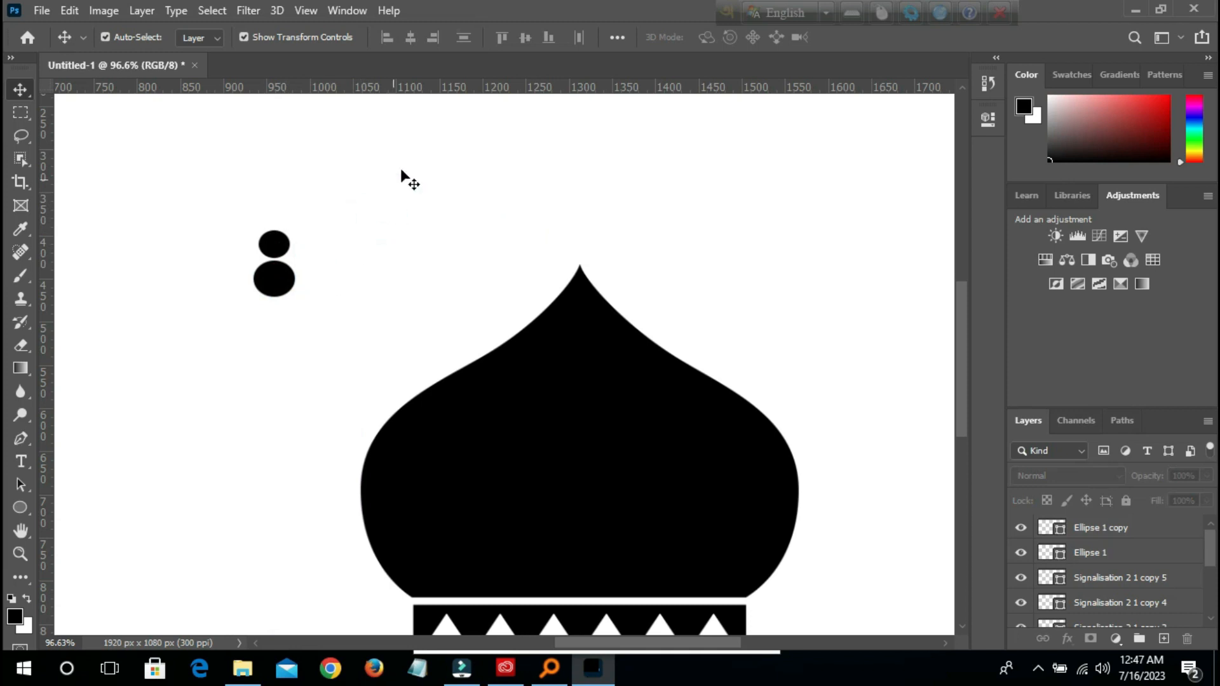
Draw a tall, narrow black spire above the two ellipses using the raindrop custom shape
{"action": "right_click", "coordinate": [20, 509]}
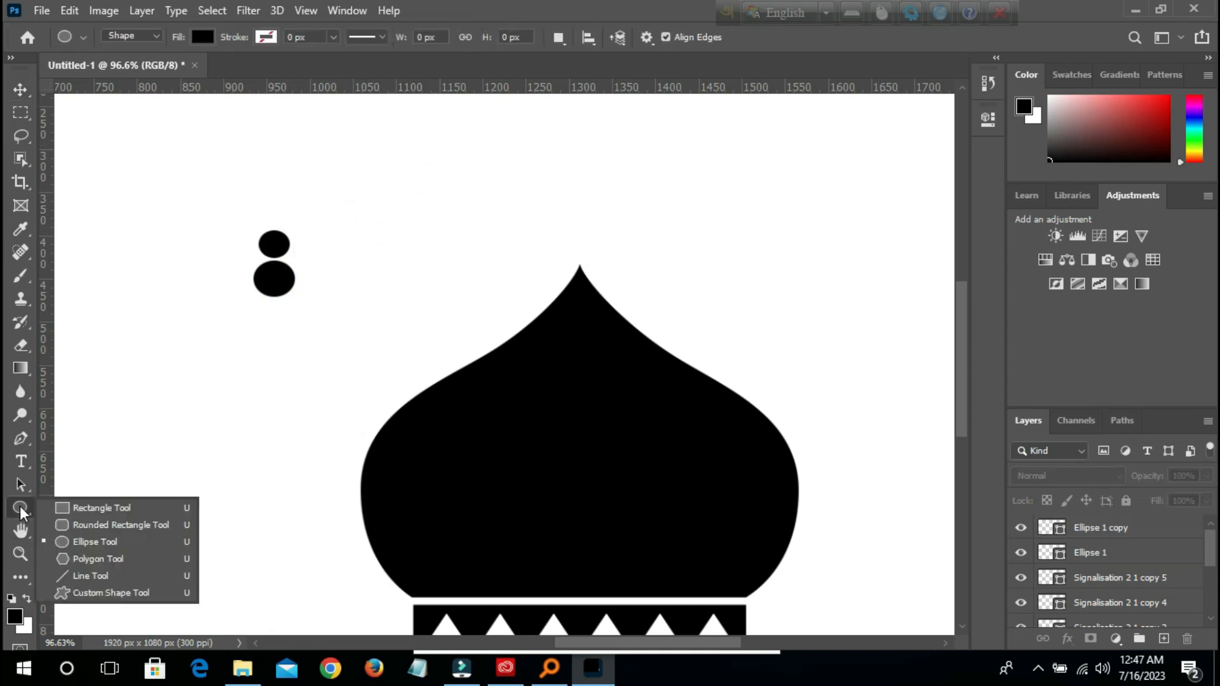
{"action": "left_click", "coordinate": [91, 591]}
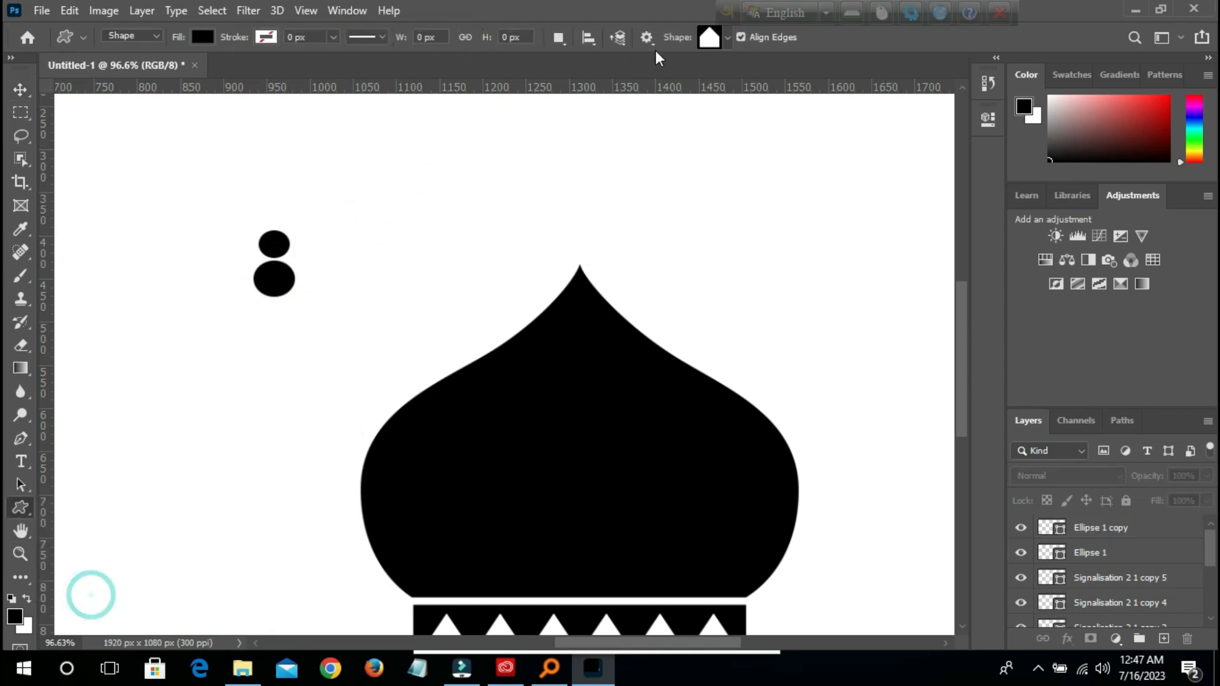
{"action": "left_click", "coordinate": [726, 40]}
{"action": "left_click", "coordinate": [496, 149]}
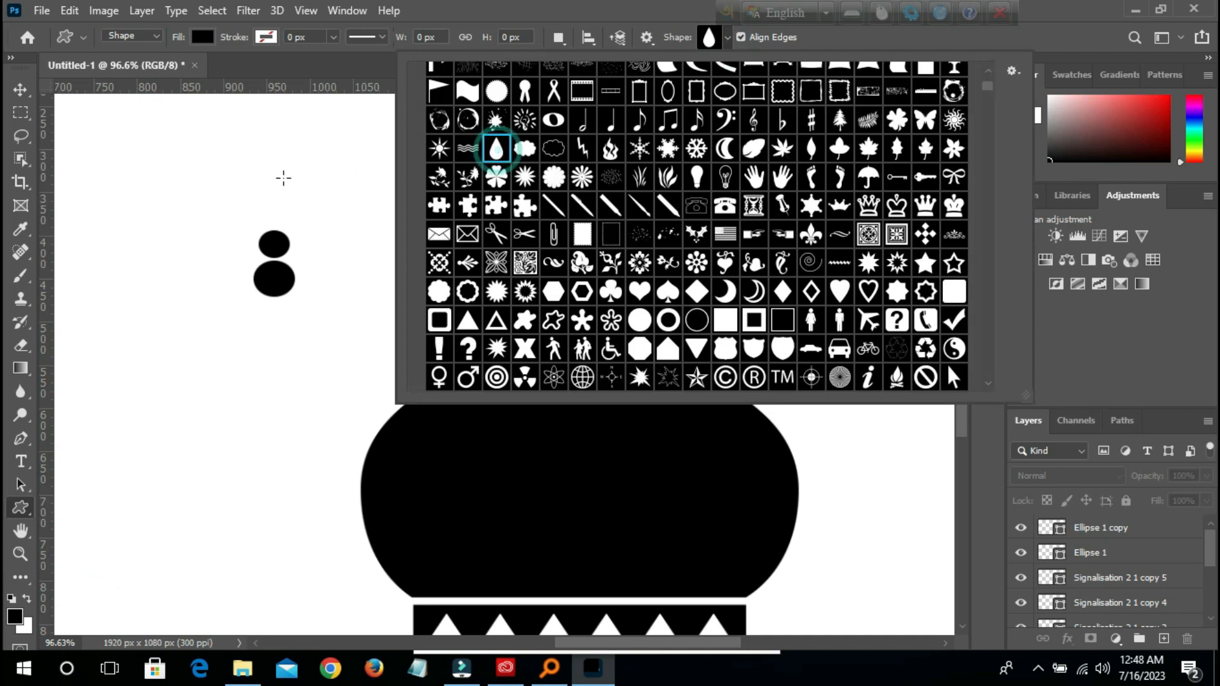
{"action": "left_click_drag", "start_coordinate": [262, 132], "coordinate": [277, 196]}
{"action": "left_click", "coordinate": [21, 91]}
Align the raindrop and both ellipses on their horizontal centers
{"action": "left_click", "coordinate": [322, 326]}
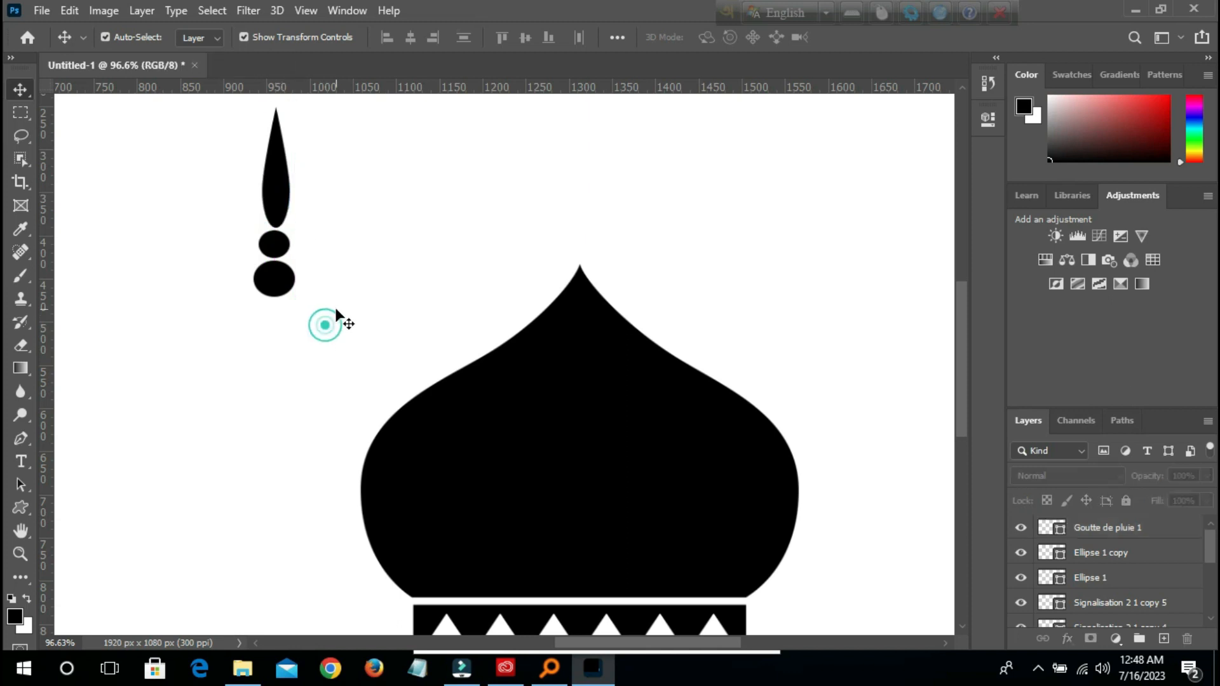
{"action": "left_click_drag", "start_coordinate": [323, 296], "coordinate": [258, 222]}
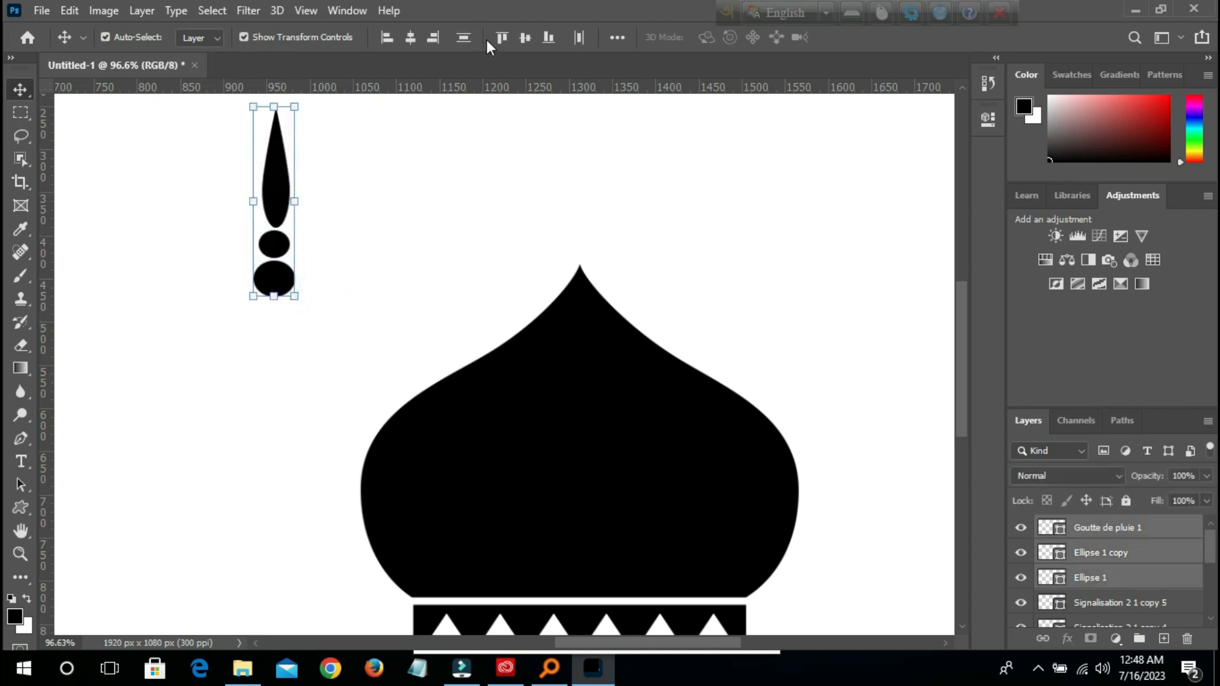
{"action": "left_click", "coordinate": [404, 39]}
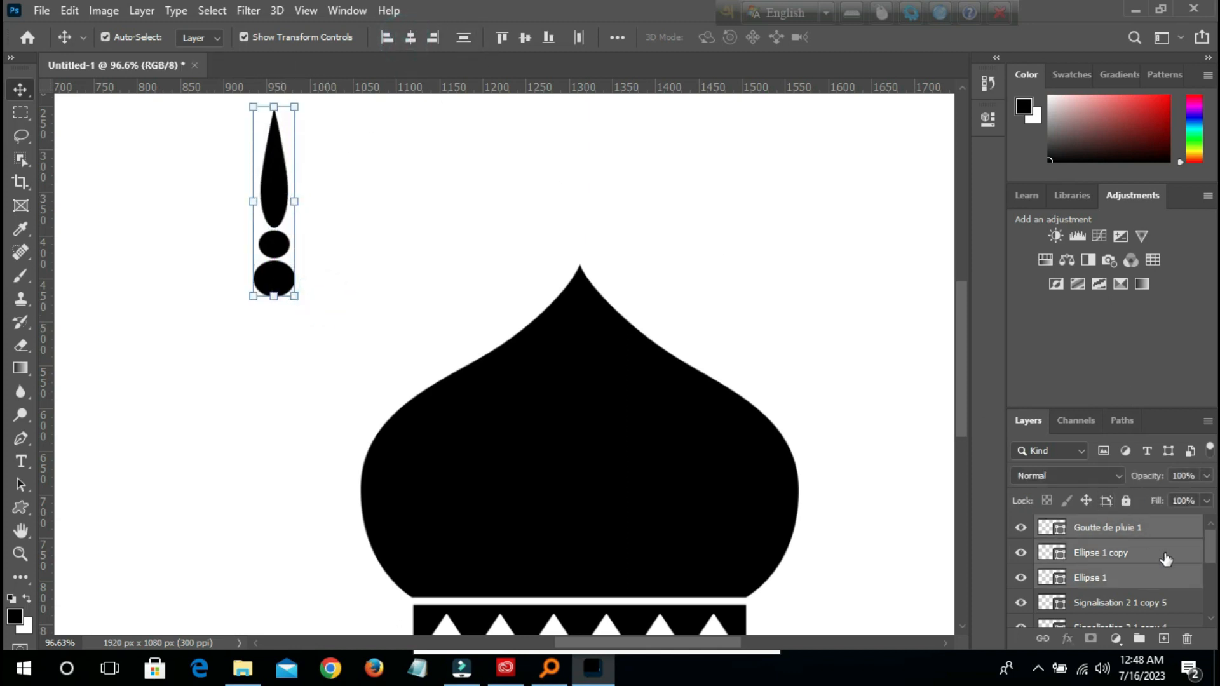
Merge the raindrop and ellipse layers into one finial and place it centered on the dome's tip
{"action": "key", "text": "ctrl+e"}
{"action": "left_click_drag", "start_coordinate": [273, 194], "coordinate": [580, 161]}
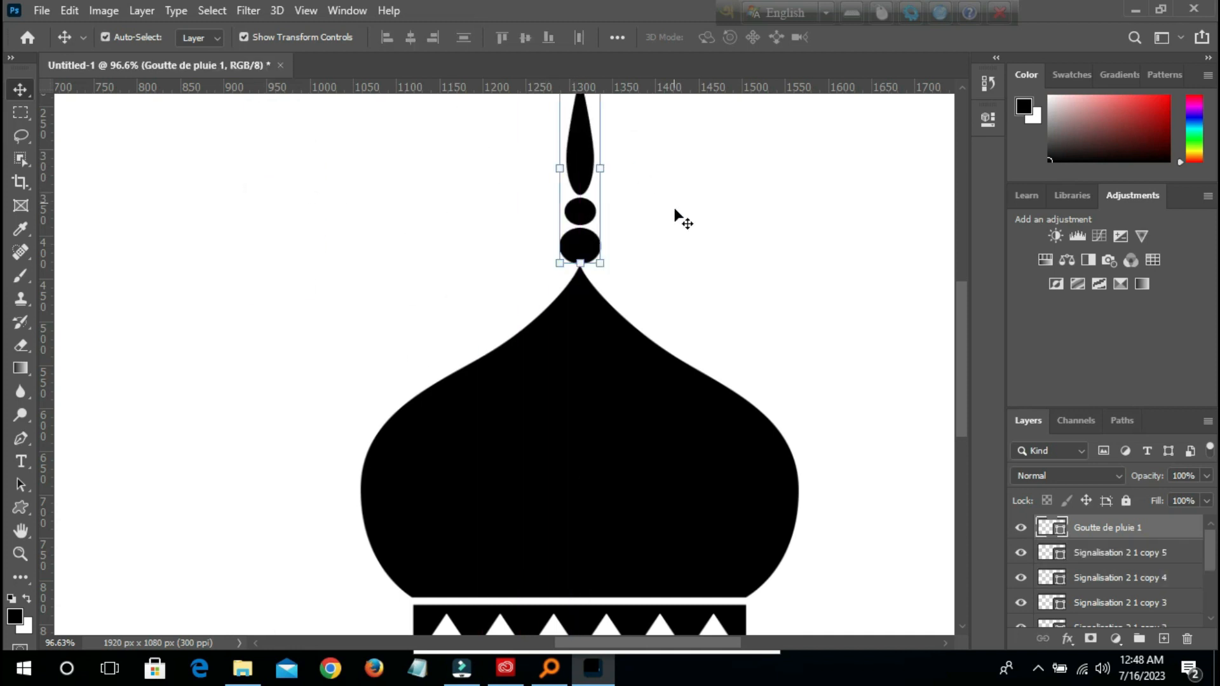
{"action": "scroll", "coordinate": [675, 261], "scroll_direction": "down", "scroll_amount": 3, "text": "alt"}
{"action": "left_click", "coordinate": [744, 222]}
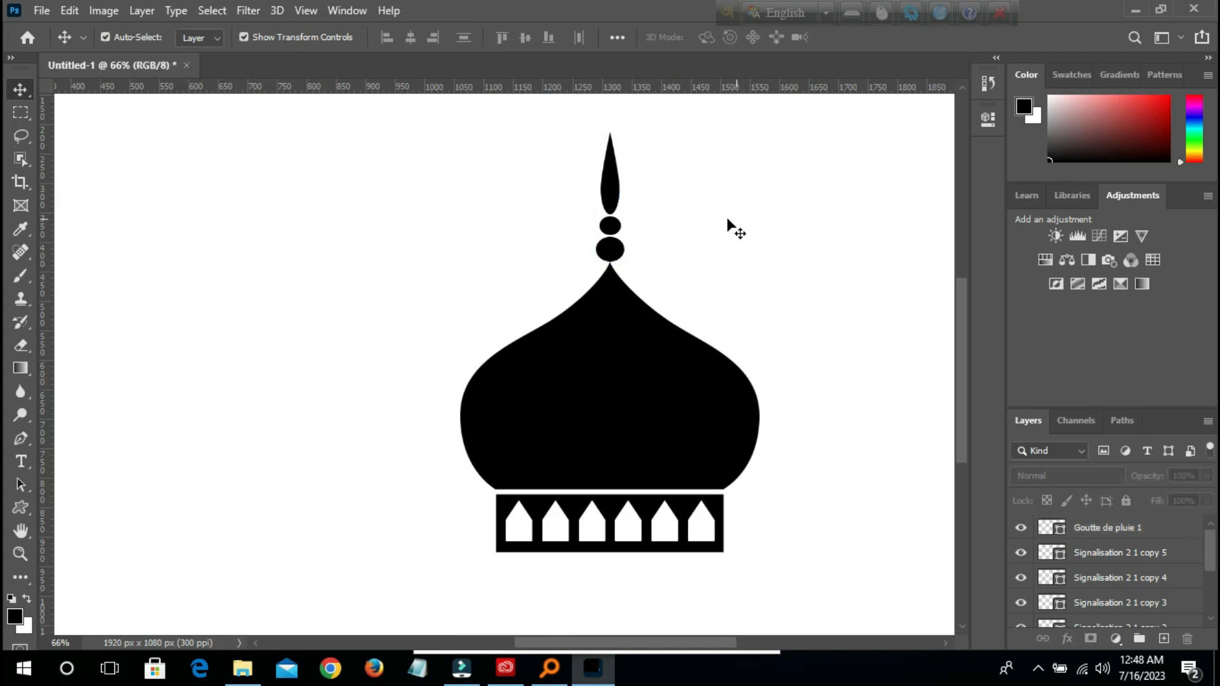
Nudge the finial down until its lowest ball touches the tip of the dome
{"action": "left_click", "coordinate": [616, 251]}
{"action": "key", "text": "Down"}
{"action": "key", "text": "Down"}
{"action": "key", "text": "Down"}
{"action": "key", "text": "Down"}
{"action": "key", "text": "Down"}
{"action": "key", "text": "Down"}
{"action": "key", "text": "Down"}
{"action": "key", "text": "Down"}
{"action": "key", "text": "Down"}
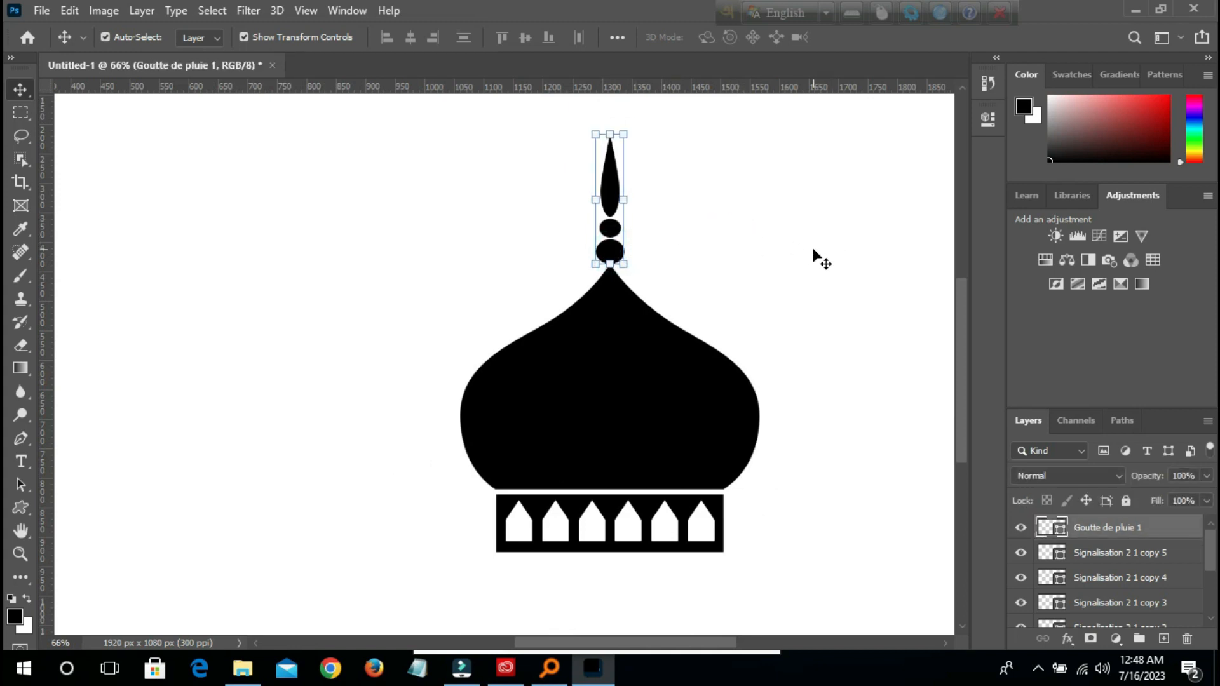
{"action": "left_click", "coordinate": [801, 253]}
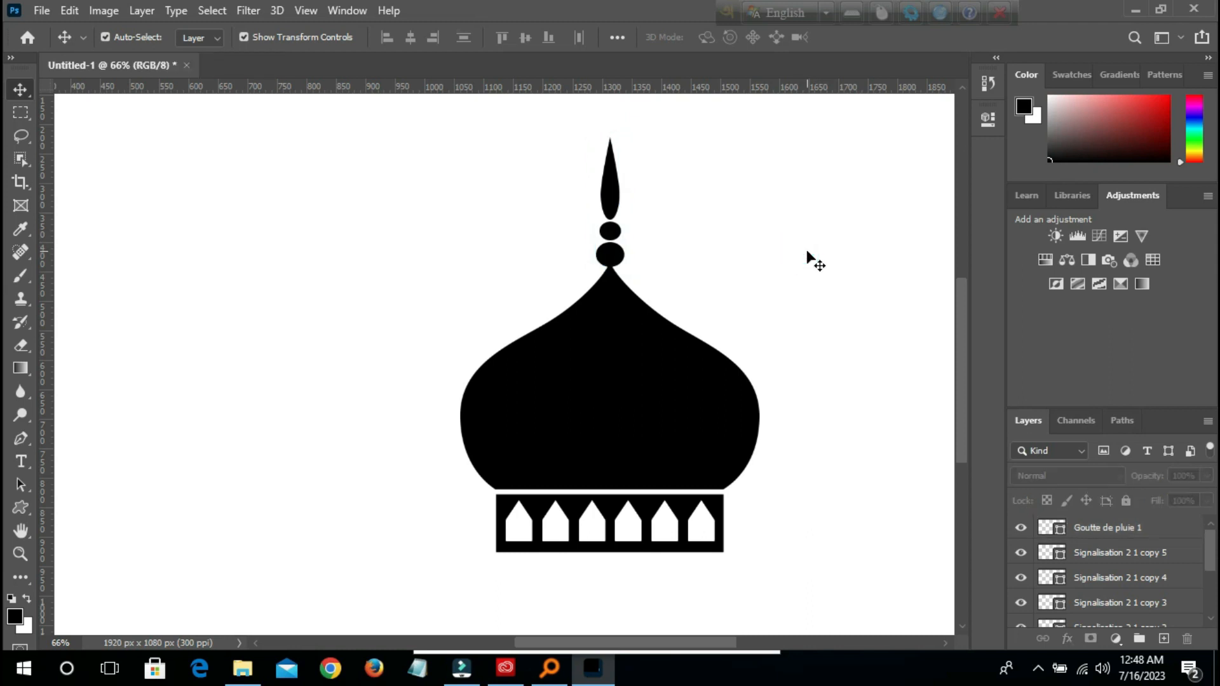
Move the whole dome, with its windowed base and finial, toward the right side of the canvas
{"action": "left_click_drag", "start_coordinate": [498, 133], "coordinate": [788, 579]}
{"action": "left_click_drag", "start_coordinate": [631, 404], "coordinate": [776, 424]}
{"action": "left_click", "coordinate": [445, 294]}
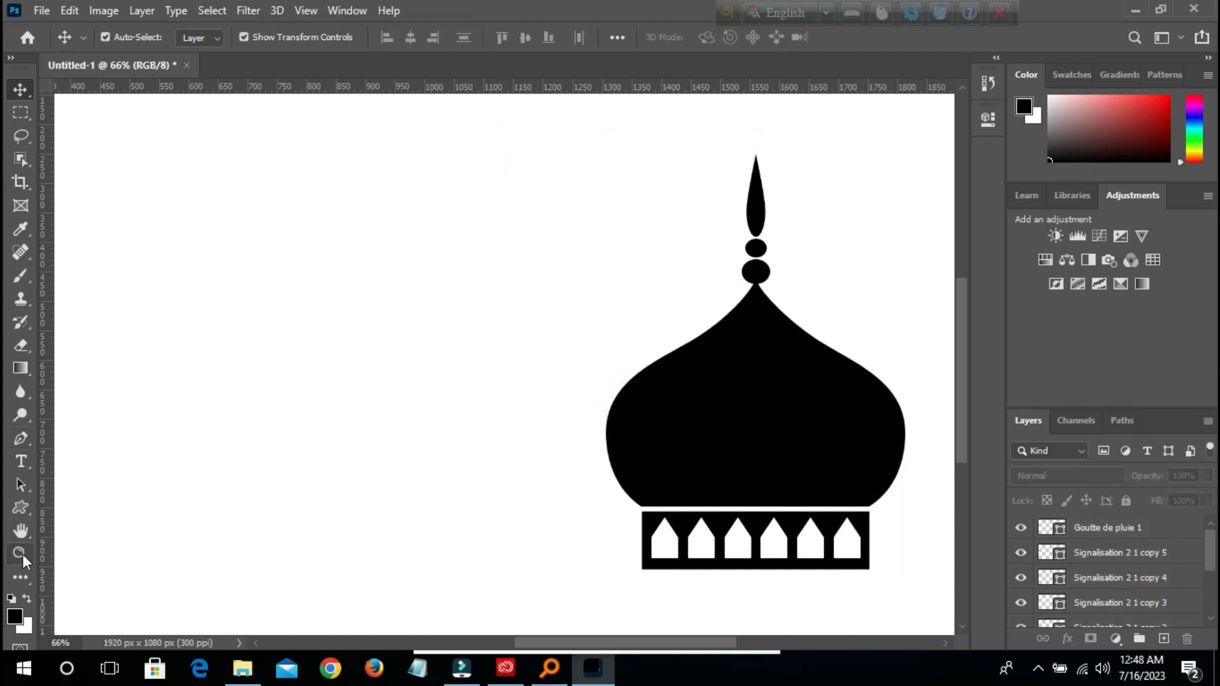
Draw a black raindrop custom shape about 210 px wide in the empty area to the upper left of the dome
{"action": "left_click", "coordinate": [20, 507]}
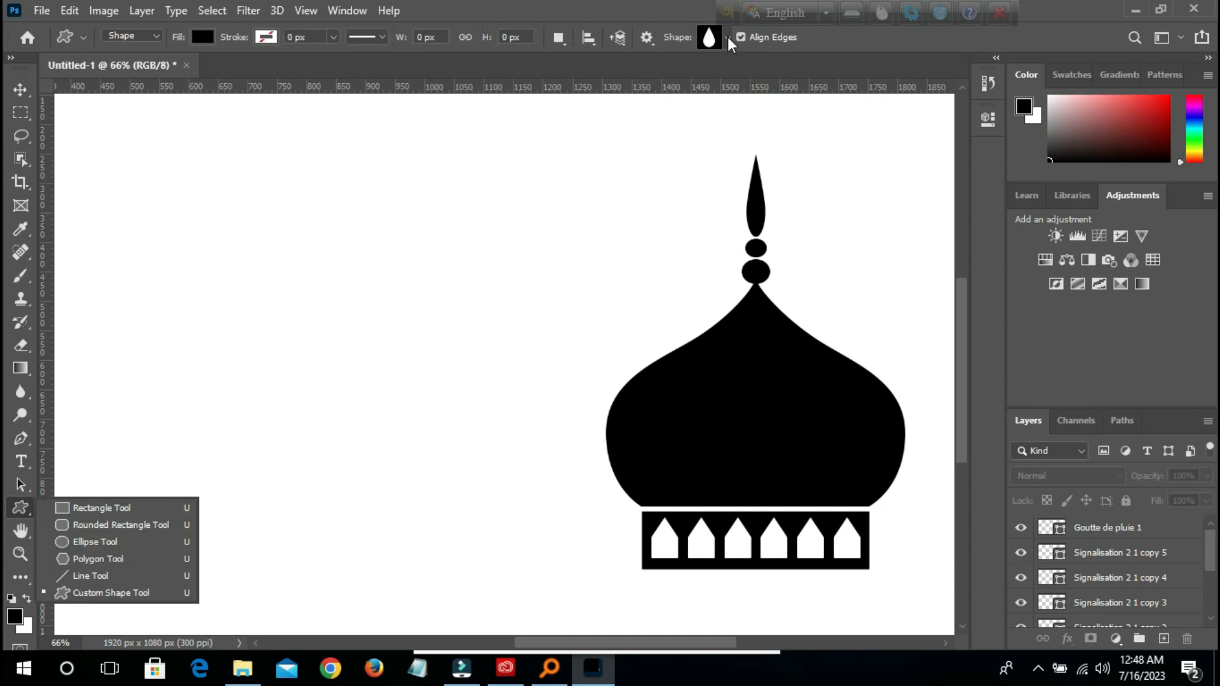
{"action": "left_click", "coordinate": [709, 39]}
{"action": "left_click", "coordinate": [709, 39]}
{"action": "left_click_drag", "start_coordinate": [276, 131], "coordinate": [402, 283]}
{"action": "key", "text": "v"}
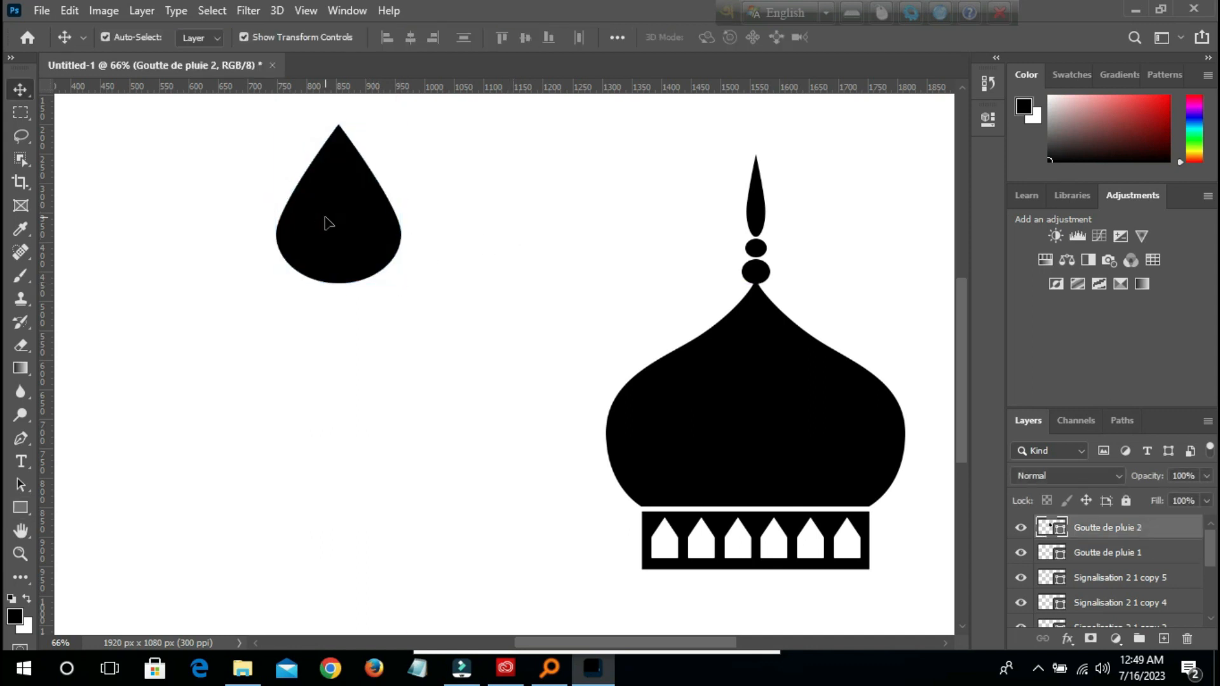
Rasterize the new raindrop layer and cut away its rounded lower part to leave a flat bottom edge
{"action": "right_click", "coordinate": [1115, 531]}
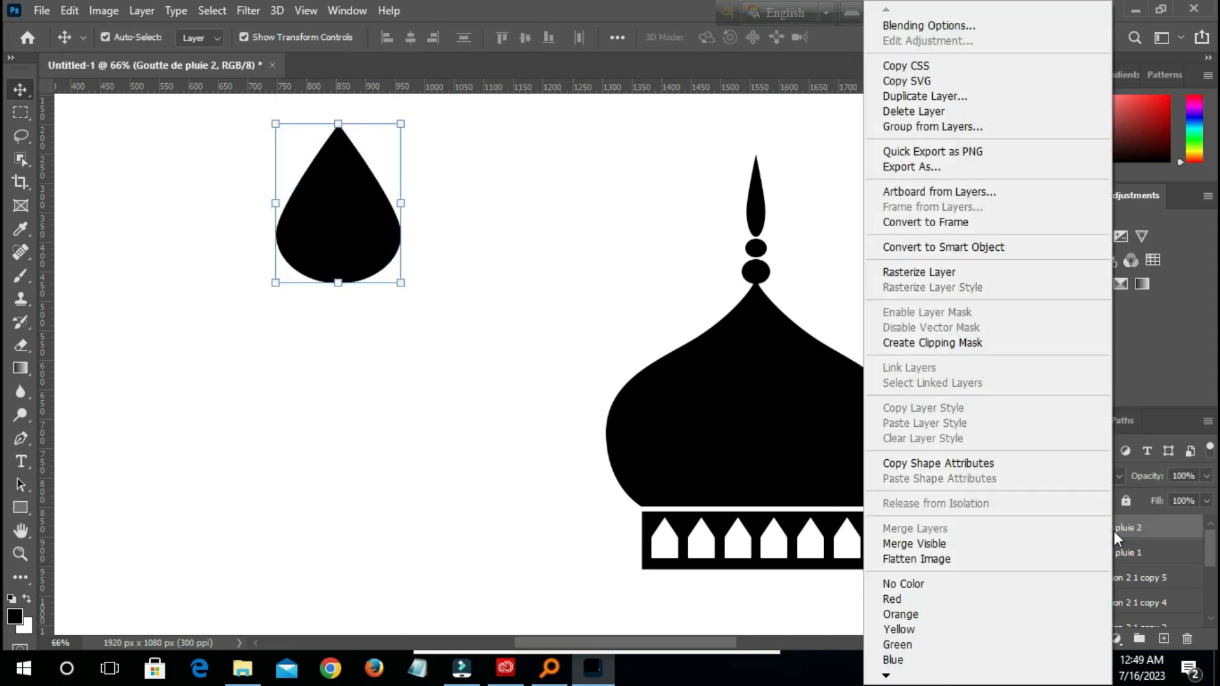
{"action": "left_click", "coordinate": [917, 272]}
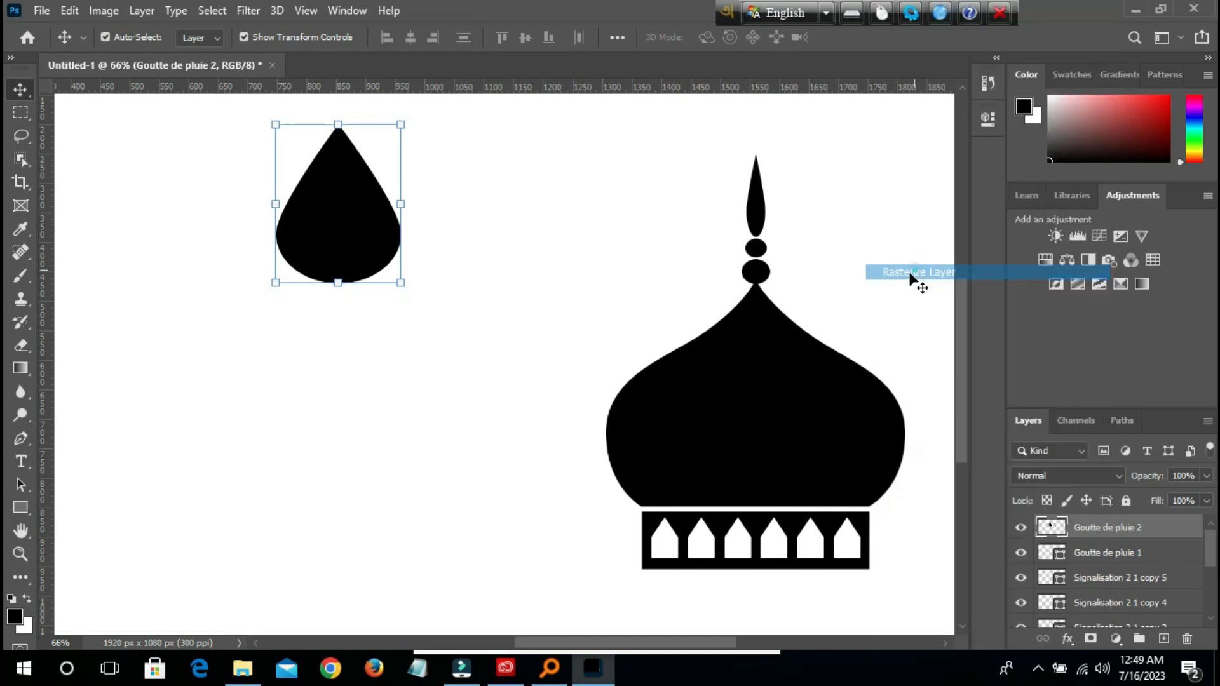
{"action": "left_click", "coordinate": [20, 113]}
{"action": "left_click_drag", "start_coordinate": [495, 350], "coordinate": [165, 240]}
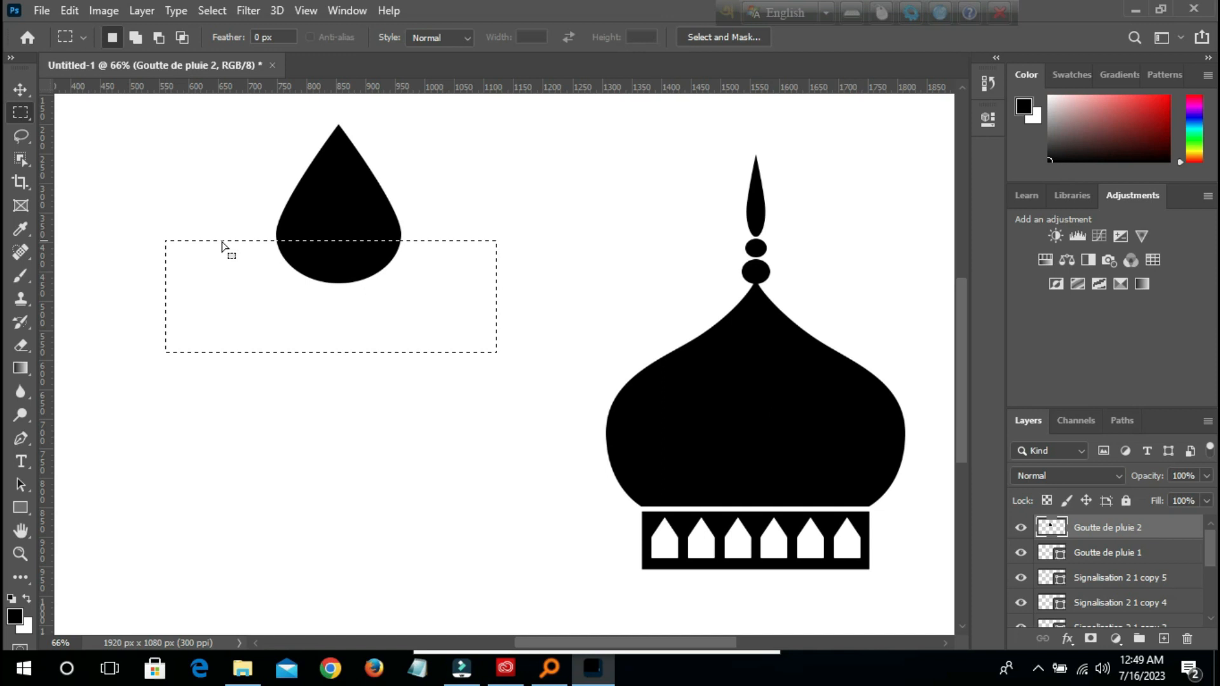
{"action": "key", "text": "Delete"}
{"action": "right_click", "coordinate": [332, 160]}
{"action": "left_click", "coordinate": [408, 169]}
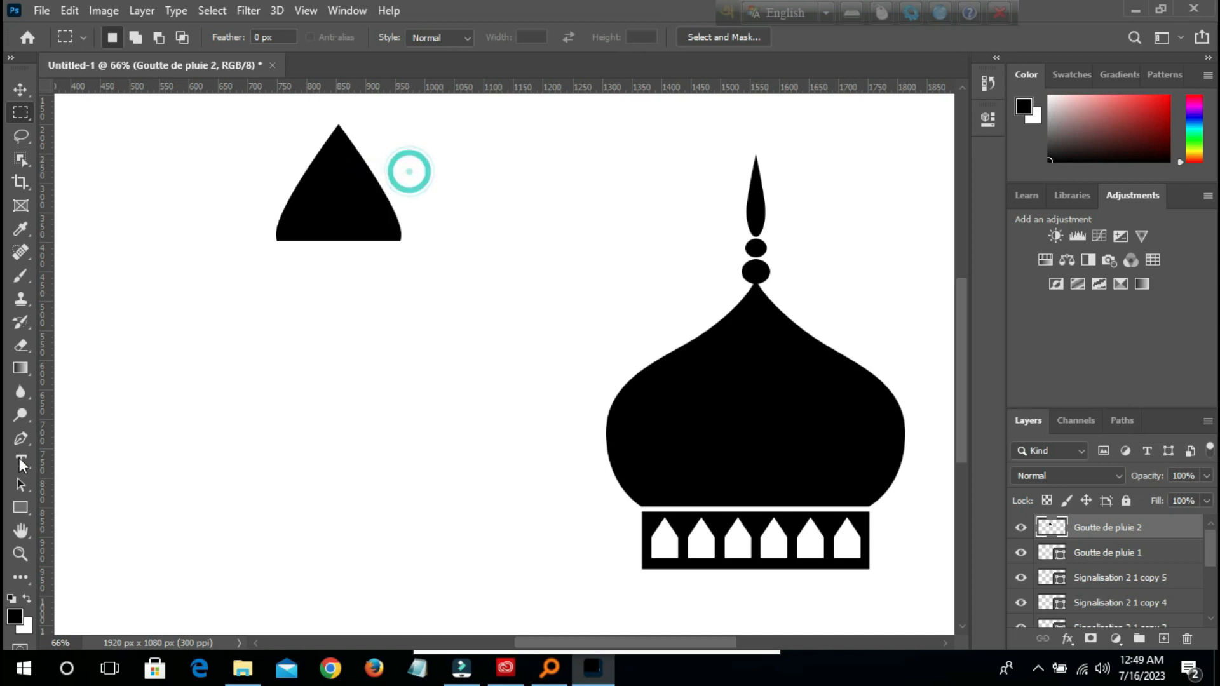
Draw a black rectangle about 212 x 60 px directly under the cut raindrop, matching its width
{"action": "left_click", "coordinate": [20, 509]}
{"action": "left_click_drag", "start_coordinate": [276, 240], "coordinate": [401, 275]}
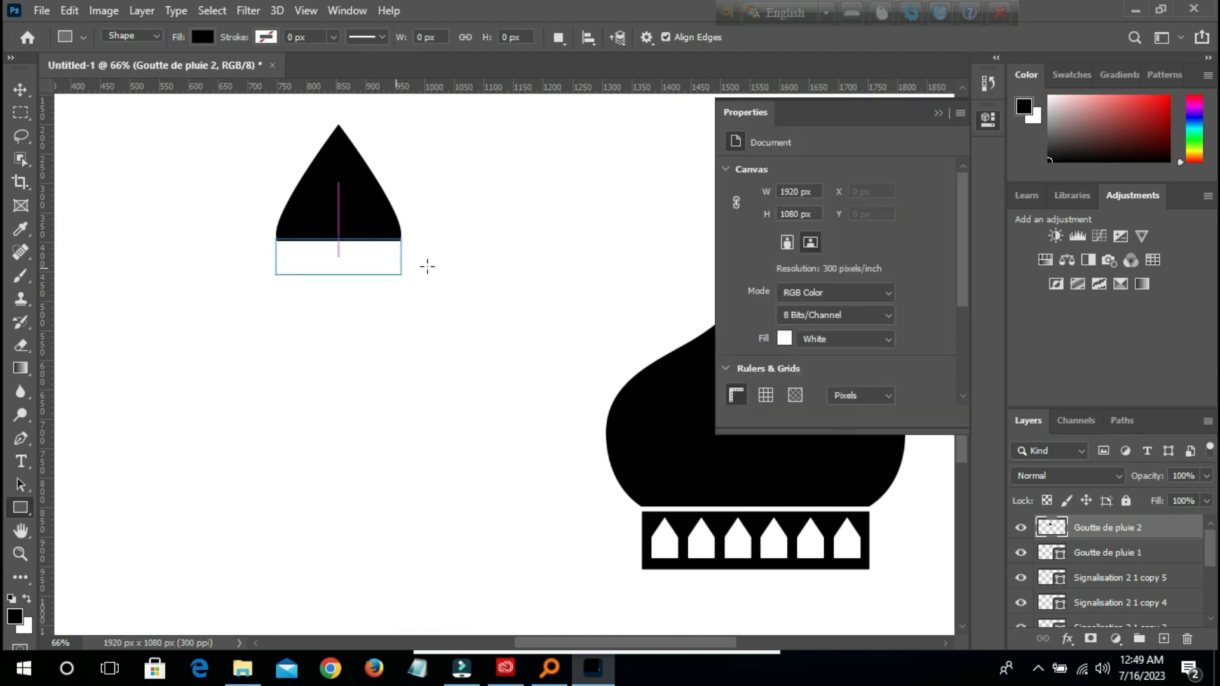
{"action": "left_click", "coordinate": [953, 110]}
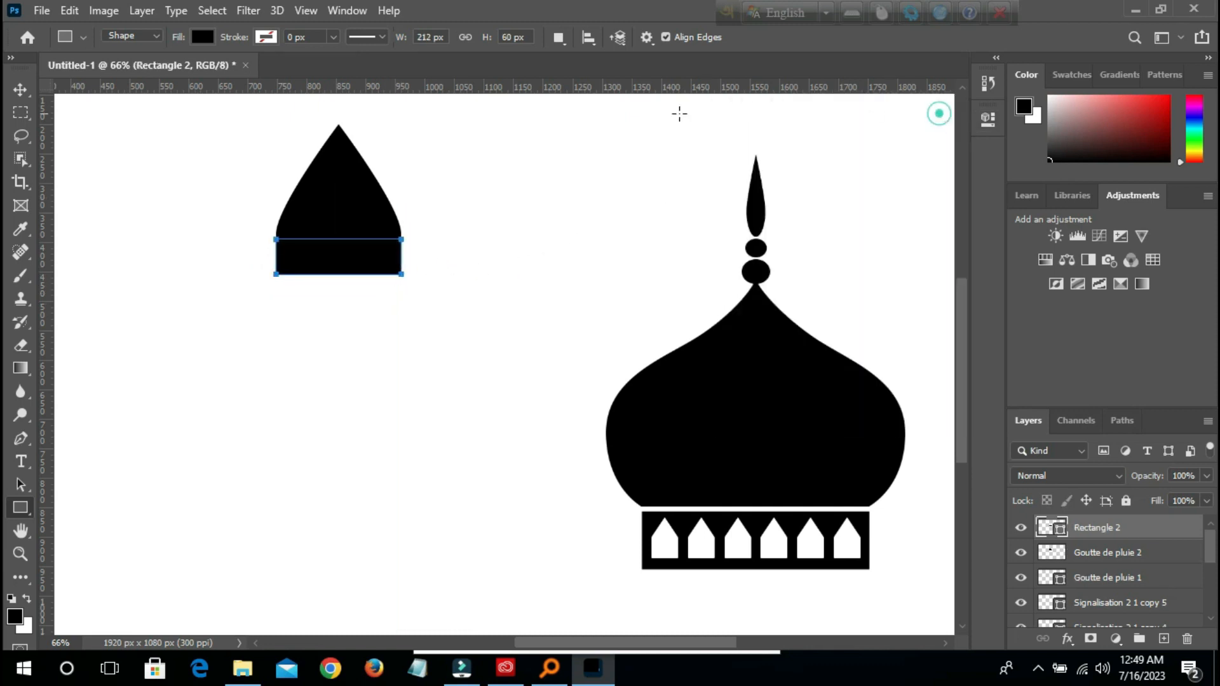
{"action": "key", "text": "v"}
{"action": "left_click", "coordinate": [389, 377]}
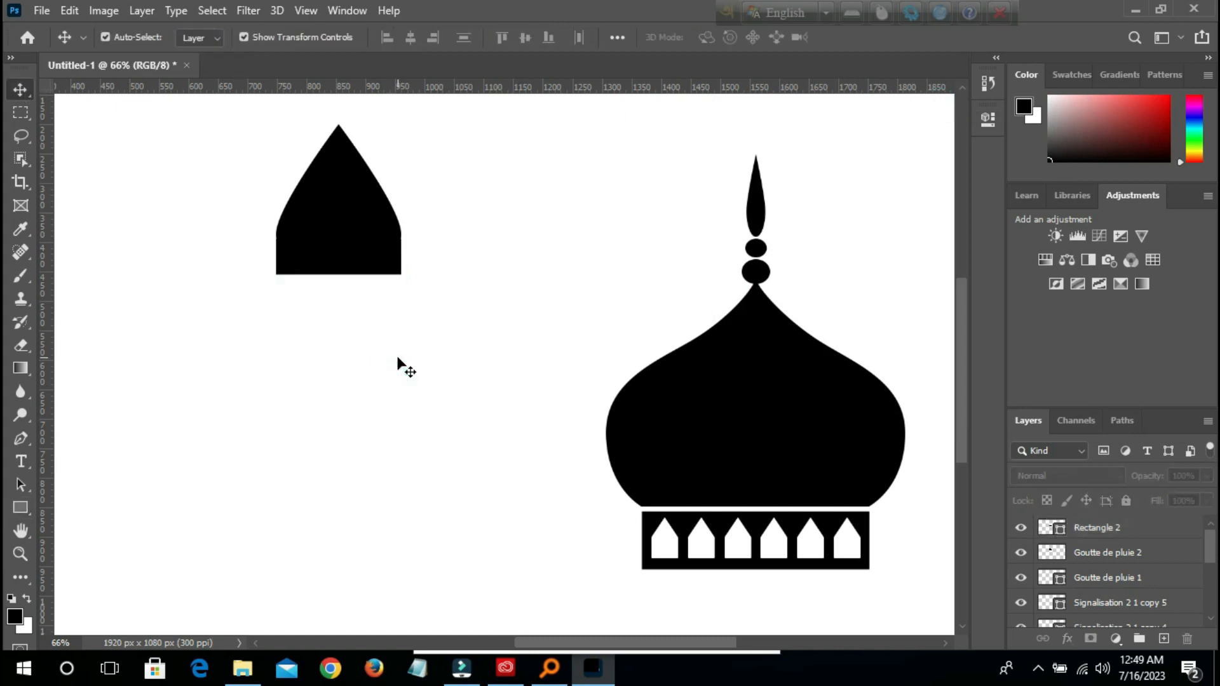
Move the rectangle down to leave a gap below the cut raindrop and stretch its height to about 81 px
{"action": "left_click", "coordinate": [328, 252]}
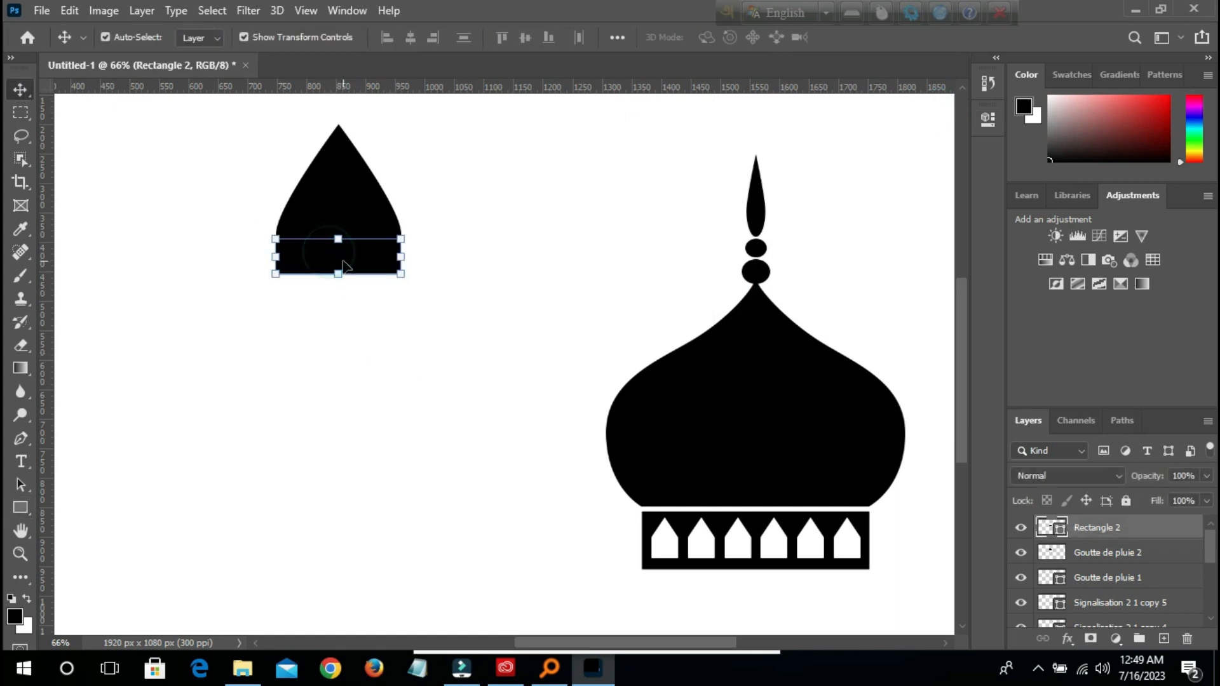
{"action": "left_click_drag", "start_coordinate": [343, 263], "coordinate": [338, 296]}
{"action": "left_click", "coordinate": [476, 287]}
{"action": "left_click", "coordinate": [322, 278]}
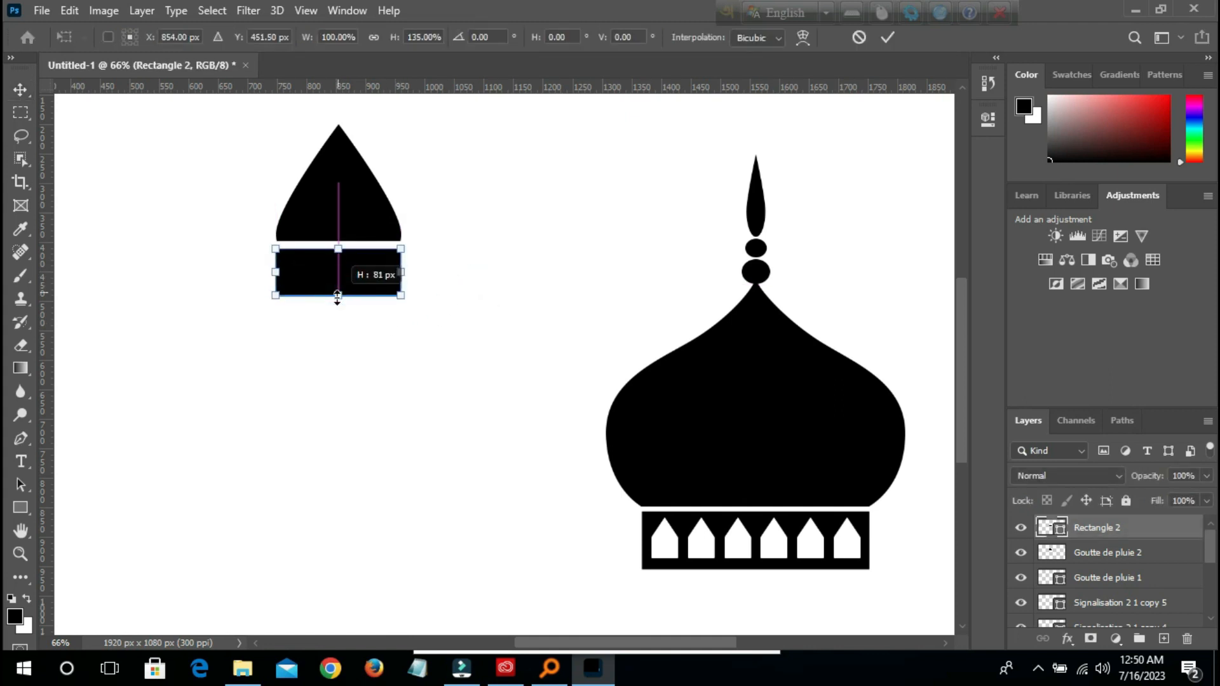
{"action": "left_click", "coordinate": [518, 267]}
Widen the rectangle evenly beyond both sides of the cut raindrop and shift it slightly lower
{"action": "left_click", "coordinate": [341, 274]}
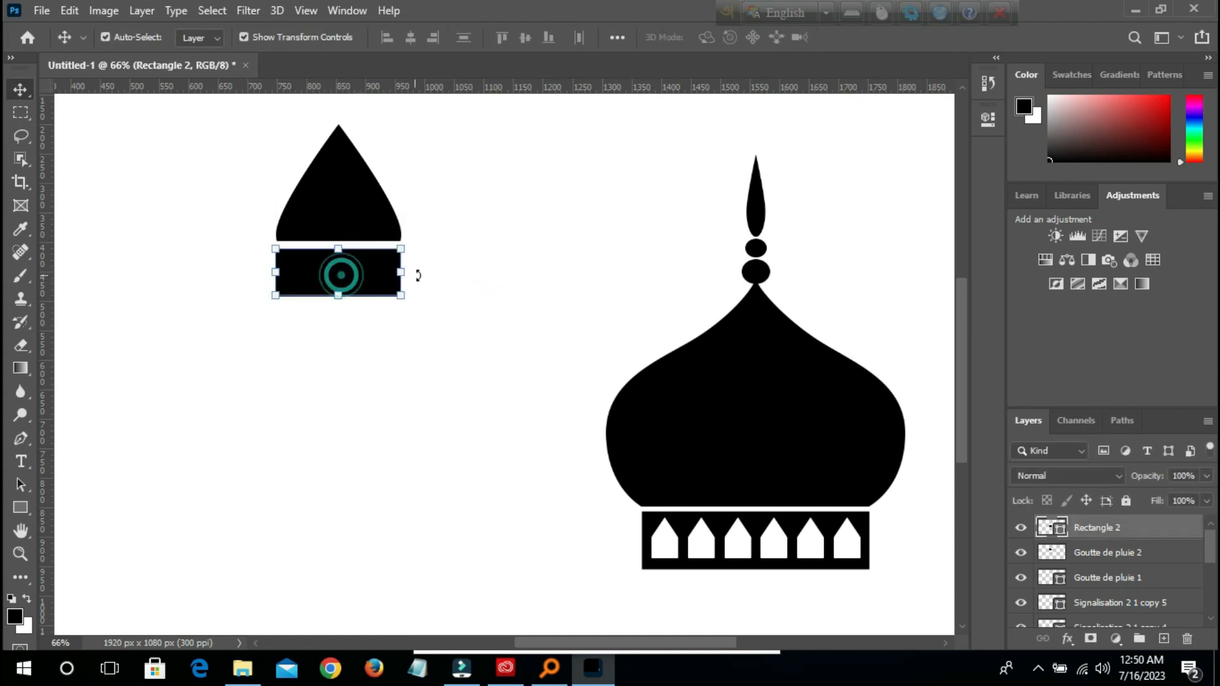
{"action": "left_click_drag", "start_coordinate": [400, 272], "coordinate": [375, 294]}
{"action": "left_click", "coordinate": [390, 362]}
{"action": "left_click", "coordinate": [374, 378]}
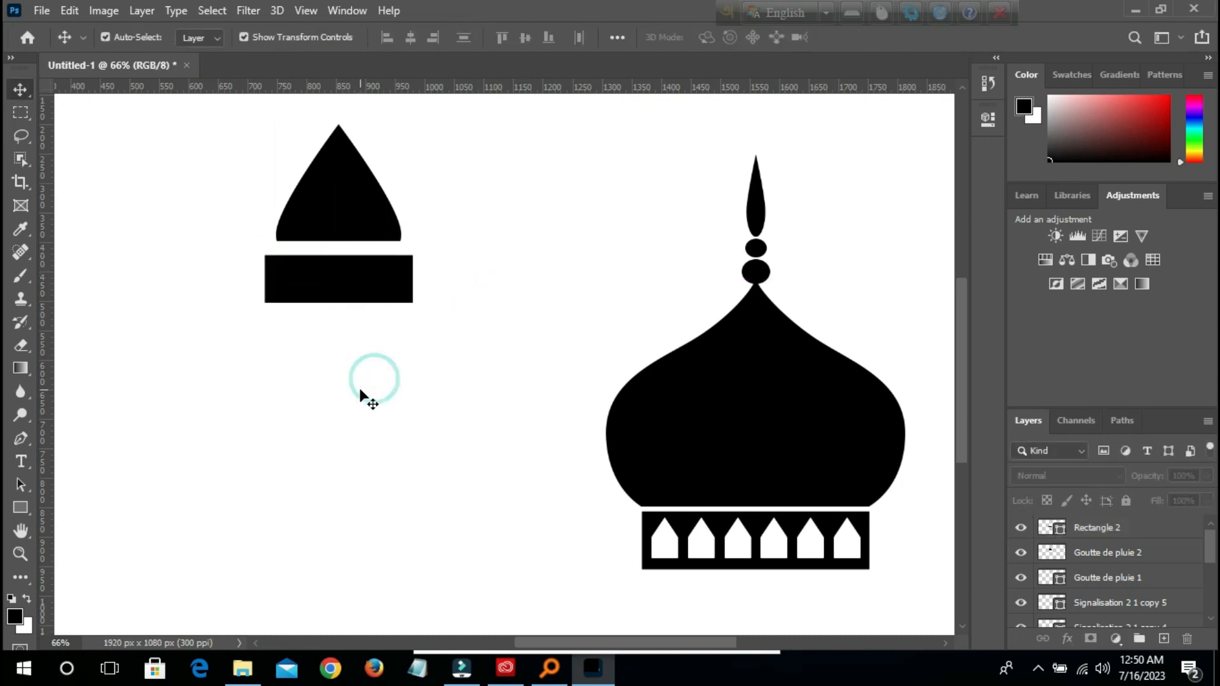
{"action": "left_click", "coordinate": [308, 283]}
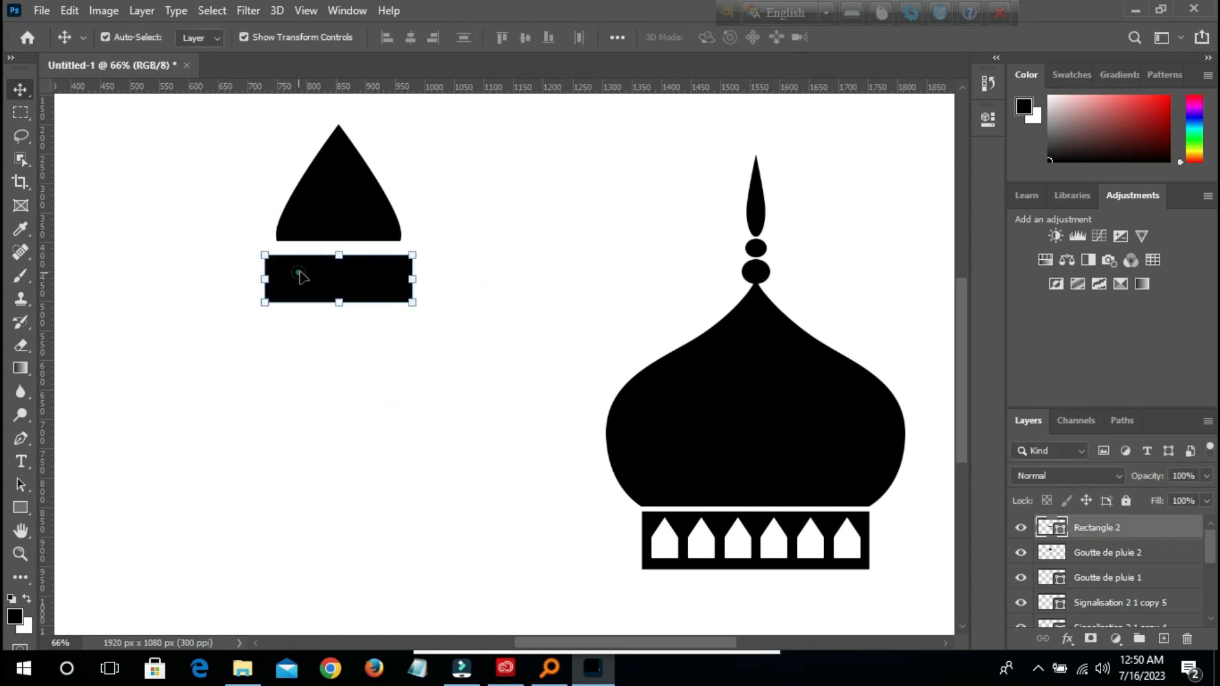
{"action": "left_click", "coordinate": [541, 277]}
Copy the first white window of the dome's base onto the left end of the new rectangle
{"action": "left_click", "coordinate": [665, 539]}
{"action": "key", "text": "ctrl"}
{"action": "left_click_drag", "start_coordinate": [665, 548], "coordinate": [290, 283]}
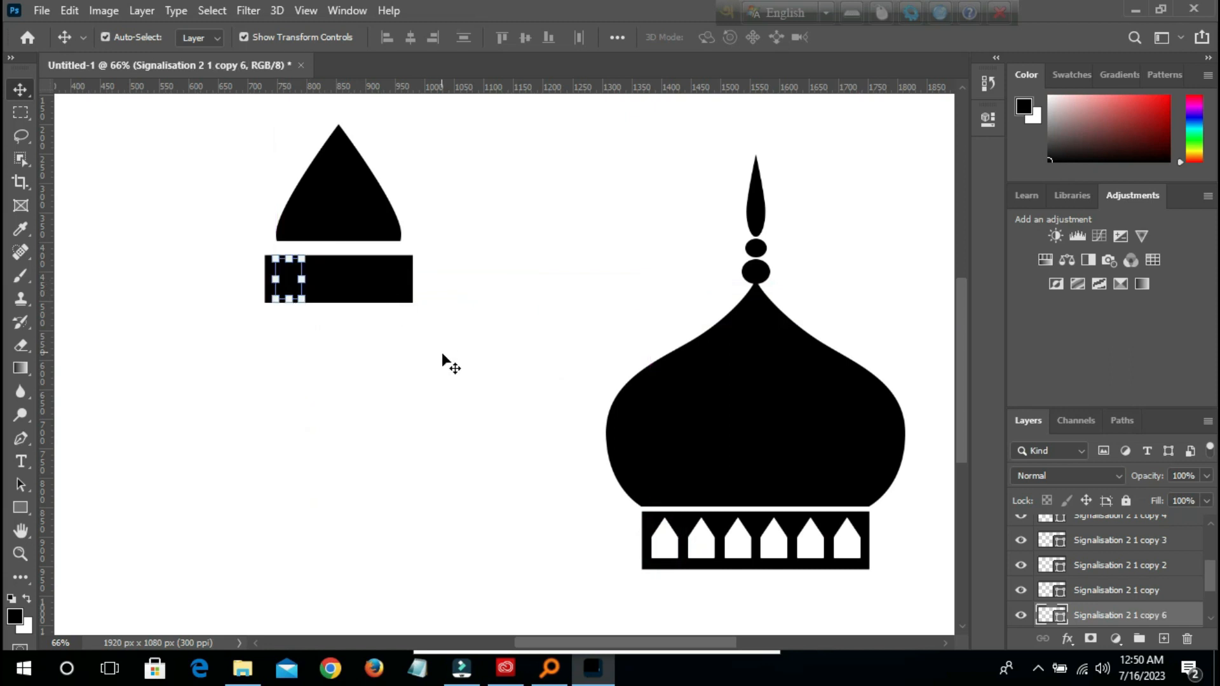
{"action": "key", "text": "ctrl"}
{"action": "key", "text": "ctrl"}
{"action": "key", "text": "ctrl+z"}
{"action": "key", "text": "ctrl"}
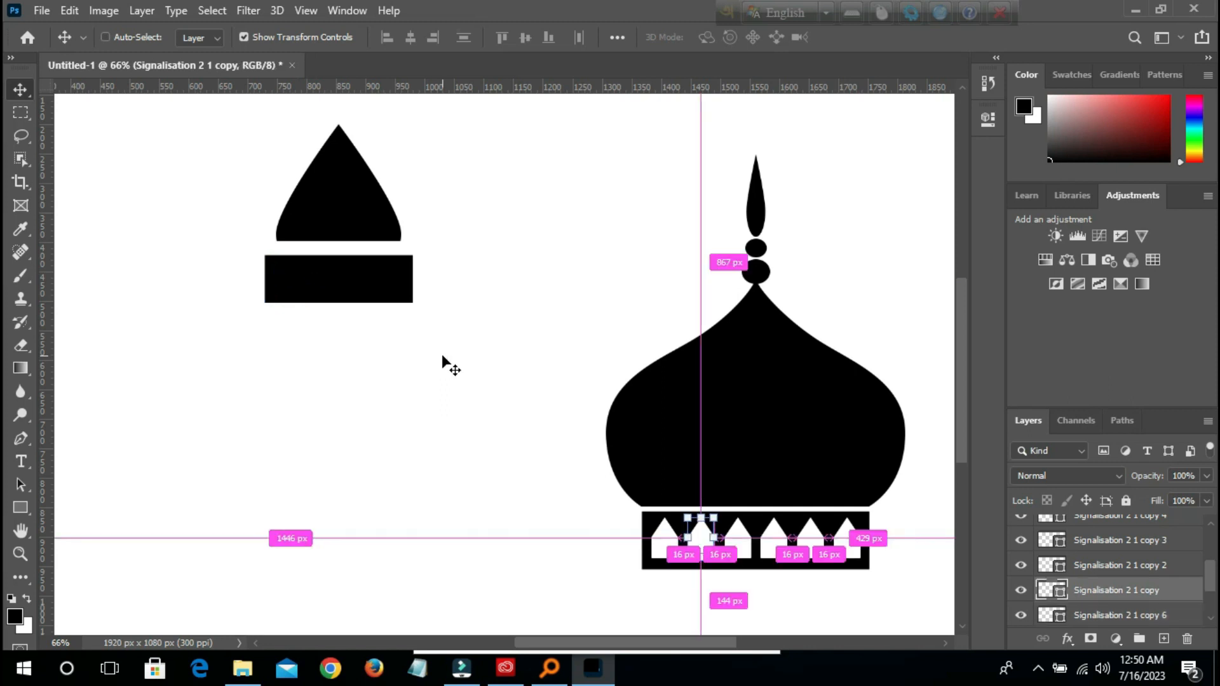
{"action": "key", "text": "ctrl+bracketleft"}
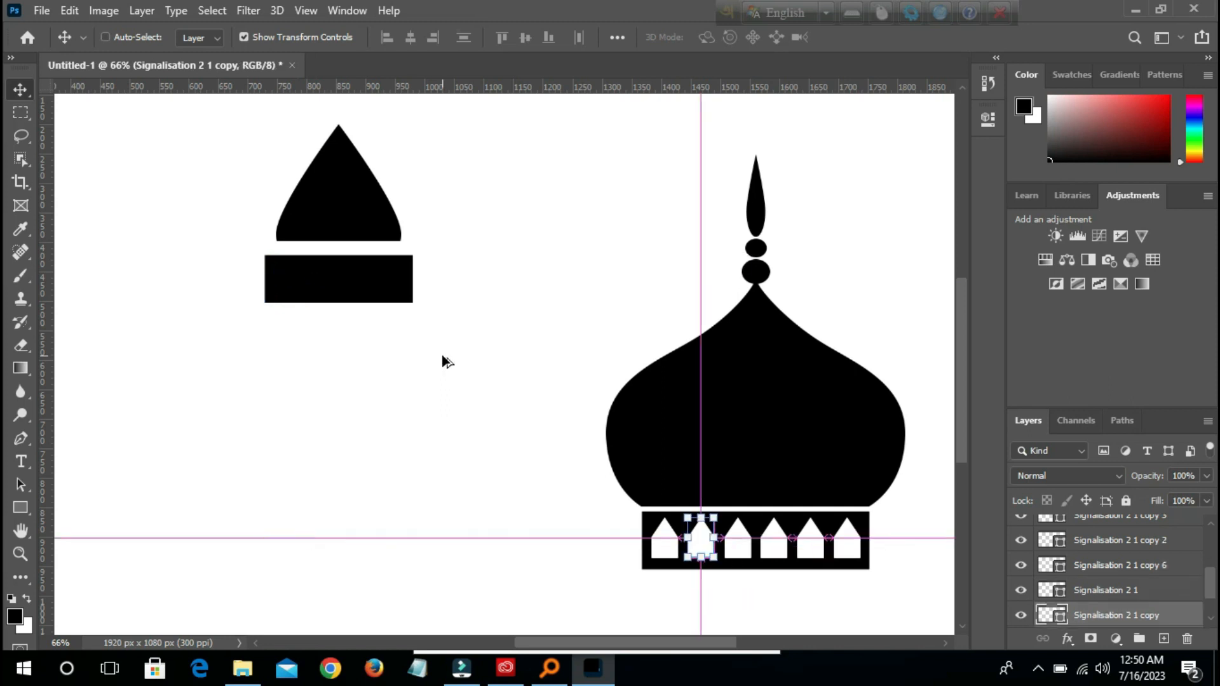
{"action": "key", "text": "ctrl+z"}
{"action": "key", "text": "ctrl+z"}
{"action": "left_click", "coordinate": [464, 385]}
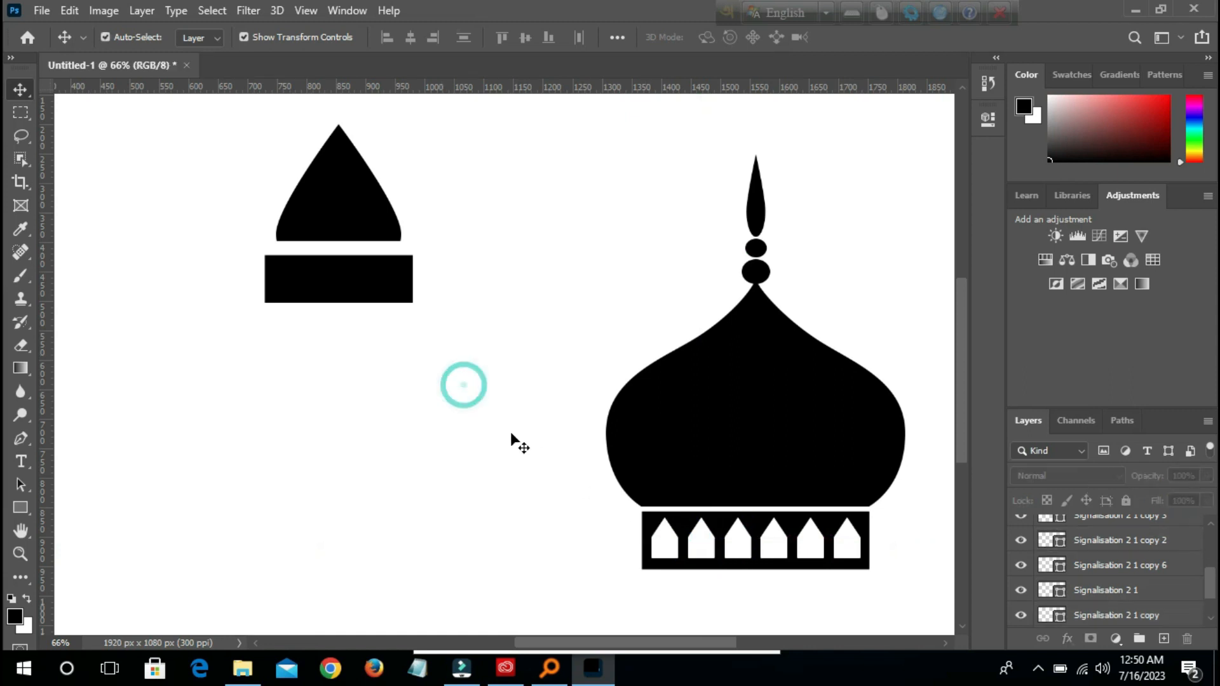
Move the rectangle lower and to the left, and place the copied window over its left part
{"action": "left_click", "coordinate": [349, 265]}
{"action": "left_click", "coordinate": [285, 283]}
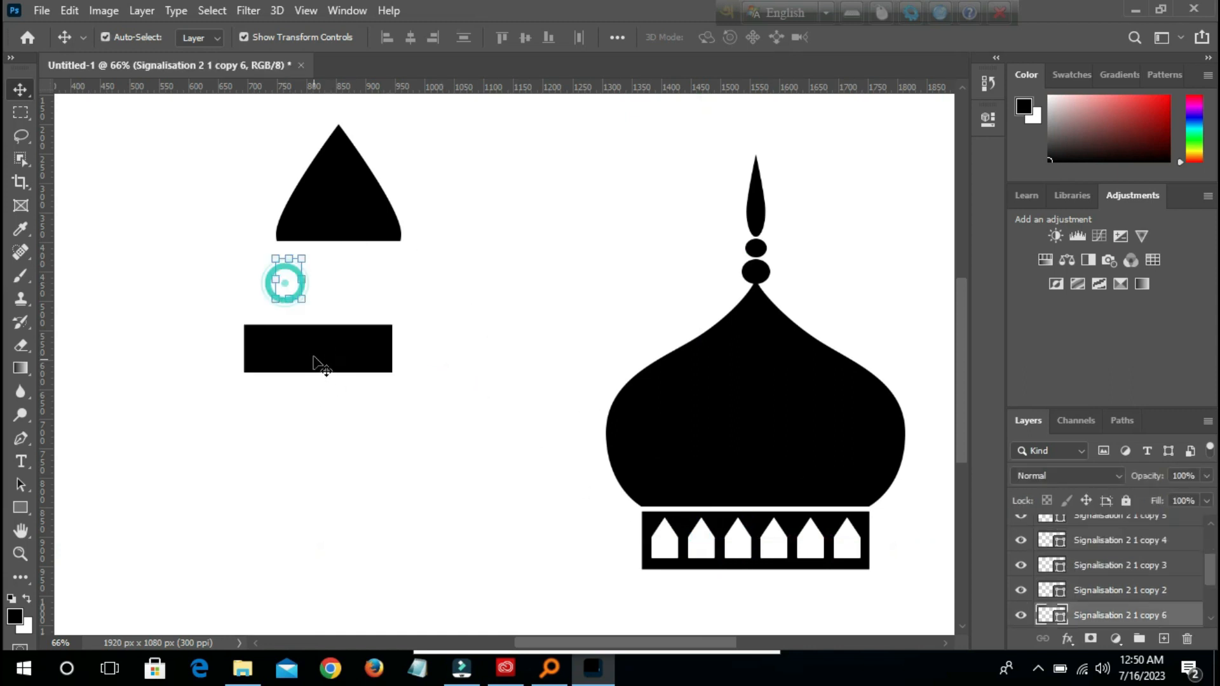
{"action": "left_click_drag", "start_coordinate": [291, 277], "coordinate": [278, 345]}
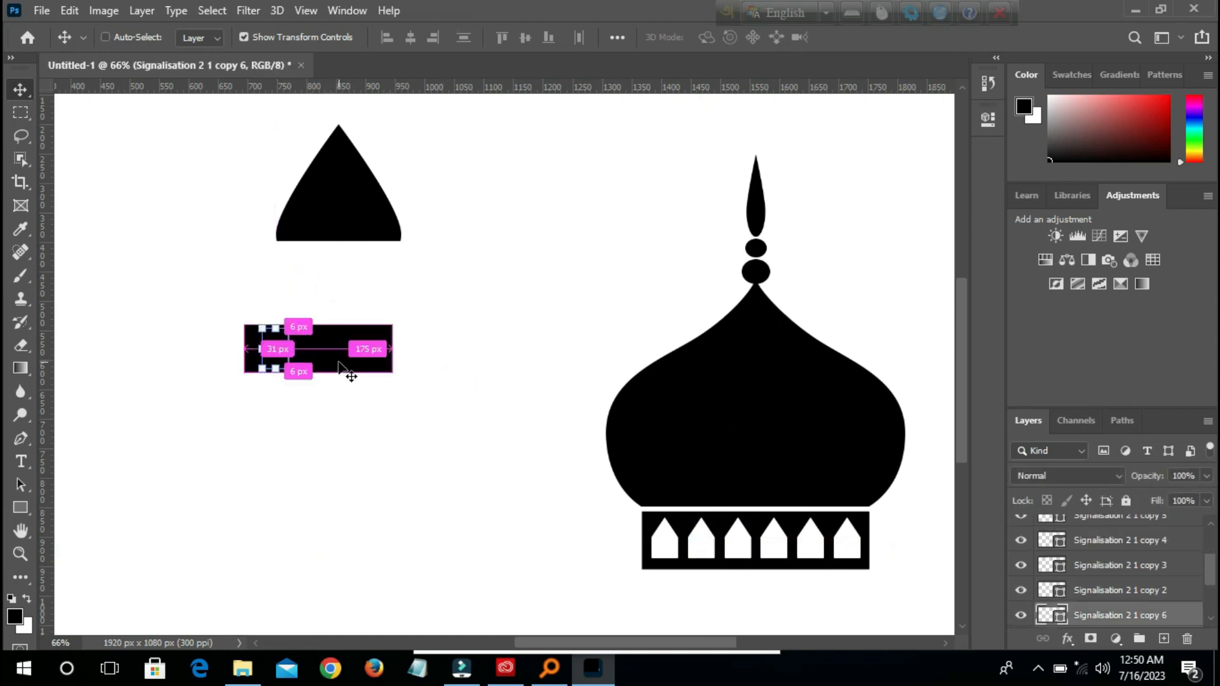
Bring the copied window's layer to the top of the layer stack, above the rectangle
{"action": "key", "text": "ctrl+]"}
{"action": "key", "text": "ctrl+]"}
{"action": "key", "text": "ctrl+]"}
{"action": "key", "text": "ctrl+]"}
{"action": "key", "text": "ctrl+]"}
{"action": "key", "text": "ctrl+]"}
{"action": "key", "text": "ctrl+]"}
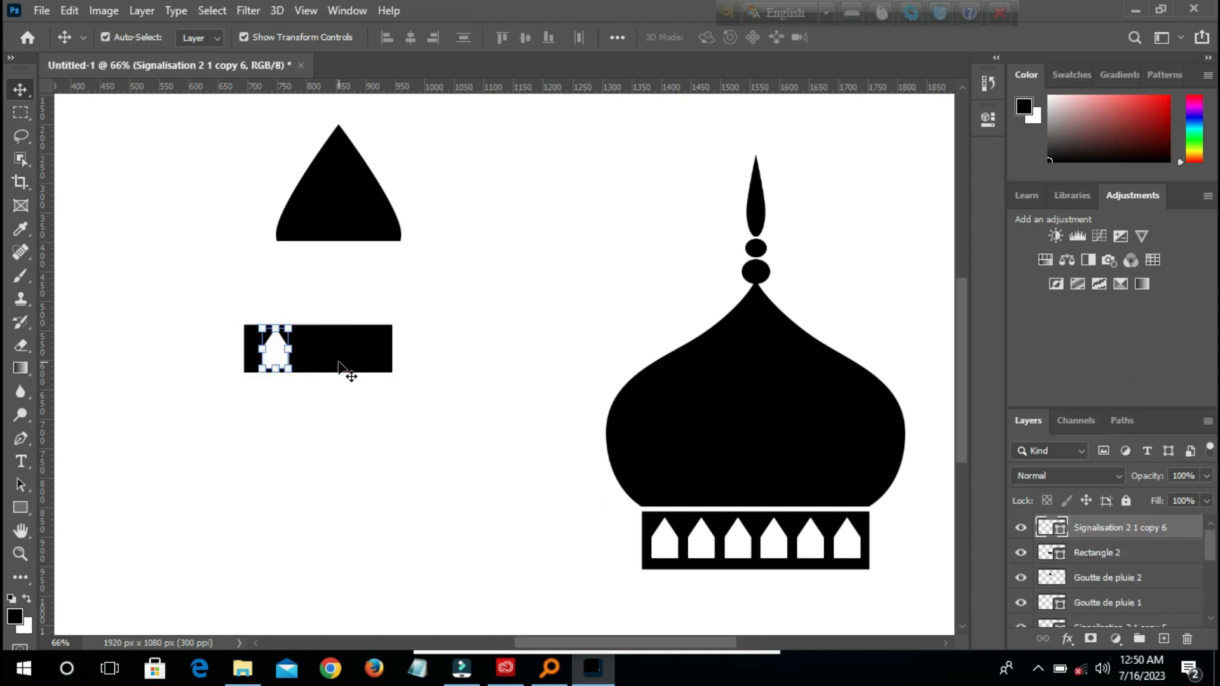
Scale the copied window to about 66% width and 83% height and place it near the rectangle's left end
{"action": "scroll", "coordinate": [120, 278], "scroll_direction": "up", "scroll_amount": 2}
{"action": "scroll", "coordinate": [406, 300], "scroll_direction": "up", "scroll_amount": 2}
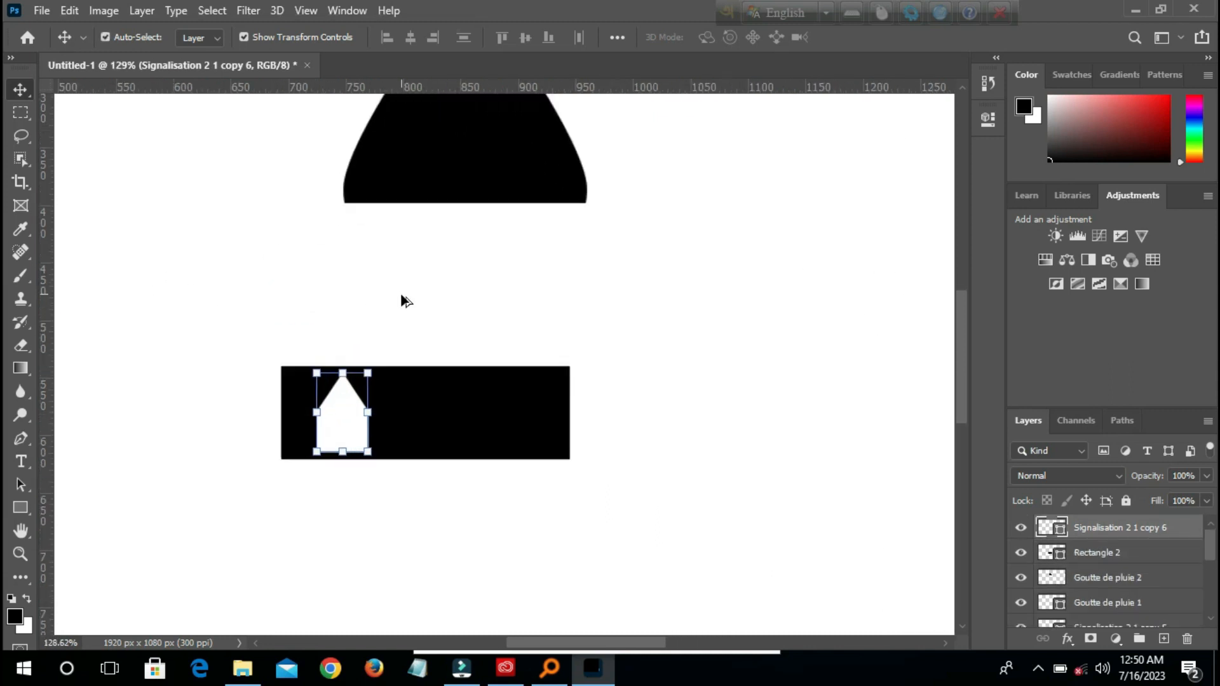
{"action": "left_click_drag", "start_coordinate": [332, 429], "coordinate": [316, 428]}
{"action": "left_click_drag", "start_coordinate": [350, 372], "coordinate": [312, 423]}
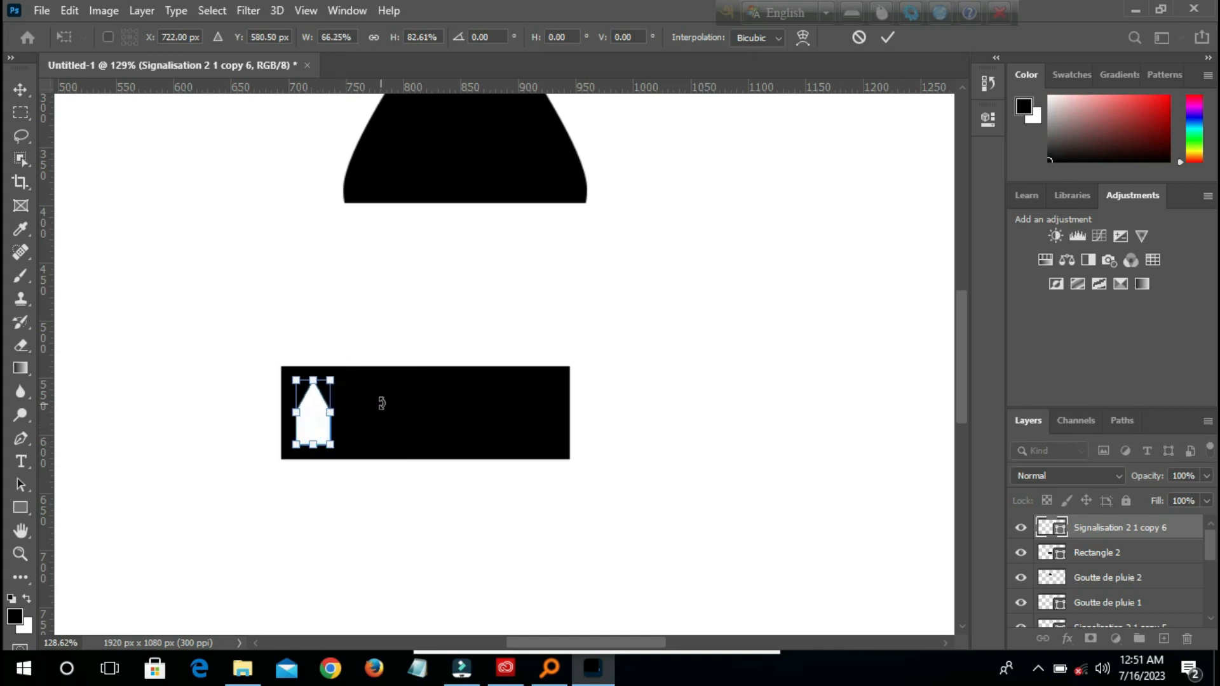
{"action": "key", "text": "Return"}
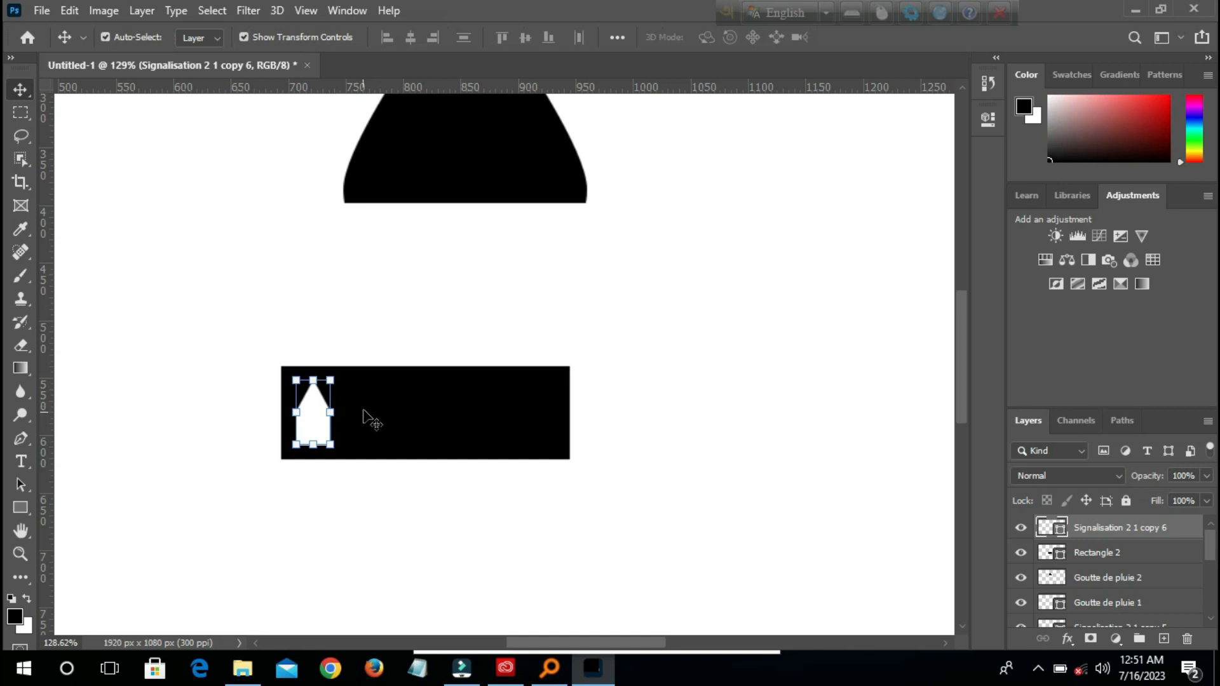
Duplicate the small window and move the copy about 41 px to the right
{"action": "key", "text": "ctrl"}
{"action": "key", "text": "ctrl+j"}
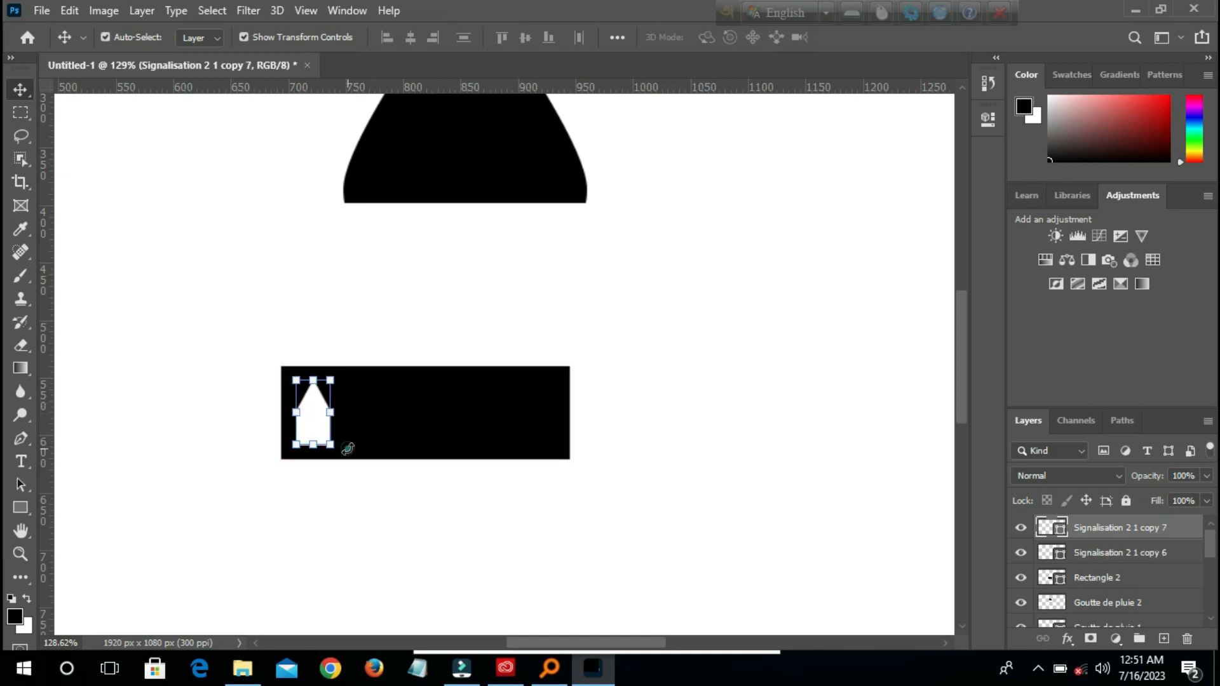
{"action": "key", "text": "ctrl+t"}
{"action": "left_click_drag", "start_coordinate": [313, 436], "coordinate": [363, 428]}
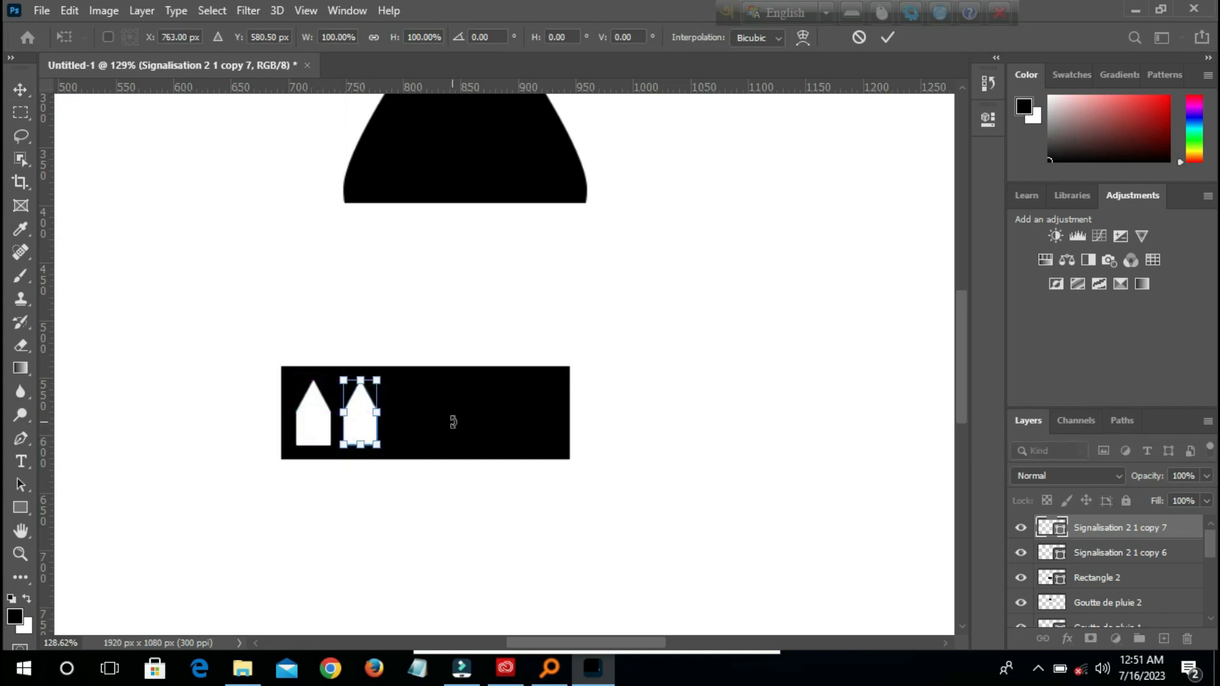
{"action": "key", "text": "Return"}
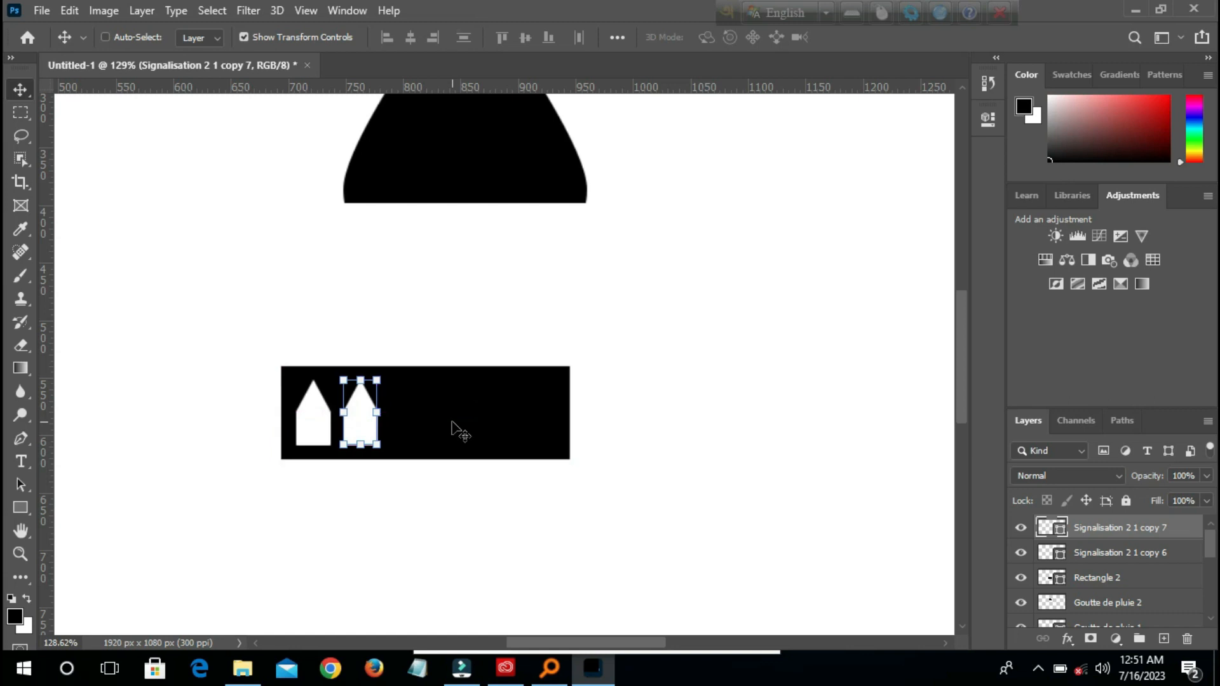
Repeat the duplicate-and-shift transform four times to complete a row of six windows along the rectangle
{"action": "key", "text": "ctrl+alt+shift+t"}
{"action": "key", "text": "ctrl+alt+shift+t"}
{"action": "key", "text": "ctrl+alt+shift+t"}
{"action": "key", "text": "ctrl+alt+shift+t"}
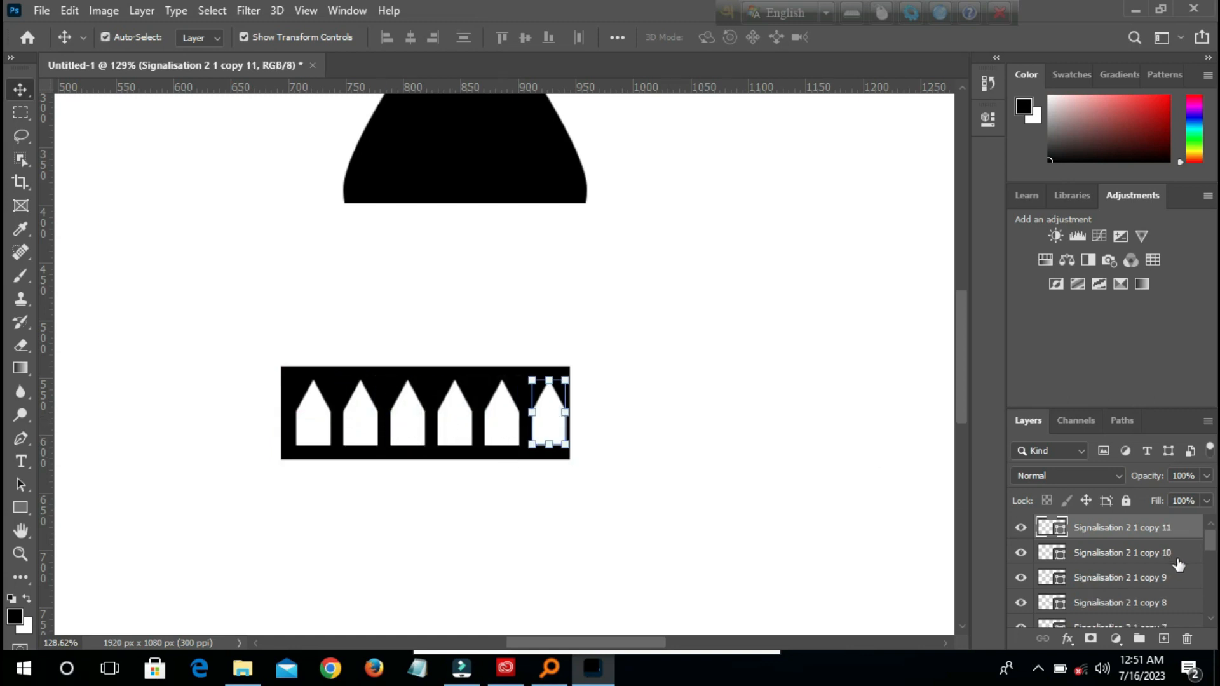
Select all six small window layers and narrow the row to about 96% width so it fits evenly inside the rectangle
{"action": "scroll", "coordinate": [1179, 564], "scroll_direction": "down", "scroll_amount": 1}
{"action": "left_click", "coordinate": [1020, 602]}
{"action": "left_click", "coordinate": [1021, 603]}
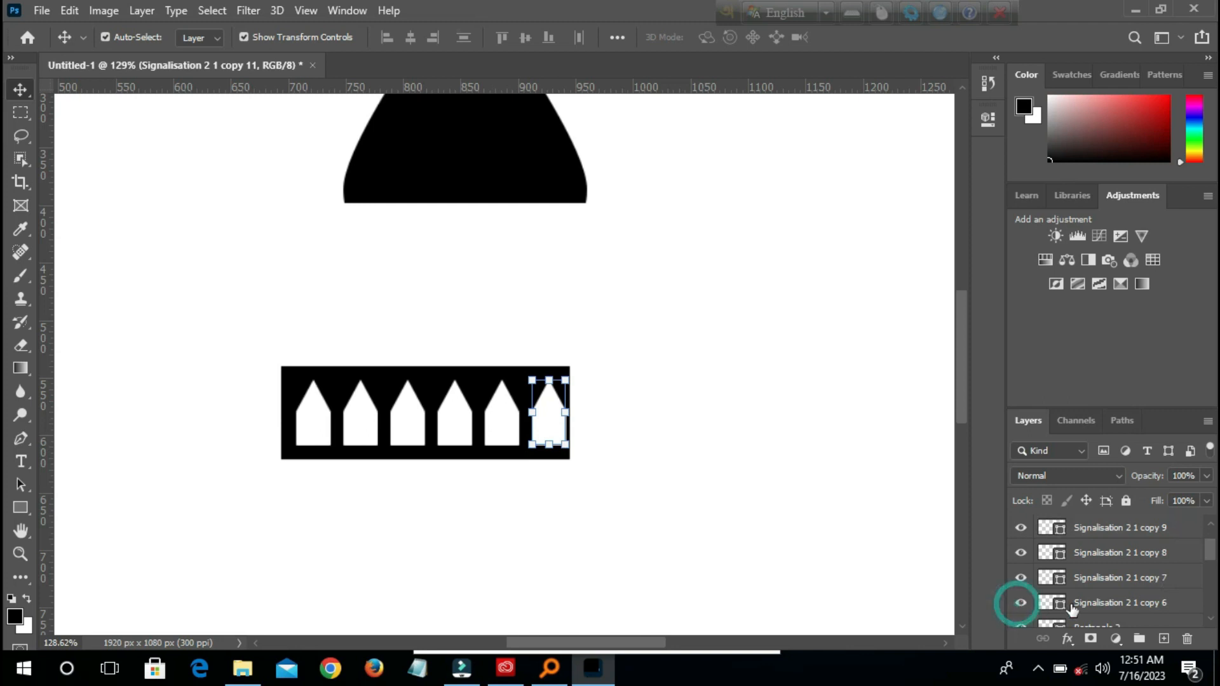
{"action": "left_click", "coordinate": [1087, 603]}
{"action": "scroll", "coordinate": [1117, 591], "scroll_direction": "up", "scroll_amount": 1}
{"action": "left_click", "coordinate": [1109, 529], "text": "shift"}
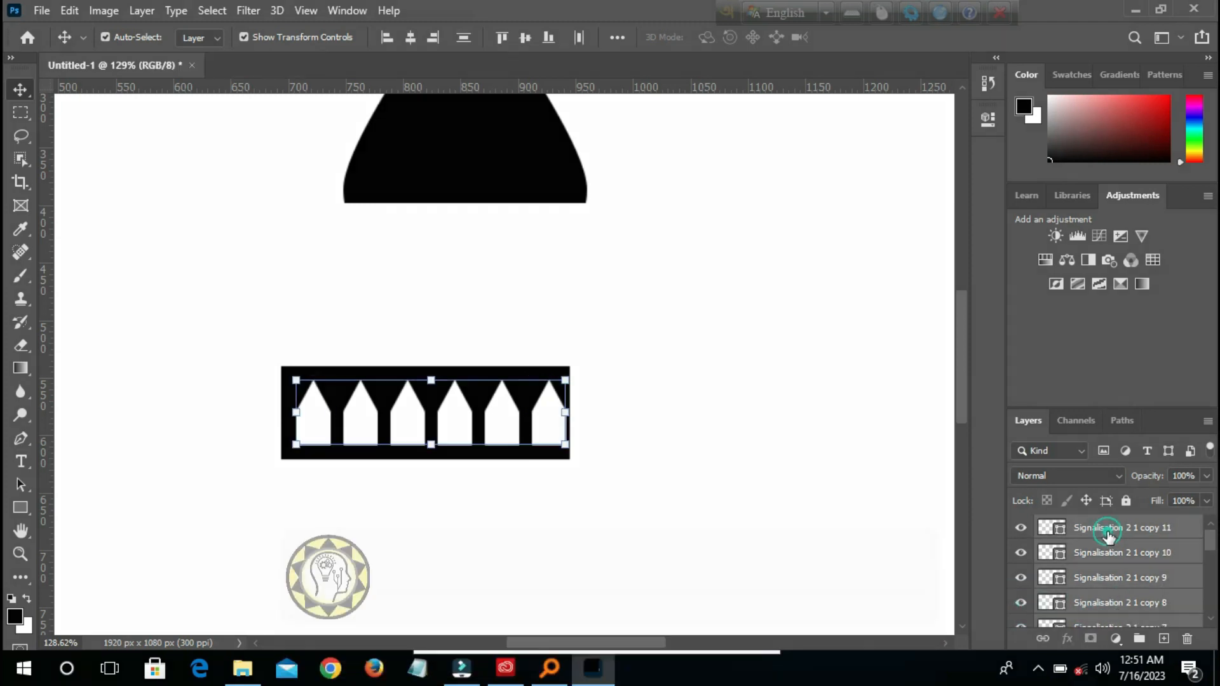
{"action": "mouse_move", "coordinate": [567, 415]}
{"action": "left_mouse_down"}
{"action": "mouse_move", "coordinate": [554, 414]}
{"action": "mouse_move", "coordinate": [585, 417]}
{"action": "left_mouse_up"}
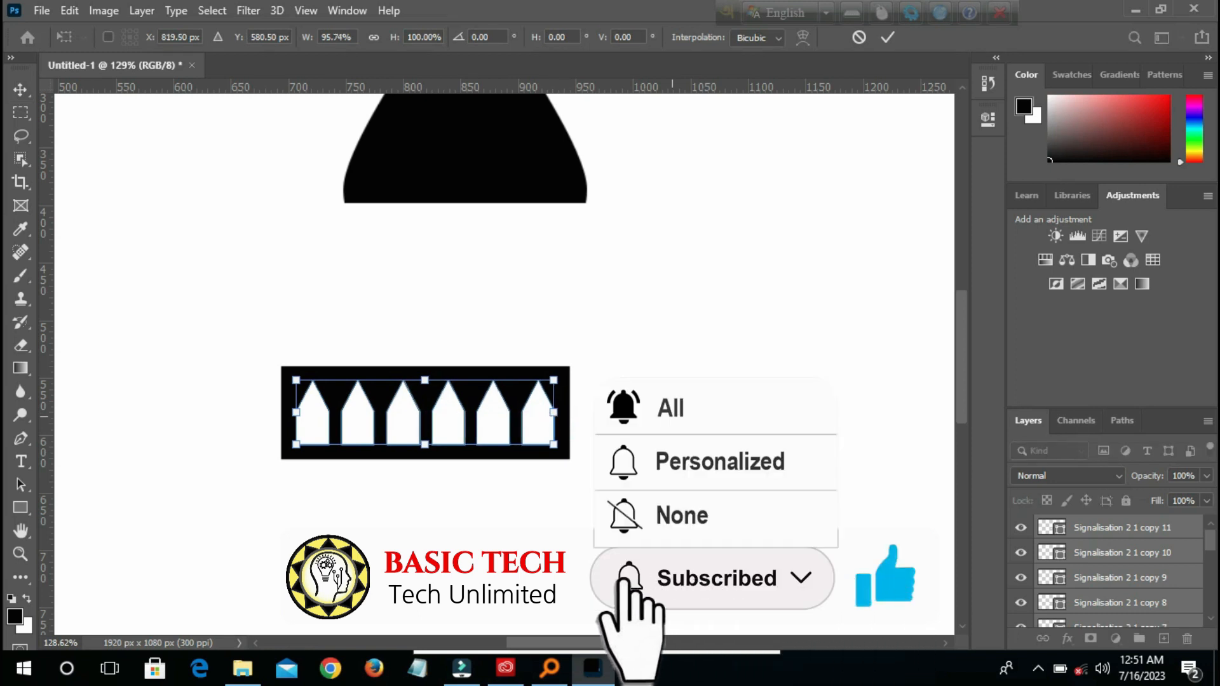
{"action": "key", "text": "Return"}
Select the small rectangle with its six windows, scale it to about 87% and place it just beneath the small dome
{"action": "left_click_drag", "start_coordinate": [596, 455], "coordinate": [230, 381]}
{"action": "left_click_drag", "start_coordinate": [482, 359], "coordinate": [523, 216]}
{"action": "left_click_drag", "start_coordinate": [605, 312], "coordinate": [570, 301]}
{"action": "left_click_drag", "start_coordinate": [491, 239], "coordinate": [506, 244]}
{"action": "scroll", "coordinate": [576, 368], "scroll_direction": "down", "scroll_amount": 5}
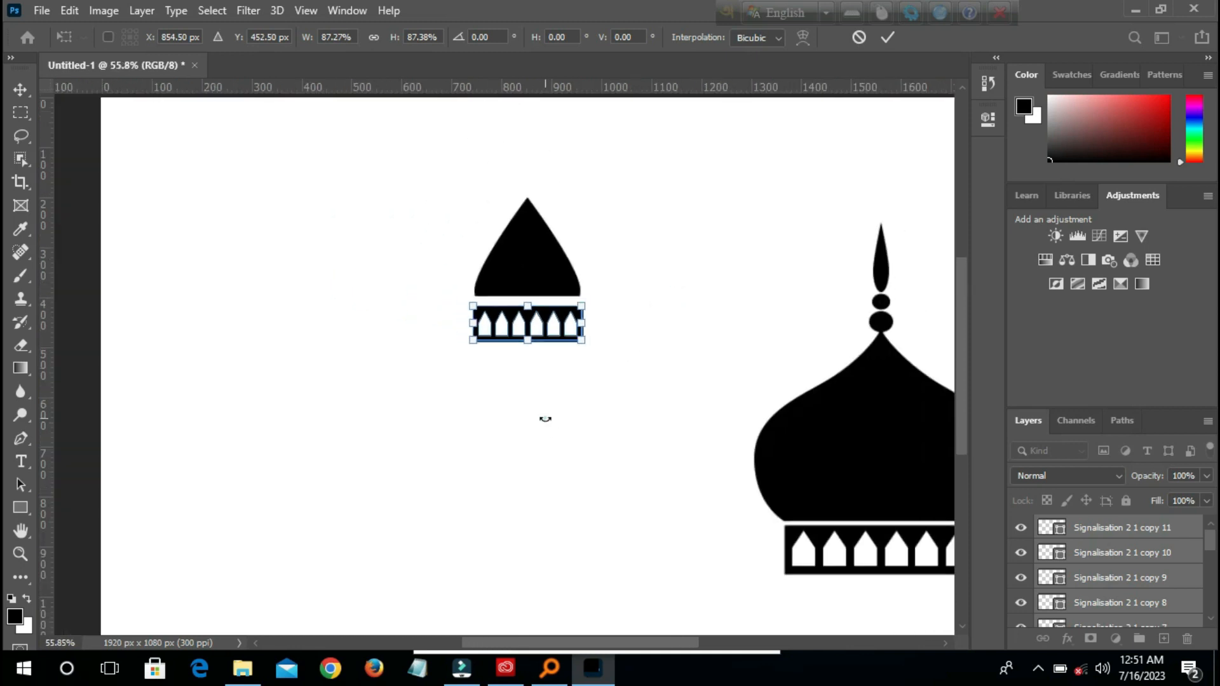
{"action": "scroll", "coordinate": [584, 343], "scroll_direction": "up", "scroll_amount": 5}
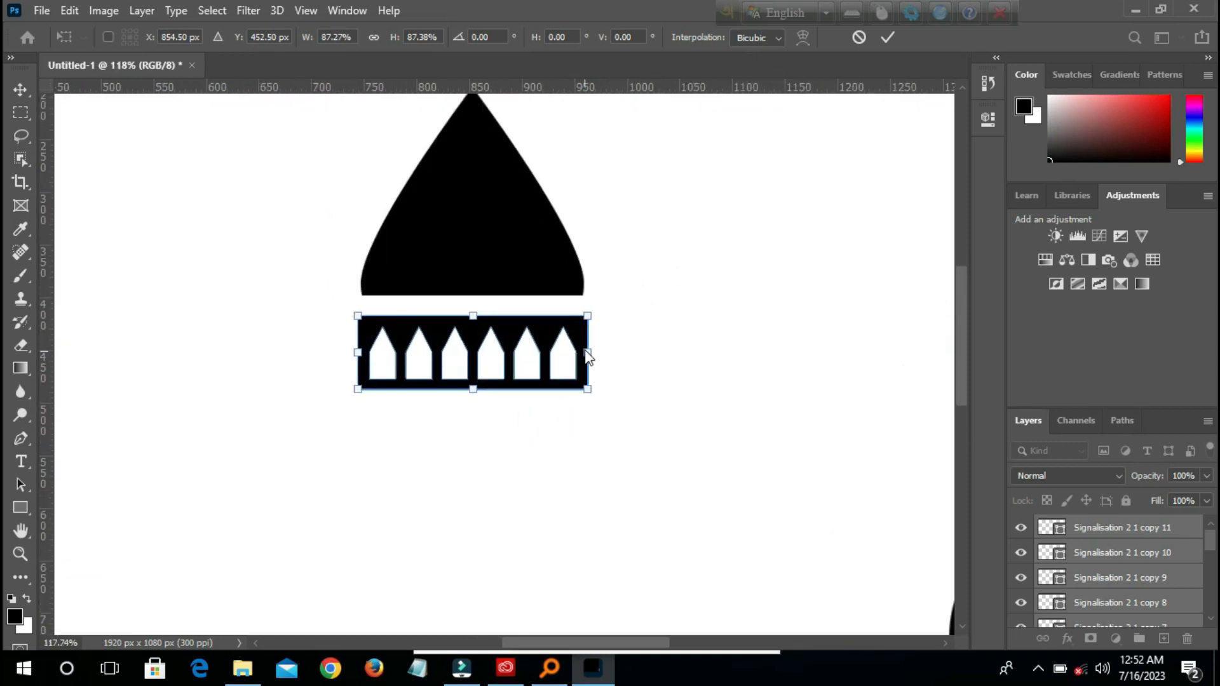
Move the windowed band slightly up and widen it to about 94% width so it overhangs the small dome on both sides
{"action": "left_click", "coordinate": [537, 330]}
{"action": "left_click_drag", "start_coordinate": [588, 352], "coordinate": [550, 332]}
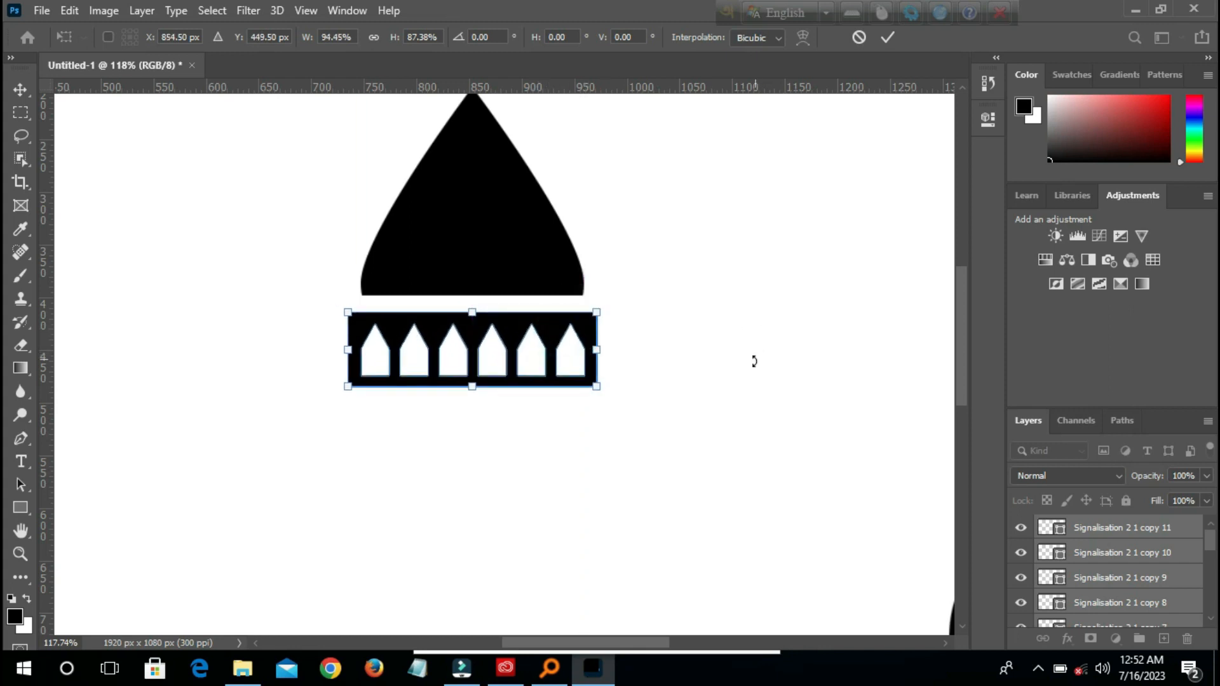
{"action": "scroll", "coordinate": [686, 379], "scroll_direction": "down", "scroll_amount": 5}
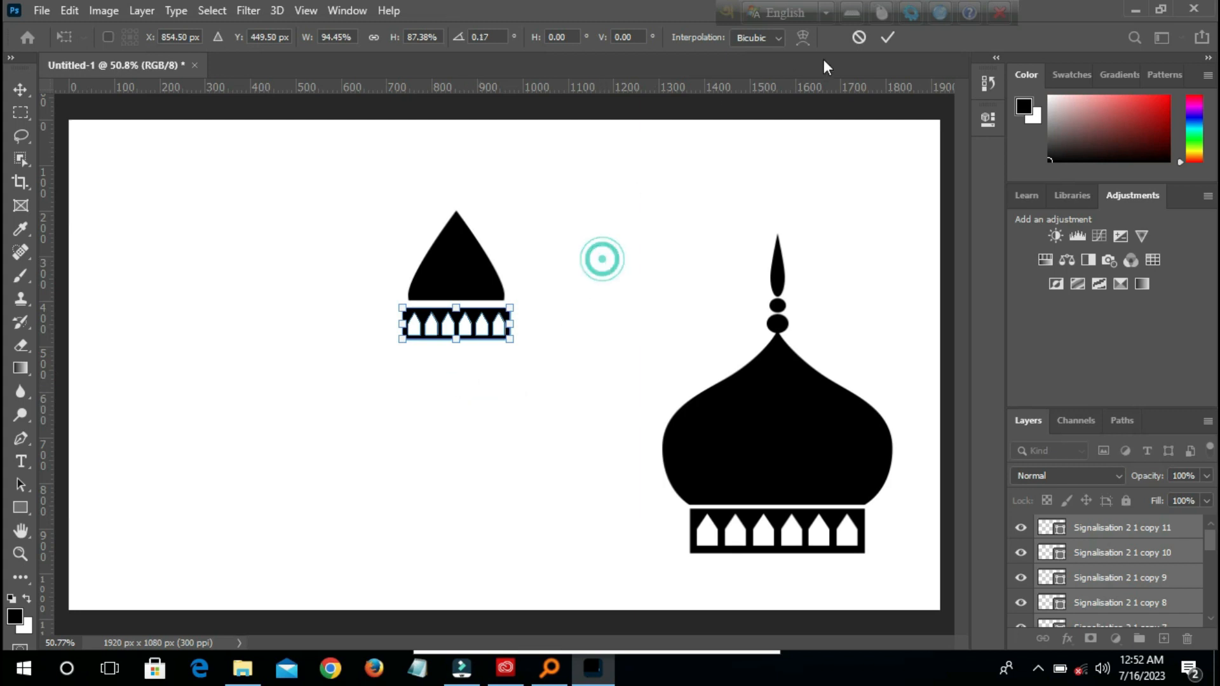
{"action": "left_click", "coordinate": [888, 37]}
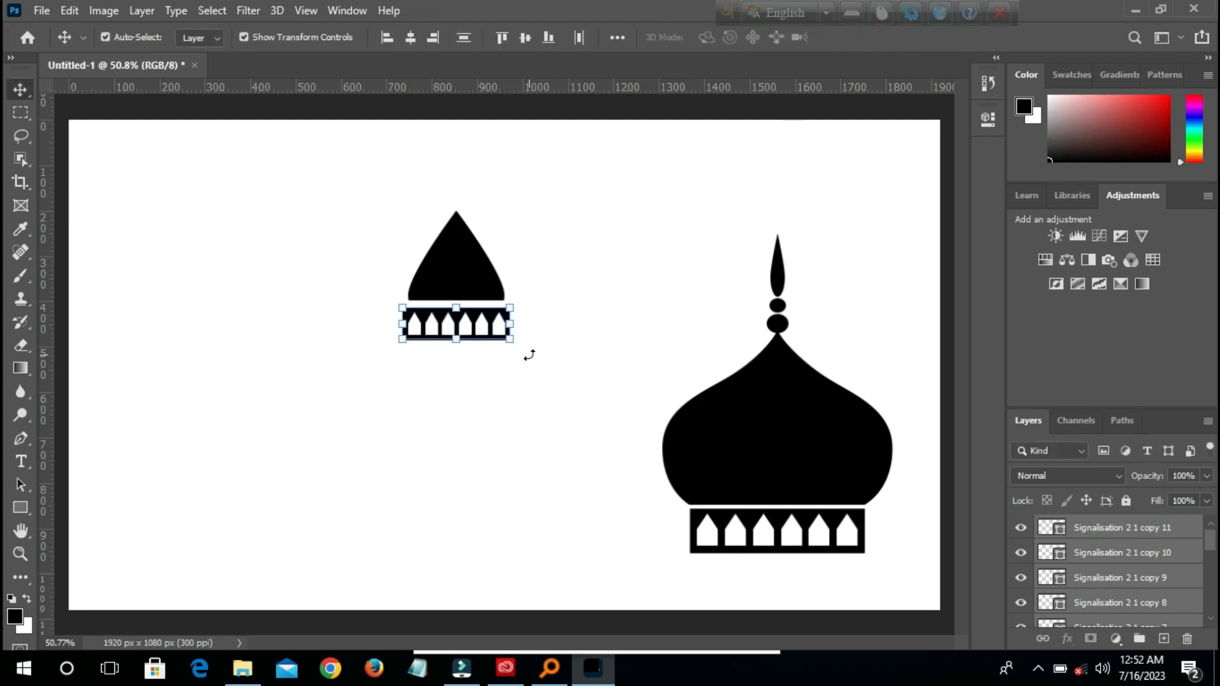
Try to merge the small band's rectangle and window shape layers directly into one layer
{"action": "left_click", "coordinate": [521, 404]}
{"action": "left_click_drag", "start_coordinate": [520, 360], "coordinate": [400, 321]}
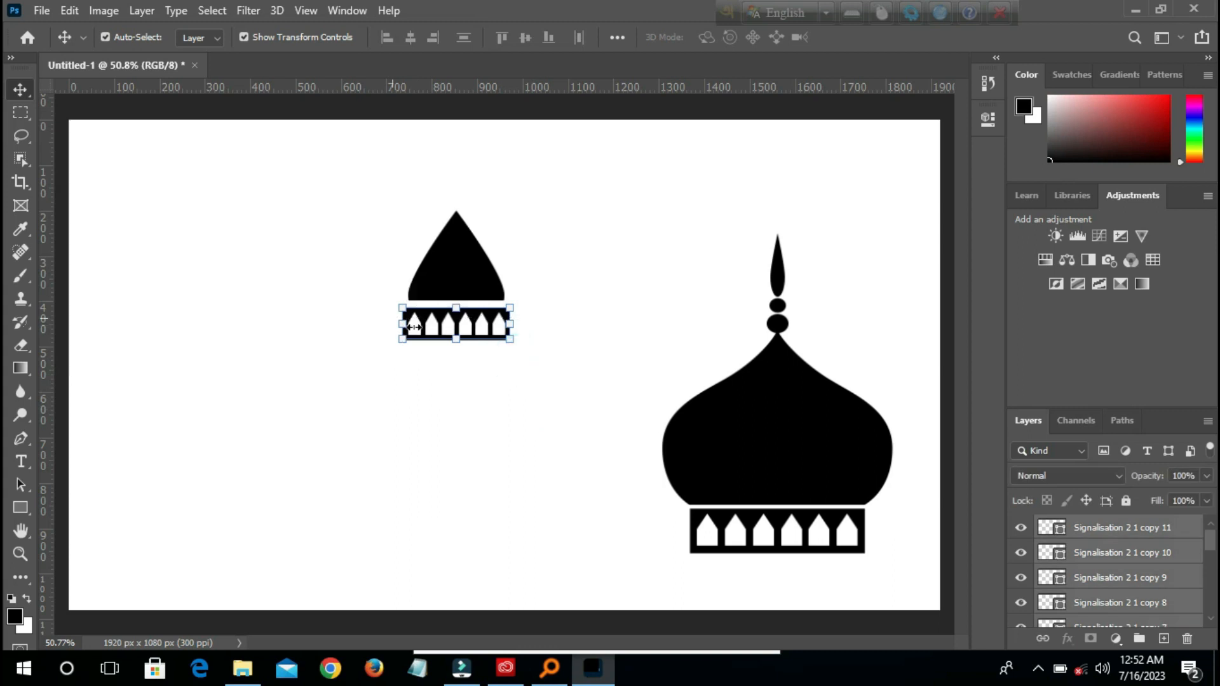
{"action": "key", "text": "ctrl+e"}
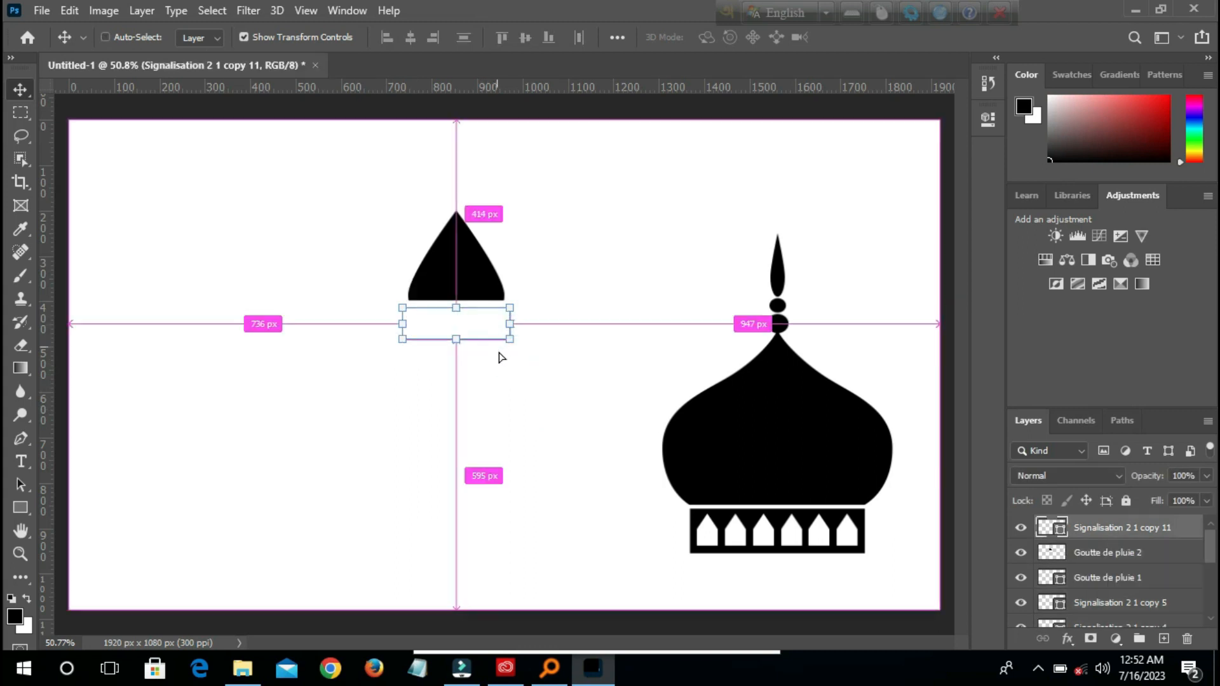
{"action": "key", "text": "ctrl+z"}
{"action": "left_click", "coordinate": [501, 378]}
Rasterize the layers of the two rightmost windows in the small band
{"action": "left_click", "coordinate": [497, 325]}
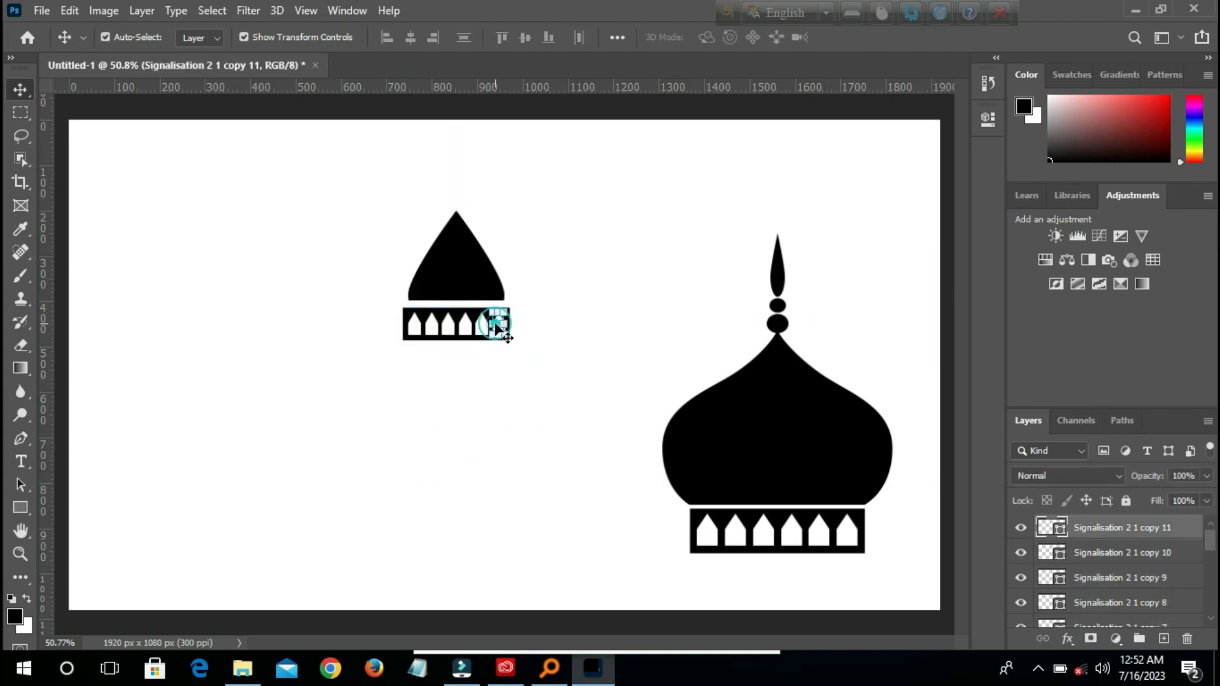
{"action": "right_click", "coordinate": [1097, 530]}
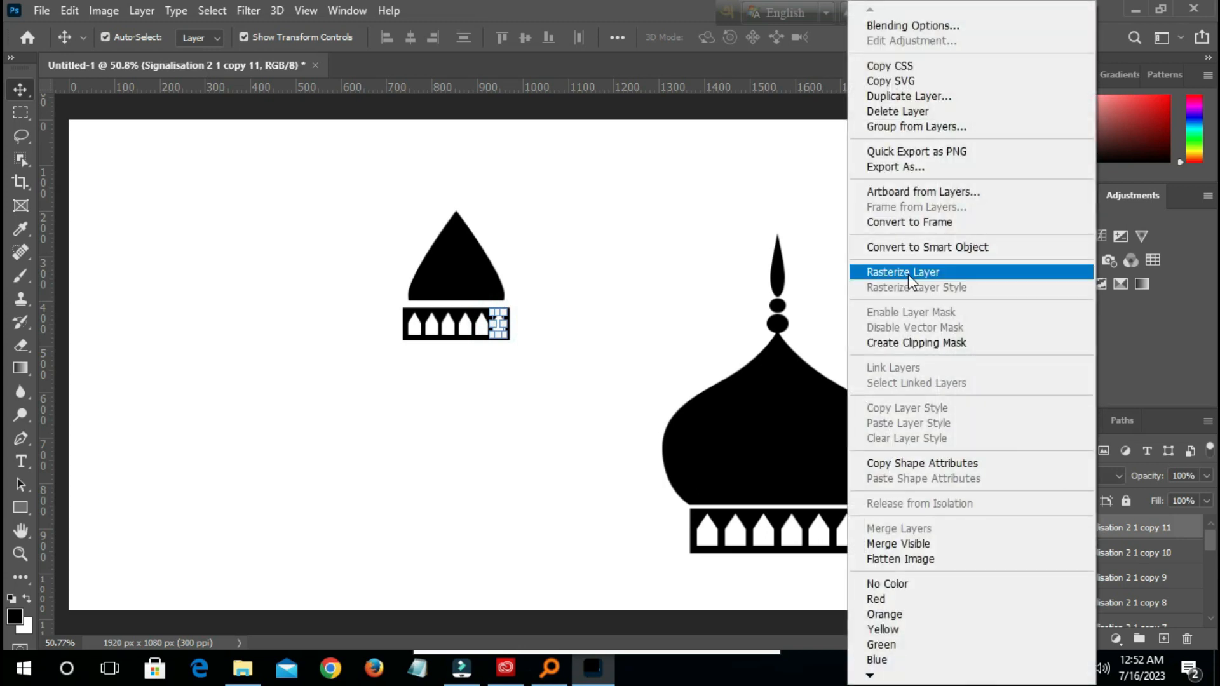
{"action": "left_click", "coordinate": [908, 280]}
{"action": "left_click", "coordinate": [554, 425]}
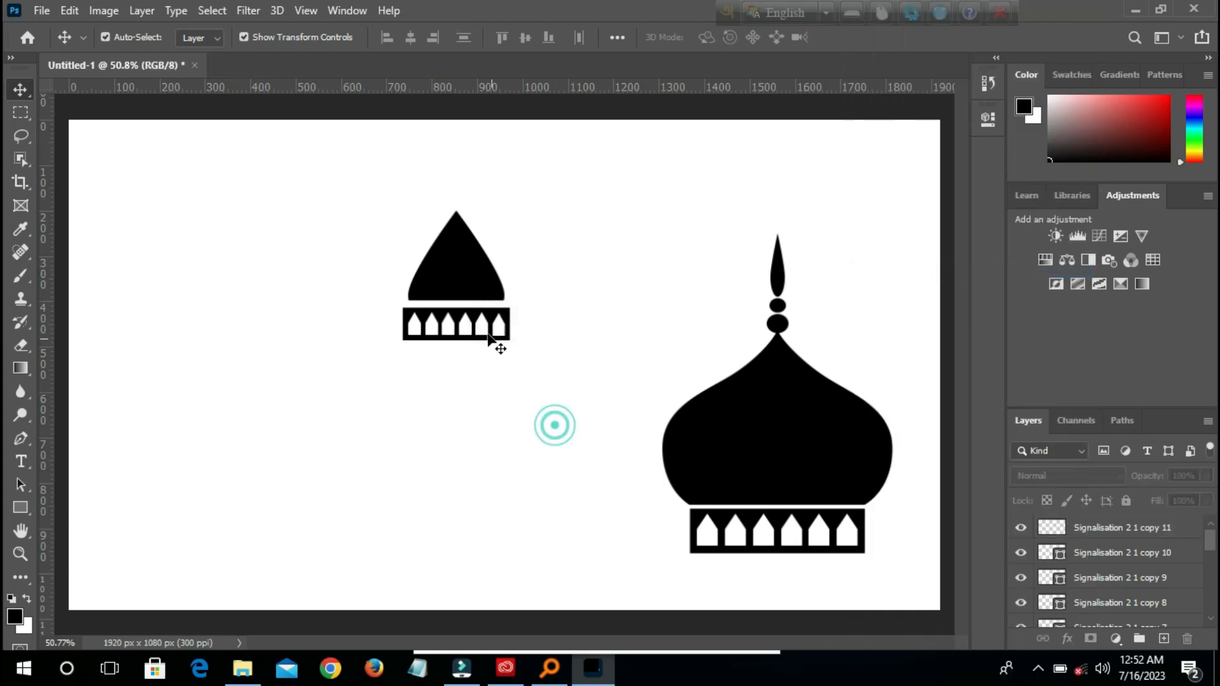
{"action": "left_click", "coordinate": [484, 329]}
{"action": "right_click", "coordinate": [1088, 551]}
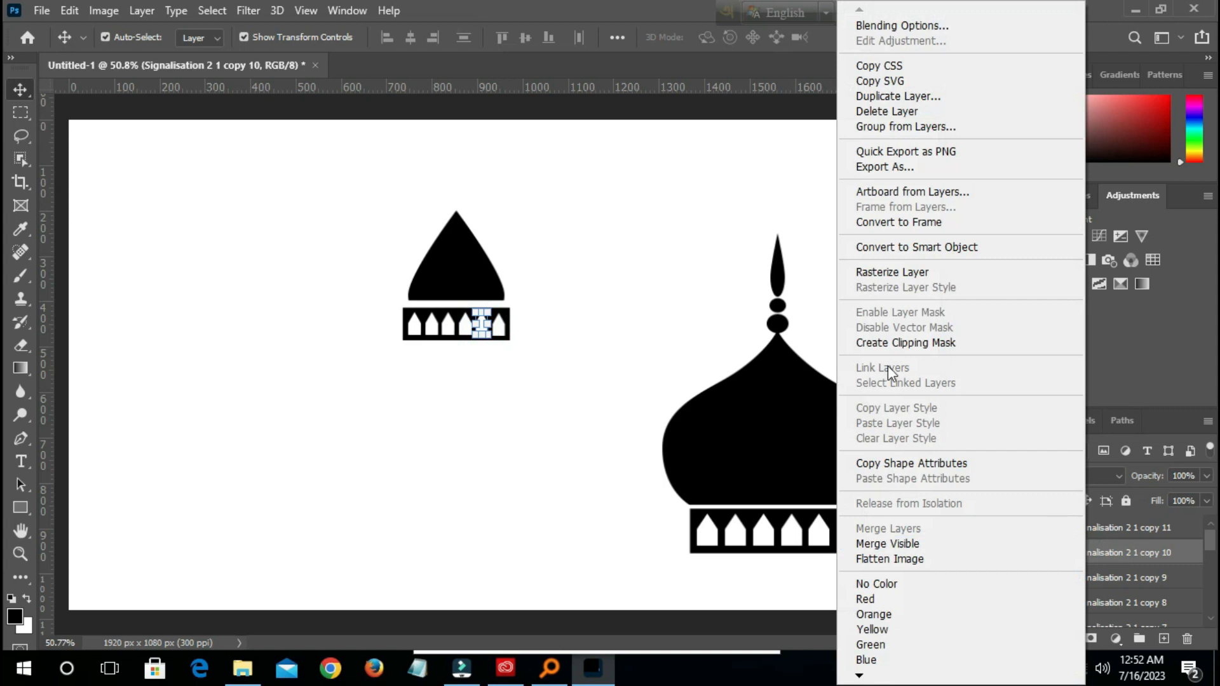
{"action": "left_click", "coordinate": [892, 272]}
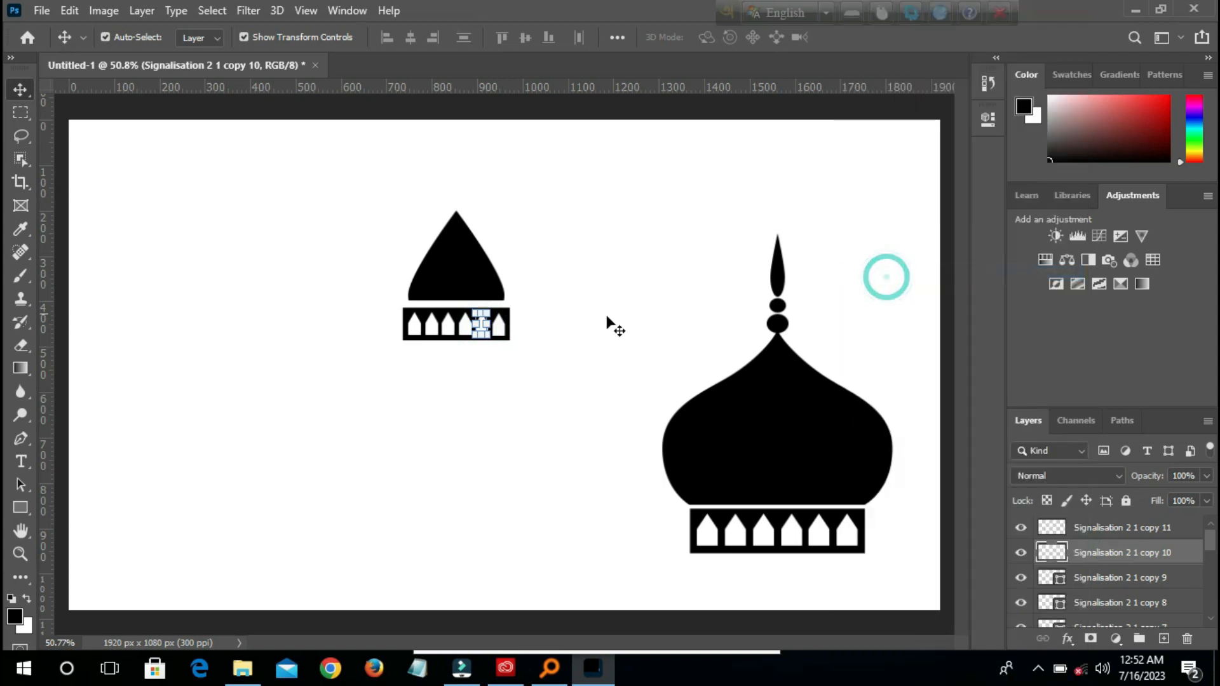
{"action": "left_click", "coordinate": [456, 411]}
Rasterize the layers of the remaining four windows in the small band
{"action": "scroll", "coordinate": [459, 411], "scroll_direction": "up", "scroll_amount": 3}
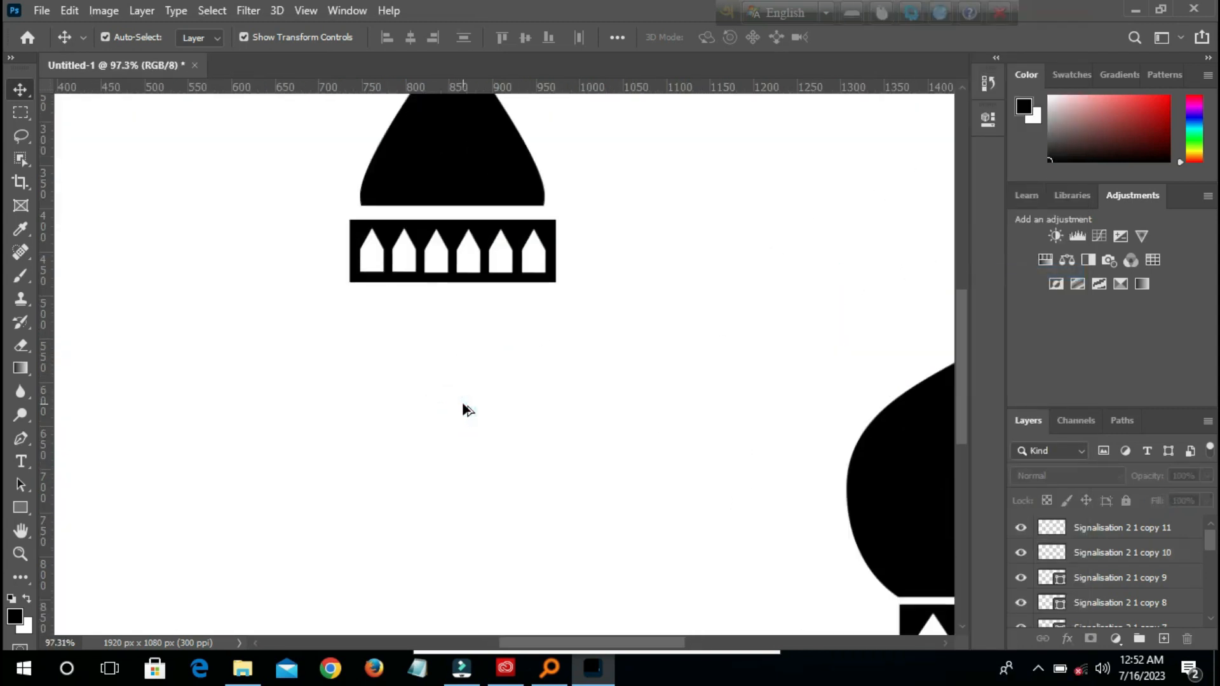
{"action": "left_click", "coordinate": [475, 273]}
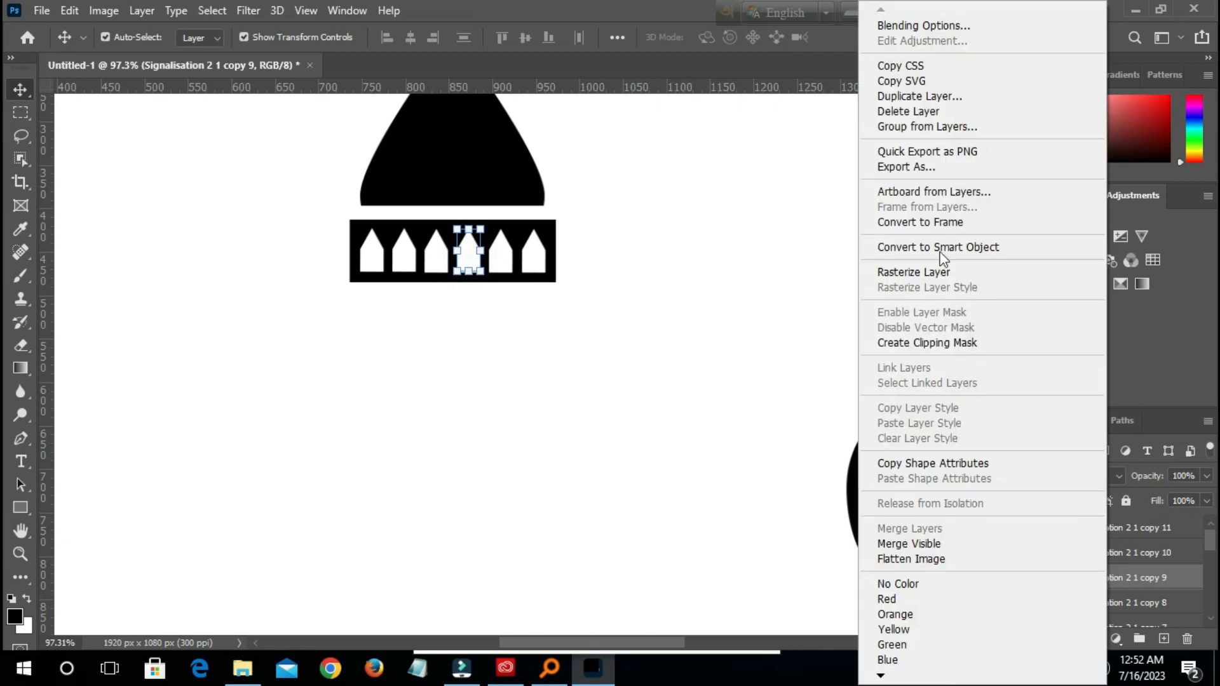
{"action": "left_click", "coordinate": [920, 272]}
{"action": "left_click", "coordinate": [432, 261]}
{"action": "right_click", "coordinate": [1096, 604]}
{"action": "left_click", "coordinate": [907, 273]}
{"action": "left_click", "coordinate": [396, 261]}
{"action": "right_click", "coordinate": [1091, 616]}
{"action": "left_click", "coordinate": [898, 268]}
{"action": "left_click", "coordinate": [373, 260]}
{"action": "right_click", "coordinate": [1092, 615]}
{"action": "left_click", "coordinate": [906, 272]}
Rasterize the small band's rectangle layer and merge it with the six window layers
{"action": "left_click", "coordinate": [551, 229]}
{"action": "right_click", "coordinate": [1098, 621]}
{"action": "left_click", "coordinate": [915, 272]}
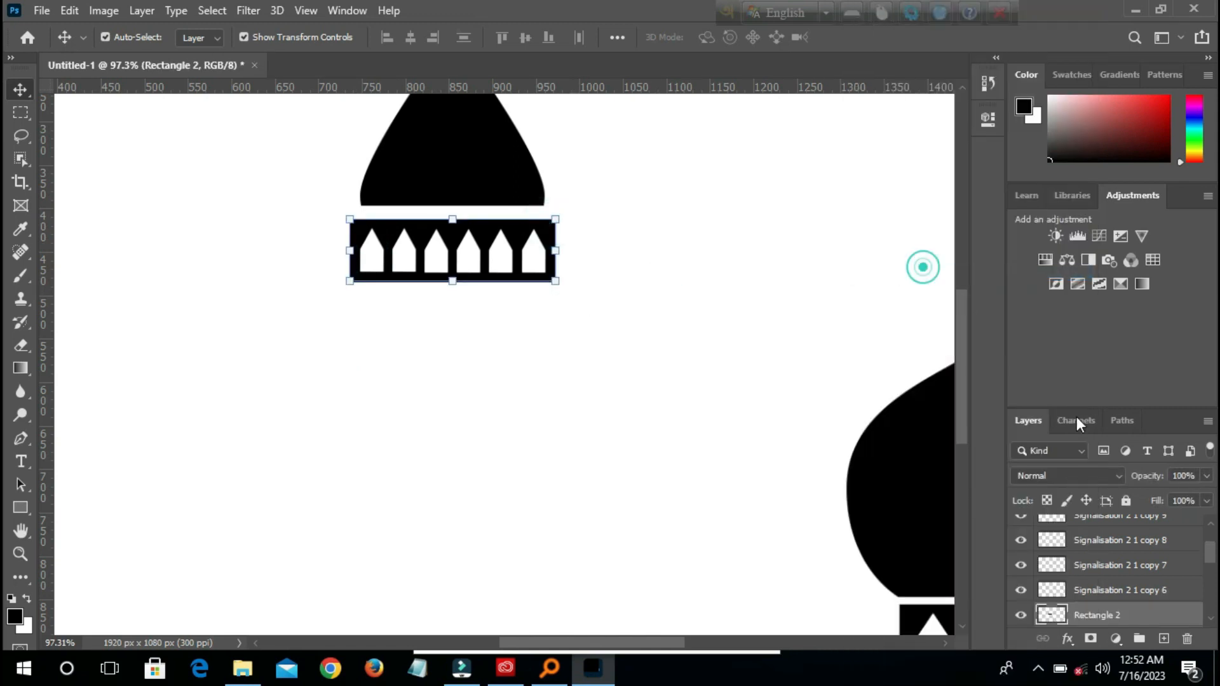
{"action": "scroll", "coordinate": [1122, 566], "scroll_direction": "up", "scroll_amount": 2}
{"action": "left_click", "coordinate": [1106, 538], "text": "shift"}
{"action": "key", "text": "ctrl+e"}
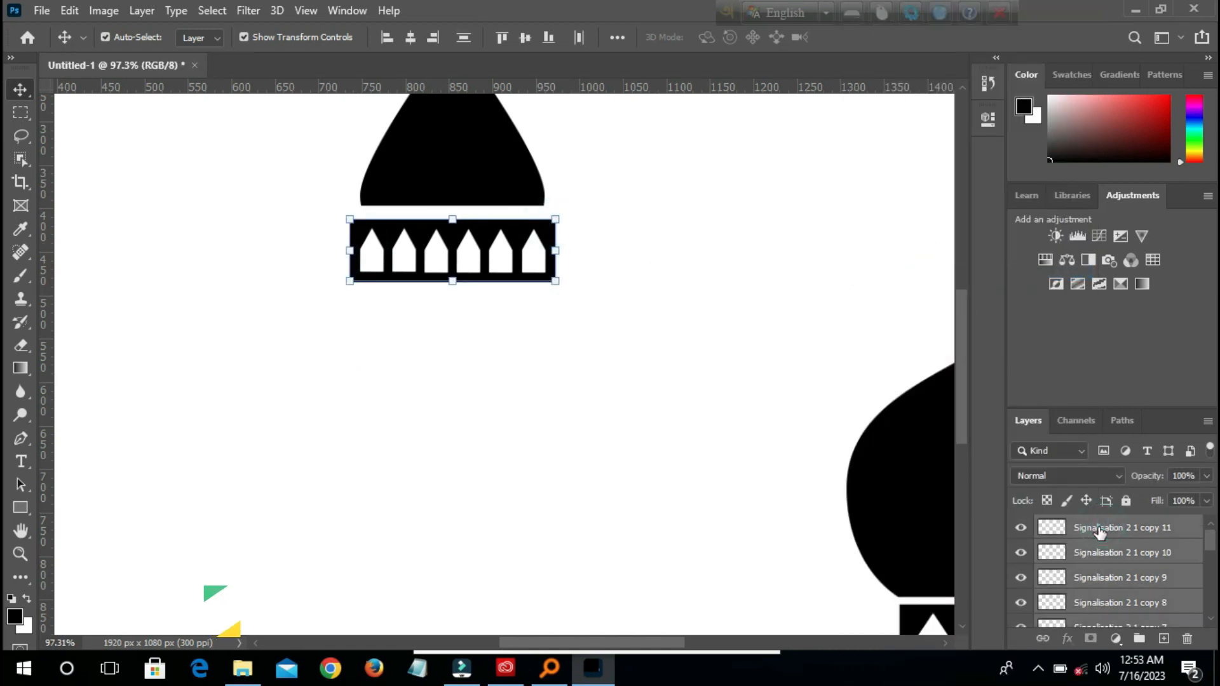
Nudge the merged windowed band a few pixels upward, closer to the base of the small dome
{"action": "mouse_move", "coordinate": [522, 239]}
{"action": "left_mouse_down"}
{"action": "mouse_move", "coordinate": [540, 239]}
{"action": "mouse_move", "coordinate": [522, 239]}
{"action": "left_mouse_up"}
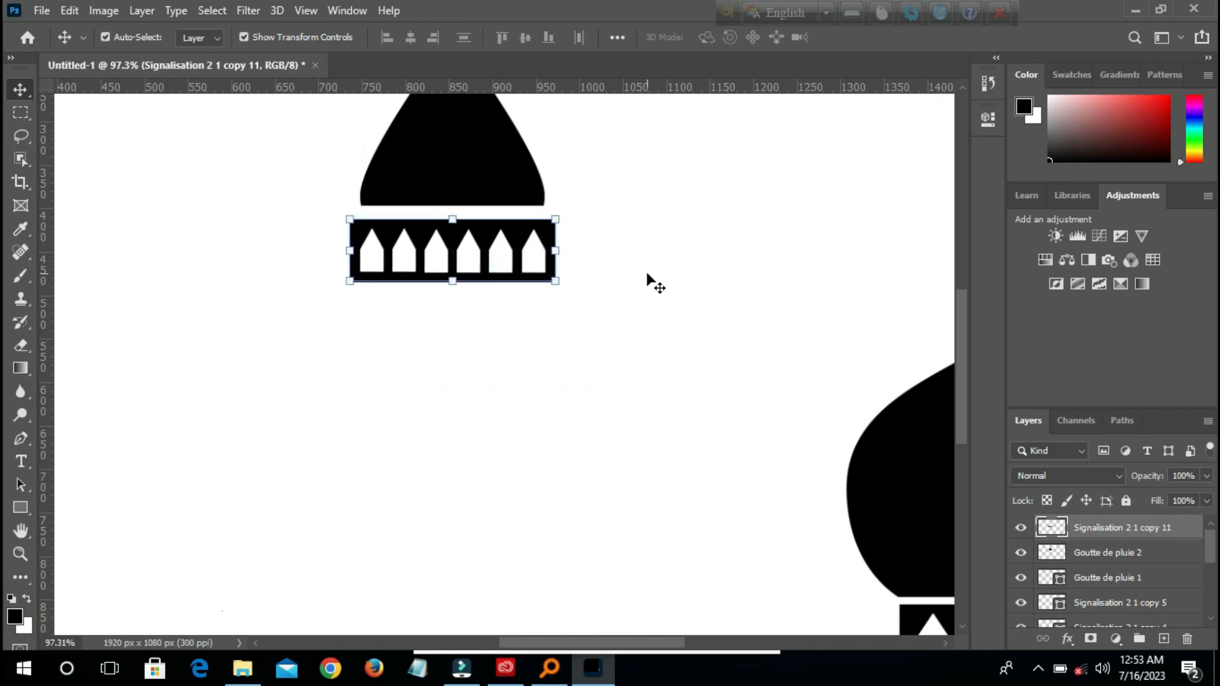
{"action": "key", "text": "Up"}
{"action": "key", "text": "Up"}
{"action": "key", "text": "Up"}
{"action": "key", "text": "Up"}
{"action": "key", "text": "Up"}
{"action": "key", "text": "Up"}
{"action": "key", "text": "Up"}
{"action": "key", "text": "Up"}
{"action": "key", "text": "Up"}
{"action": "key", "text": "Up"}
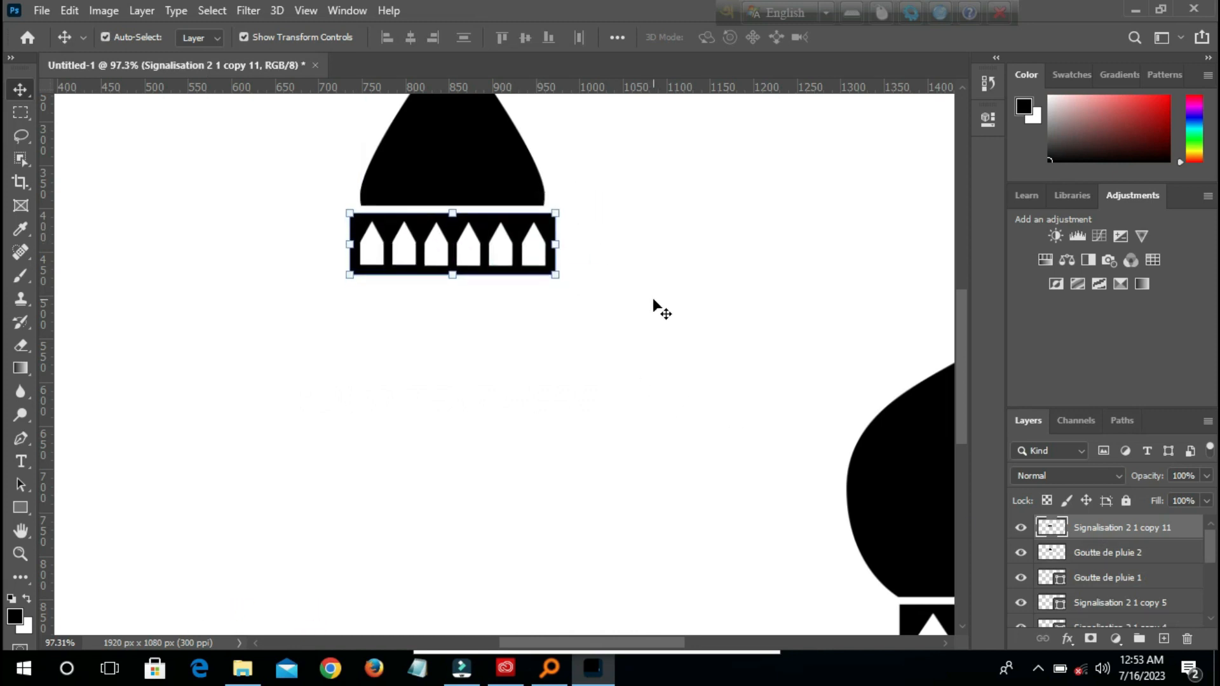
{"action": "left_click", "coordinate": [671, 302]}
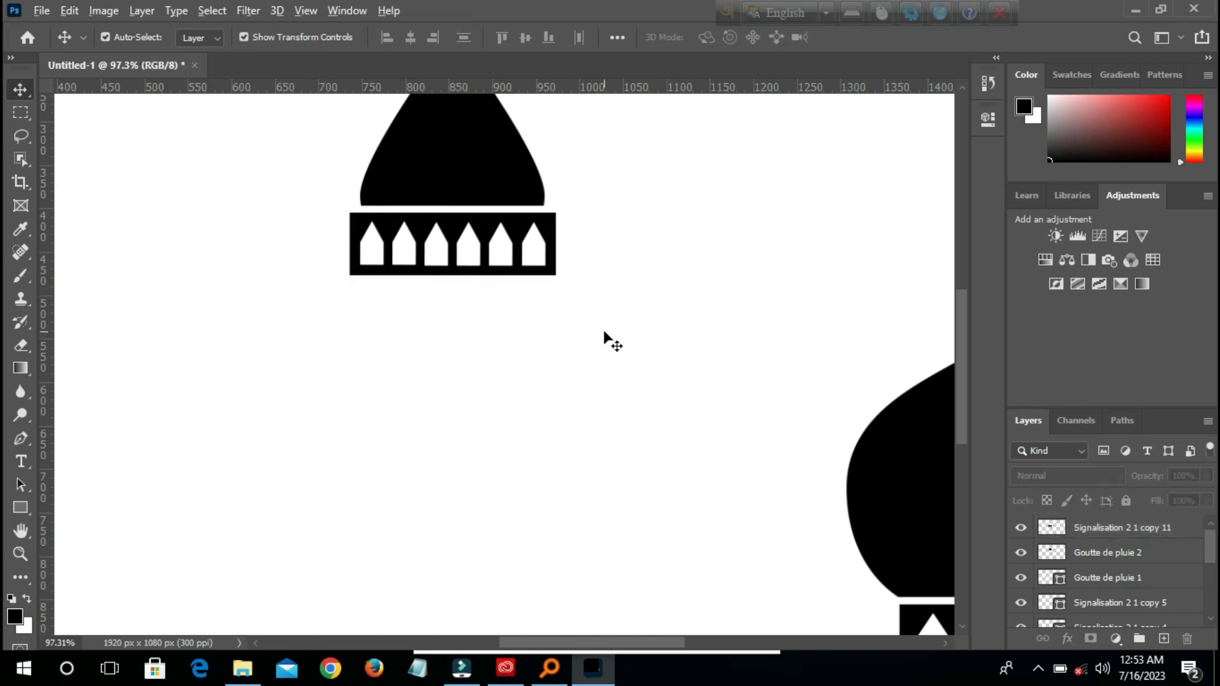
Draw a black rectangle about 200 × 230 px centred below the small windowed band, leaving a narrow gap between them
{"action": "scroll", "coordinate": [604, 332], "scroll_direction": "down", "scroll_amount": 2}
{"action": "left_click", "coordinate": [488, 257]}
{"action": "left_click_drag", "start_coordinate": [522, 367], "coordinate": [517, 368]}
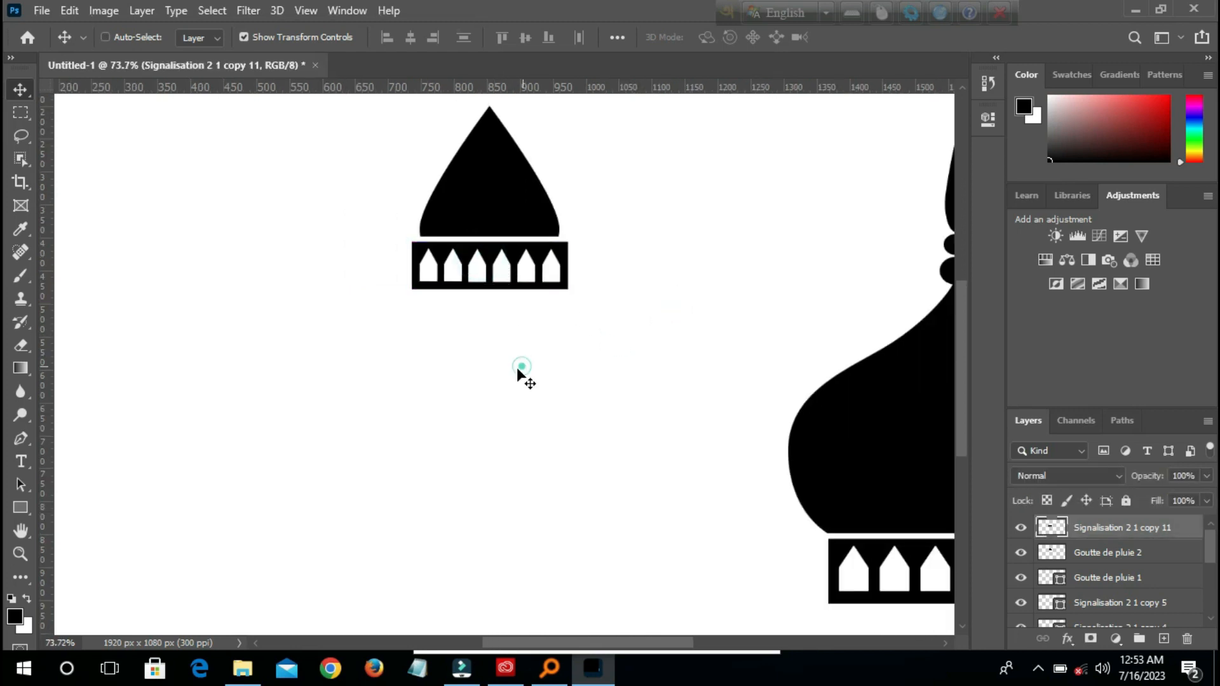
{"action": "left_click", "coordinate": [20, 507]}
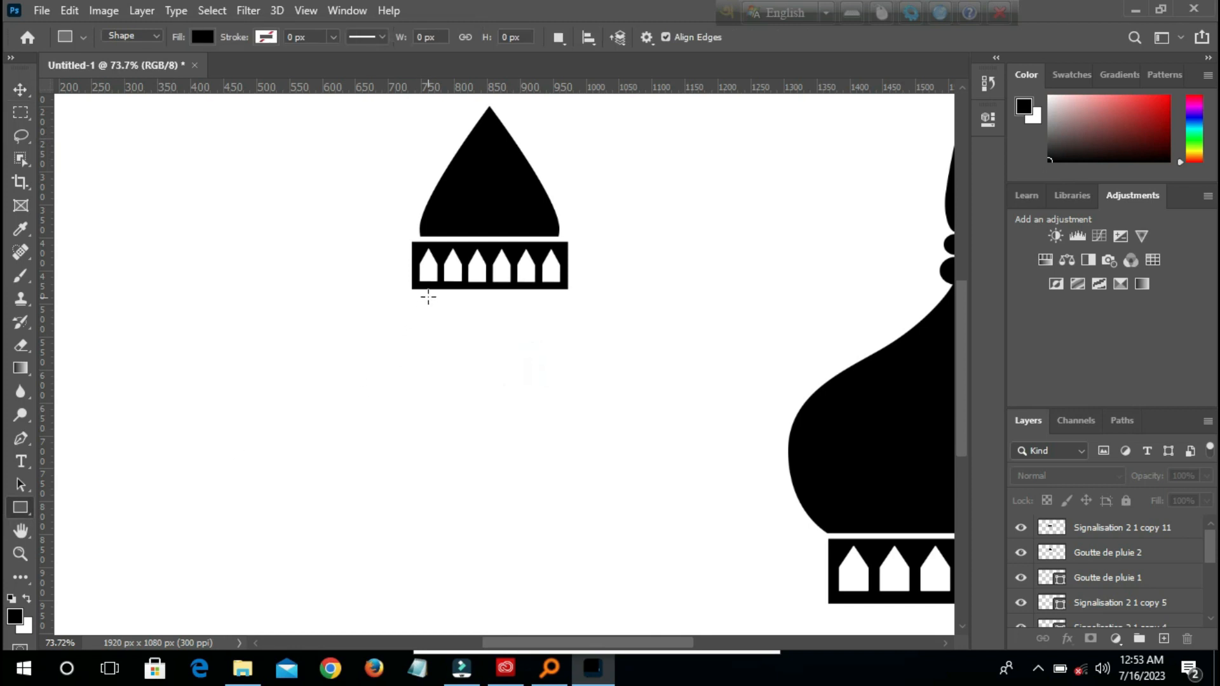
{"action": "left_click_drag", "start_coordinate": [424, 292], "coordinate": [556, 442]}
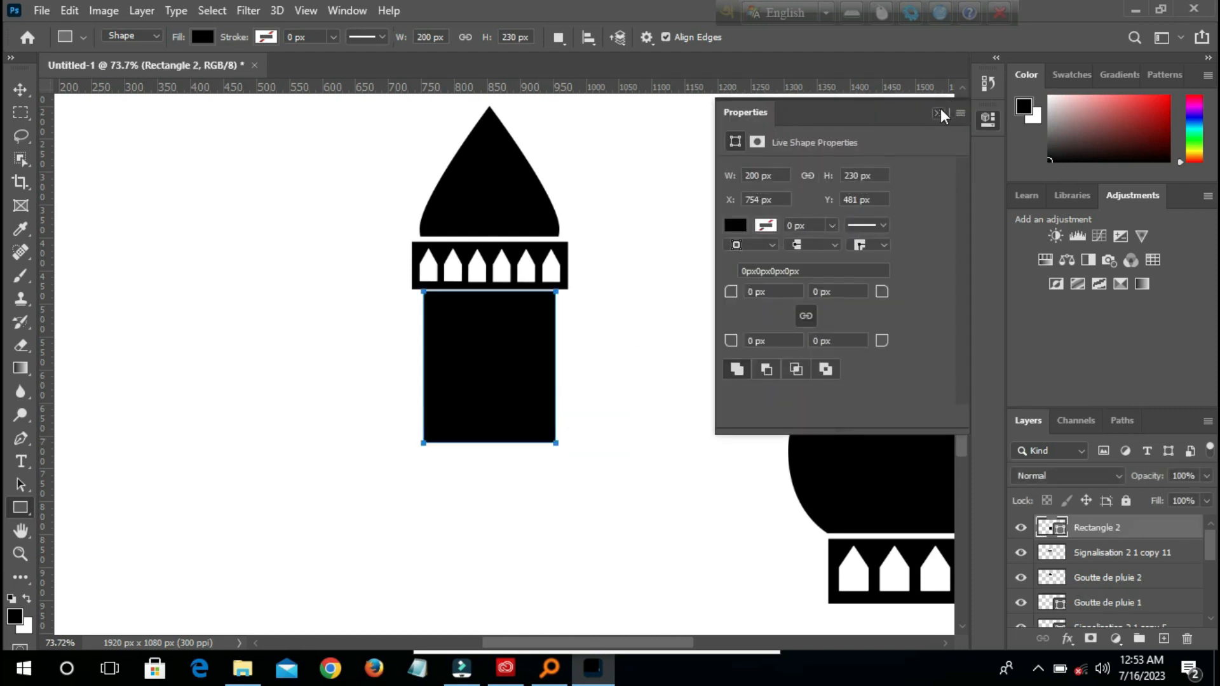
{"action": "left_click", "coordinate": [939, 112]}
{"action": "left_click", "coordinate": [28, 95]}
{"action": "left_click_drag", "start_coordinate": [474, 357], "coordinate": [479, 384]}
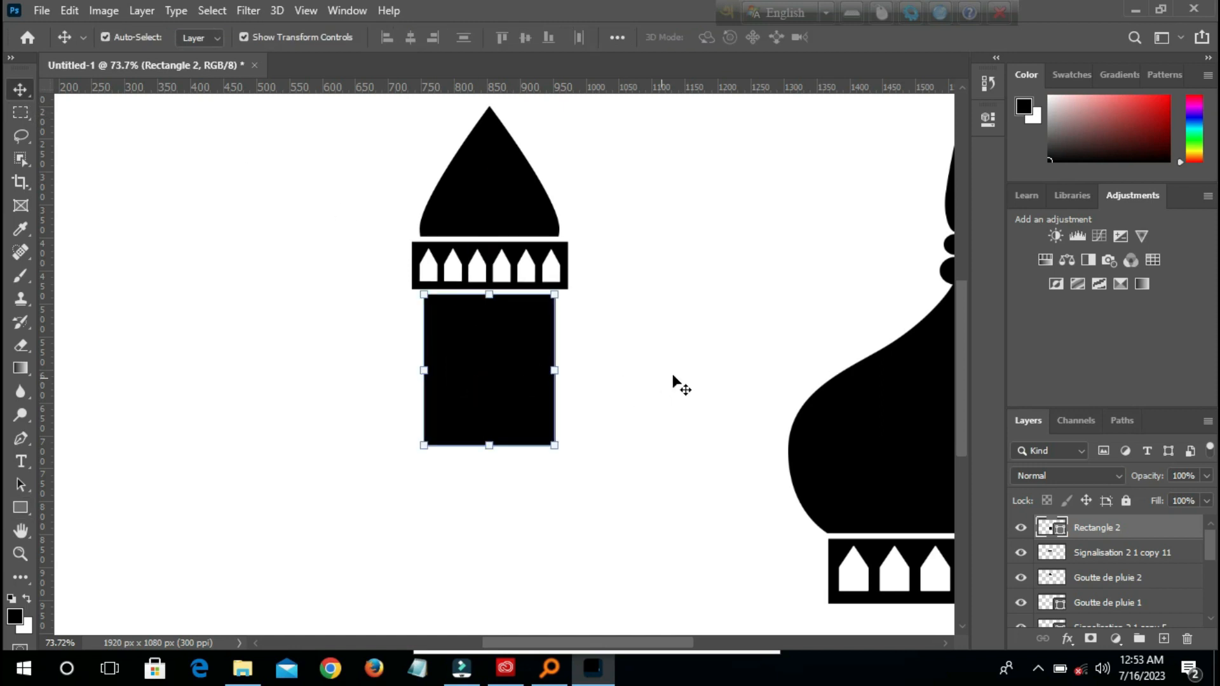
{"action": "left_click", "coordinate": [673, 376]}
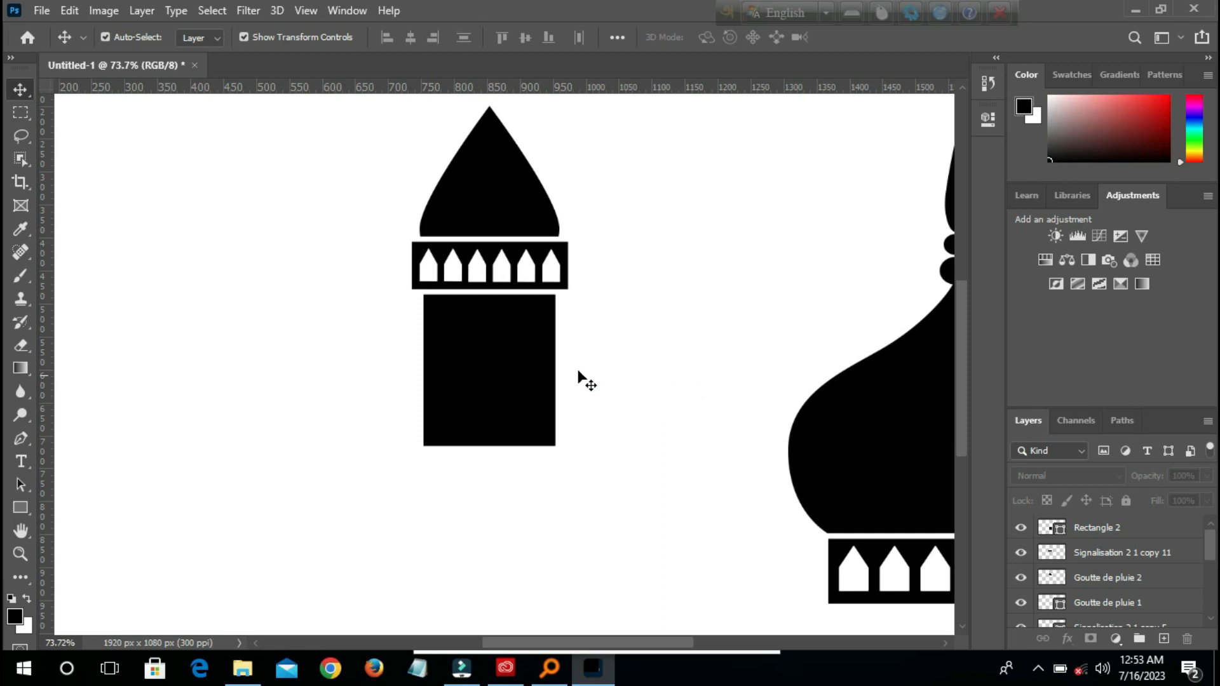
Draw a tall rounded rectangle about 34 × 187 px with 10 px corners near the left edge of the tower rectangle
{"action": "left_click", "coordinate": [21, 507]}
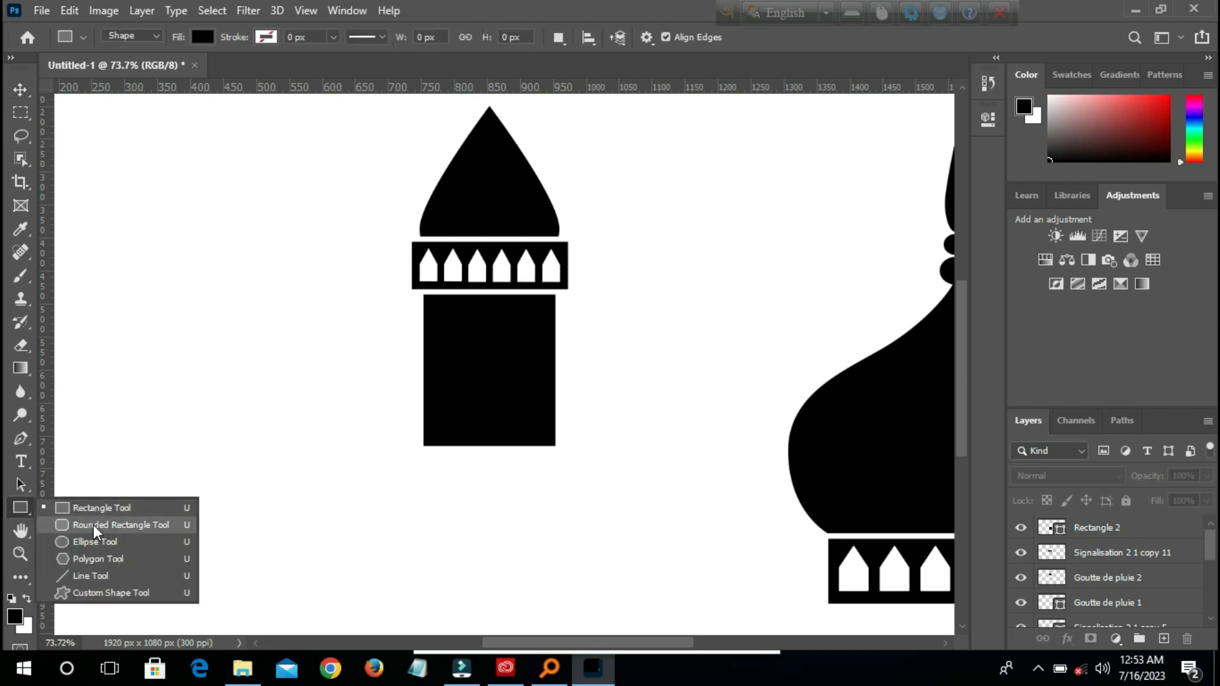
{"action": "left_click", "coordinate": [93, 525]}
{"action": "left_click_drag", "start_coordinate": [448, 312], "coordinate": [468, 434]}
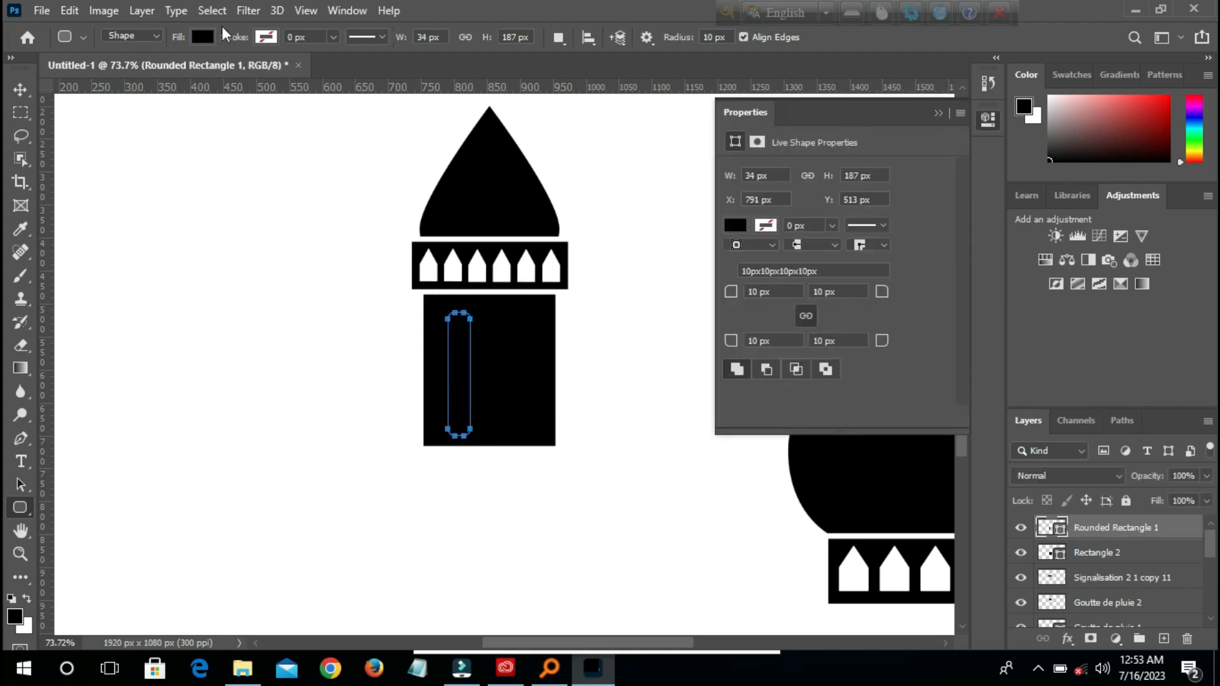
Fill the rounded rectangle with white from the Grayscale swatches and deselect it
{"action": "left_click", "coordinate": [205, 38]}
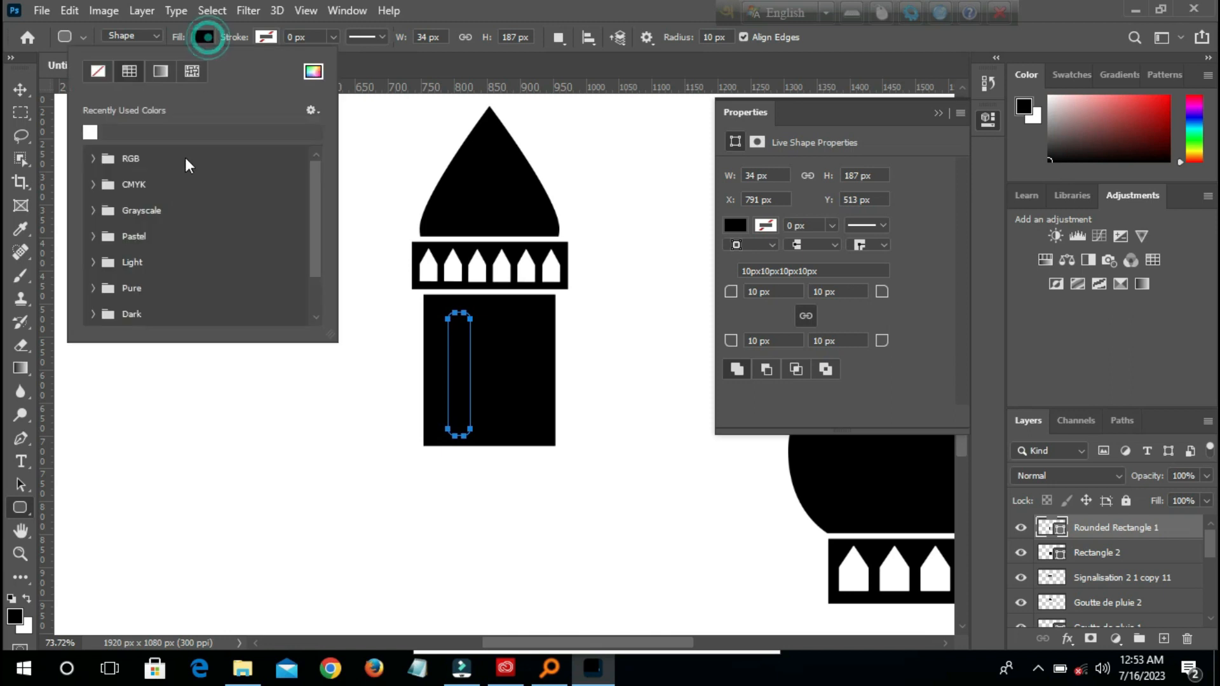
{"action": "left_click", "coordinate": [93, 262]}
{"action": "left_click", "coordinate": [95, 236]}
{"action": "left_click", "coordinate": [94, 237]}
{"action": "left_click", "coordinate": [93, 211]}
{"action": "left_click", "coordinate": [109, 231]}
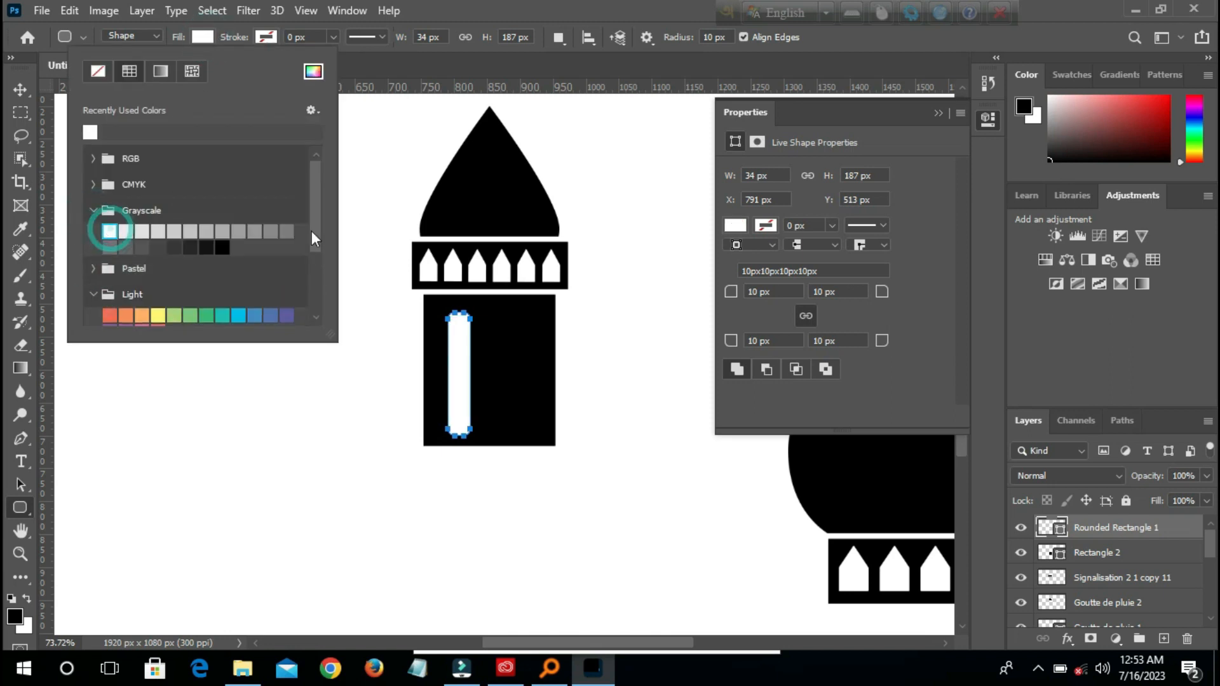
{"action": "left_click", "coordinate": [942, 112]}
{"action": "left_click", "coordinate": [942, 111]}
{"action": "left_click", "coordinate": [22, 95]}
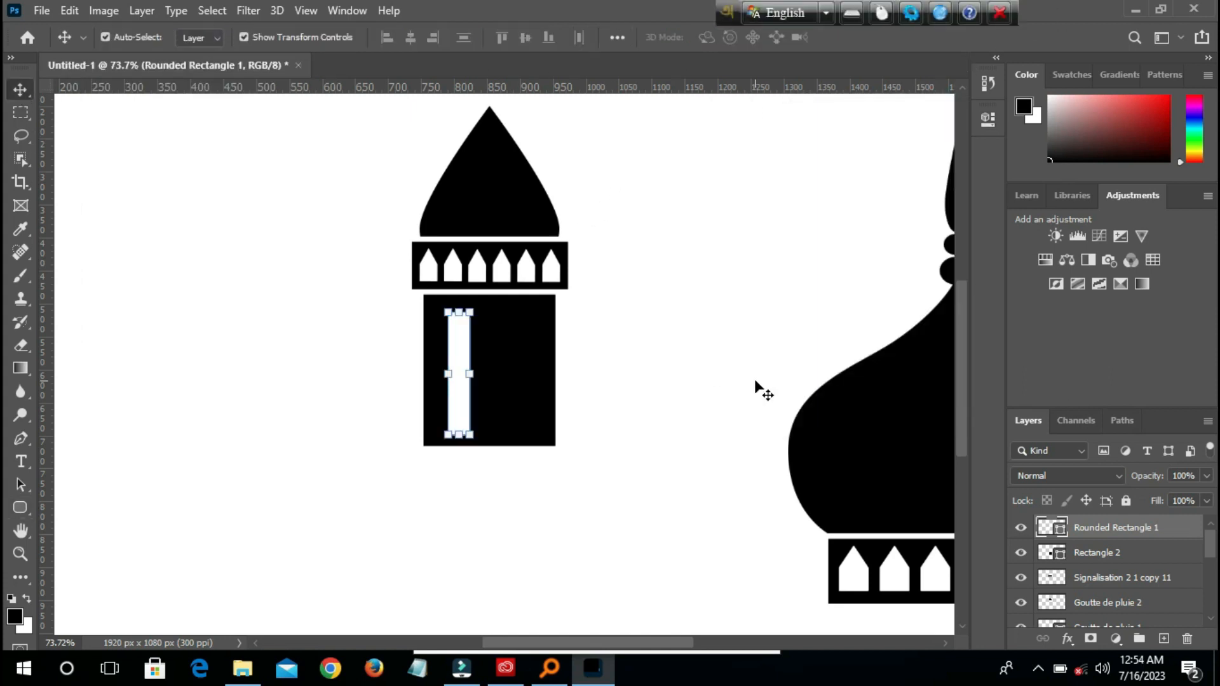
{"action": "left_click", "coordinate": [755, 381]}
Duplicate the white rounded bar twice to the right, making three vertical openings across the tower rectangle
{"action": "scroll", "coordinate": [509, 422], "scroll_direction": "up", "scroll_amount": 3}
{"action": "scroll", "coordinate": [509, 423], "scroll_direction": "up", "scroll_amount": 1}
{"action": "left_click_drag", "start_coordinate": [411, 409], "coordinate": [479, 407]}
{"action": "left_click_drag", "start_coordinate": [480, 408], "coordinate": [544, 397]}
{"action": "left_click", "coordinate": [789, 379], "text": "ctrl"}
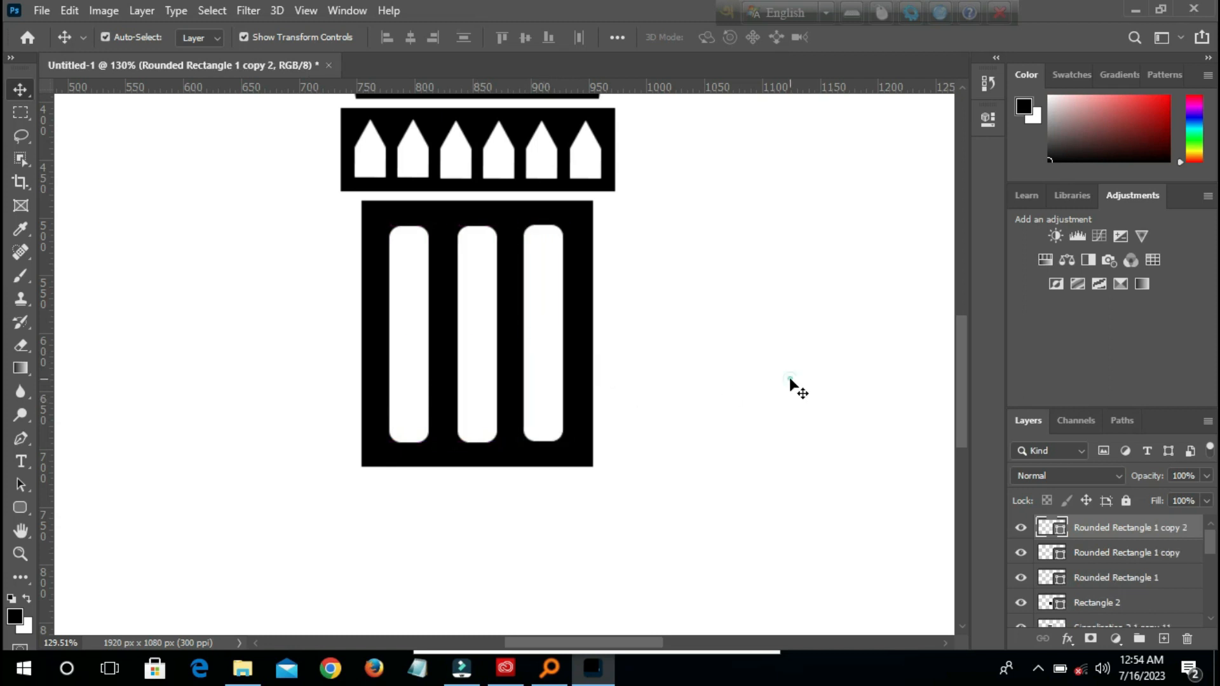
Nudge the middle and right white bars slightly to the right to even out the spacing within the tower rectangle
{"action": "left_click", "coordinate": [480, 388]}
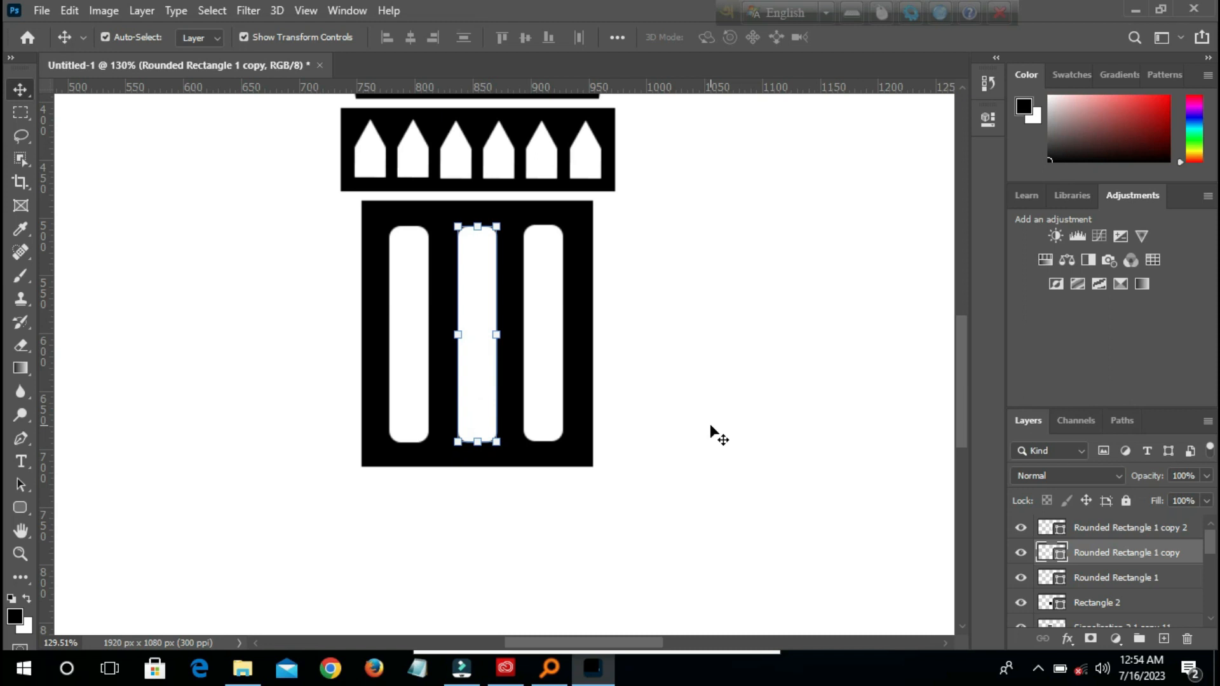
{"action": "left_click", "coordinate": [547, 414]}
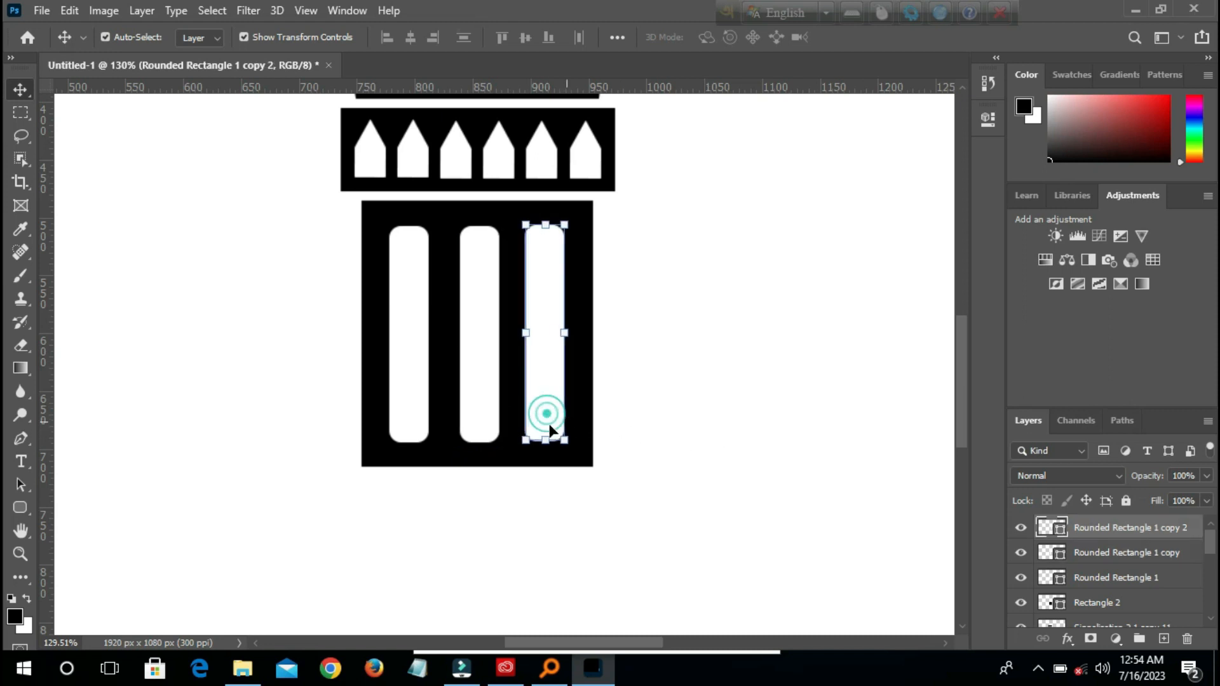
{"action": "left_click", "coordinate": [409, 421]}
{"action": "left_click", "coordinate": [479, 397]}
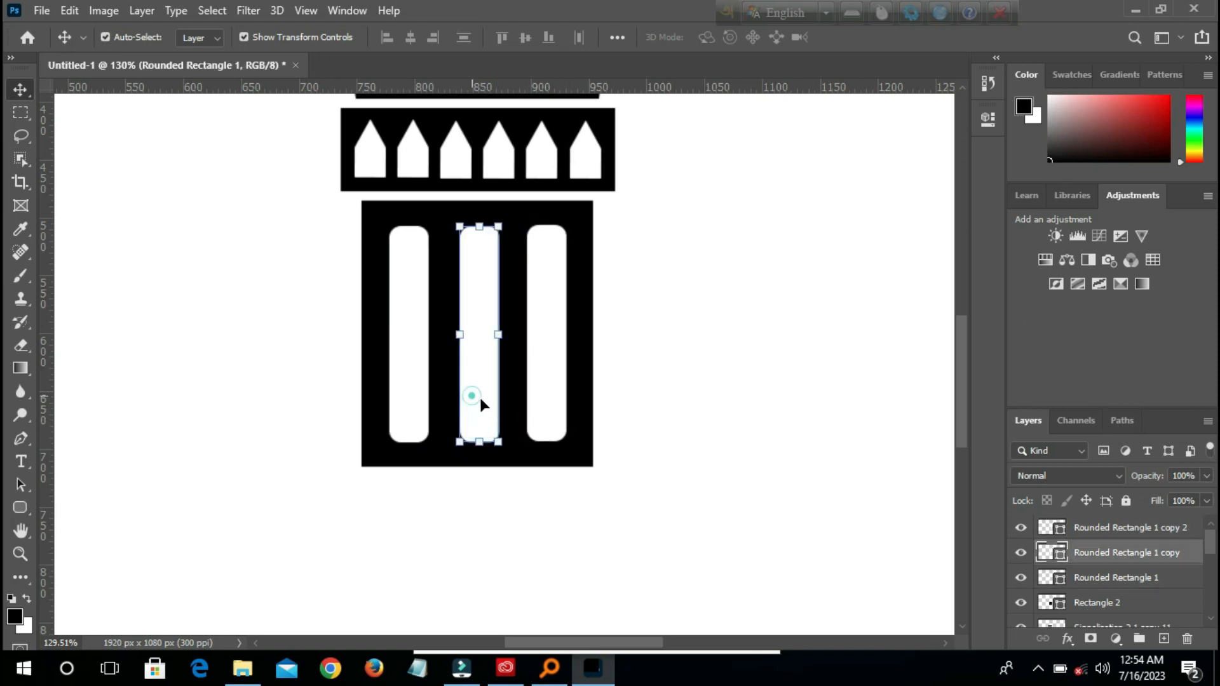
{"action": "left_click", "coordinate": [542, 411]}
{"action": "left_click", "coordinate": [736, 402]}
{"action": "scroll", "coordinate": [696, 402], "scroll_direction": "down", "scroll_amount": 3}
{"action": "left_click_drag", "start_coordinate": [653, 445], "coordinate": [568, 381]}
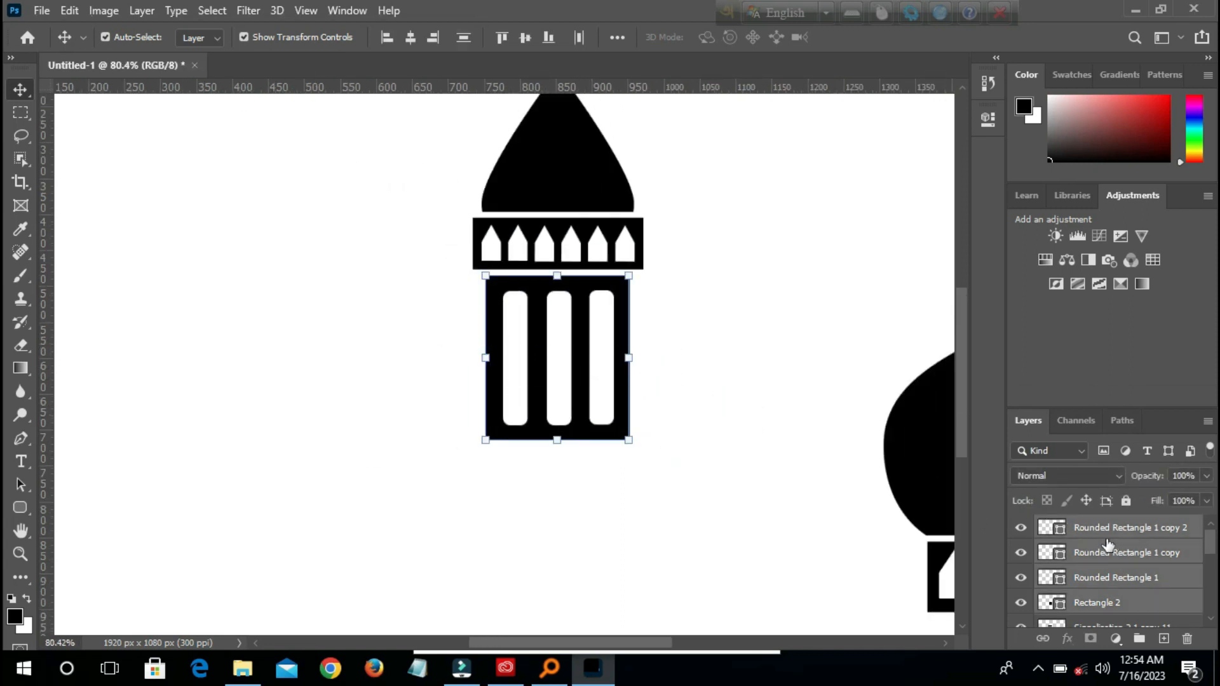
{"action": "left_click", "coordinate": [701, 384]}
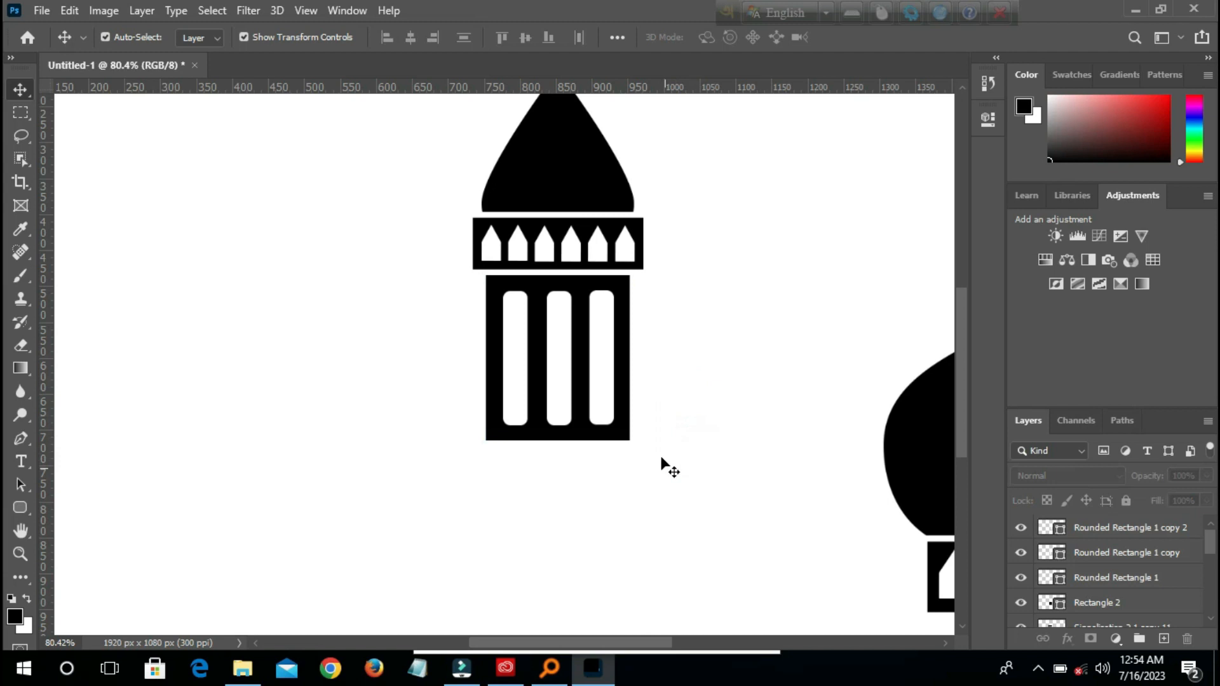
Rasterize the layers of the three white rounded bars in the minaret's tower section
{"action": "left_click_drag", "start_coordinate": [686, 403], "coordinate": [430, 368]}
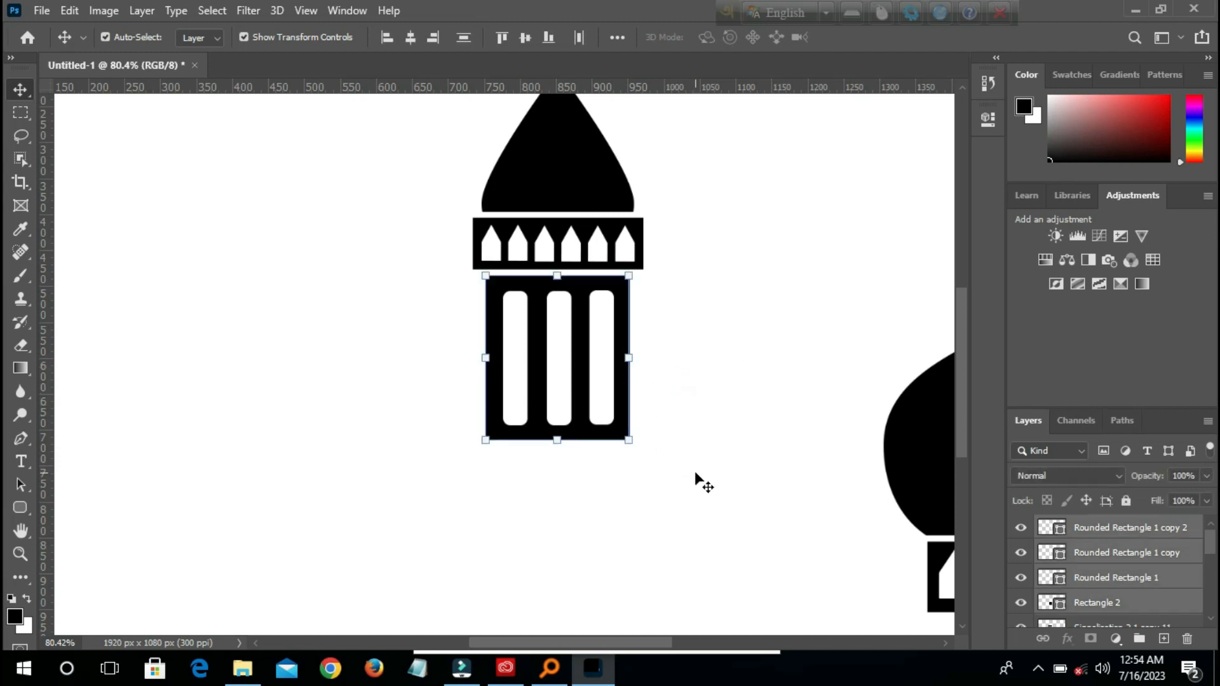
{"action": "left_click", "coordinate": [1087, 528]}
{"action": "right_click", "coordinate": [1085, 524]}
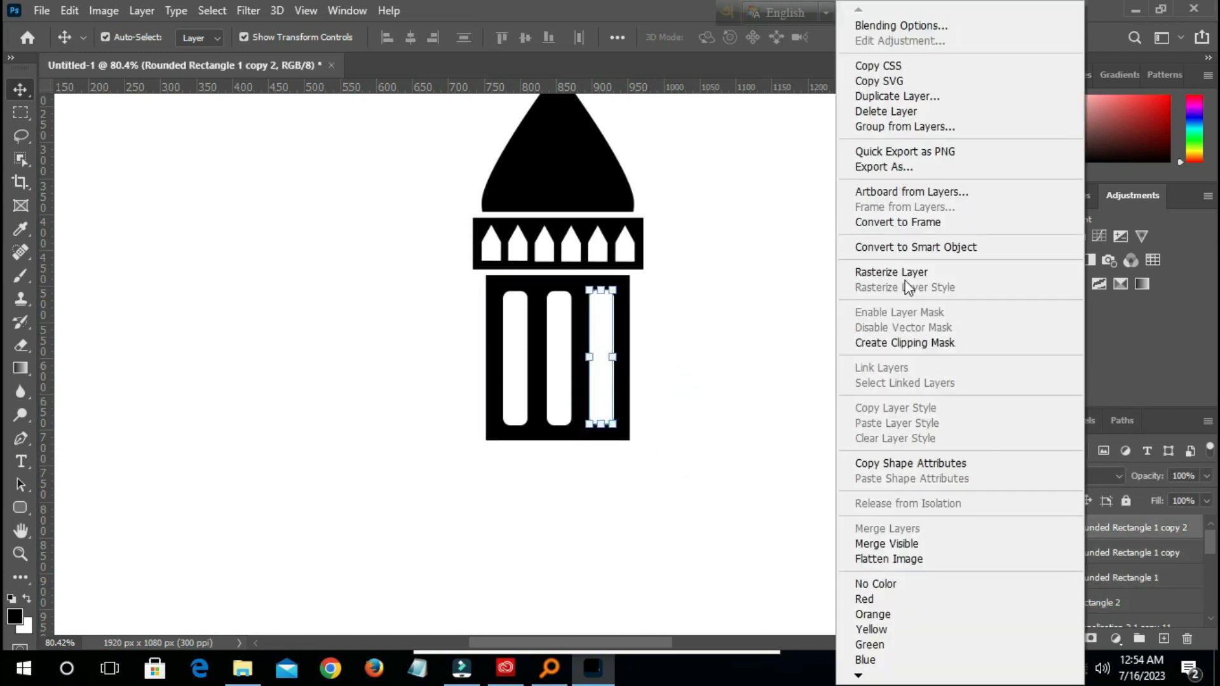
{"action": "left_click", "coordinate": [892, 272]}
{"action": "left_click", "coordinate": [747, 398]}
{"action": "left_click", "coordinate": [554, 396]}
{"action": "right_click", "coordinate": [1080, 555]}
{"action": "left_click", "coordinate": [889, 272]}
{"action": "left_click", "coordinate": [507, 389]}
{"action": "right_click", "coordinate": [1105, 577]}
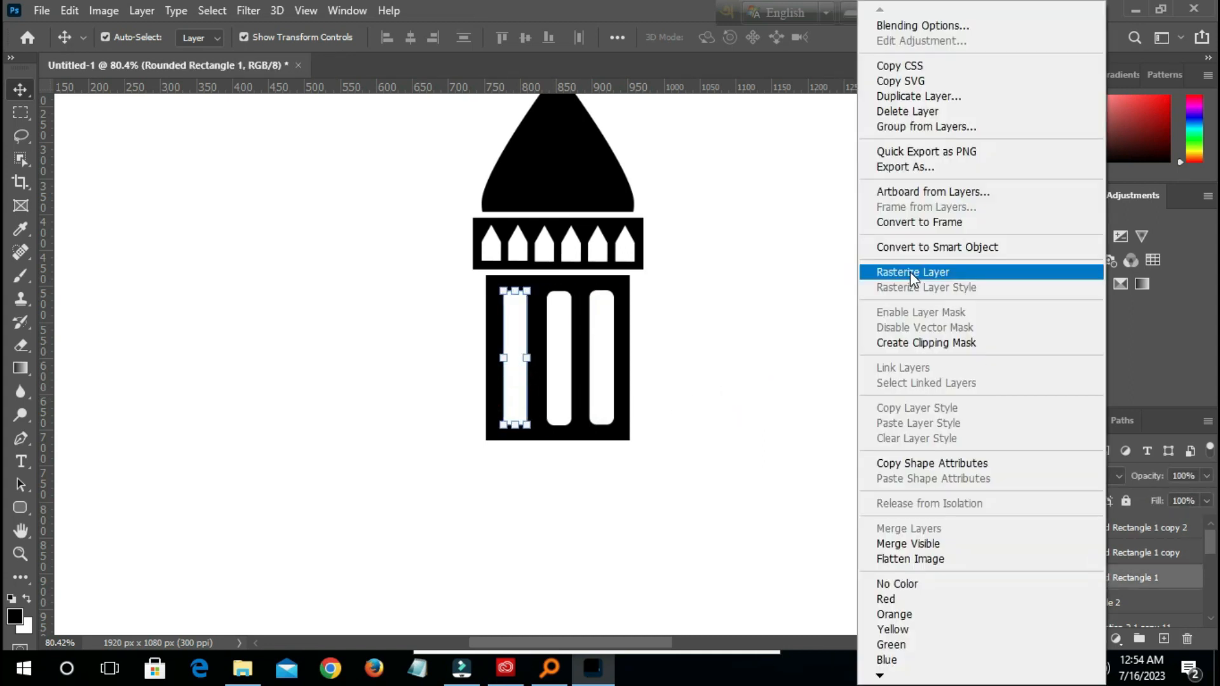
{"action": "left_click", "coordinate": [910, 272]}
{"action": "left_click", "coordinate": [711, 453]}
{"action": "scroll", "coordinate": [672, 463], "scroll_direction": "down", "scroll_amount": 3}
{"action": "scroll", "coordinate": [574, 407], "scroll_direction": "up", "scroll_amount": 3}
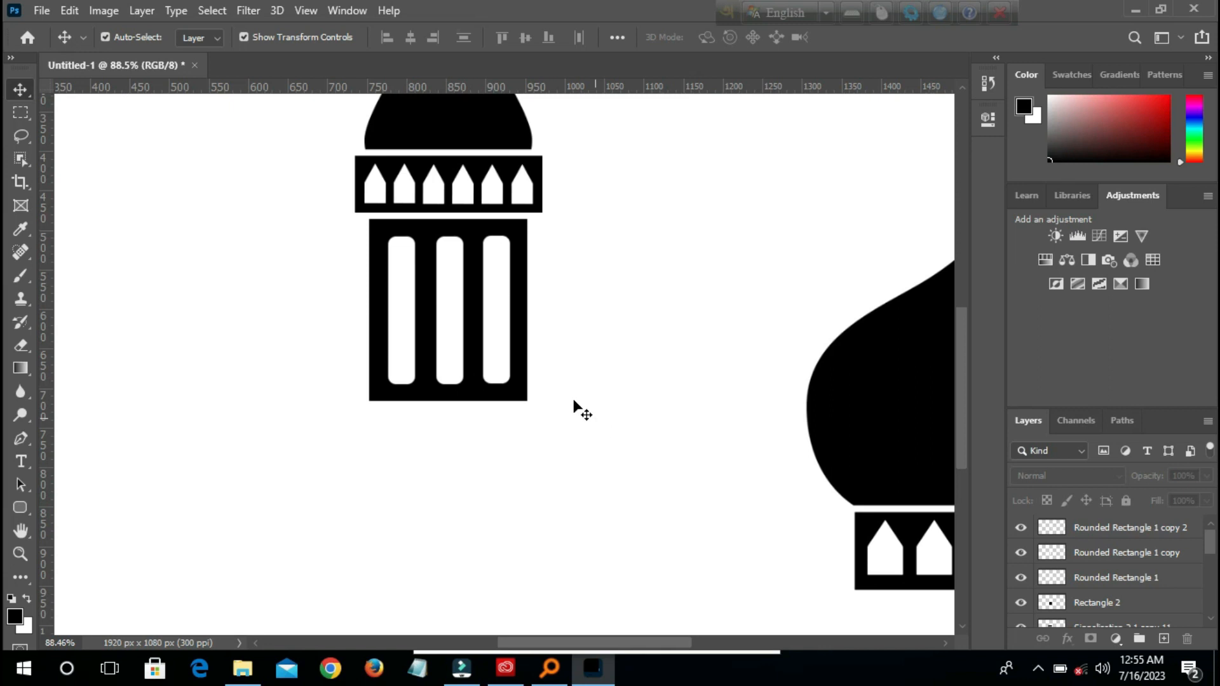
Merge the tower rectangle and its three white bars into one layer and shift it slightly away from the windowed band
{"action": "left_click_drag", "start_coordinate": [574, 406], "coordinate": [354, 299]}
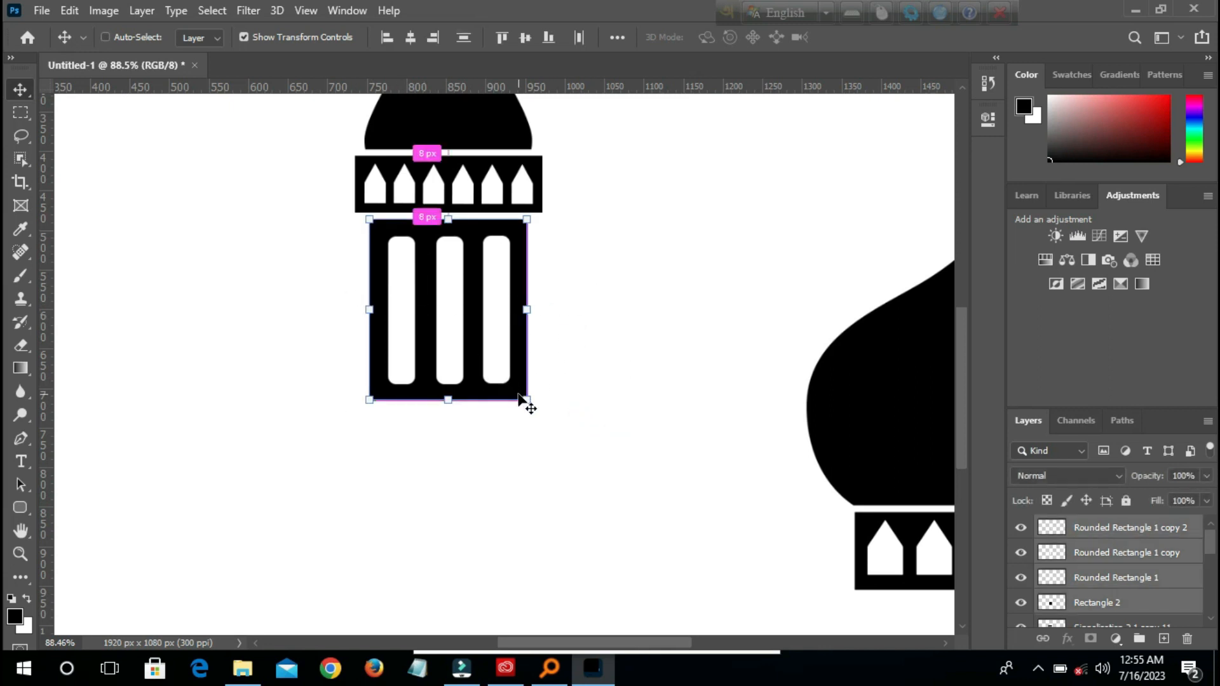
{"action": "key", "text": "ctrl+e"}
{"action": "left_click_drag", "start_coordinate": [499, 384], "coordinate": [480, 405]}
{"action": "scroll", "coordinate": [596, 399], "scroll_direction": "down", "scroll_amount": 4}
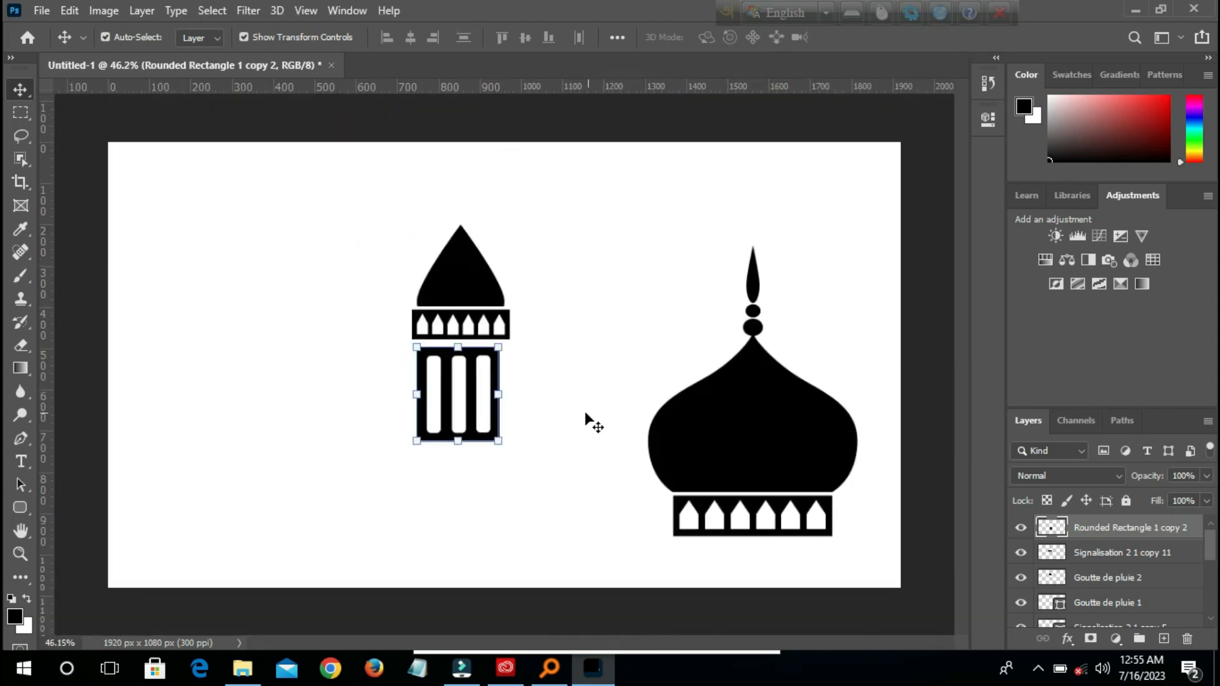
Align the horizontal centers of the minaret's cap, windowed band and slotted tower
{"action": "left_click_drag", "start_coordinate": [553, 410], "coordinate": [443, 274]}
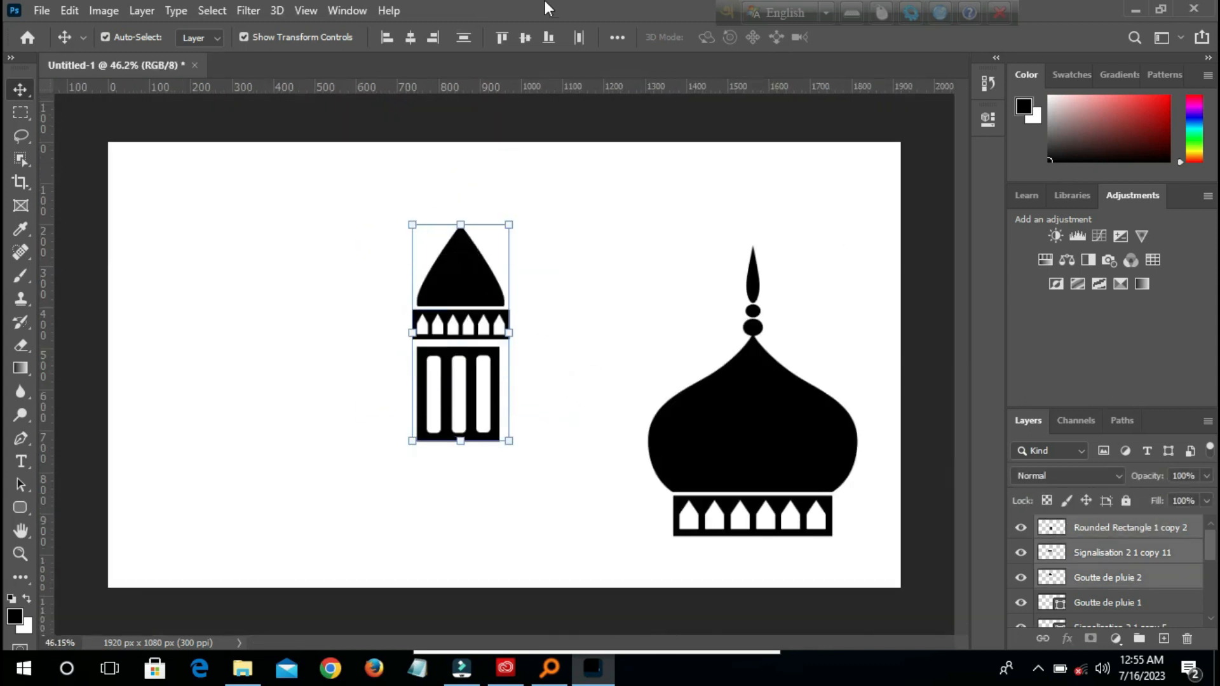
{"action": "left_click", "coordinate": [417, 40]}
{"action": "left_click", "coordinate": [623, 260]}
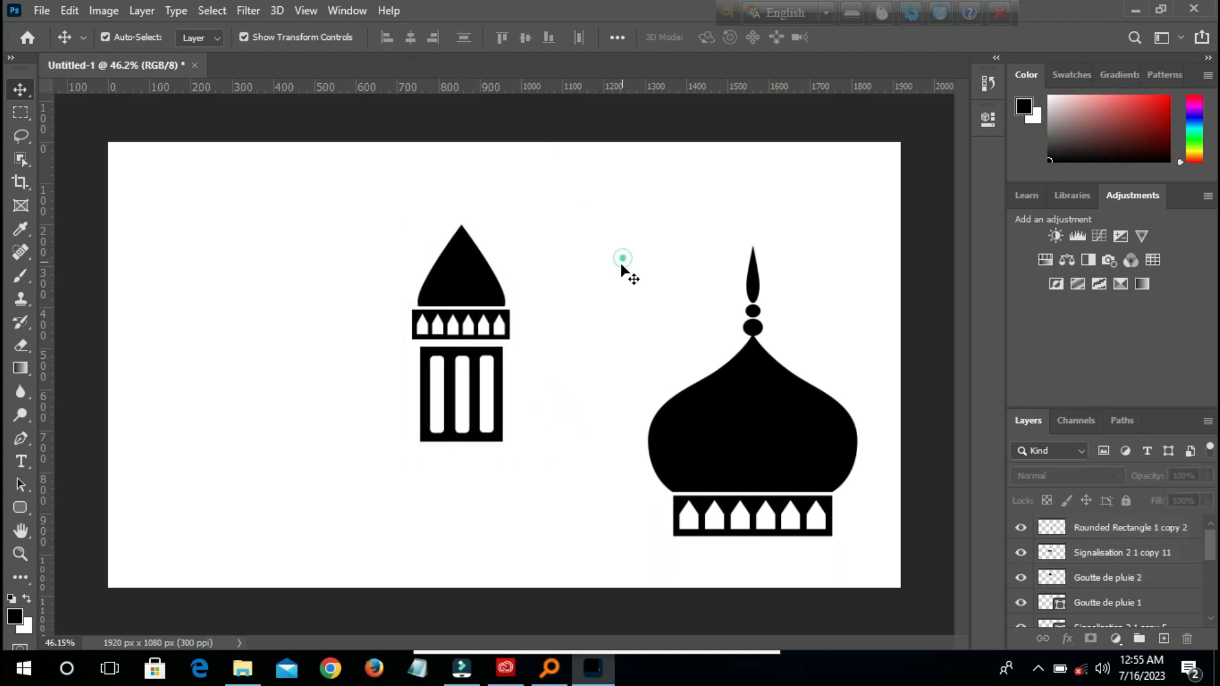
Move the minaret's pointed cap up slightly and stretch it upward to about 122% of its height
{"action": "left_click", "coordinate": [464, 273]}
{"action": "left_click", "coordinate": [615, 305]}
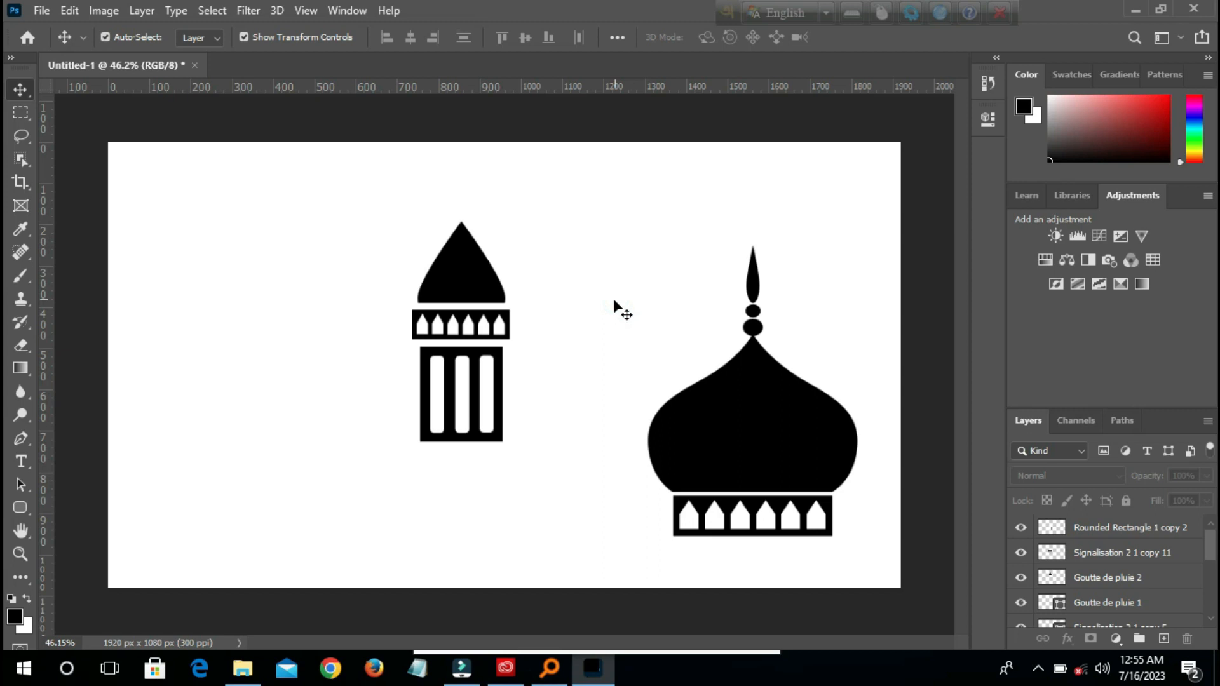
{"action": "left_click", "coordinate": [460, 245]}
{"action": "key", "text": "ctrl+t"}
{"action": "left_click_drag", "start_coordinate": [461, 221], "coordinate": [460, 203]}
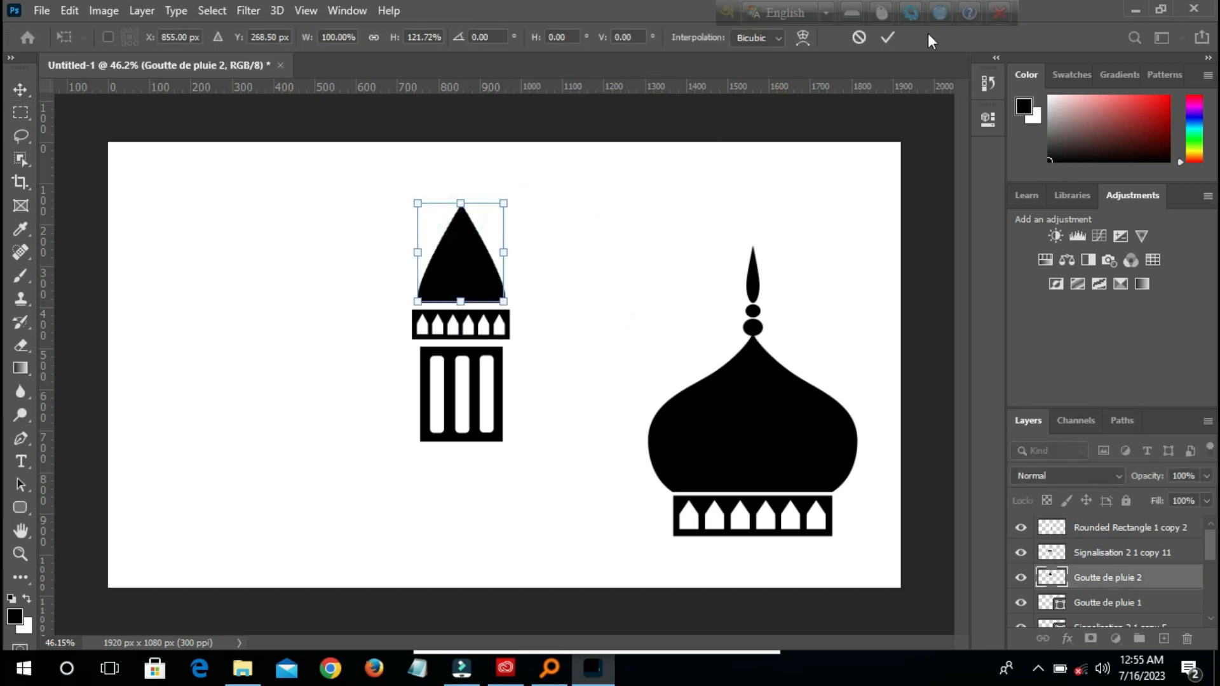
{"action": "left_click", "coordinate": [609, 219]}
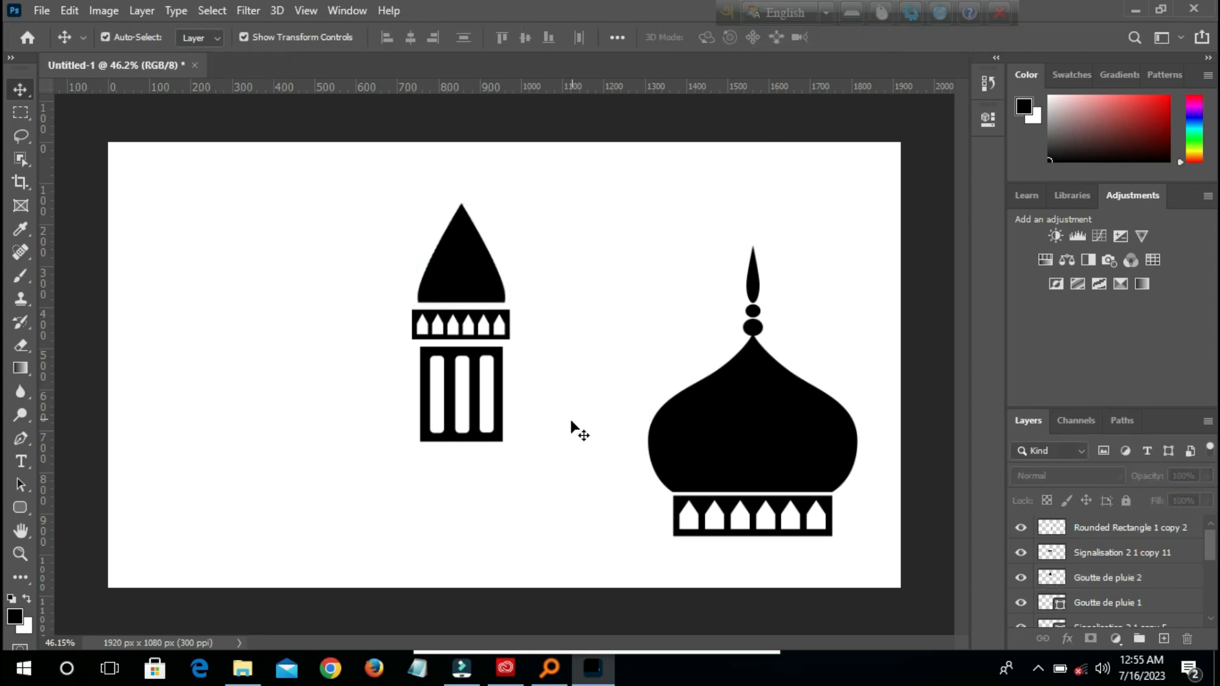
Duplicate the windowed band below the slotted tower and scale it to about 116% width and 142% height
{"action": "left_click", "coordinate": [463, 410]}
{"action": "left_click", "coordinate": [596, 315]}
{"action": "left_click", "coordinate": [486, 323]}
{"action": "left_click_drag", "start_coordinate": [489, 327], "coordinate": [490, 481]}
{"action": "key", "text": "shift+Up"}
{"action": "key", "text": "shift+Up"}
{"action": "key", "text": "Up"}
{"action": "key", "text": "Up"}
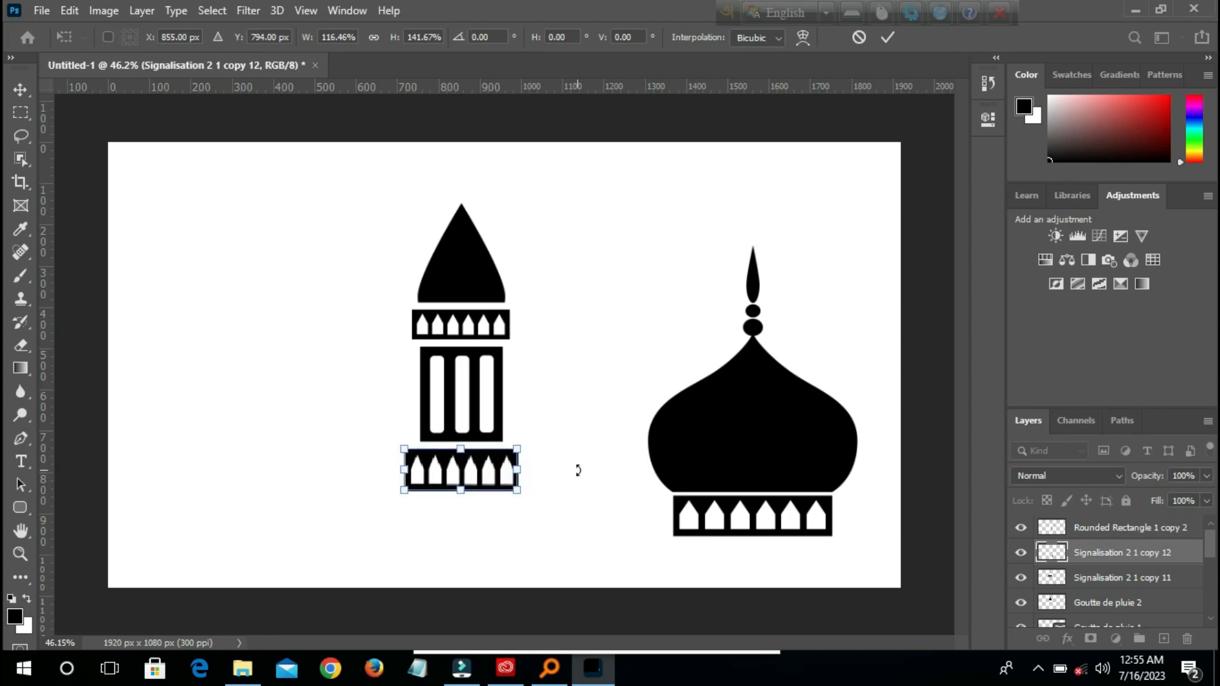
{"action": "key", "text": "Return"}
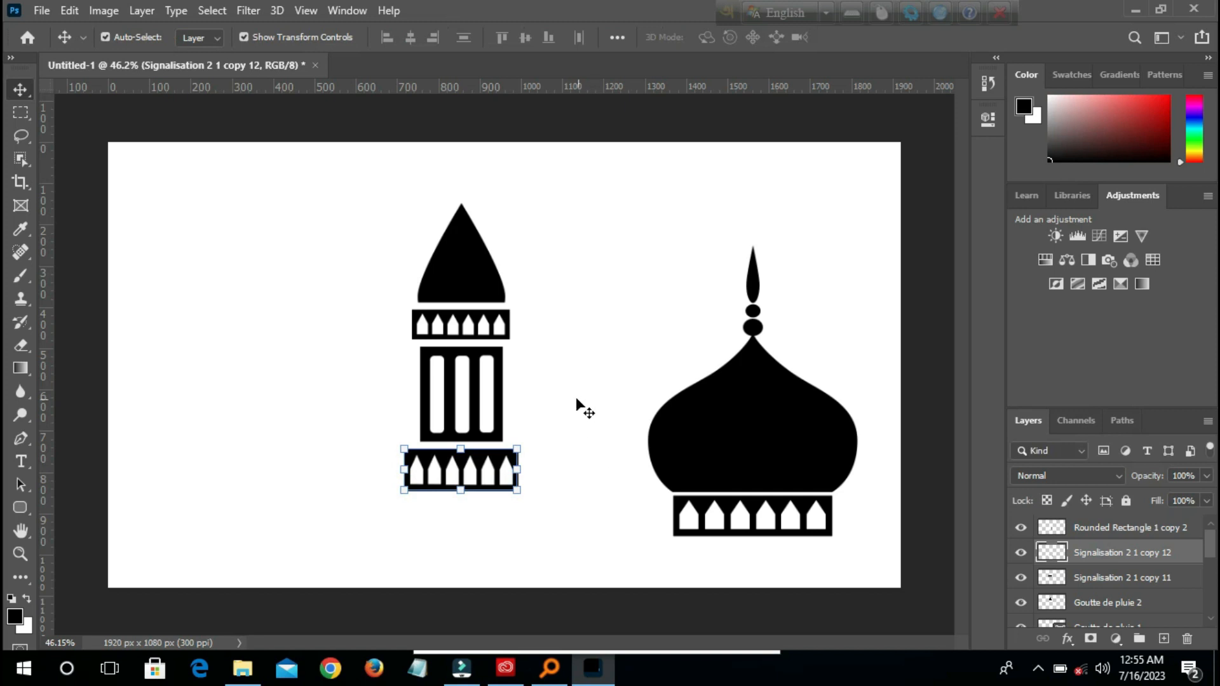
{"action": "left_click", "coordinate": [577, 399]}
Move the whole minaret up to the canvas's top edge and draw a black rectangle about 239 × 275 px below its lower band
{"action": "left_click_drag", "start_coordinate": [574, 494], "coordinate": [415, 197]}
{"action": "left_click", "coordinate": [625, 264]}
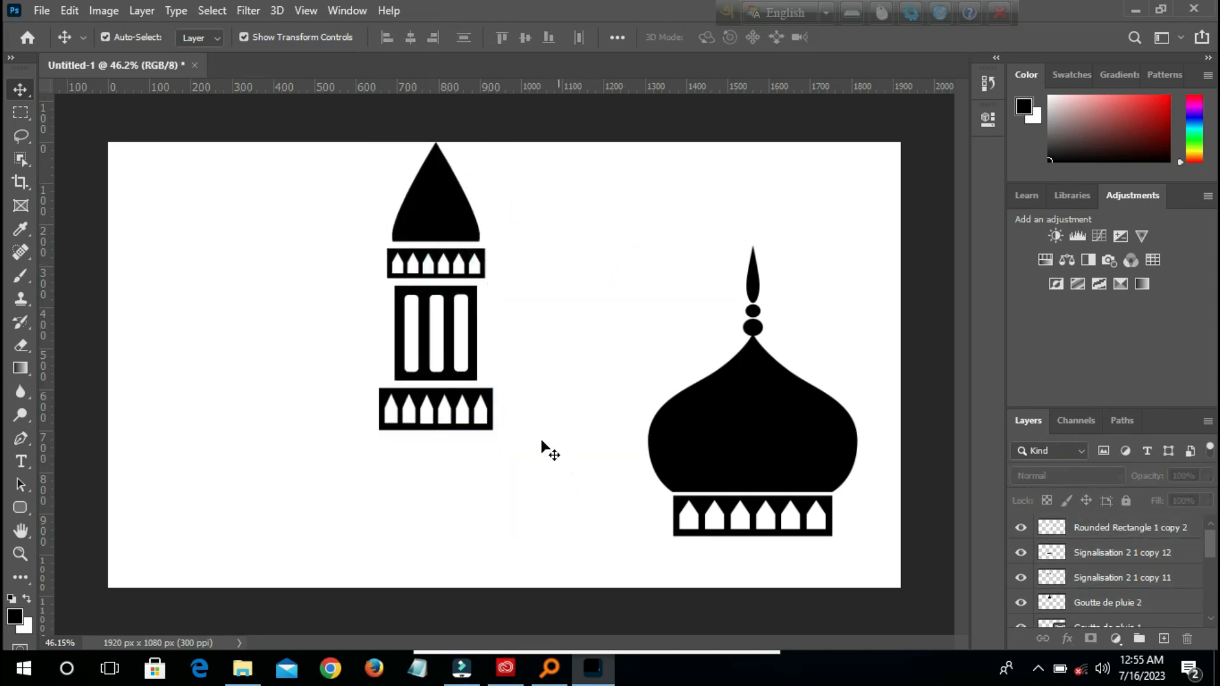
{"action": "left_click", "coordinate": [21, 509]}
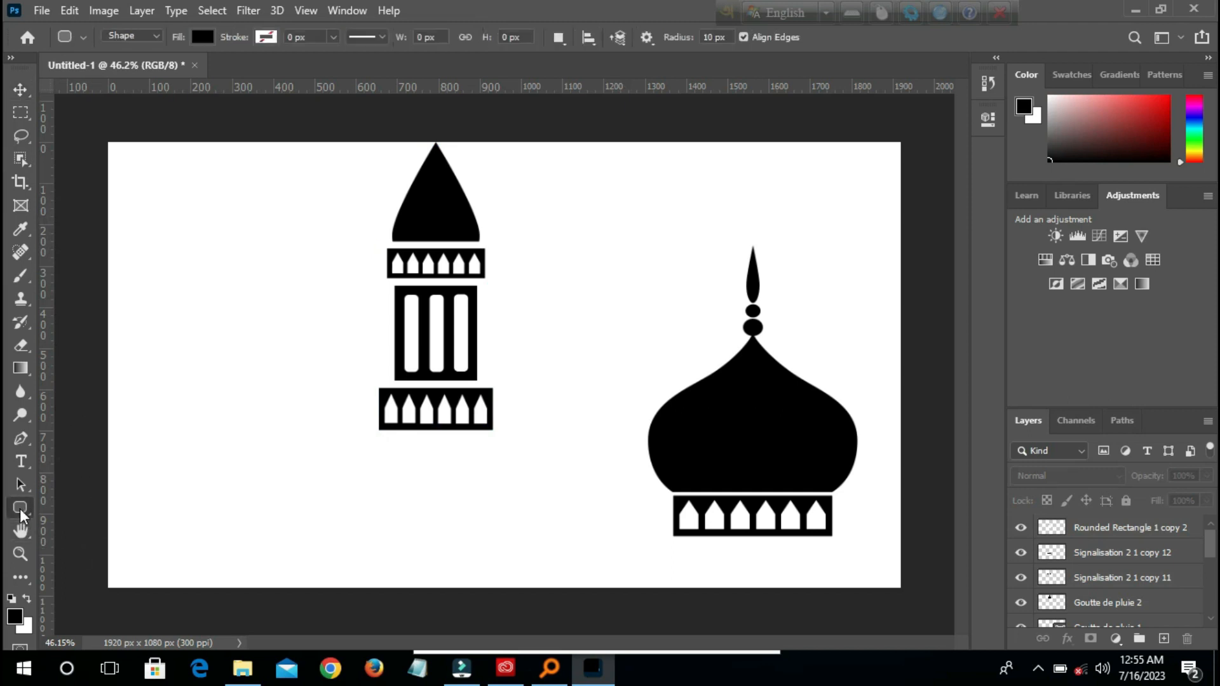
{"action": "left_click", "coordinate": [68, 506]}
{"action": "left_click_drag", "start_coordinate": [387, 438], "coordinate": [483, 550]}
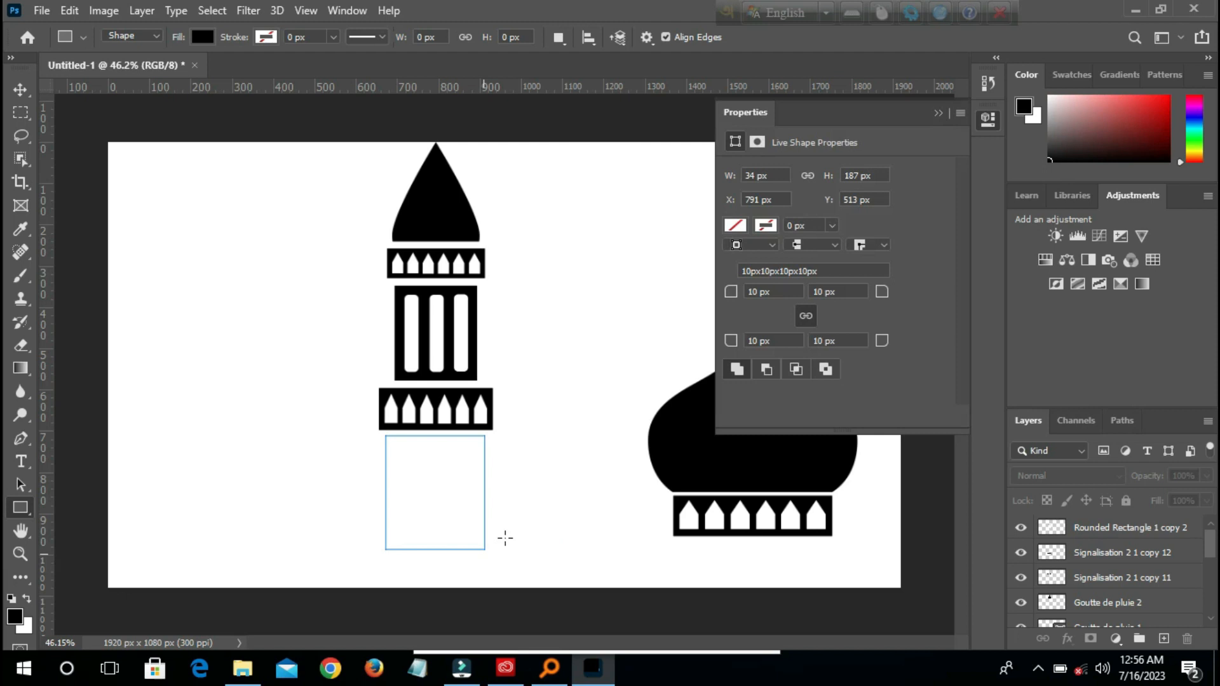
{"action": "left_click", "coordinate": [939, 113]}
{"action": "left_click", "coordinate": [661, 262]}
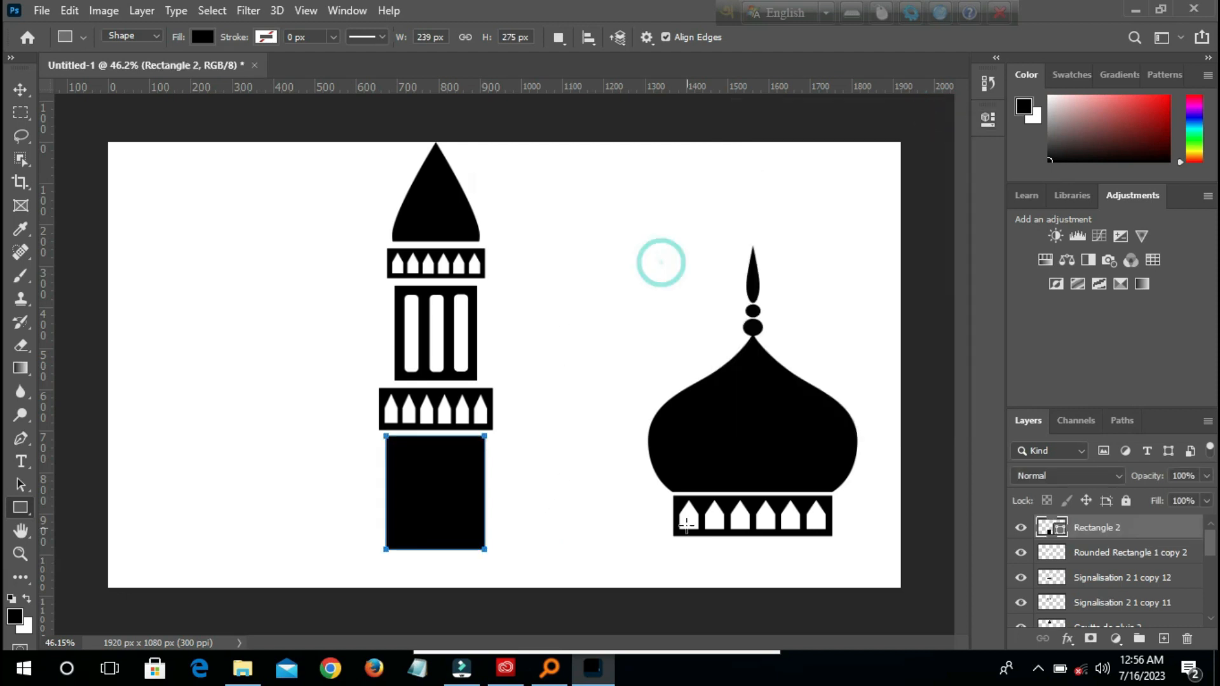
Copy one pointed window from the dome's base onto the new rectangle and bring its layer to the top of the stack
{"action": "left_click", "coordinate": [20, 90]}
{"action": "left_click", "coordinate": [689, 522]}
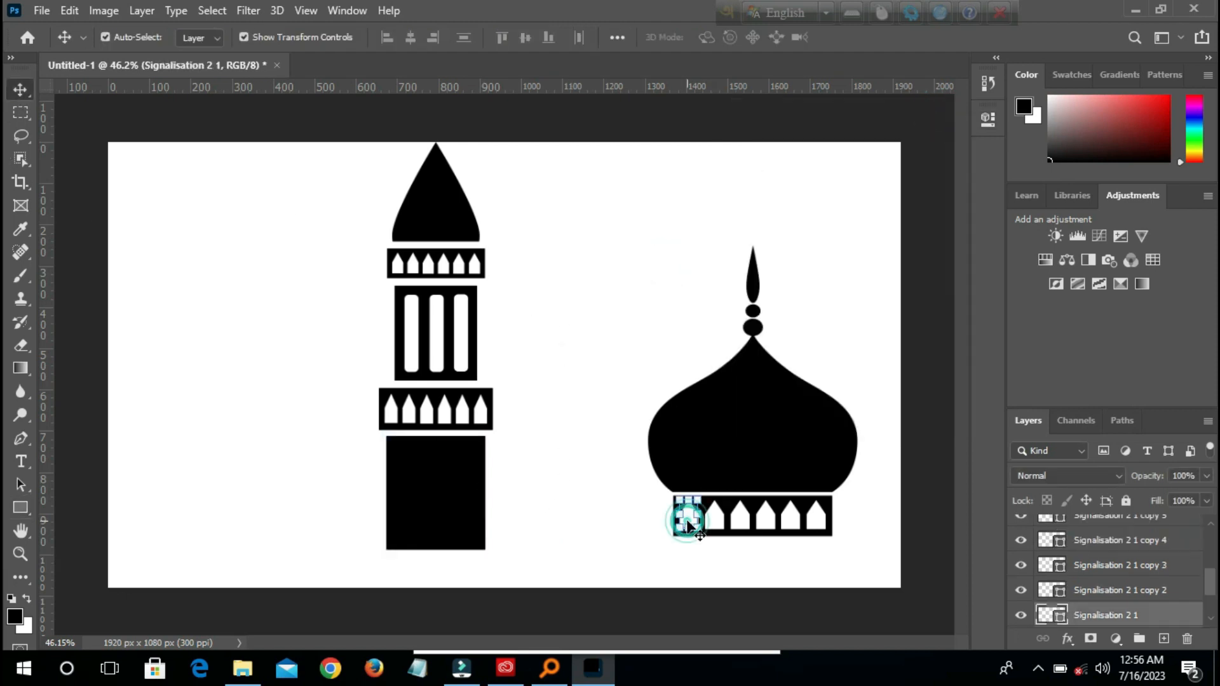
{"action": "scroll", "coordinate": [690, 524], "scroll_direction": "up", "scroll_amount": 5}
{"action": "key", "text": "ctrl"}
{"action": "left_click_drag", "start_coordinate": [667, 537], "coordinate": [277, 541]}
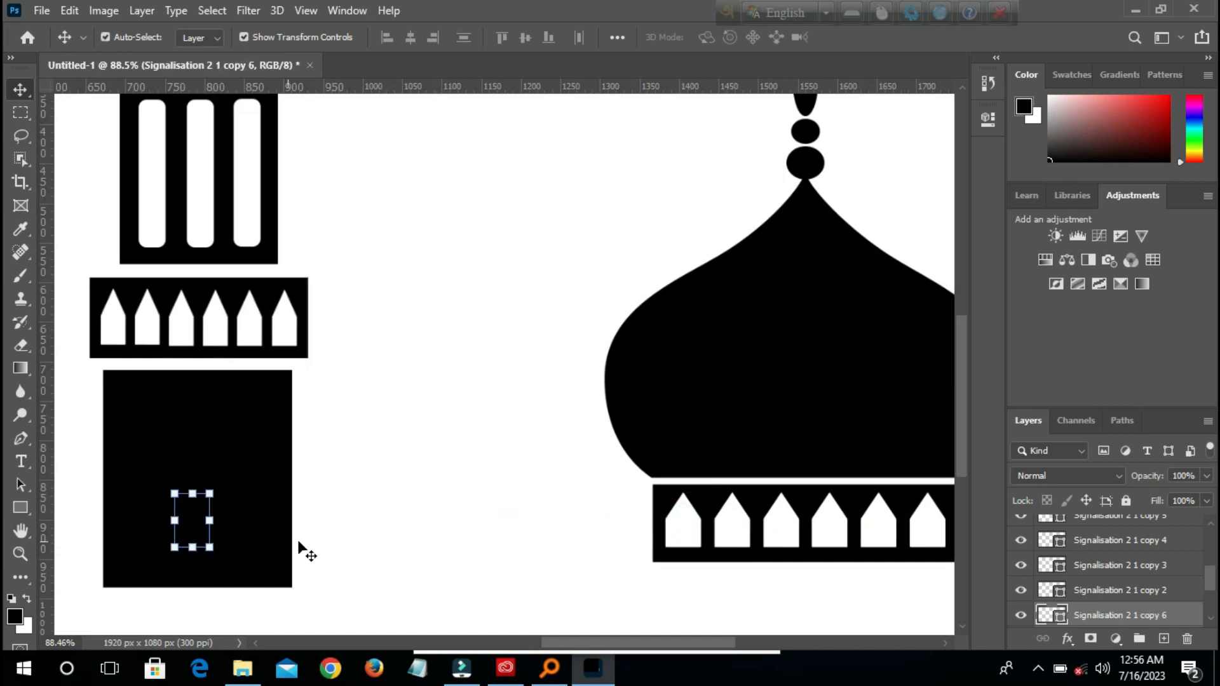
{"action": "left_click_drag", "start_coordinate": [1094, 616], "coordinate": [1127, 527]}
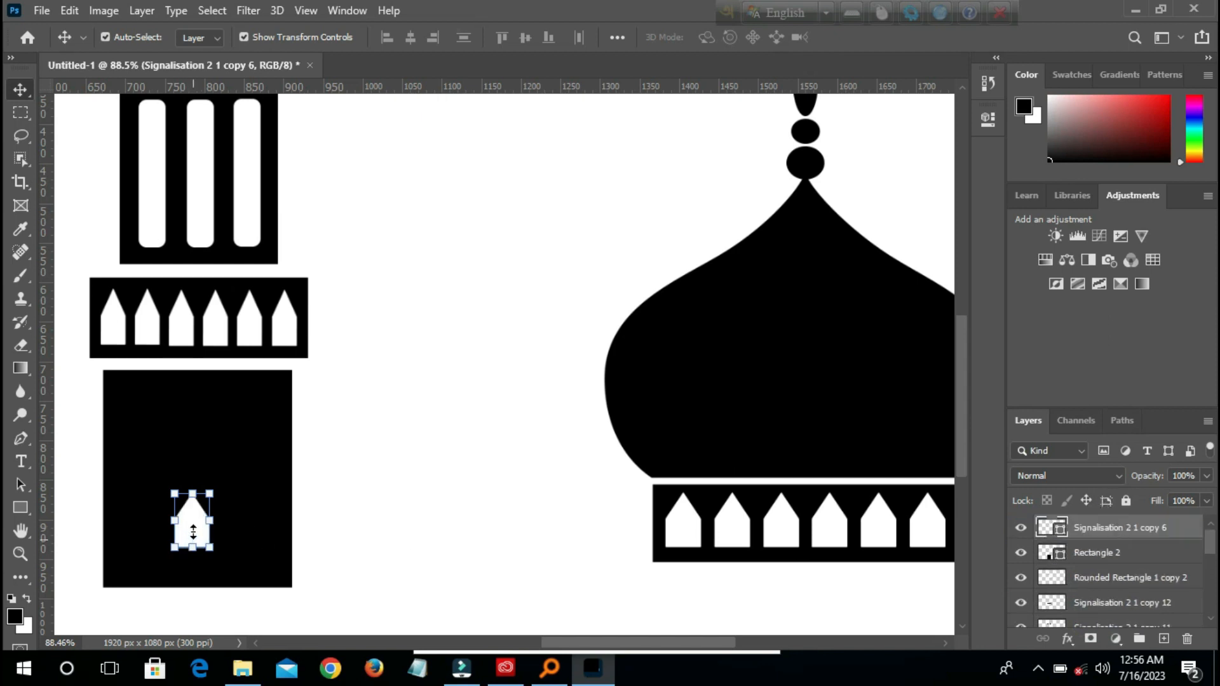
Enlarge the copied pointed window to about 292% width and 323% height inside the minaret's bottom rectangle
{"action": "mouse_move", "coordinate": [197, 534]}
{"action": "left_mouse_down"}
{"action": "mouse_move", "coordinate": [168, 436]}
{"action": "mouse_move", "coordinate": [261, 573]}
{"action": "mouse_move", "coordinate": [192, 532]}
{"action": "left_mouse_up"}
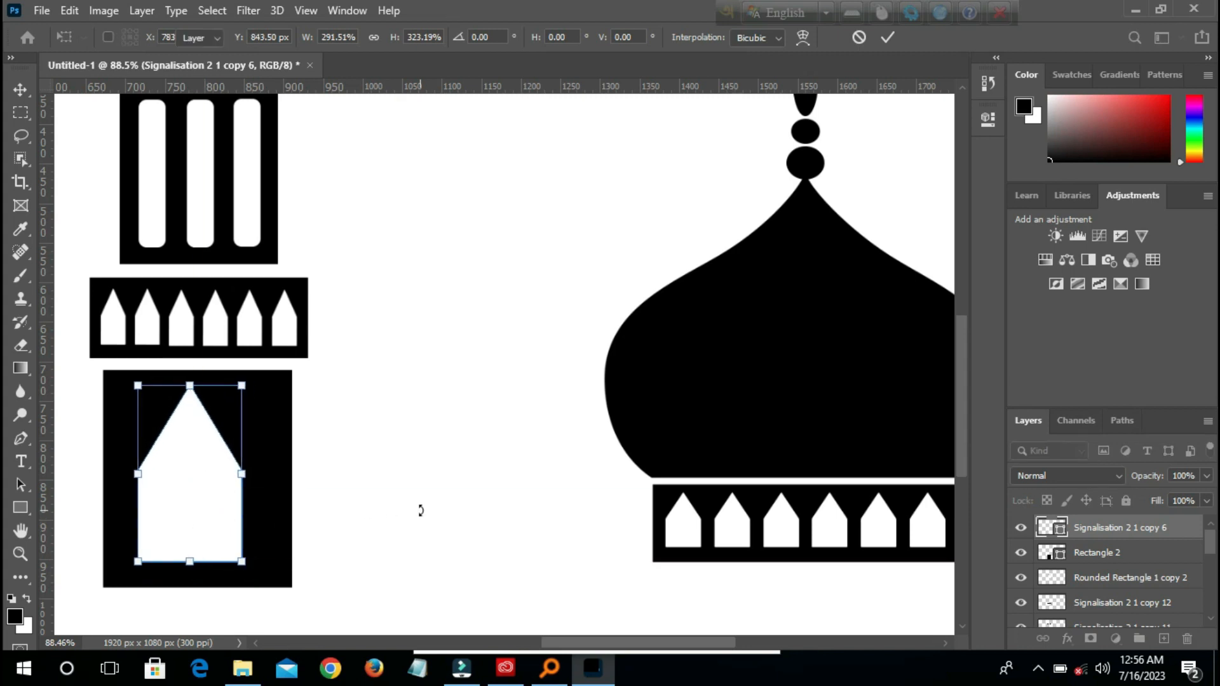
{"action": "key", "text": "Return"}
{"action": "left_click", "coordinate": [392, 510]}
{"action": "scroll", "coordinate": [307, 471], "scroll_direction": "down", "scroll_amount": 5}
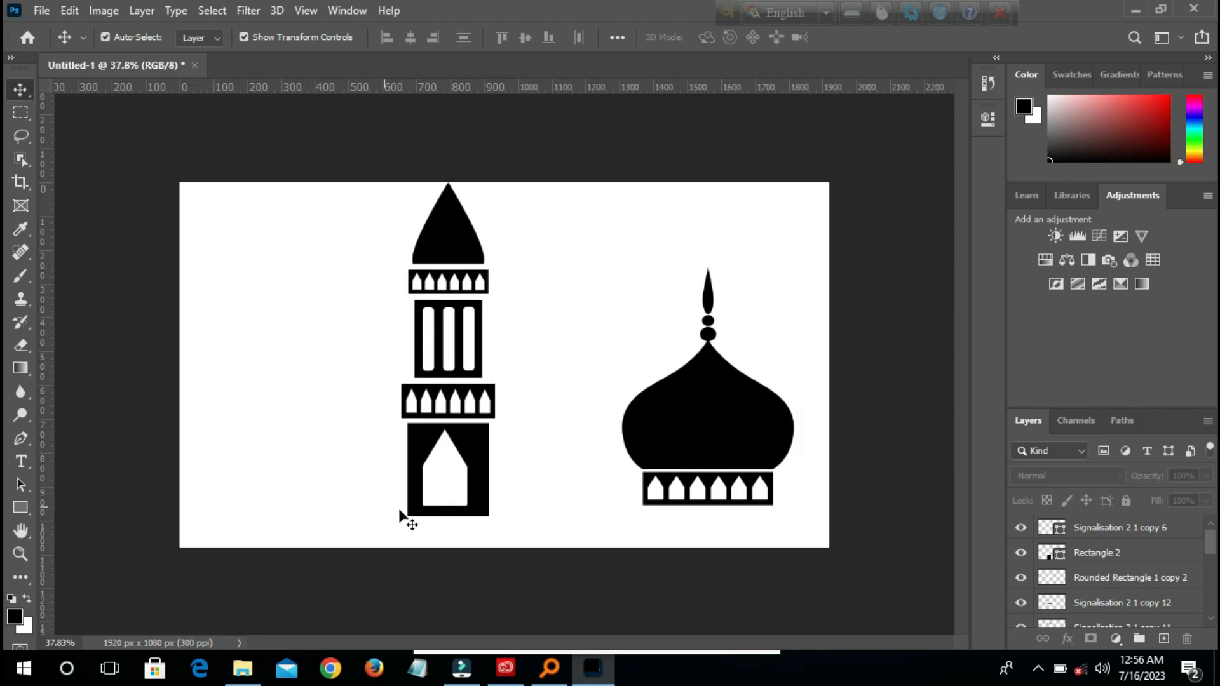
Widen the large pointed window slightly and center it horizontally and vertically on the bottom rectangle
{"action": "left_click", "coordinate": [448, 482]}
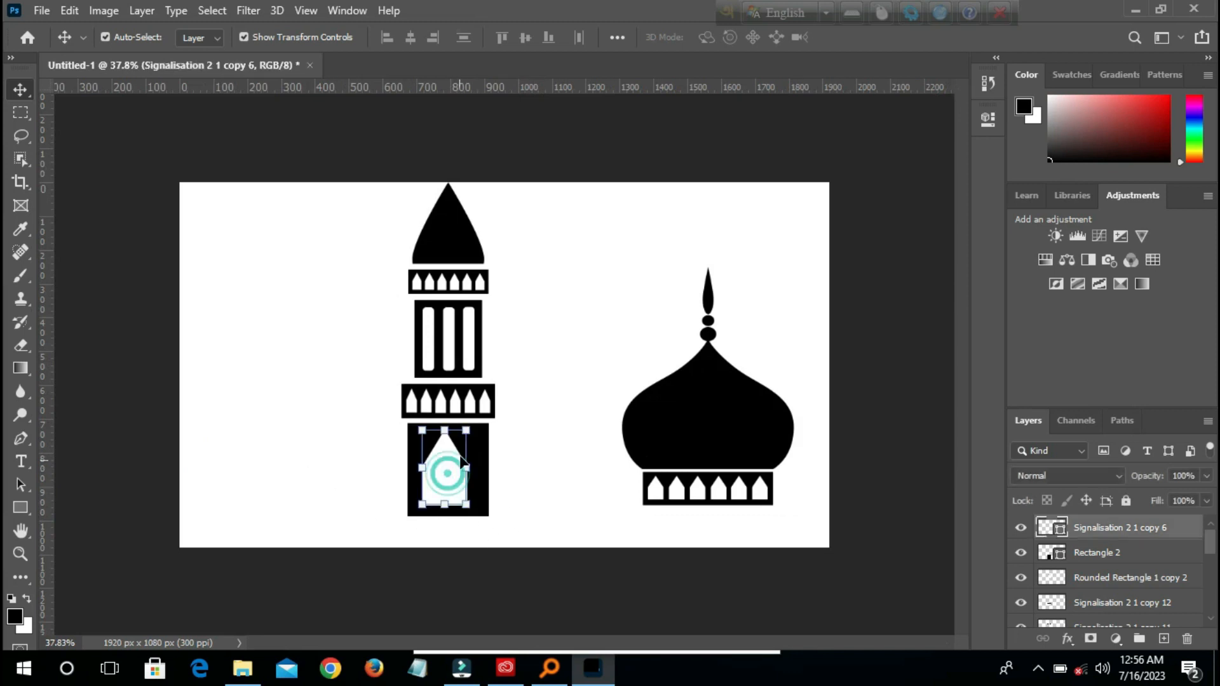
{"action": "key", "text": "ctrl+t"}
{"action": "left_click_drag", "start_coordinate": [468, 475], "coordinate": [390, 469]}
{"action": "left_click", "coordinate": [888, 37]}
{"action": "left_click", "coordinate": [571, 456]}
{"action": "left_click", "coordinate": [412, 37]}
{"action": "left_click", "coordinate": [525, 39]}
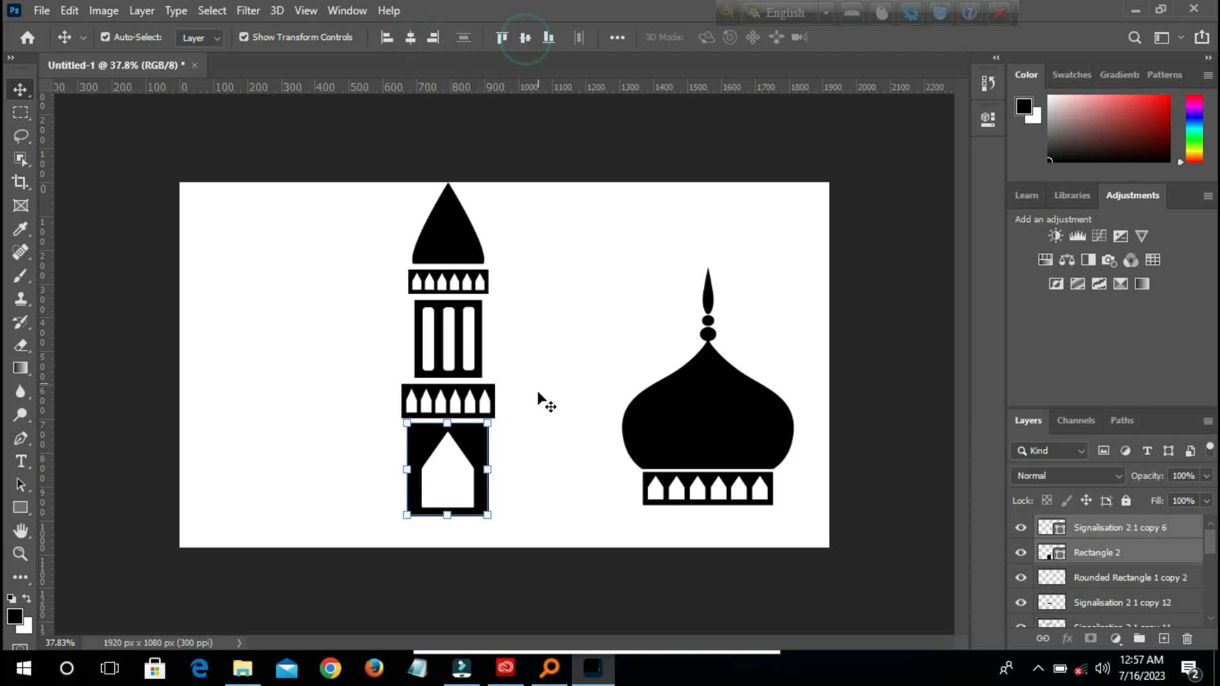
{"action": "left_click", "coordinate": [541, 433]}
Rasterize the layers of the large pointed window and the rectangle behind it
{"action": "left_click", "coordinate": [1081, 528]}
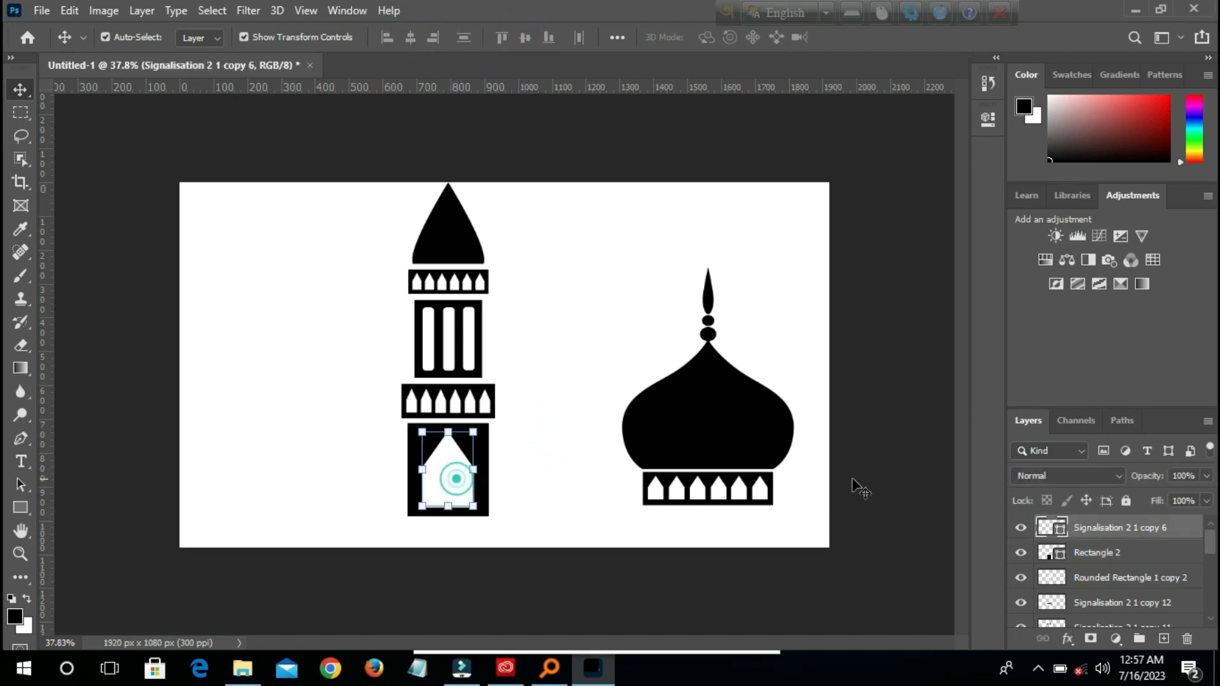
{"action": "right_click", "coordinate": [1083, 531]}
{"action": "left_click", "coordinate": [885, 272]}
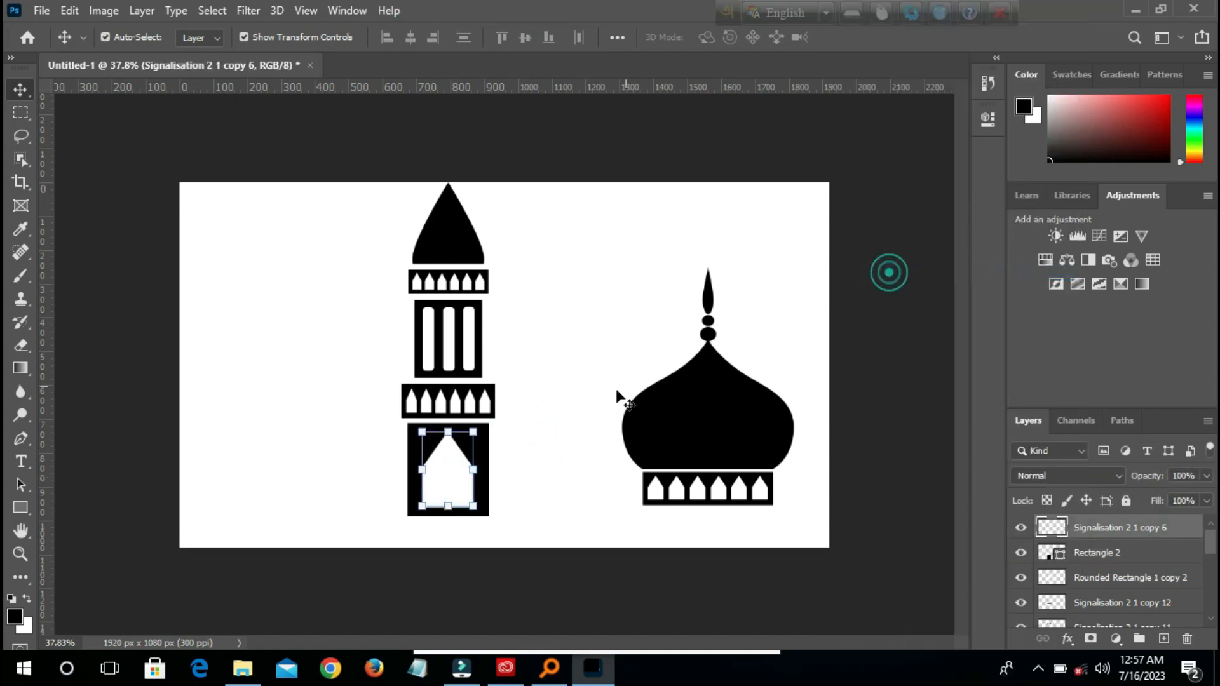
{"action": "left_click", "coordinate": [558, 395]}
{"action": "left_click", "coordinate": [473, 449]}
{"action": "right_click", "coordinate": [1090, 554]}
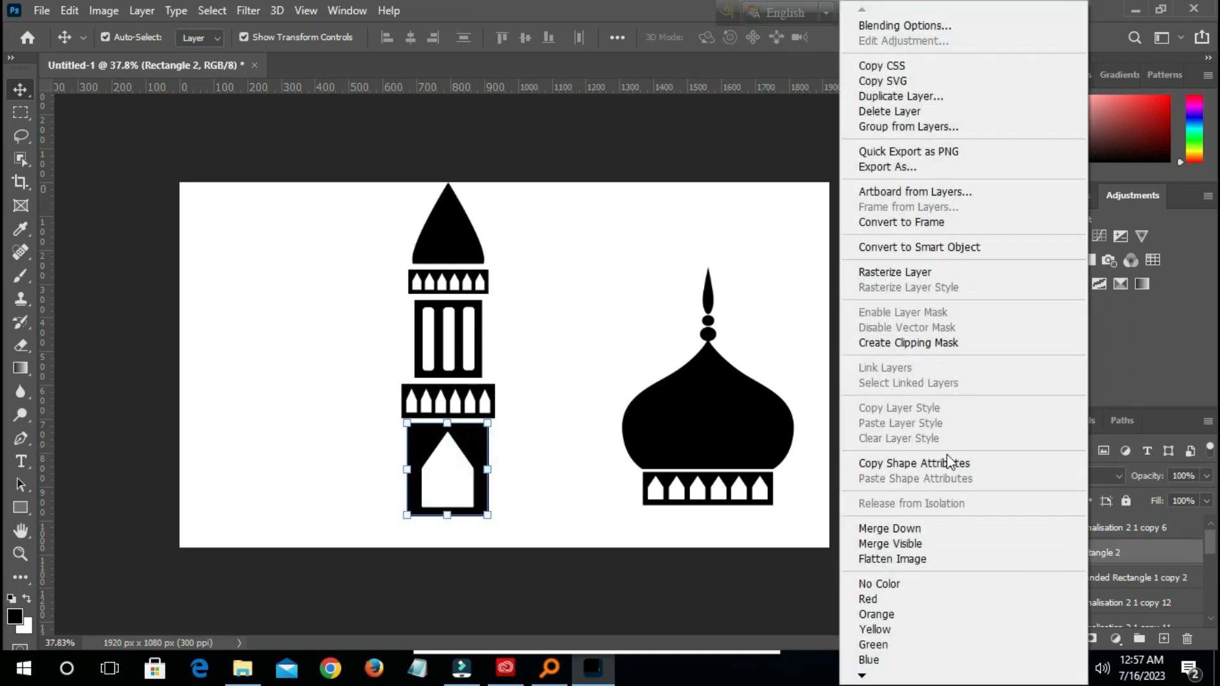
{"action": "left_click", "coordinate": [885, 273]}
Merge the large pointed window and its rectangle into a single layer
{"action": "left_click_drag", "start_coordinate": [535, 494], "coordinate": [394, 474]}
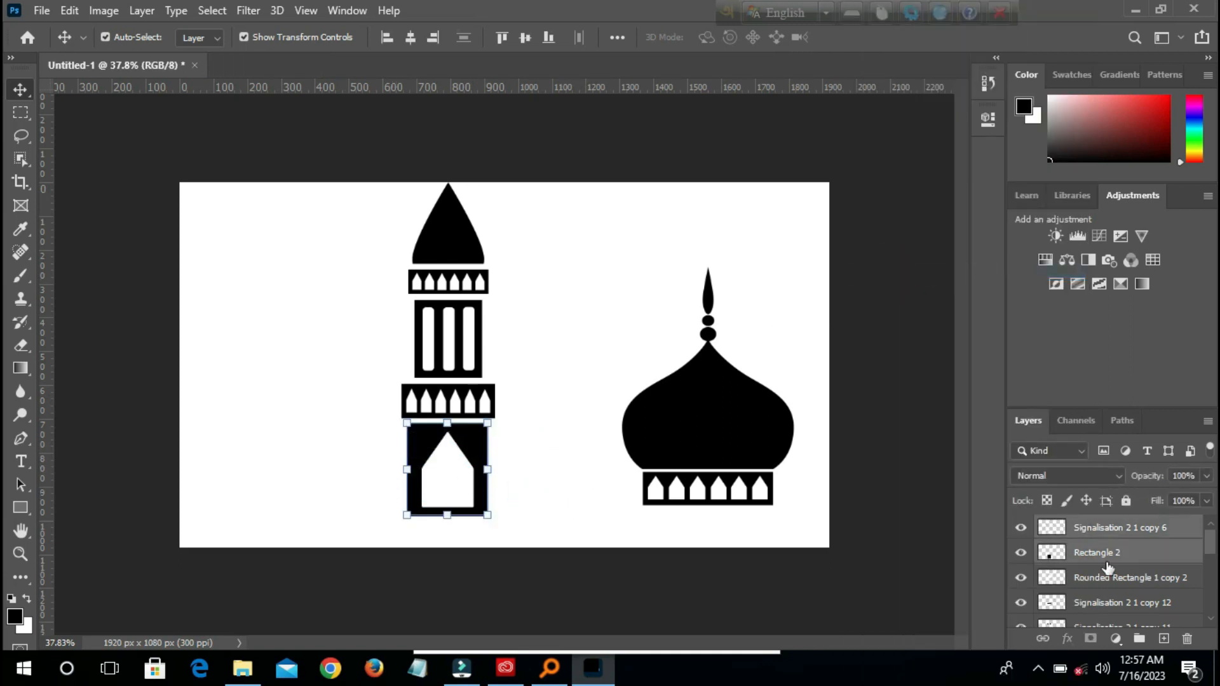
{"action": "right_click", "coordinate": [1096, 527]}
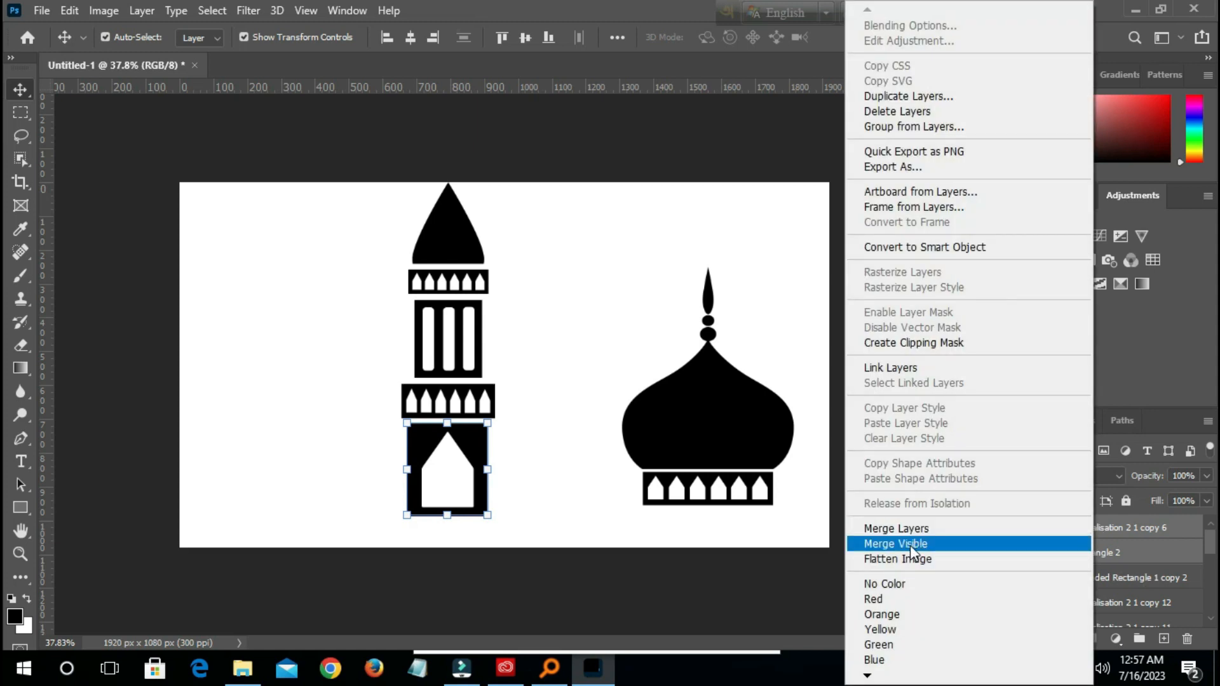
{"action": "left_click", "coordinate": [915, 529]}
{"action": "left_click", "coordinate": [547, 480]}
Scale the whole minaret to about 67% width and 75% height and place it just left of the dome
{"action": "left_click", "coordinate": [434, 482]}
{"action": "left_click_drag", "start_coordinate": [435, 482], "coordinate": [420, 260]}
{"action": "left_click", "coordinate": [536, 436]}
{"action": "left_click", "coordinate": [536, 455]}
{"action": "left_click", "coordinate": [494, 182]}
{"action": "left_click_drag", "start_coordinate": [476, 206], "coordinate": [464, 264]}
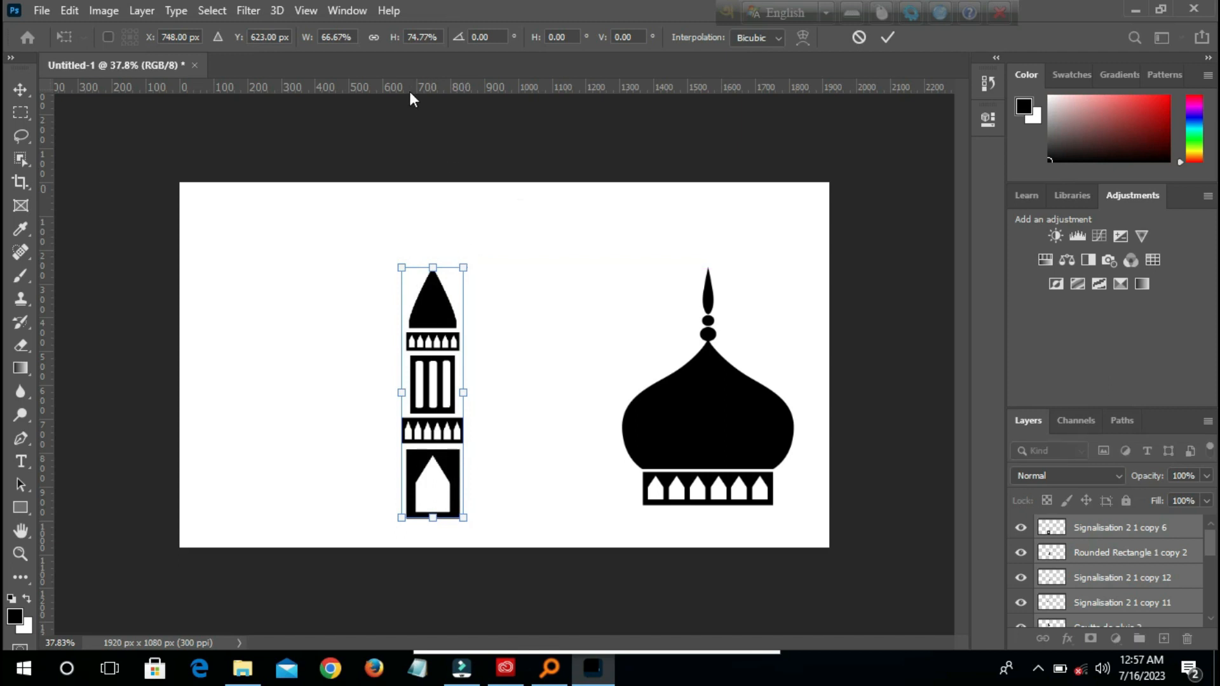
{"action": "left_click", "coordinate": [887, 39]}
{"action": "left_click_drag", "start_coordinate": [436, 307], "coordinate": [580, 259]}
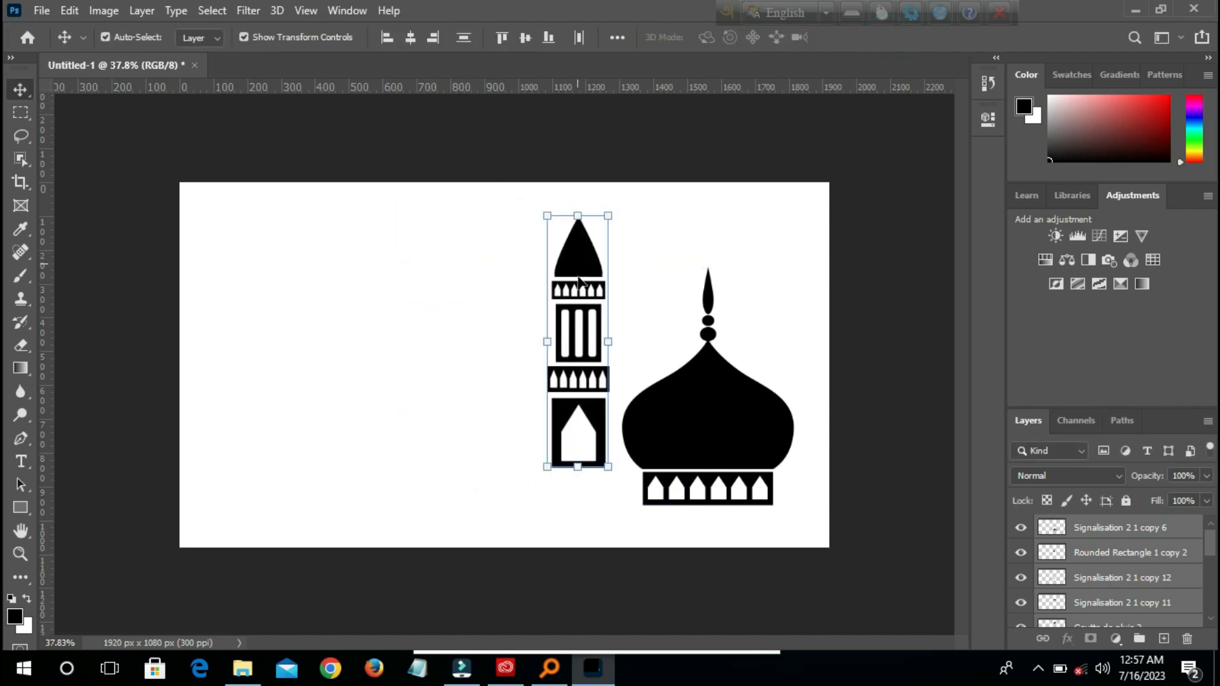
Duplicate the lower windowed band beneath the arched section and widen it to about 117%
{"action": "left_click_drag", "start_coordinate": [571, 373], "coordinate": [623, 493]}
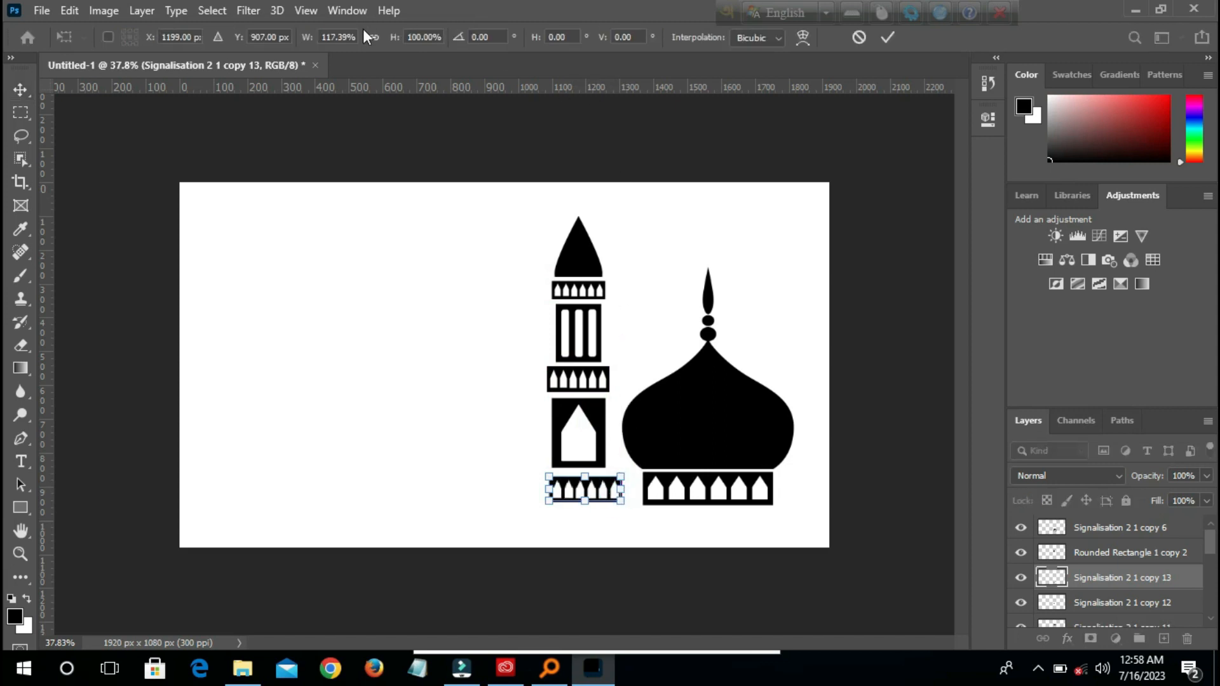
{"action": "left_click", "coordinate": [888, 40]}
{"action": "left_click", "coordinate": [466, 409]}
Align the horizontal centers of all the minaret's parts, including the new bottom band
{"action": "left_click_drag", "start_coordinate": [602, 524], "coordinate": [570, 222]}
{"action": "left_click", "coordinate": [411, 38]}
{"action": "left_click", "coordinate": [463, 300]}
Nudge the minaret's bottom band up and its middle windowed band slightly down to even out the gaps
{"action": "left_click", "coordinate": [603, 495]}
{"action": "key", "text": "Up"}
{"action": "key", "text": "Up"}
{"action": "key", "text": "Up"}
{"action": "key", "text": "Up"}
{"action": "key", "text": "Up"}
{"action": "key", "text": "Up"}
{"action": "key", "text": "Up"}
{"action": "key", "text": "Up"}
{"action": "key", "text": "Up"}
{"action": "key", "text": "Up"}
{"action": "key", "text": "Up"}
{"action": "key", "text": "Up"}
{"action": "key", "text": "Up"}
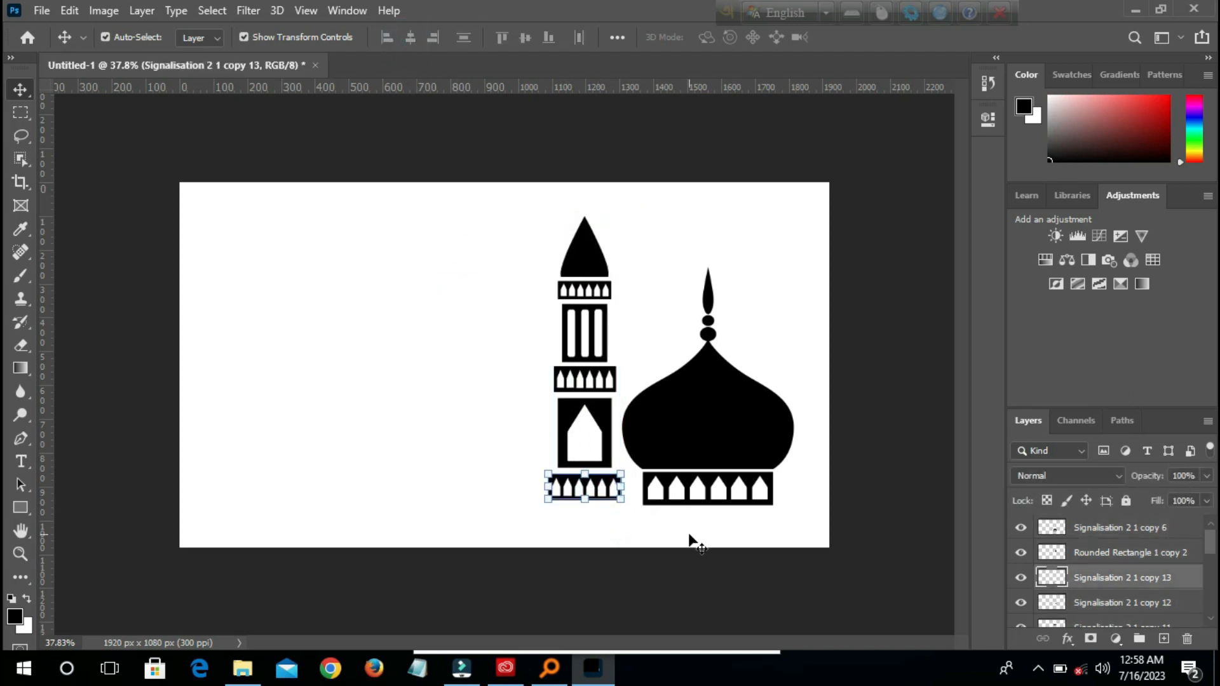
{"action": "left_click", "coordinate": [688, 535]}
{"action": "left_click", "coordinate": [605, 385]}
{"action": "key", "text": "Down"}
{"action": "key", "text": "Down"}
{"action": "key", "text": "Down"}
{"action": "key", "text": "Down"}
{"action": "key", "text": "Down"}
{"action": "left_click", "coordinate": [644, 309]}
{"action": "left_click", "coordinate": [591, 497]}
Stretch the whole minaret to about 112% height, lining its base up with the bottom of the dome's base
{"action": "left_click", "coordinate": [684, 210]}
{"action": "left_click_drag", "start_coordinate": [601, 521], "coordinate": [585, 189]}
{"action": "key", "text": "ctrl+t"}
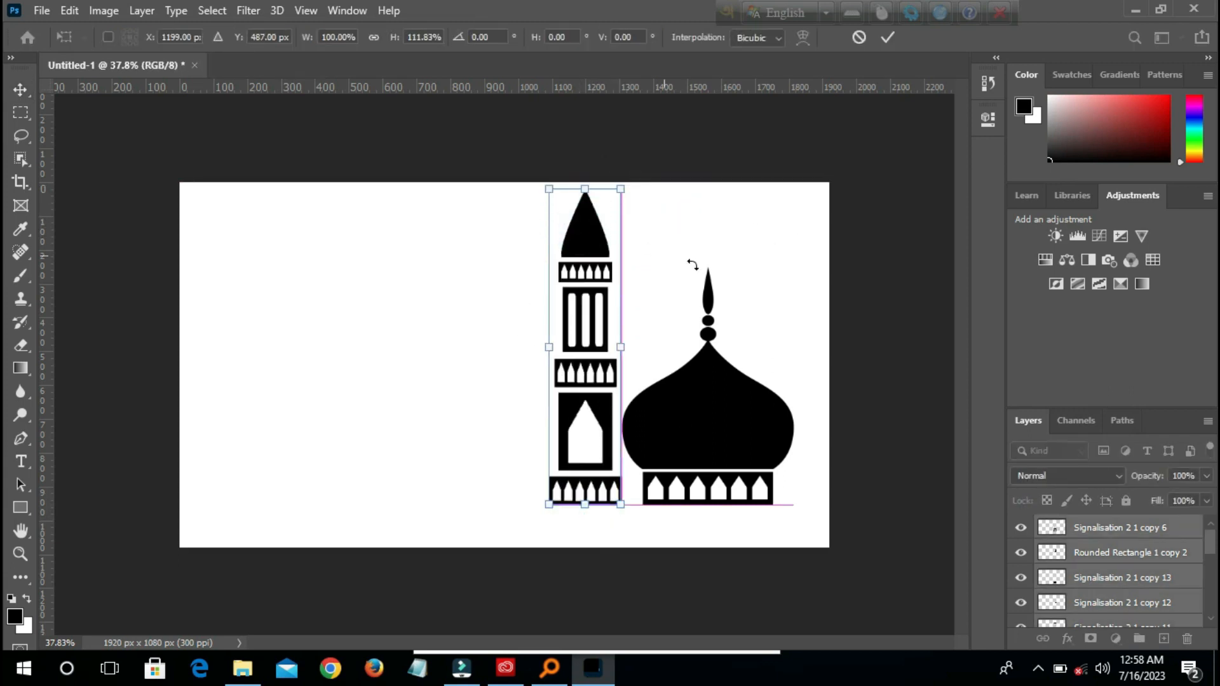
{"action": "left_click", "coordinate": [887, 37]}
{"action": "left_click", "coordinate": [763, 223]}
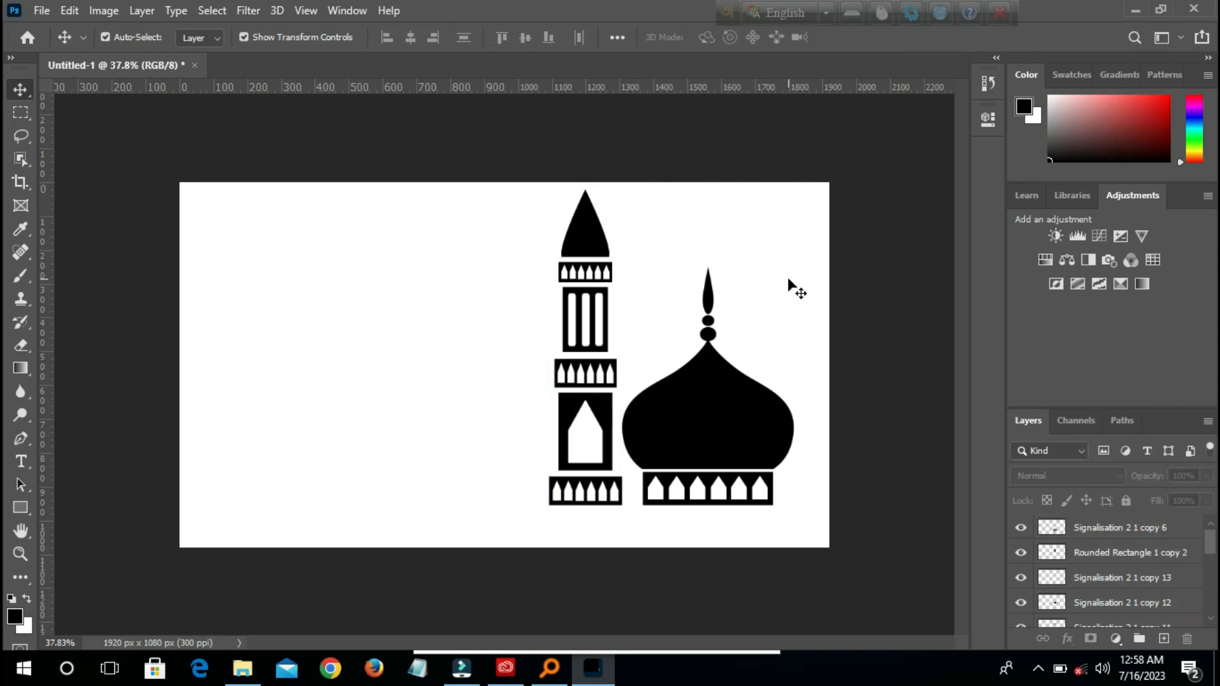
Draw a black rectangle about 835 x 88 px beneath the minaret and dome, and nudge it down slightly
{"action": "key", "text": "u"}
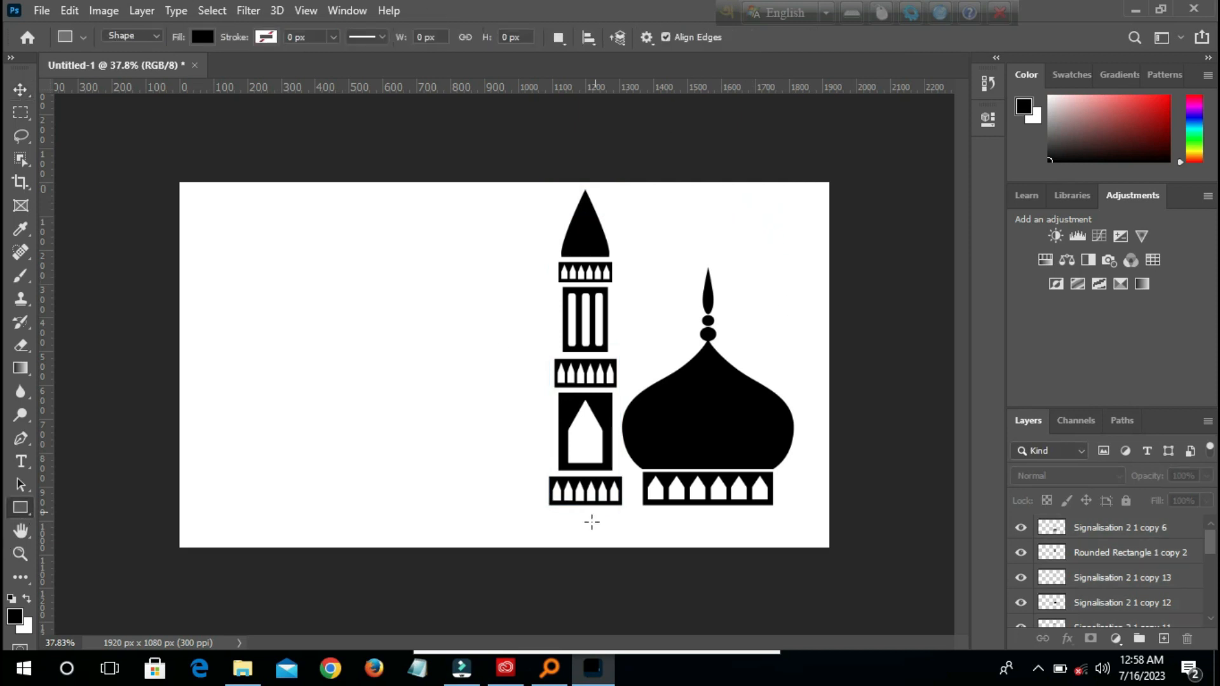
{"action": "left_click_drag", "start_coordinate": [530, 509], "coordinate": [845, 539]}
{"action": "left_click", "coordinate": [938, 113]}
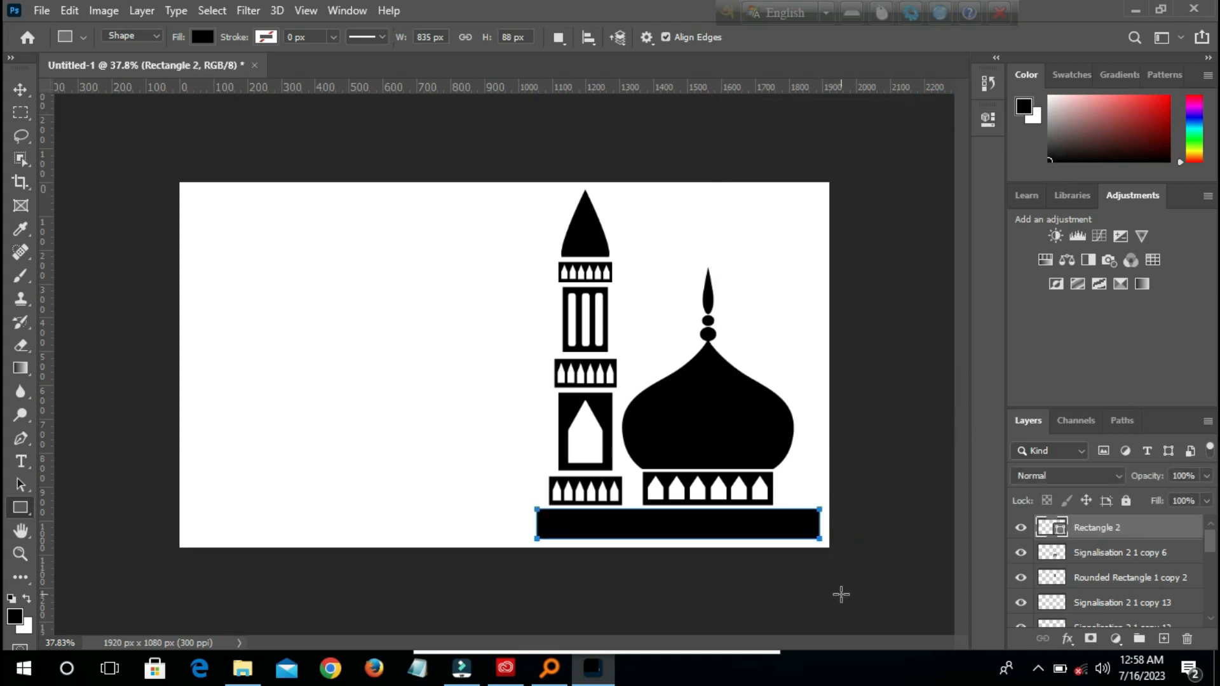
{"action": "left_click", "coordinate": [18, 93]}
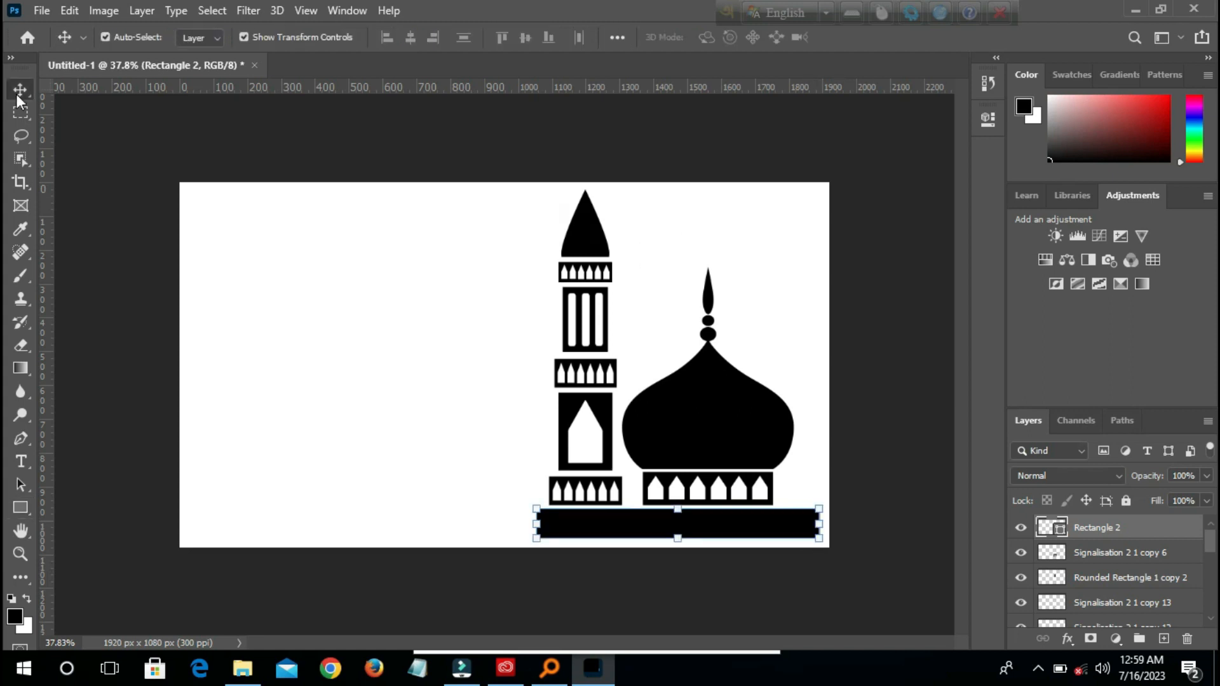
{"action": "key", "text": "Down"}
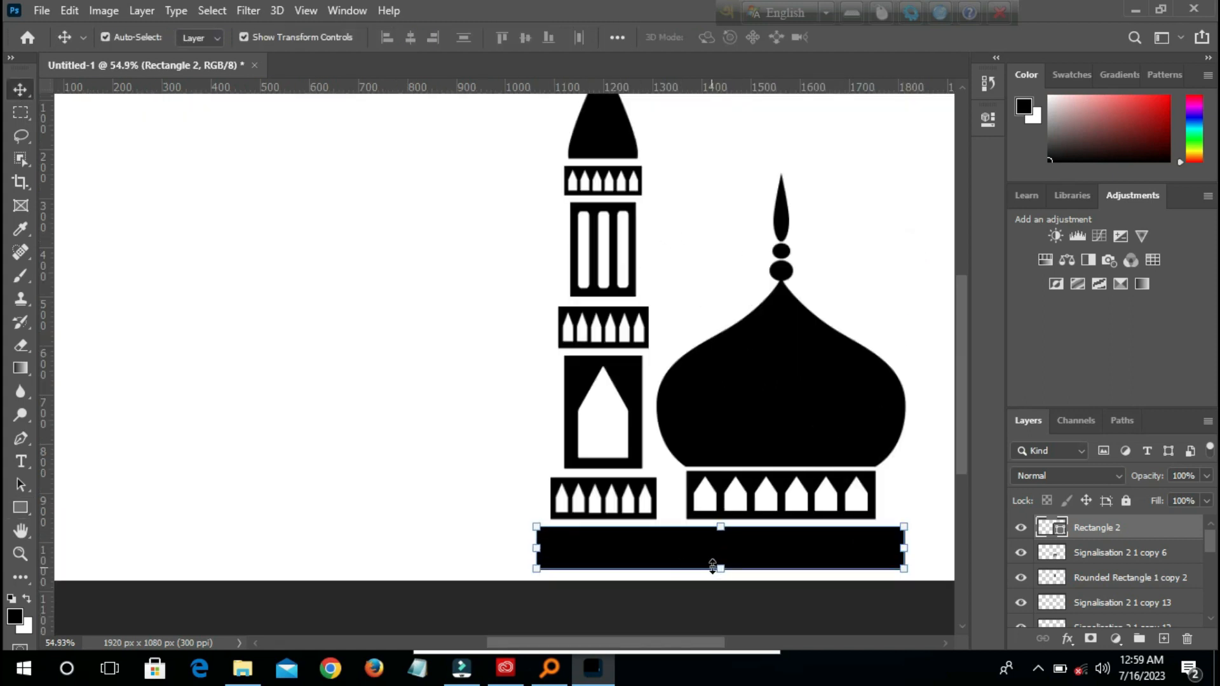
Reduce the rectangle's height from its lower edge to less than half, making it a thin ground bar
{"action": "left_click_drag", "start_coordinate": [722, 567], "coordinate": [725, 545]}
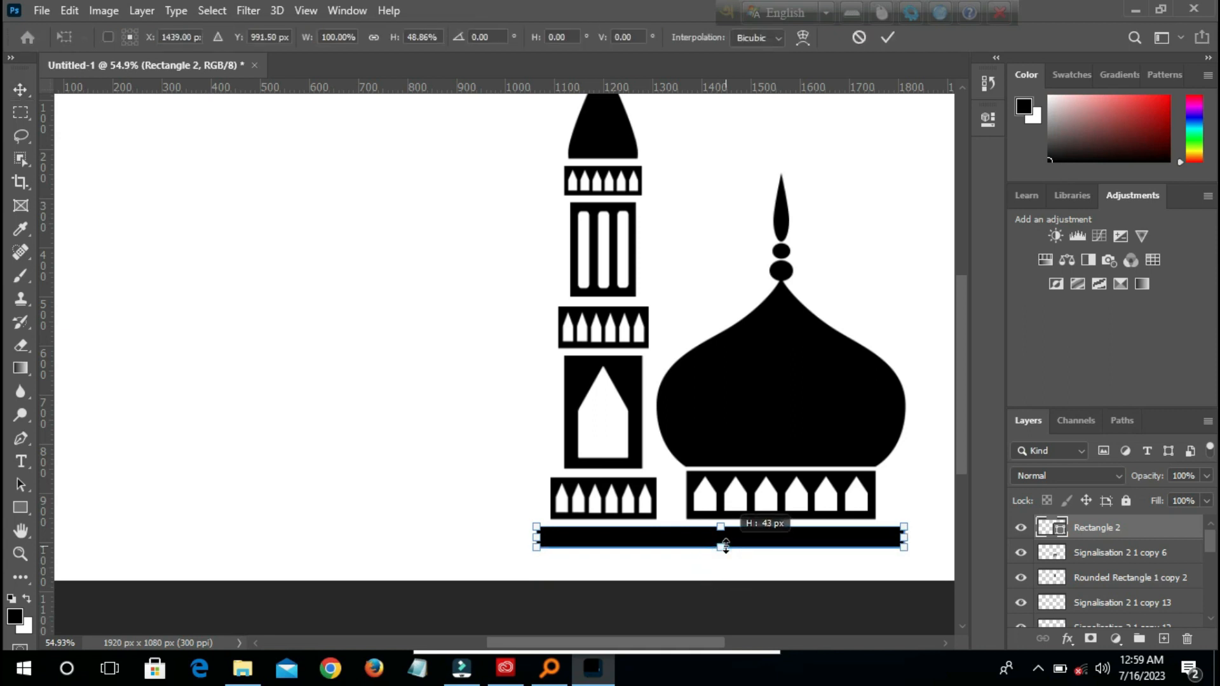
{"action": "left_click_drag", "start_coordinate": [728, 550], "coordinate": [721, 544]}
{"action": "key", "text": "Return"}
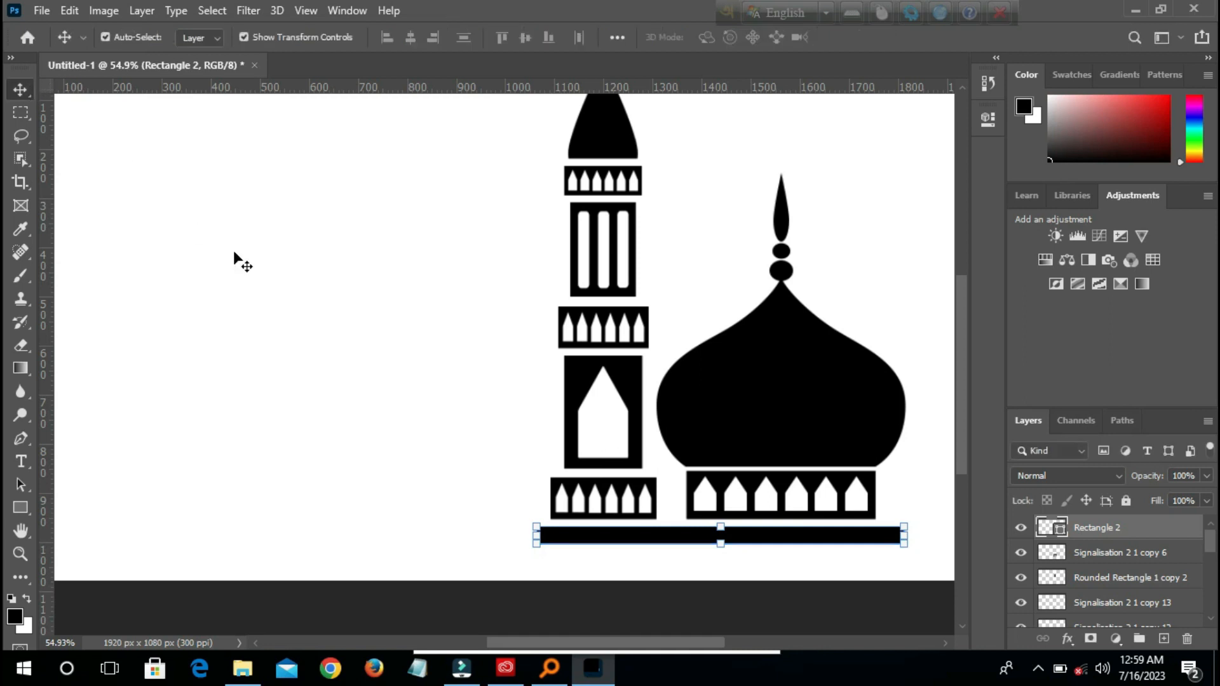
{"action": "left_click", "coordinate": [343, 302]}
{"action": "scroll", "coordinate": [415, 327], "scroll_direction": "down", "scroll_amount": 2}
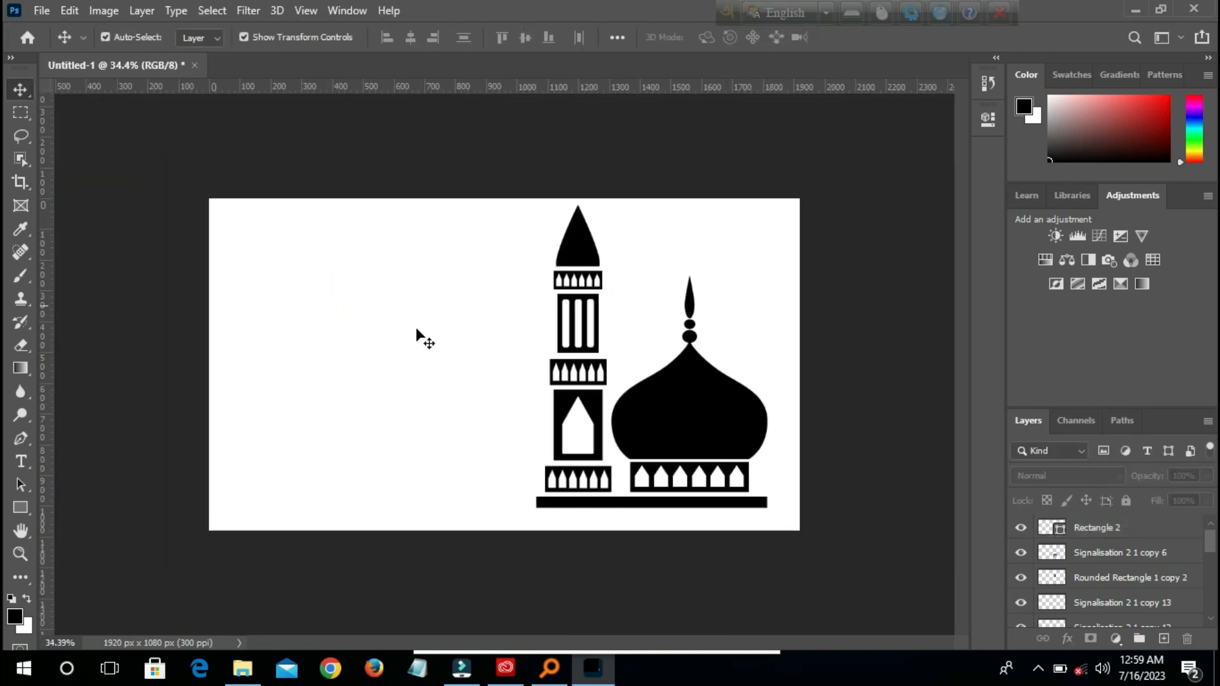
Extend the ground bar leftward to about 123% width and shift the whole drawing toward the middle of the canvas
{"action": "left_click", "coordinate": [621, 502]}
{"action": "left_click_drag", "start_coordinate": [500, 501], "coordinate": [476, 500]}
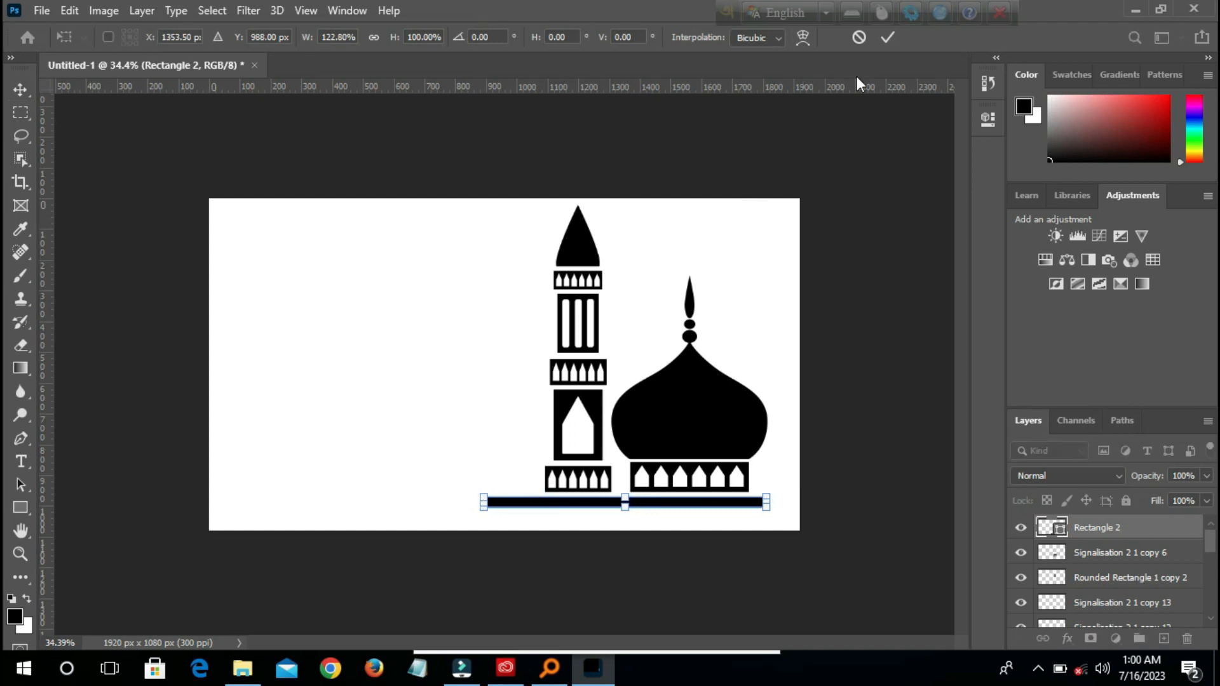
{"action": "left_click", "coordinate": [888, 39]}
{"action": "left_click", "coordinate": [756, 269]}
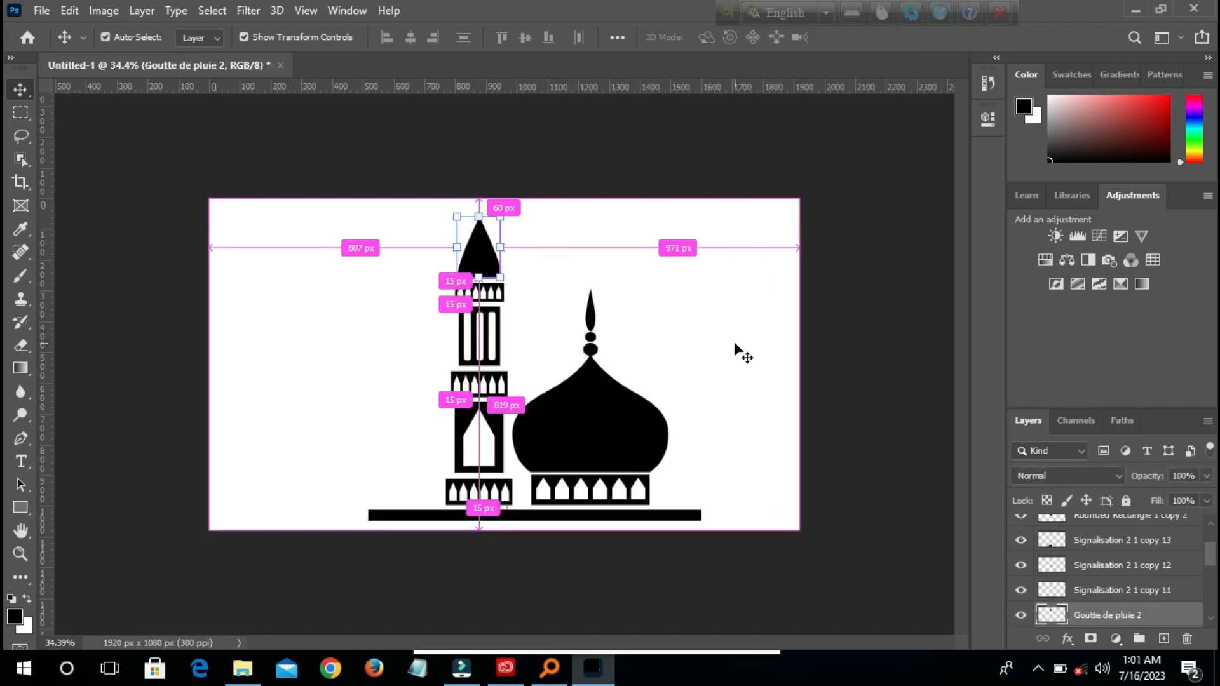
{"action": "left_click", "coordinate": [735, 349]}
Widen the ground bar on both sides to about 127% and nudge it down, leaving a narrow gap under the buildings
{"action": "left_click", "coordinate": [686, 516]}
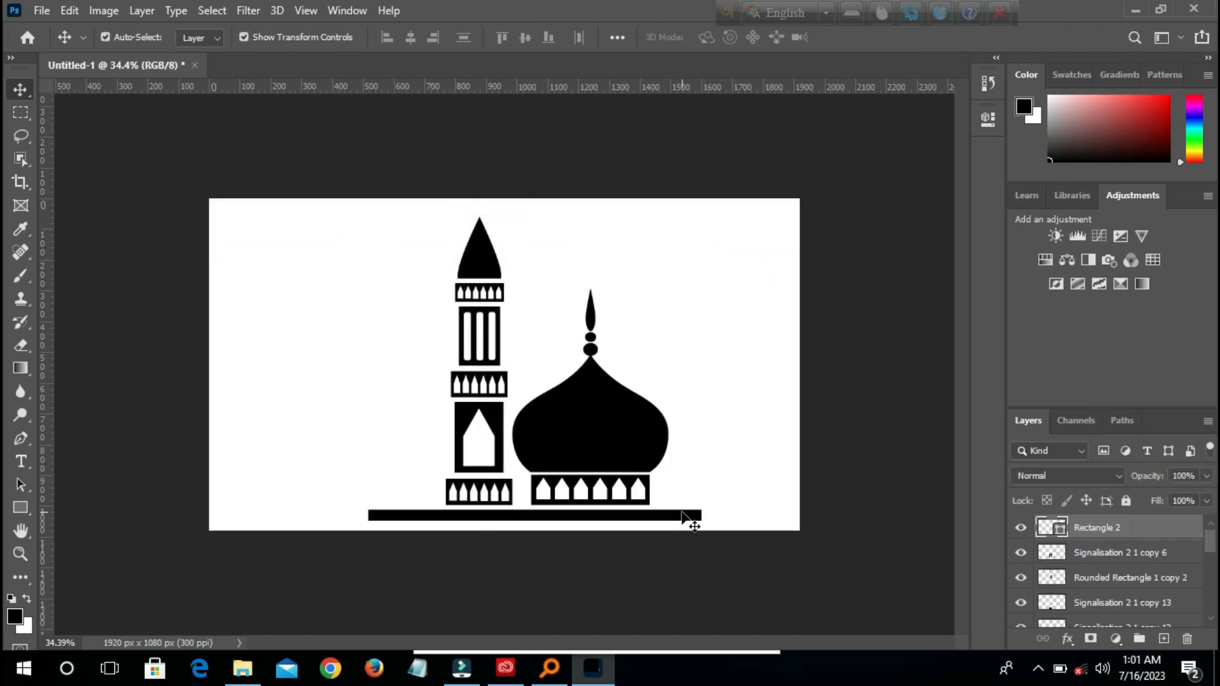
{"action": "left_click_drag", "start_coordinate": [702, 515], "coordinate": [731, 518]}
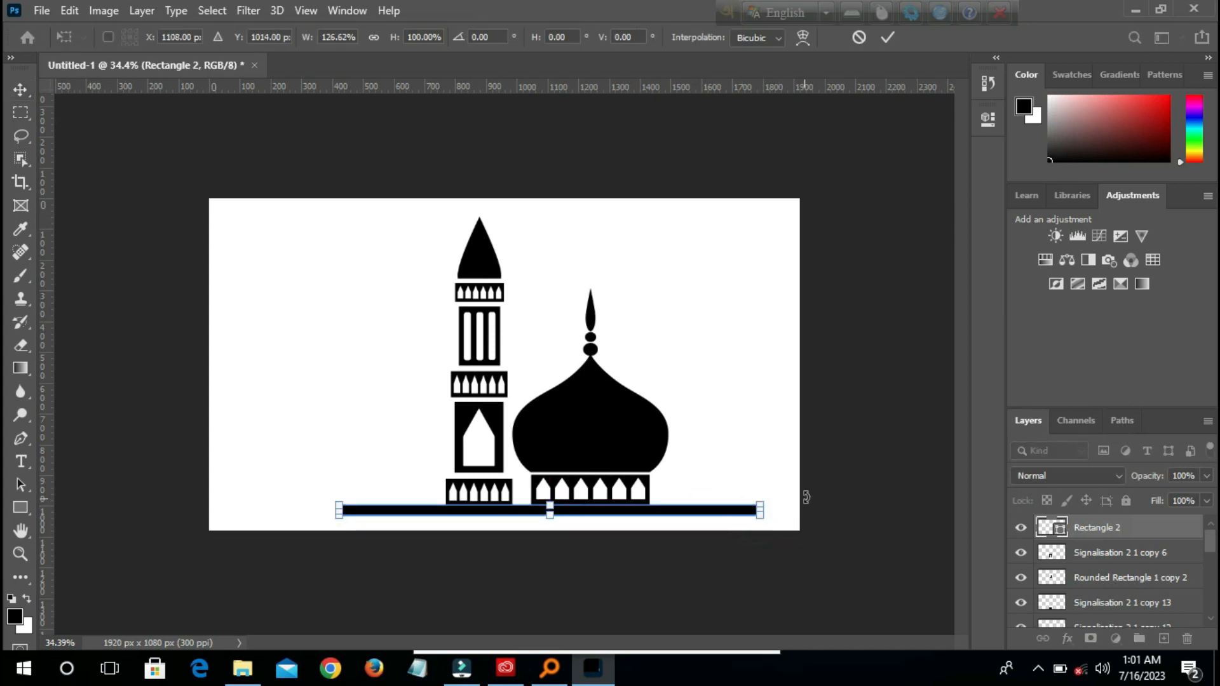
{"action": "key", "text": "Down"}
{"action": "key", "text": "Down"}
{"action": "key", "text": "Down"}
{"action": "key", "text": "Down"}
{"action": "key", "text": "Down"}
{"action": "key", "text": "Down"}
{"action": "key", "text": "Down"}
{"action": "key", "text": "Down"}
{"action": "key", "text": "Down"}
{"action": "key", "text": "Down"}
{"action": "key", "text": "Down"}
{"action": "key", "text": "Down"}
{"action": "key", "text": "Down"}
{"action": "key", "text": "Down"}
{"action": "key", "text": "Down"}
{"action": "key", "text": "Down"}
{"action": "key", "text": "Down"}
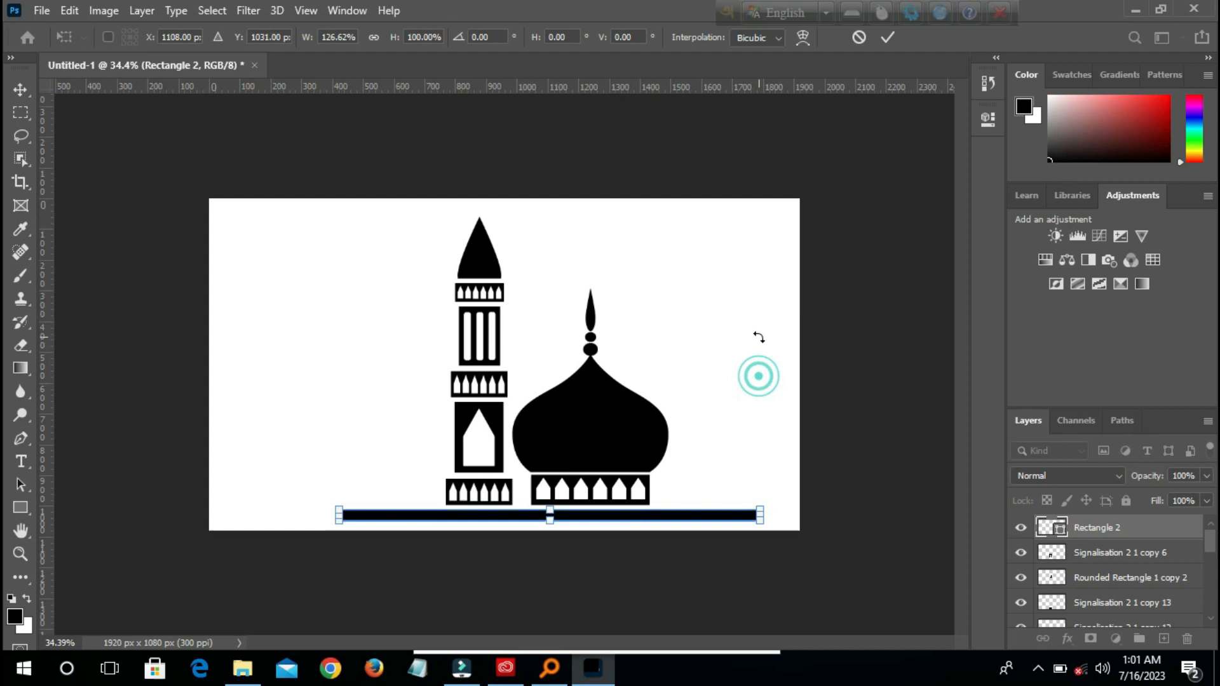
{"action": "left_click", "coordinate": [887, 38]}
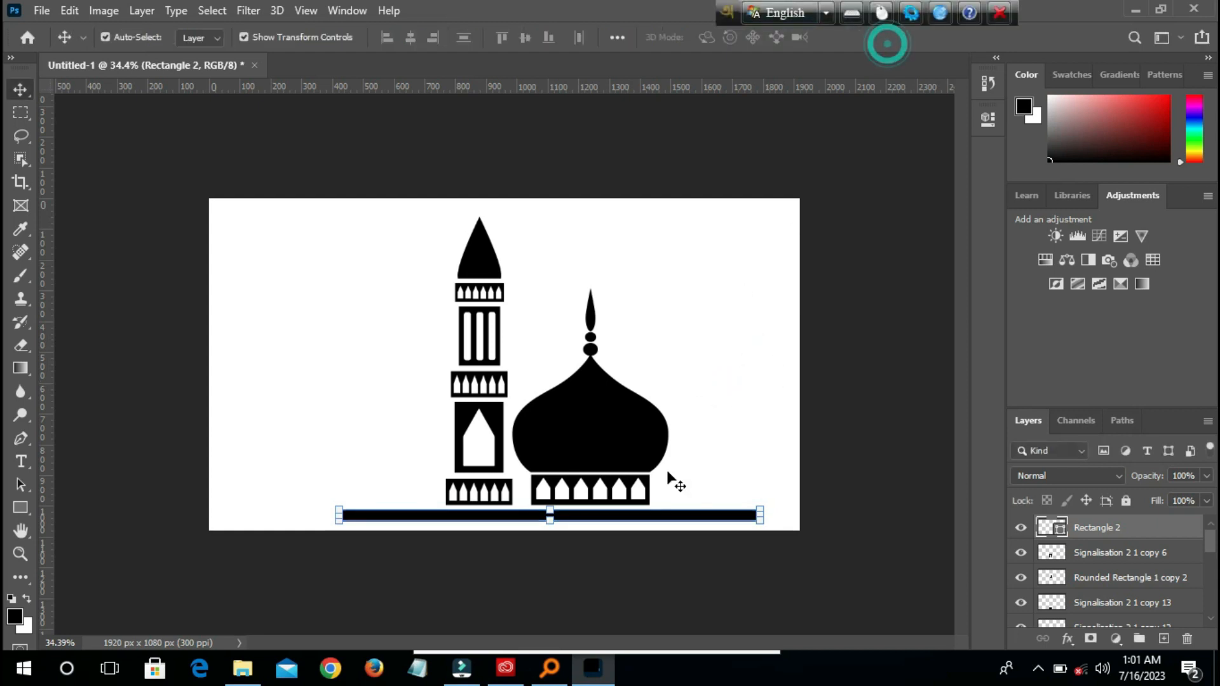
{"action": "left_click", "coordinate": [684, 358]}
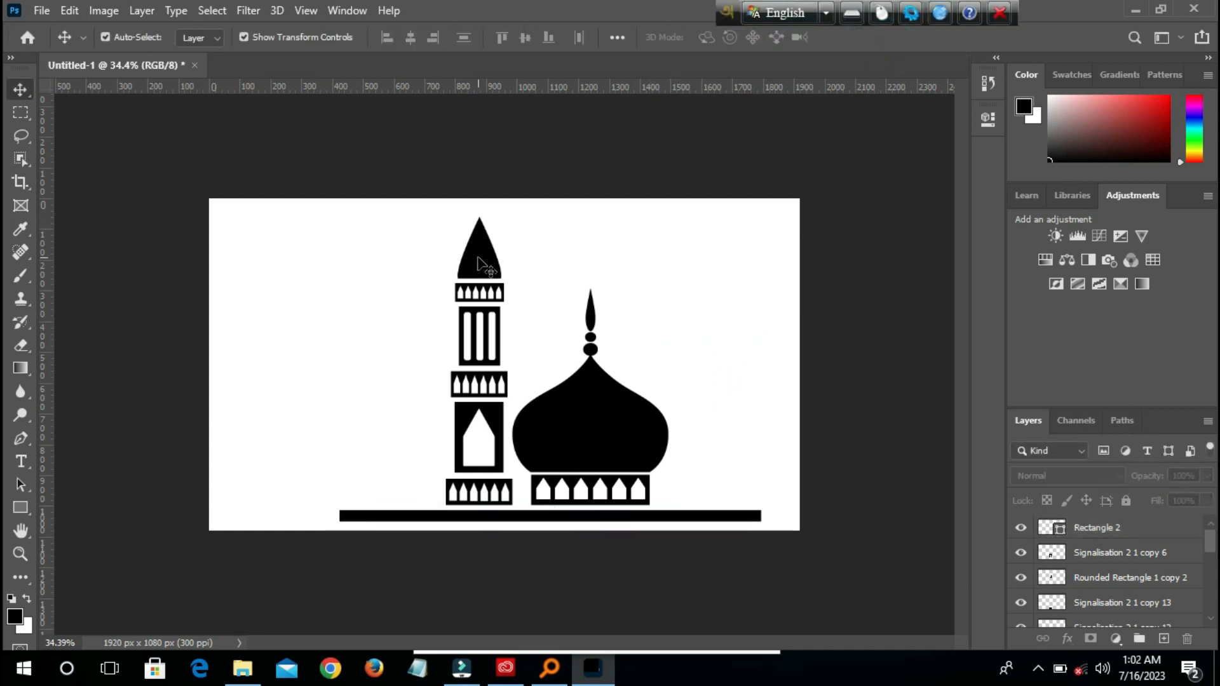
Draw a black spade custom shape about 192 x 228 px in the empty area beside the minaret
{"action": "right_click", "coordinate": [27, 511]}
{"action": "left_click", "coordinate": [81, 592]}
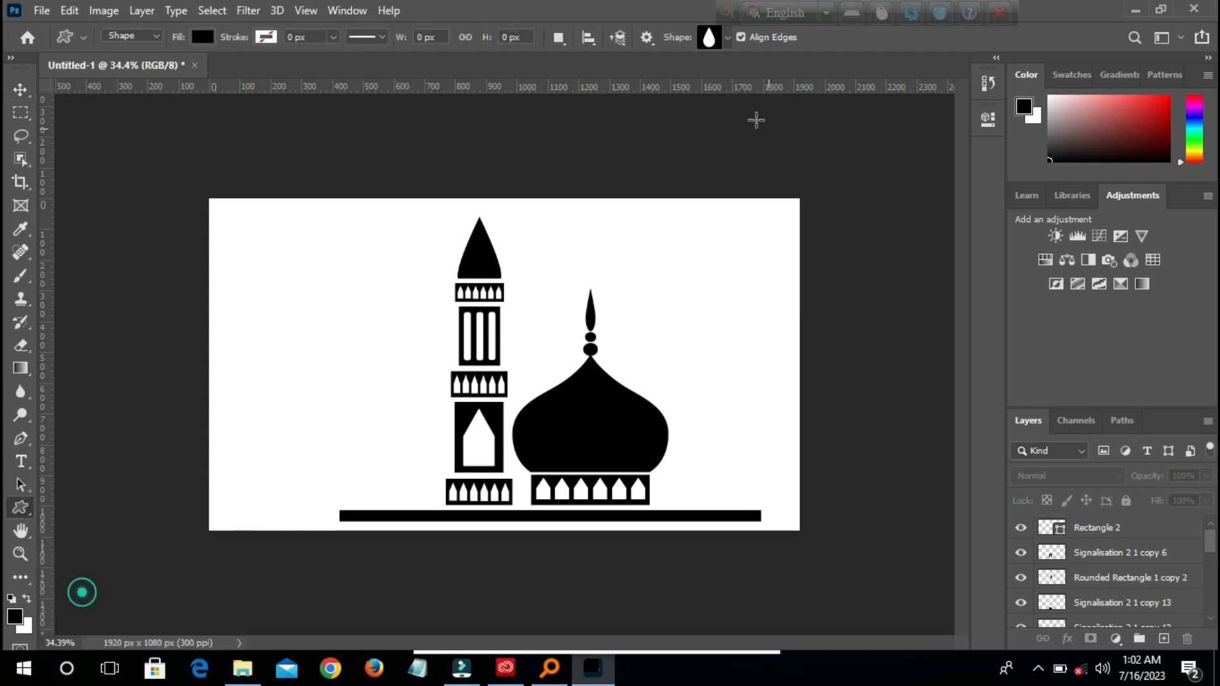
{"action": "left_click", "coordinate": [727, 38]}
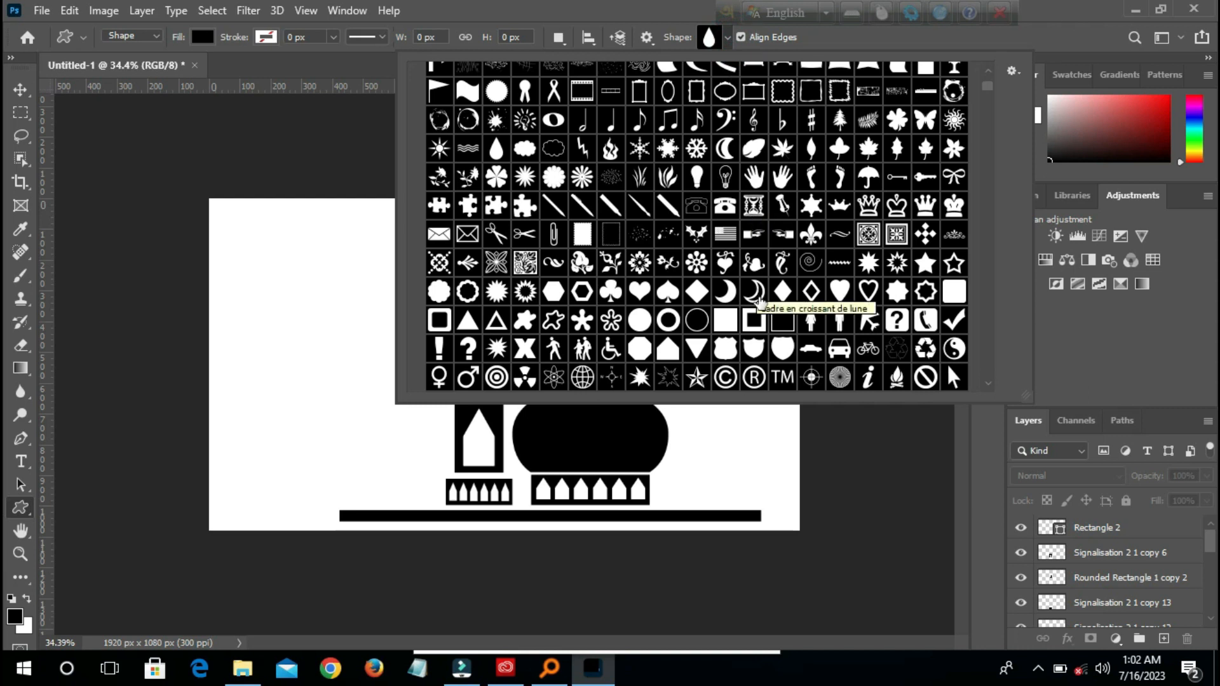
{"action": "scroll", "coordinate": [760, 300], "scroll_direction": "up", "scroll_amount": 1}
{"action": "left_click", "coordinate": [666, 323]}
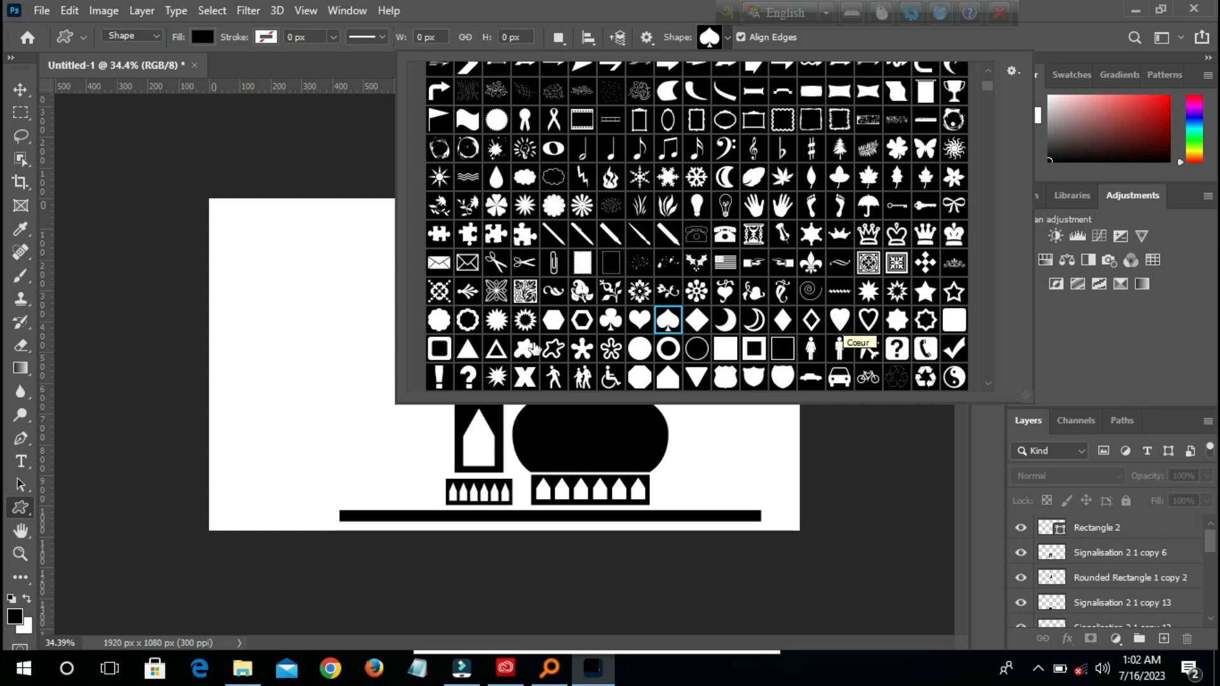
{"action": "left_click_drag", "start_coordinate": [308, 319], "coordinate": [368, 390]}
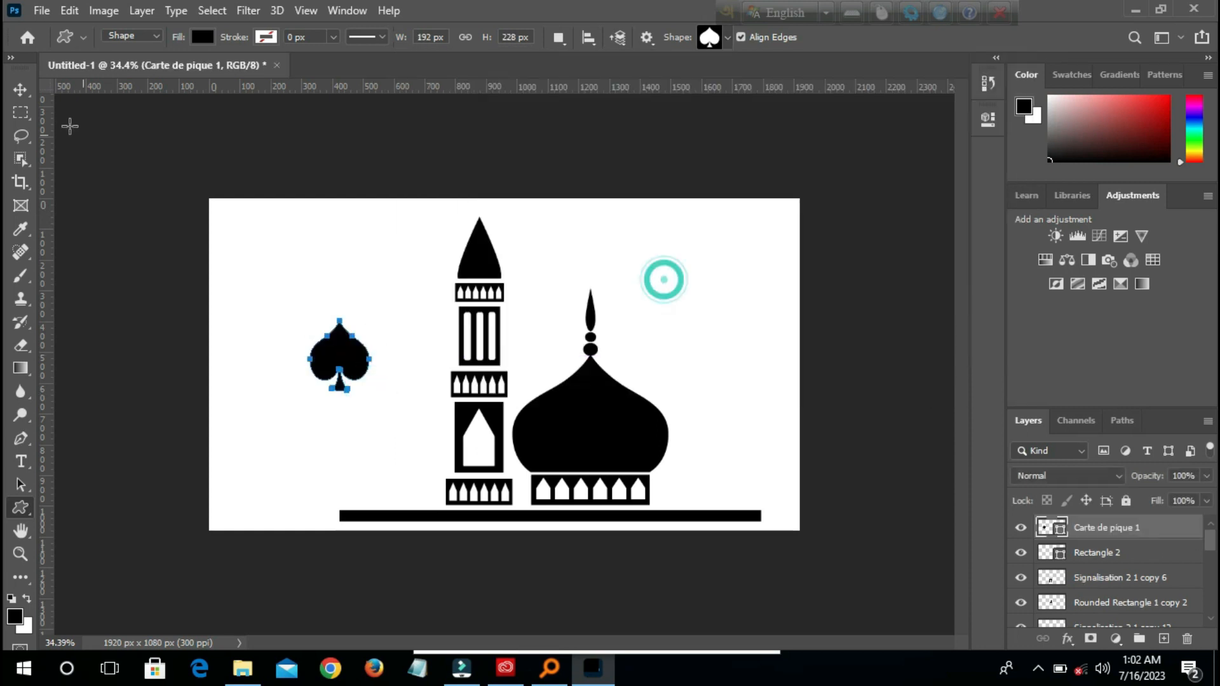
{"action": "left_click", "coordinate": [21, 89]}
{"action": "left_click", "coordinate": [272, 441]}
{"action": "scroll", "coordinate": [362, 387], "scroll_direction": "up", "scroll_amount": 3}
{"action": "left_click_drag", "start_coordinate": [249, 359], "coordinate": [270, 379]}
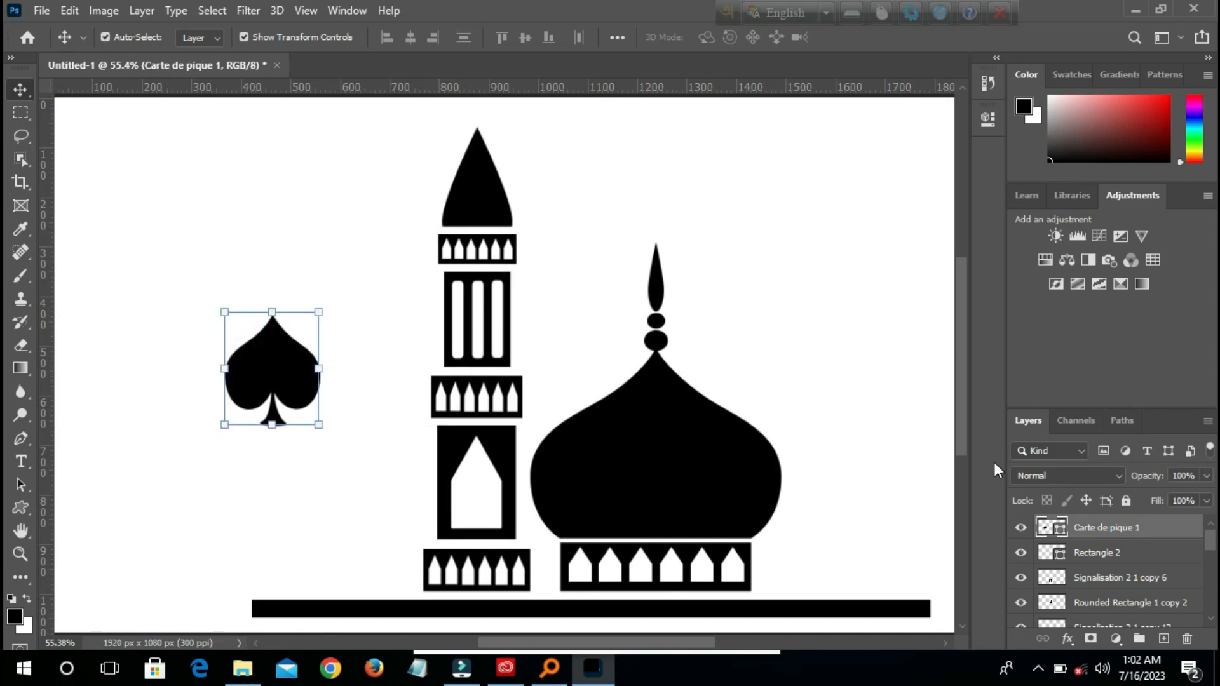
Rasterize the spade layer and erase its lower half, keeping only the pointed dome top
{"action": "right_click", "coordinate": [1109, 533]}
{"action": "left_click", "coordinate": [900, 271]}
{"action": "left_click", "coordinate": [20, 112]}
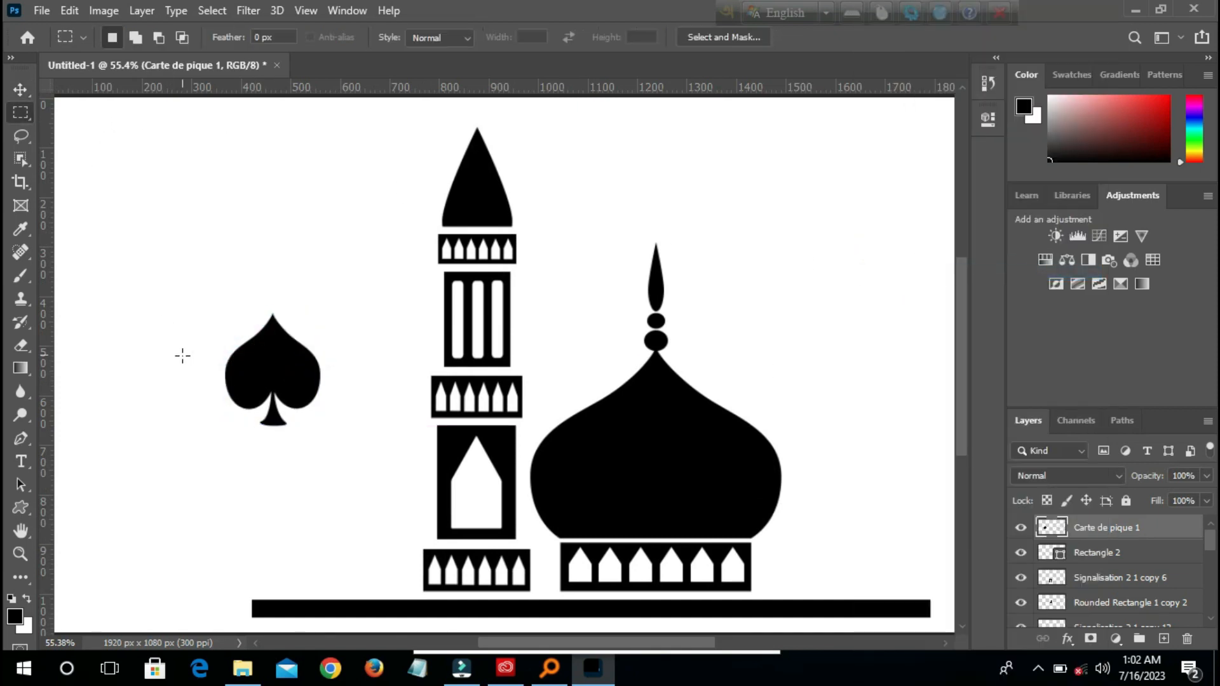
{"action": "left_click_drag", "start_coordinate": [211, 375], "coordinate": [386, 455]}
{"action": "key", "text": "Delete"}
{"action": "right_click", "coordinate": [355, 274]}
{"action": "left_click", "coordinate": [396, 284]}
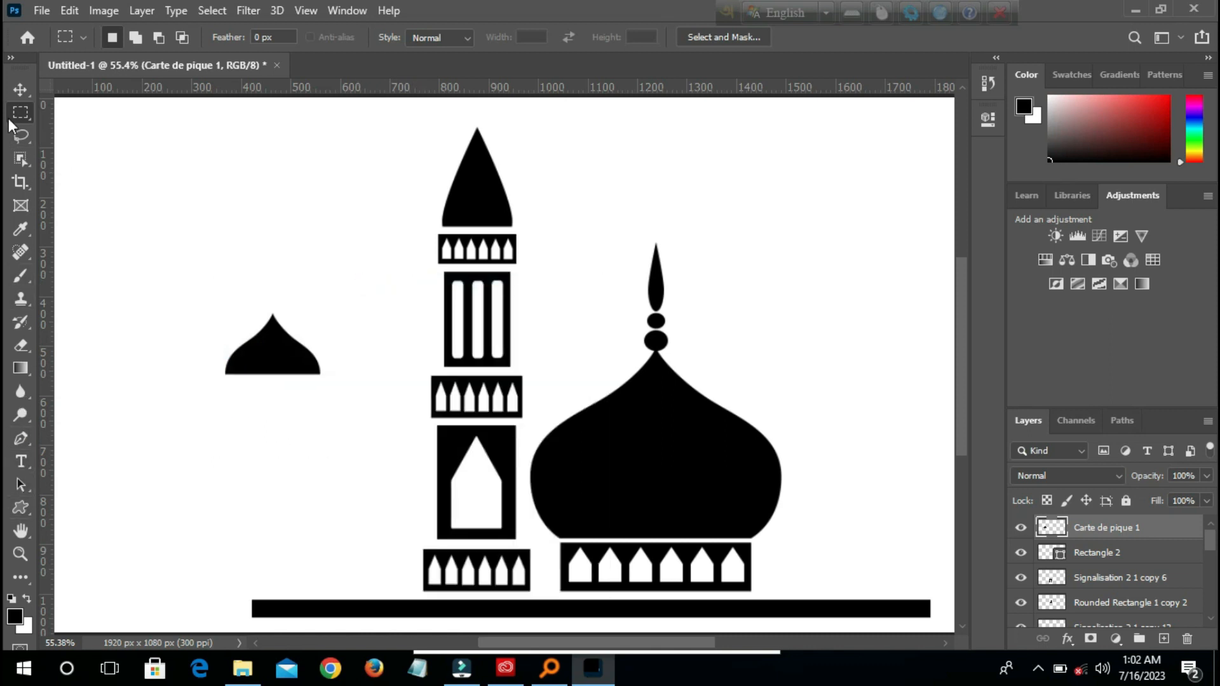
Draw a black rectangle about 196 x 50 px under the small dome top and align their horizontal centers
{"action": "left_click", "coordinate": [18, 509]}
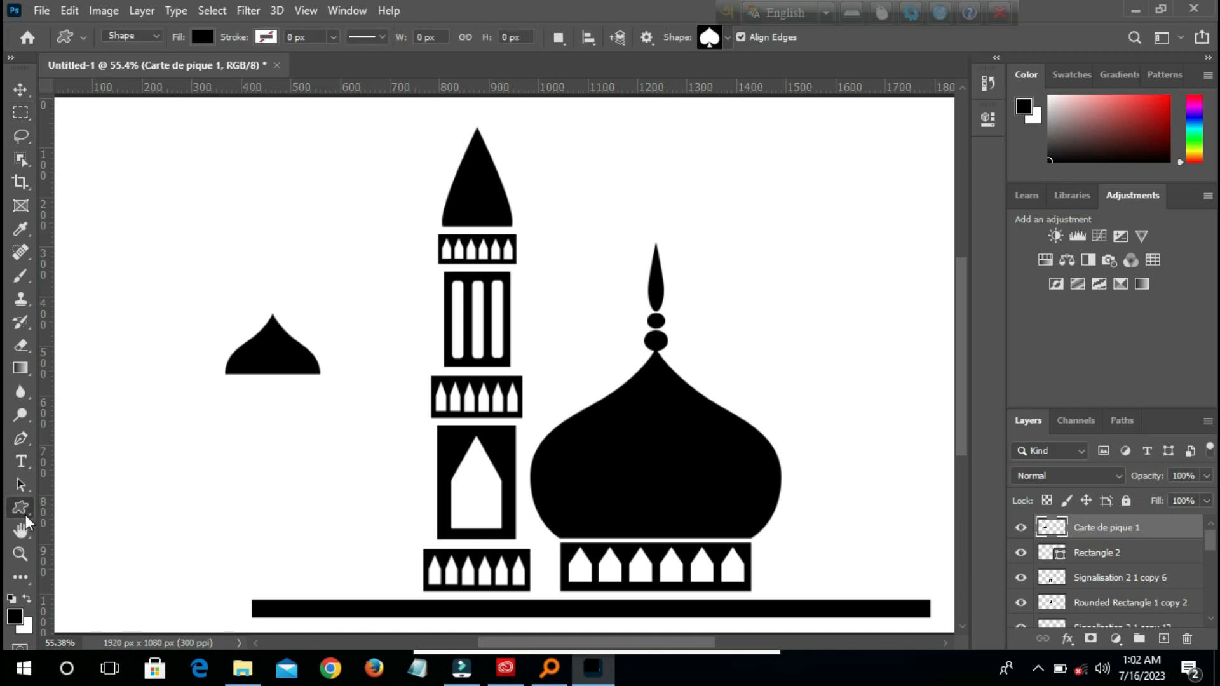
{"action": "right_click", "coordinate": [22, 513]}
{"action": "left_click", "coordinate": [95, 509]}
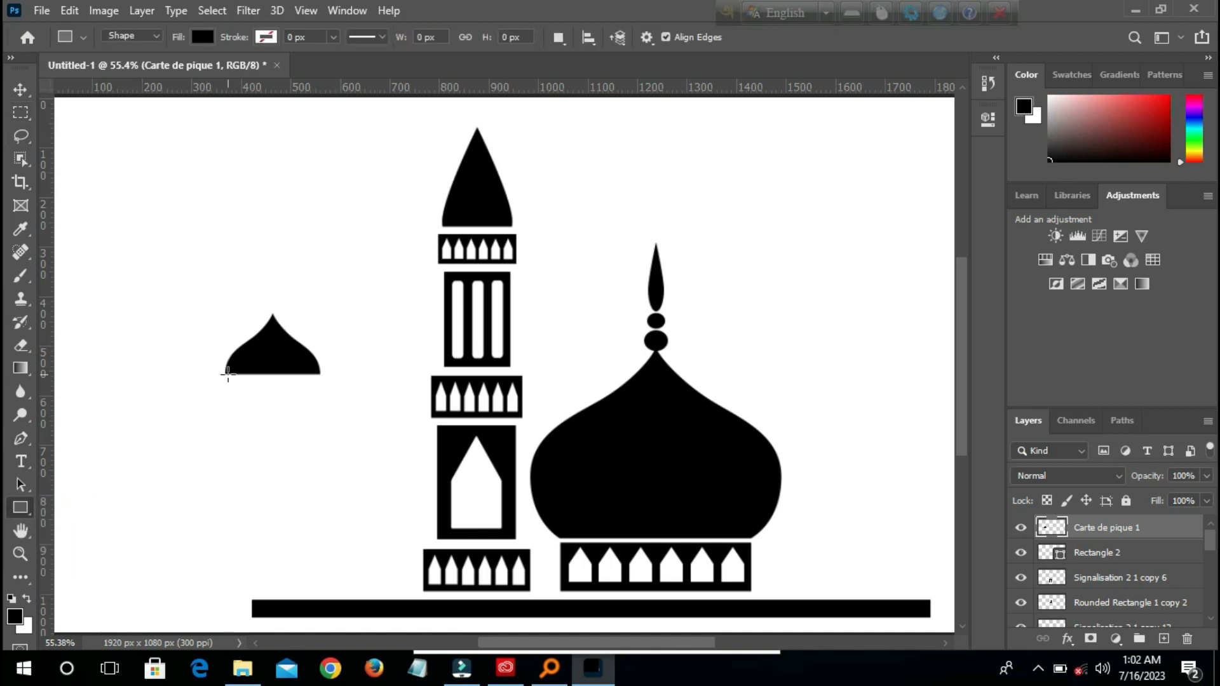
{"action": "left_click_drag", "start_coordinate": [221, 375], "coordinate": [319, 400]}
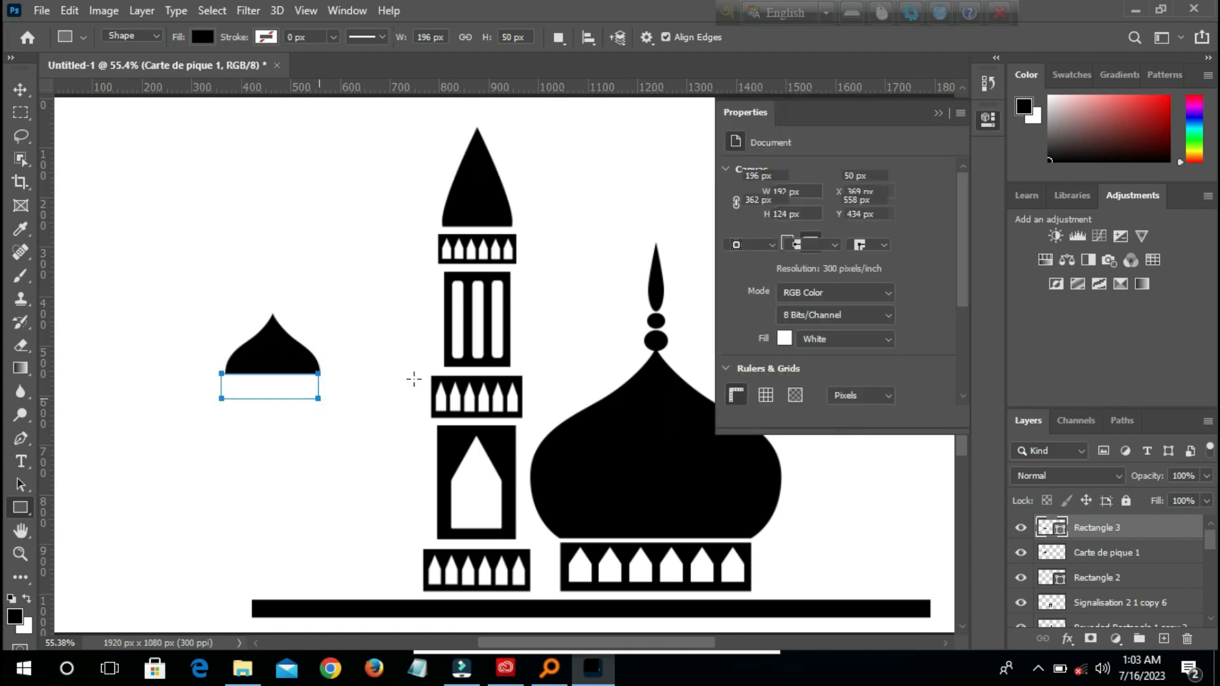
{"action": "left_click", "coordinate": [24, 91]}
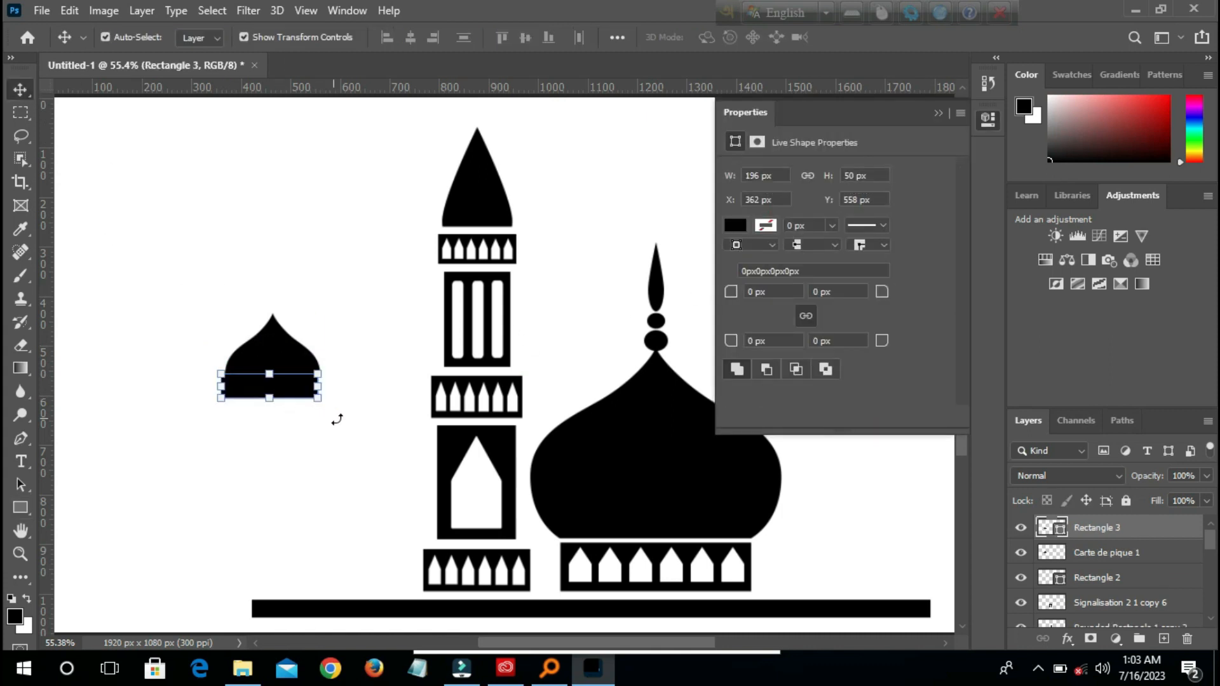
{"action": "left_click_drag", "start_coordinate": [350, 442], "coordinate": [217, 308]}
{"action": "left_click", "coordinate": [420, 37]}
{"action": "left_click", "coordinate": [364, 216]}
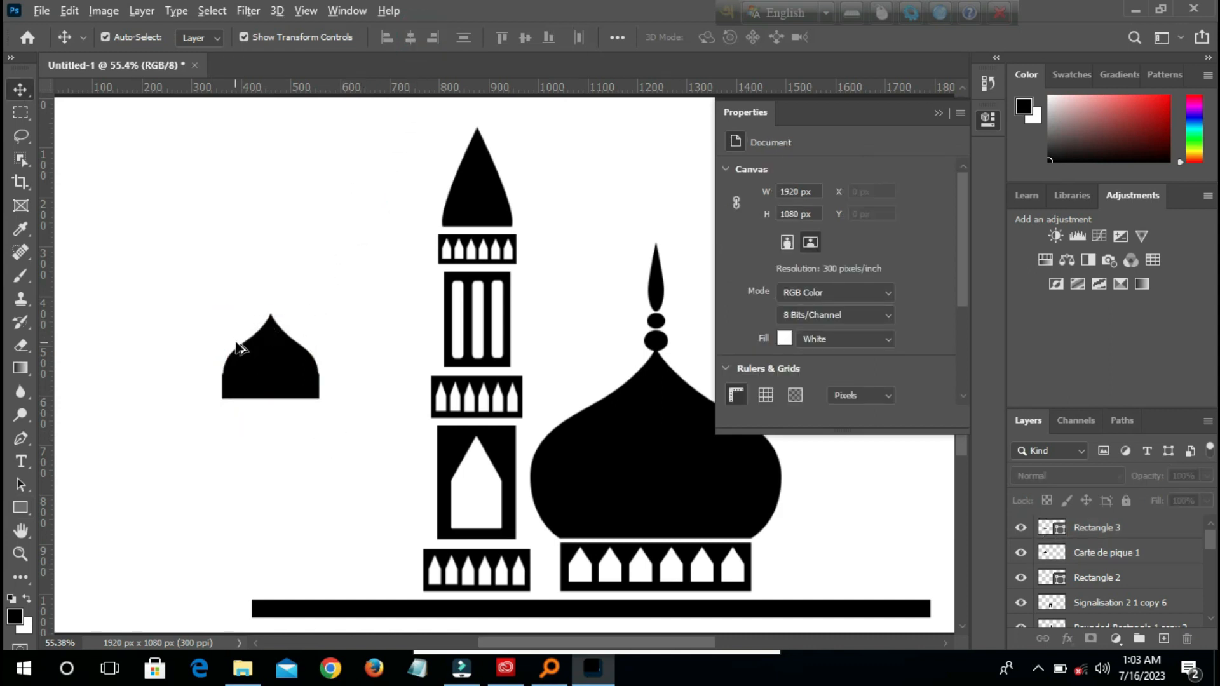
Trim both sides of the small dome's base rectangle to 192 px wide, flush with the dome's edges
{"action": "scroll", "coordinate": [241, 346], "scroll_direction": "up", "scroll_amount": 5}
{"action": "scroll", "coordinate": [245, 346], "scroll_direction": "up", "scroll_amount": 2}
{"action": "left_click", "coordinate": [304, 468]}
{"action": "left_click_drag", "start_coordinate": [180, 479], "coordinate": [185, 481]}
{"action": "left_click_drag", "start_coordinate": [483, 477], "coordinate": [481, 477]}
{"action": "left_click", "coordinate": [887, 39]}
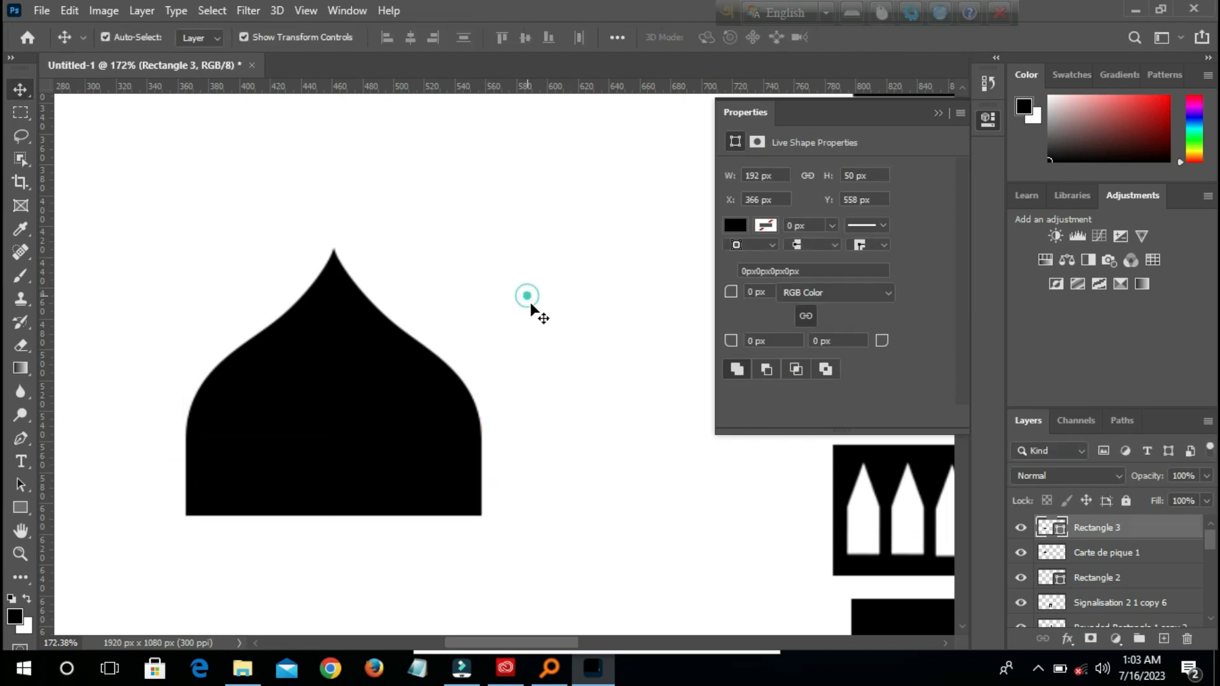
{"action": "left_click", "coordinate": [531, 494]}
{"action": "scroll", "coordinate": [489, 437], "scroll_direction": "down", "scroll_amount": 5}
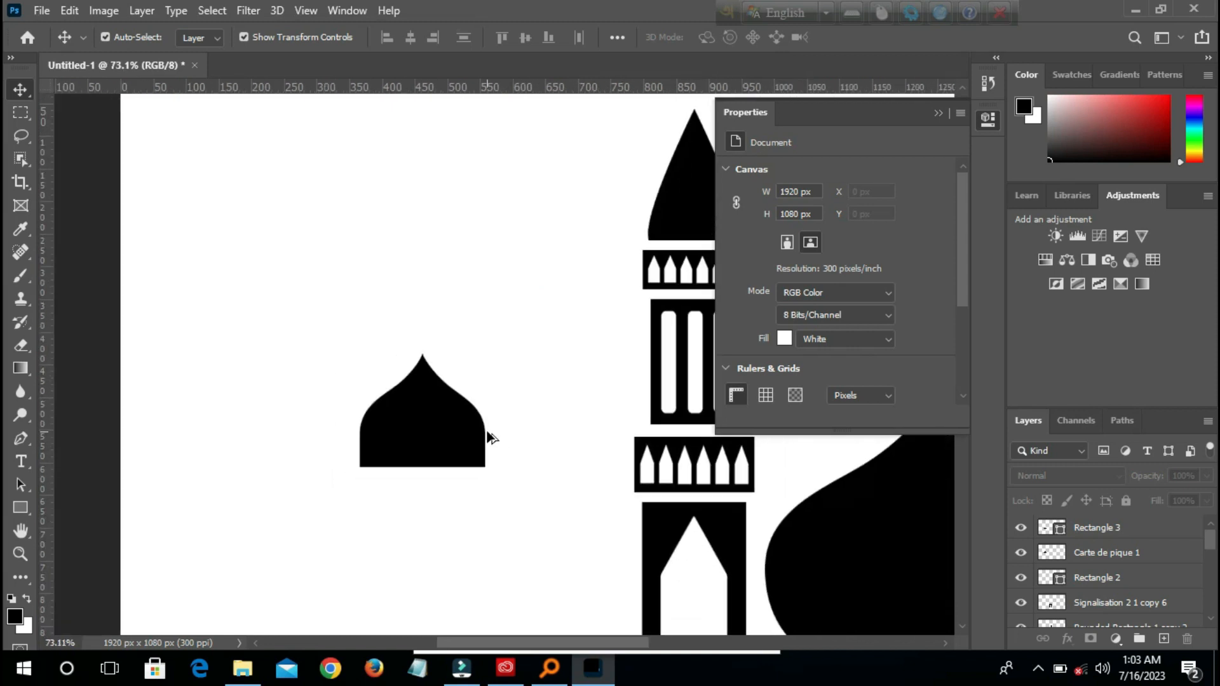
Draw a rounded rectangle window about 23 x 36 px at the small dome's lower-left corner and fill it white
{"action": "scroll", "coordinate": [256, 452], "scroll_direction": "up", "scroll_amount": 3}
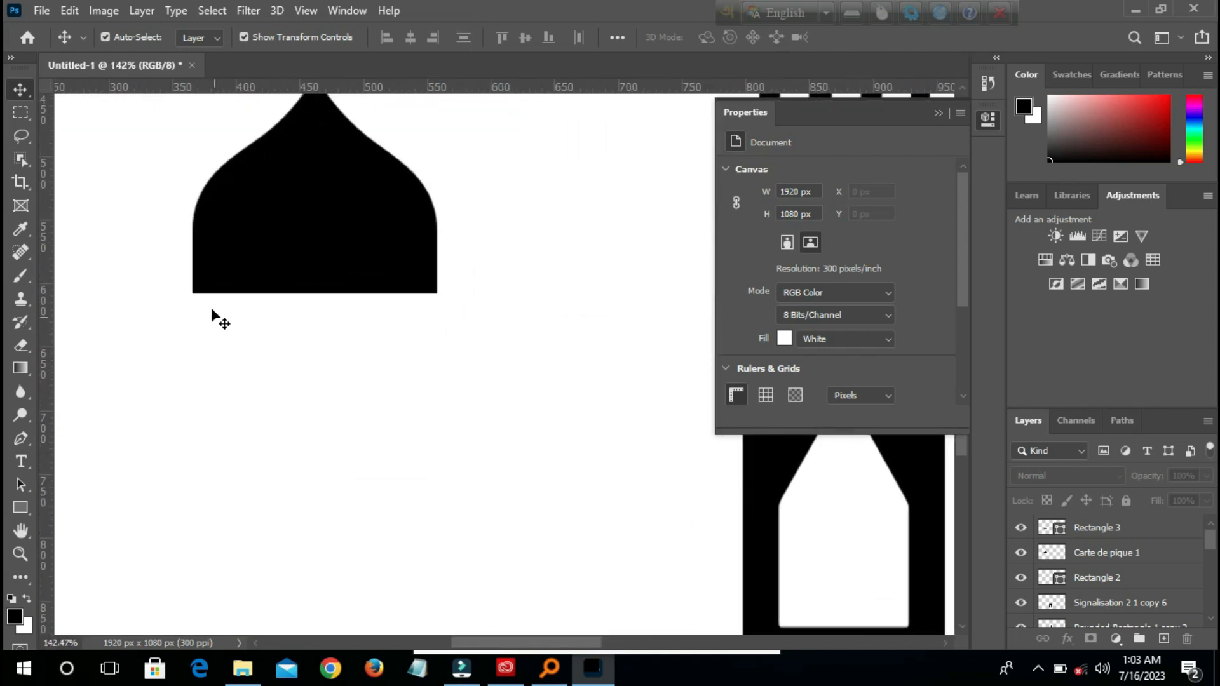
{"action": "left_click", "coordinate": [19, 506]}
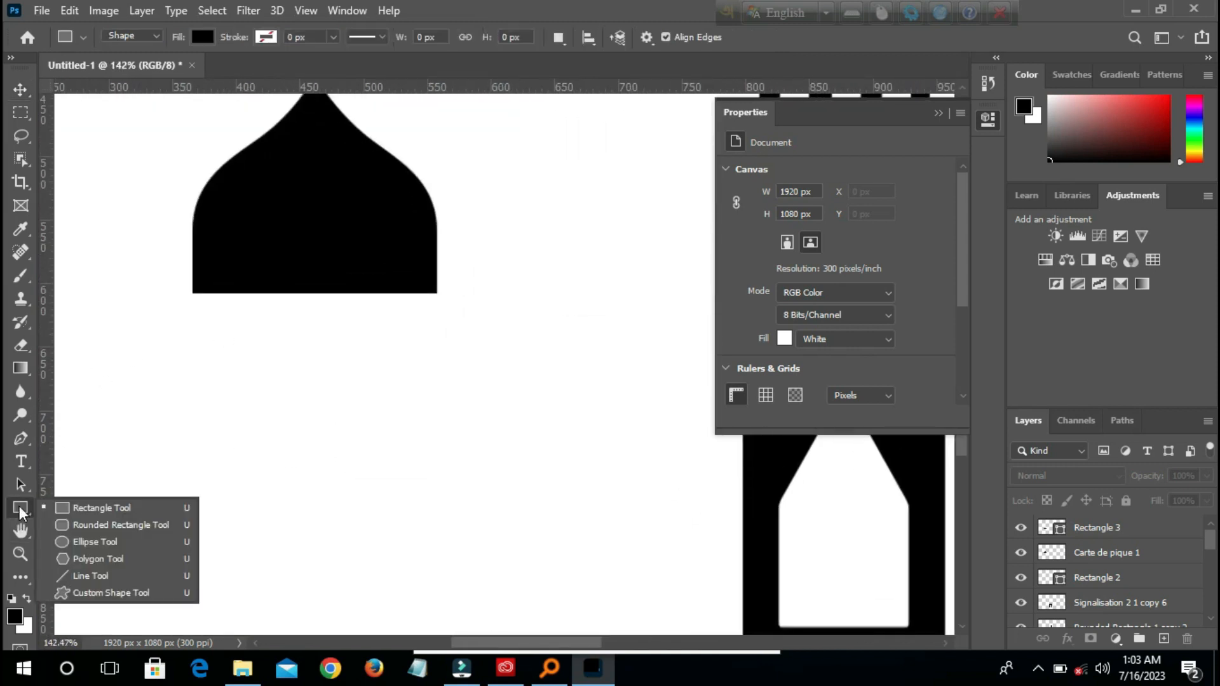
{"action": "left_click", "coordinate": [82, 525]}
{"action": "left_click_drag", "start_coordinate": [205, 238], "coordinate": [233, 281]}
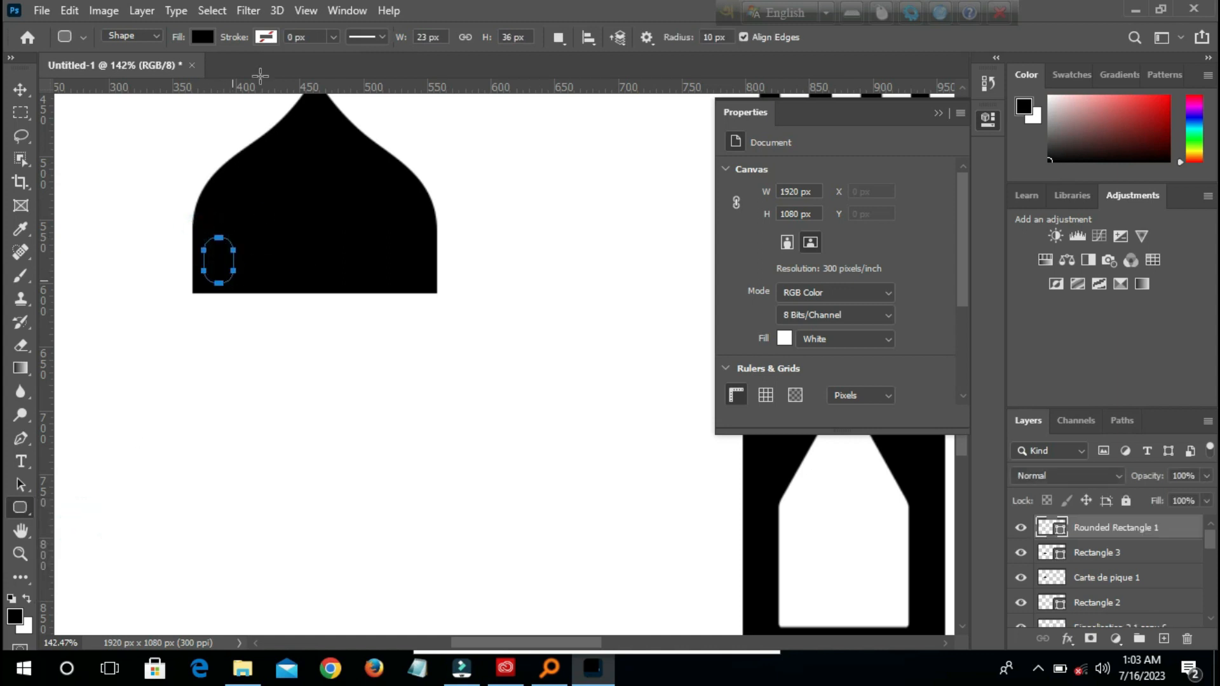
{"action": "left_click", "coordinate": [211, 36]}
{"action": "left_click", "coordinate": [112, 234]}
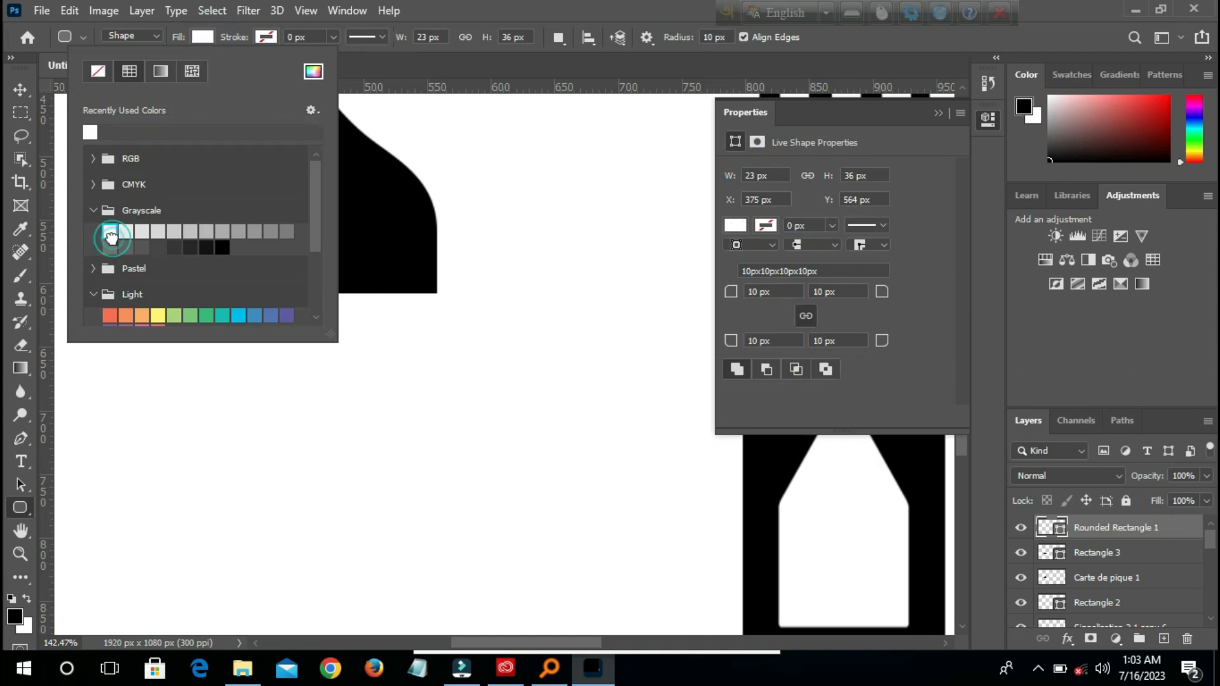
{"action": "left_click", "coordinate": [938, 113]}
{"action": "left_click", "coordinate": [939, 114]}
{"action": "key", "text": "v"}
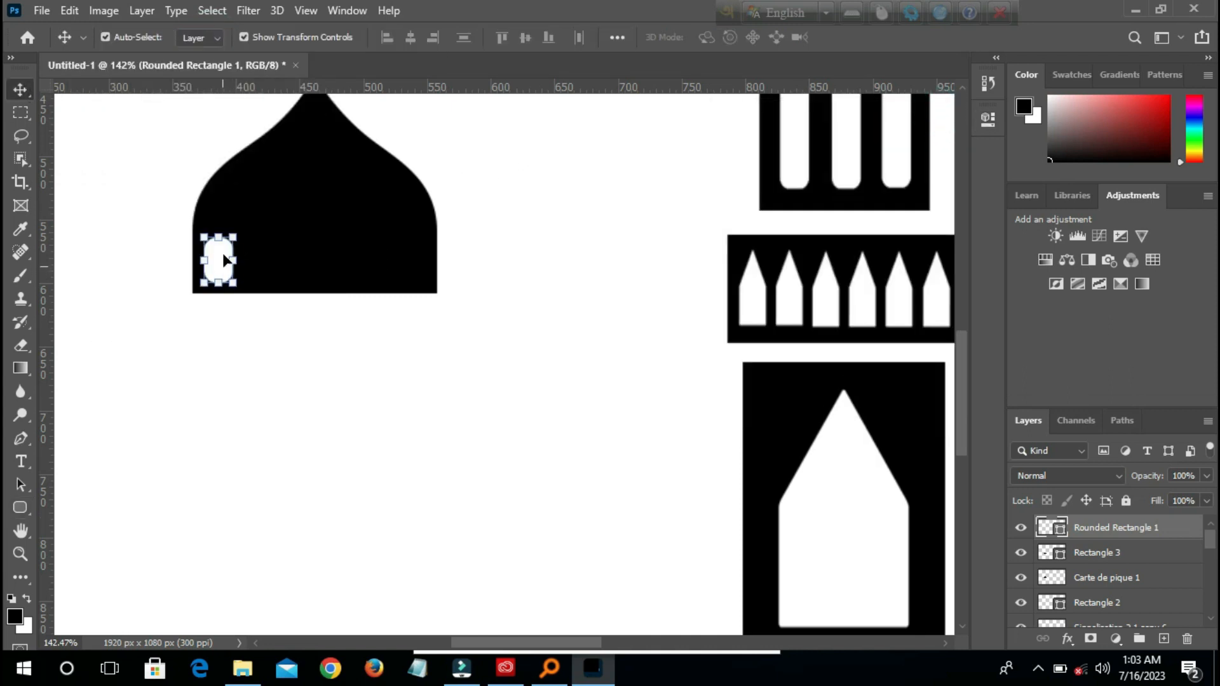
Duplicate the white window into a row of five across the small dome's base, aligned to a temporary horizontal guide
{"action": "left_click_drag", "start_coordinate": [321, 87], "coordinate": [337, 237]}
{"action": "left_click_drag", "start_coordinate": [218, 274], "coordinate": [405, 265]}
{"action": "left_click_drag", "start_coordinate": [304, 279], "coordinate": [301, 278]}
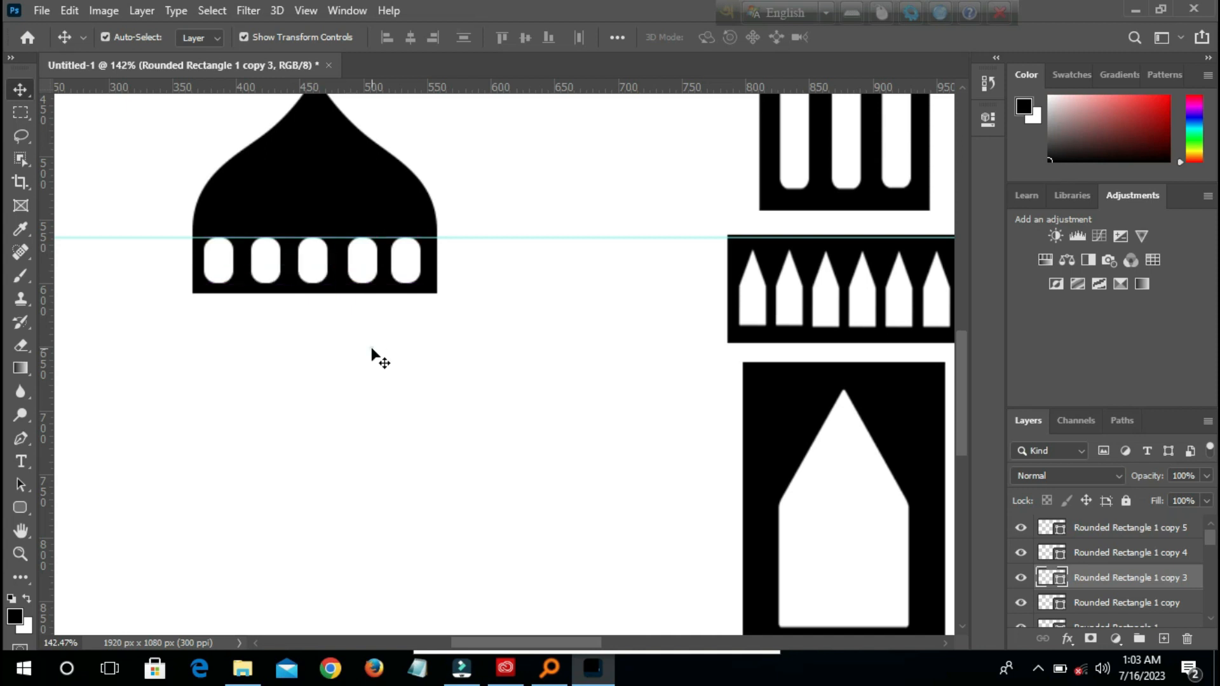
{"action": "left_click", "coordinate": [374, 351]}
{"action": "left_click_drag", "start_coordinate": [487, 237], "coordinate": [516, 62]}
Merge the small dome top, its base and the five white windows into one layer and reposition it
{"action": "left_click_drag", "start_coordinate": [486, 307], "coordinate": [164, 190]}
{"action": "left_click_drag", "start_coordinate": [318, 213], "coordinate": [342, 300]}
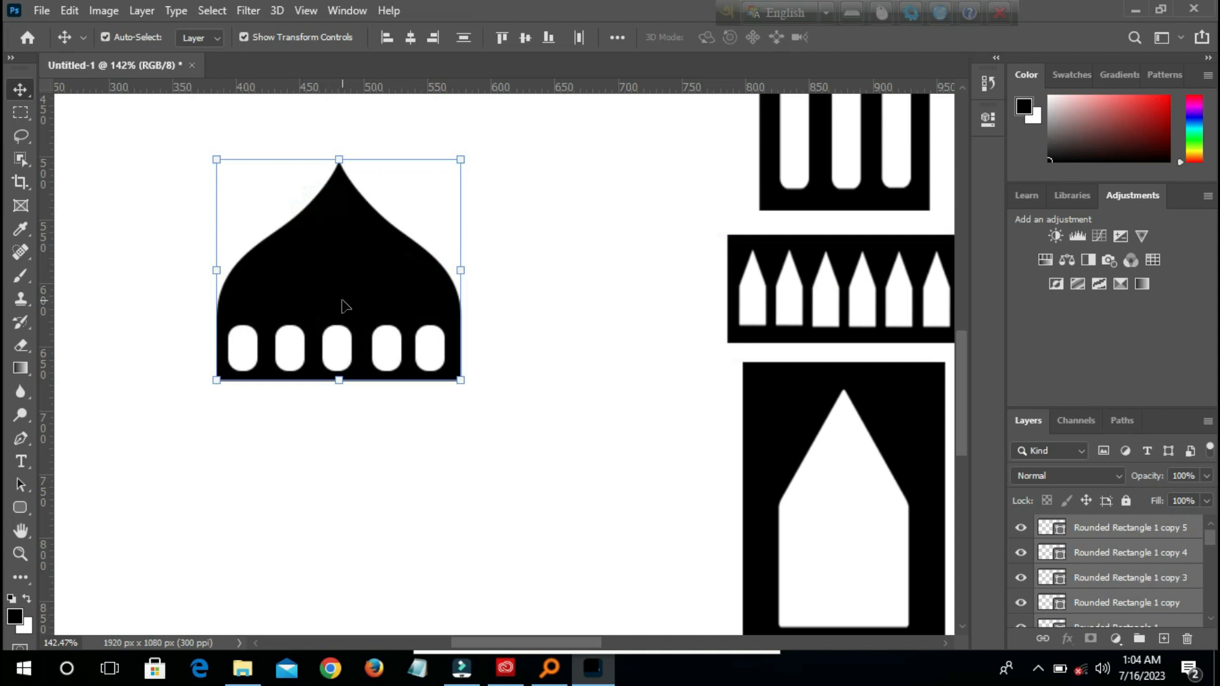
{"action": "left_click", "coordinate": [988, 120]}
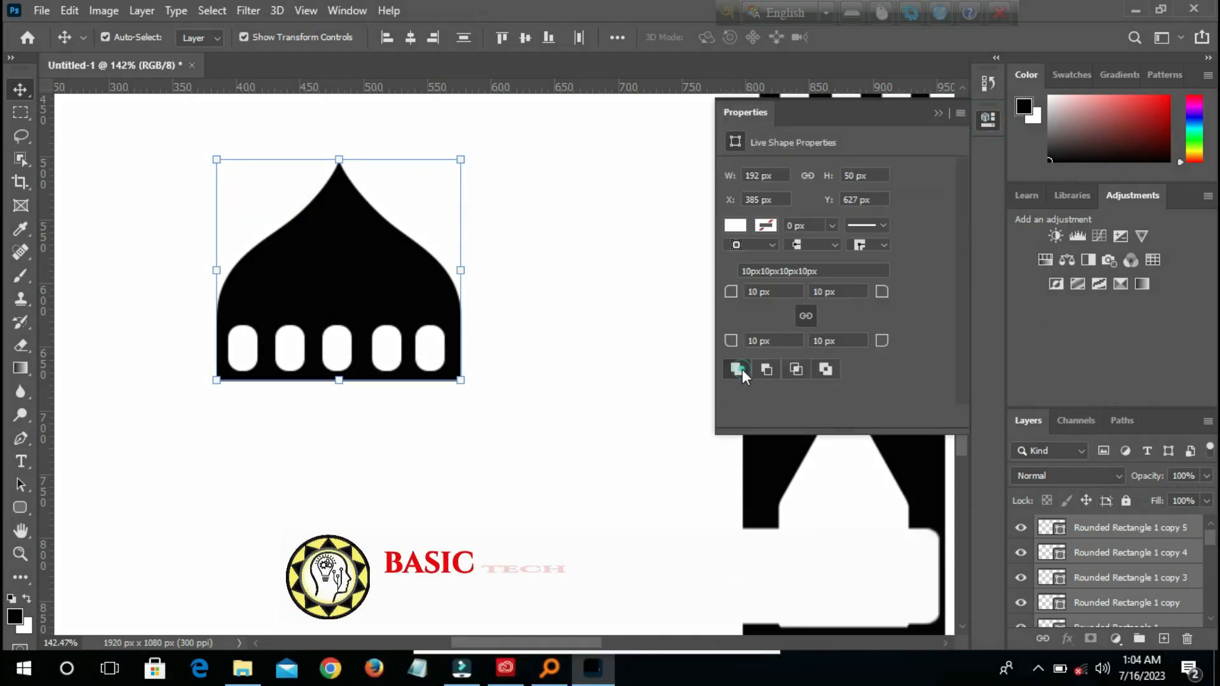
{"action": "left_click", "coordinate": [616, 382]}
{"action": "left_click", "coordinate": [380, 337]}
{"action": "left_click_drag", "start_coordinate": [520, 390], "coordinate": [238, 331]}
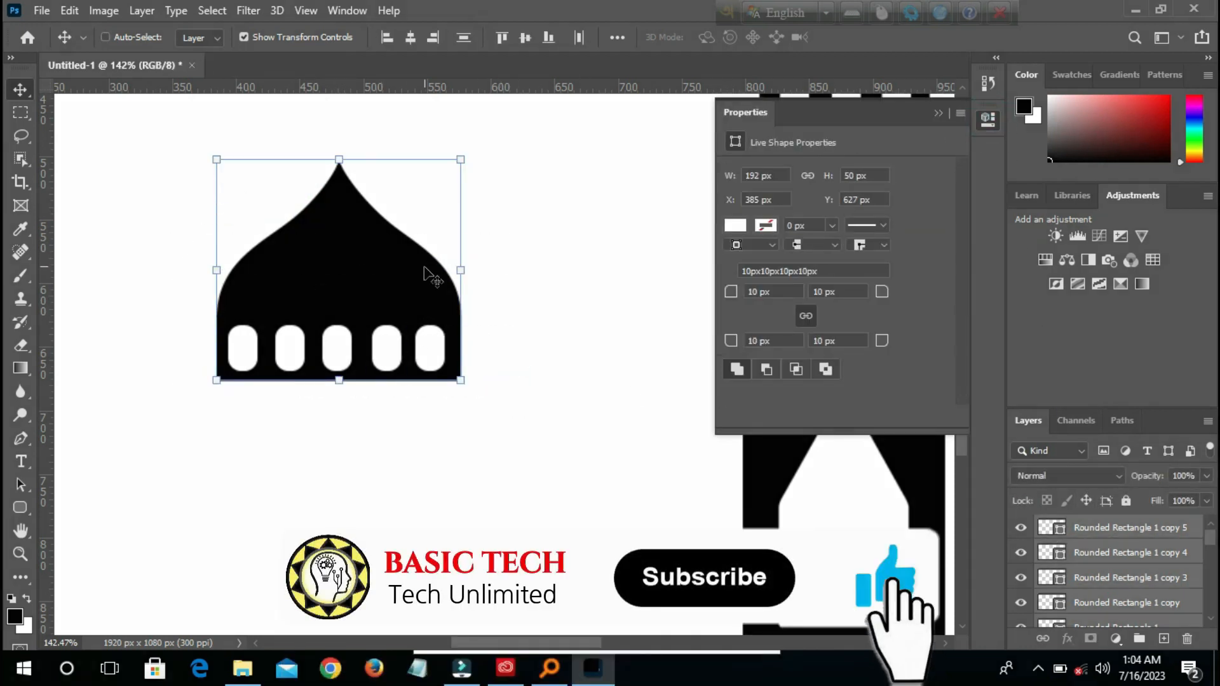
{"action": "key", "text": "ctrl+e"}
{"action": "left_click_drag", "start_coordinate": [374, 287], "coordinate": [475, 440]}
{"action": "left_click", "coordinate": [419, 477]}
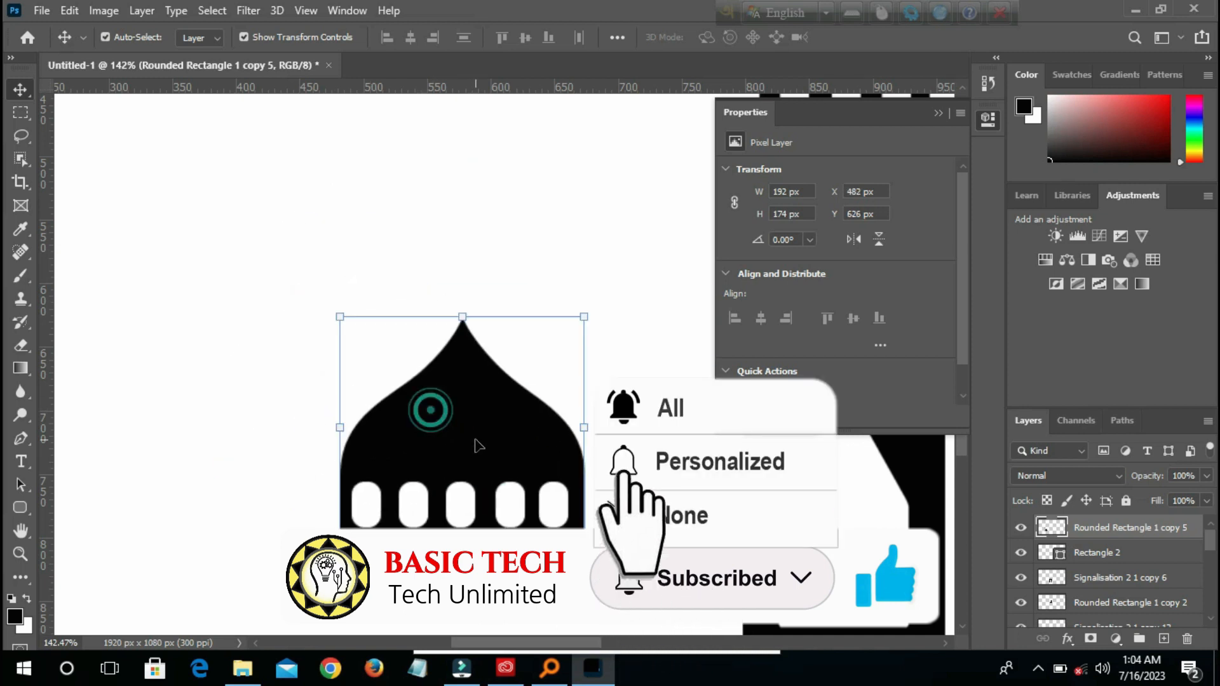
Place the merged small dome above one end of the ground bar and a copy of it above the other end
{"action": "scroll", "coordinate": [505, 234], "scroll_direction": "down", "scroll_amount": 3}
{"action": "left_click_drag", "start_coordinate": [502, 325], "coordinate": [467, 483]}
{"action": "scroll", "coordinate": [515, 509], "scroll_direction": "down", "scroll_amount": 5}
{"action": "left_click_drag", "start_coordinate": [375, 486], "coordinate": [732, 464]}
{"action": "left_click", "coordinate": [730, 353]}
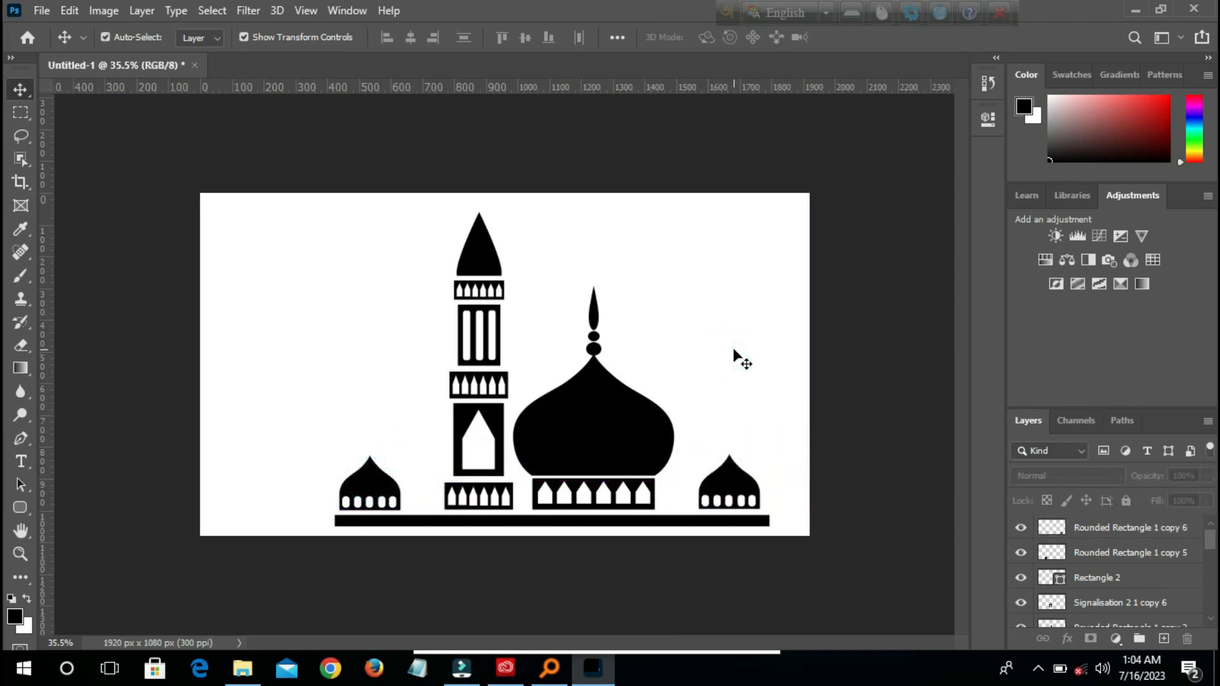
Move both small domes inward along the ground bar, closer to the minaret and the large dome
{"action": "left_click_drag", "start_coordinate": [744, 473], "coordinate": [708, 483]}
{"action": "left_click_drag", "start_coordinate": [355, 484], "coordinate": [399, 479]}
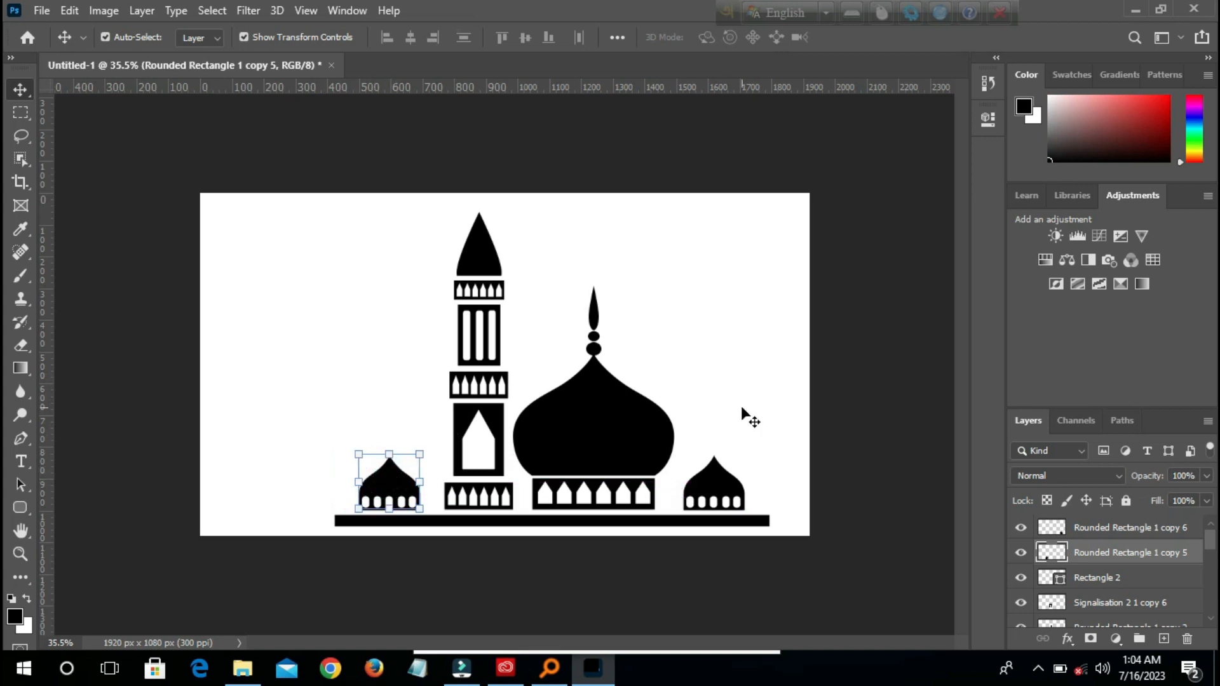
{"action": "left_click", "coordinate": [740, 405]}
{"action": "left_click", "coordinate": [724, 479]}
{"action": "left_click", "coordinate": [747, 385]}
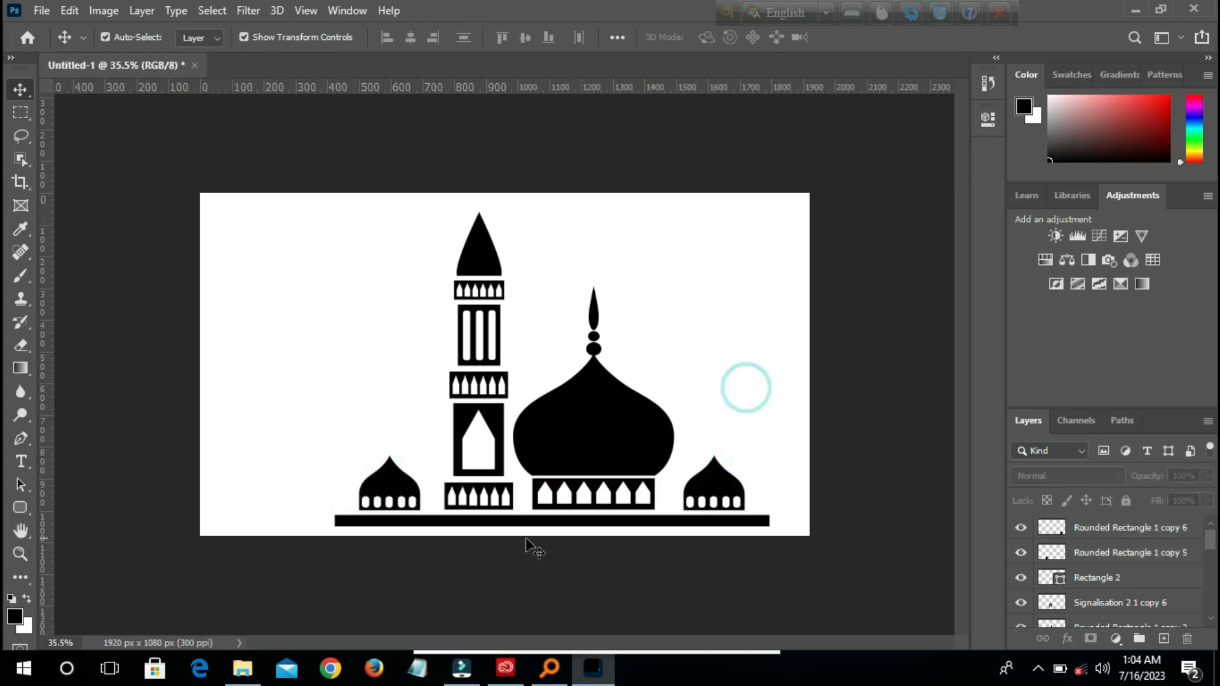
Shorten the ground bar from both ends to about 94% width so it extends just beyond the two small domes
{"action": "left_click", "coordinate": [389, 521]}
{"action": "left_click_drag", "start_coordinate": [334, 521], "coordinate": [359, 520]}
{"action": "left_click_drag", "start_coordinate": [718, 523], "coordinate": [700, 516]}
{"action": "key", "text": "Right"}
{"action": "key", "text": "Right"}
{"action": "key", "text": "Right"}
{"action": "key", "text": "Right"}
{"action": "key", "text": "Right"}
{"action": "key", "text": "Right"}
{"action": "key", "text": "Right"}
{"action": "key", "text": "Right"}
{"action": "key", "text": "Right"}
{"action": "key", "text": "Right"}
{"action": "key", "text": "Down"}
{"action": "key", "text": "Down"}
{"action": "key", "text": "Down"}
{"action": "key", "text": "Down"}
{"action": "key", "text": "Down"}
{"action": "key", "text": "Down"}
{"action": "key", "text": "Down"}
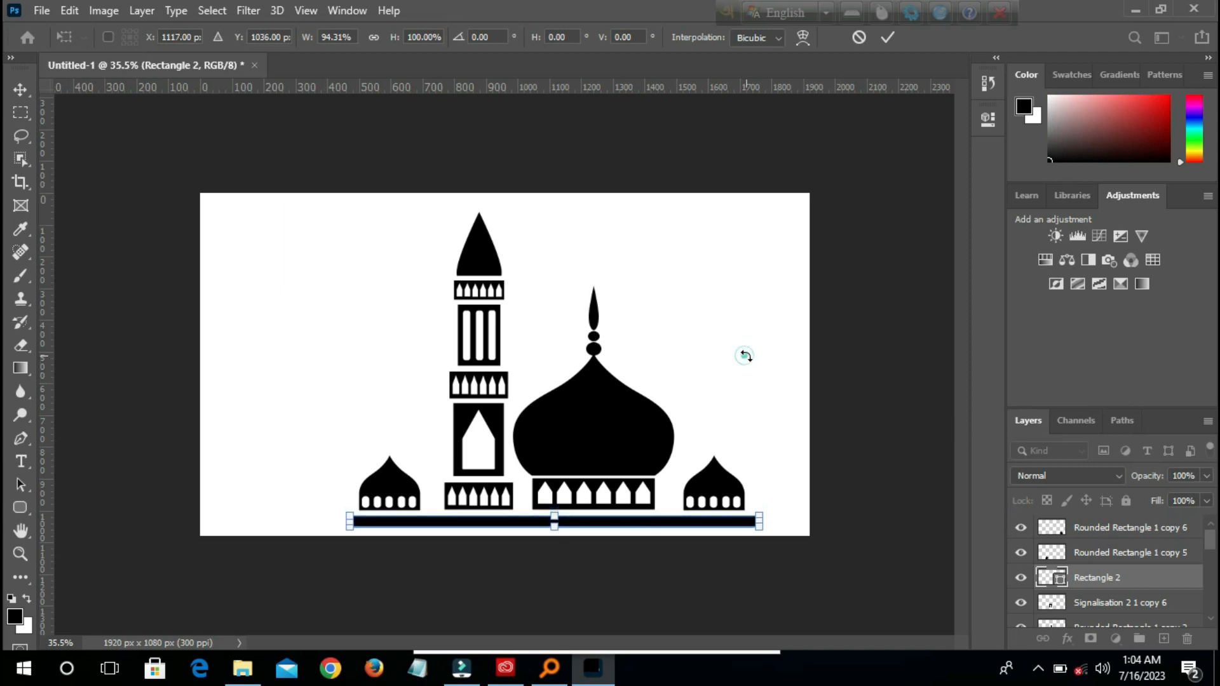
{"action": "left_click", "coordinate": [886, 39]}
{"action": "left_click", "coordinate": [702, 286]}
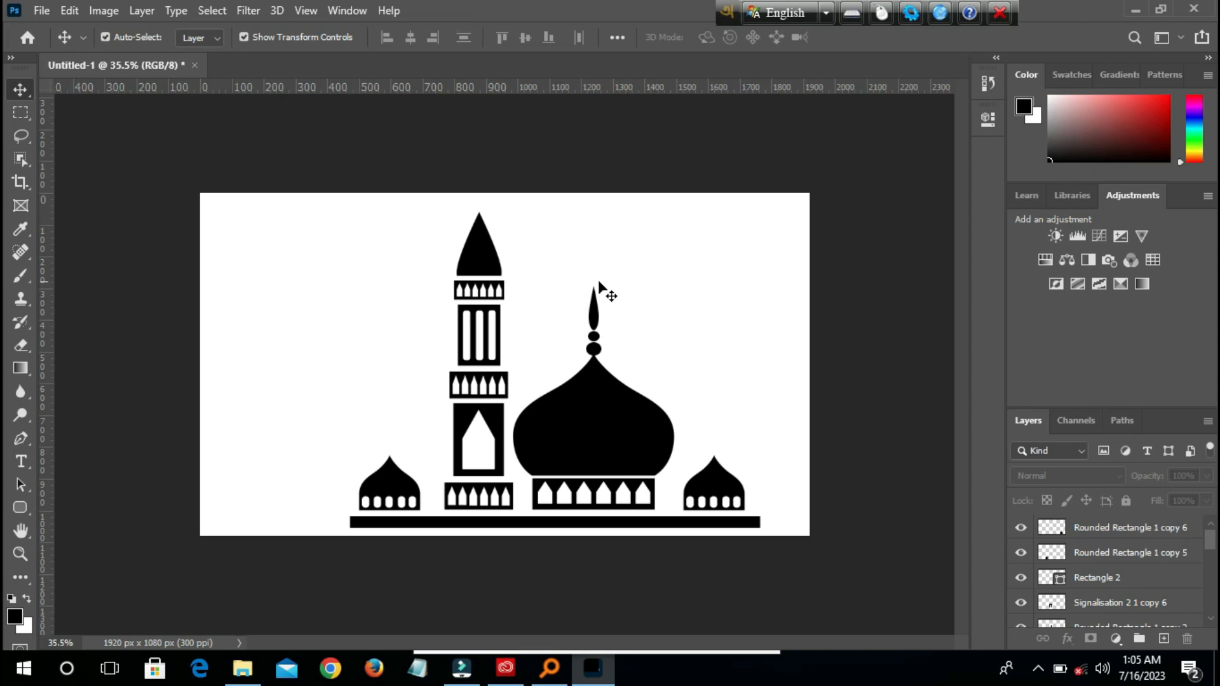
Merge all mosque shapes into a single layer and move the silhouette toward the middle of the canvas
{"action": "left_click_drag", "start_coordinate": [300, 227], "coordinate": [763, 528]}
{"action": "key", "text": "ctrl+e"}
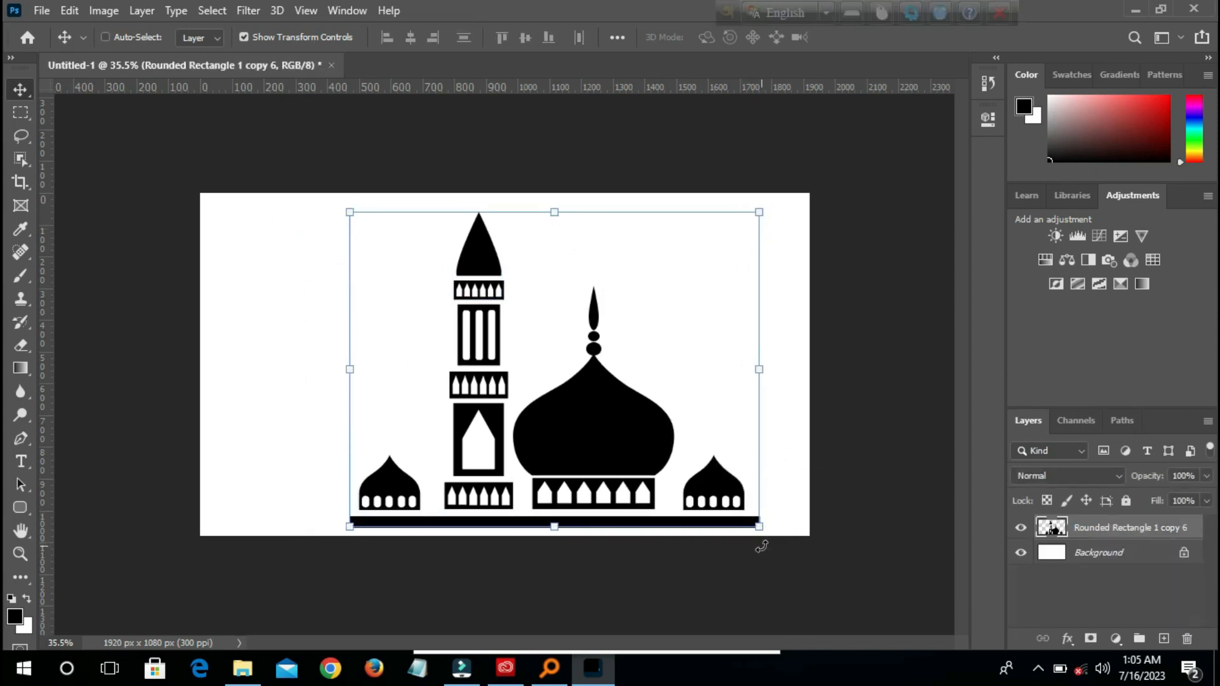
{"action": "left_click_drag", "start_coordinate": [620, 449], "coordinate": [613, 443]}
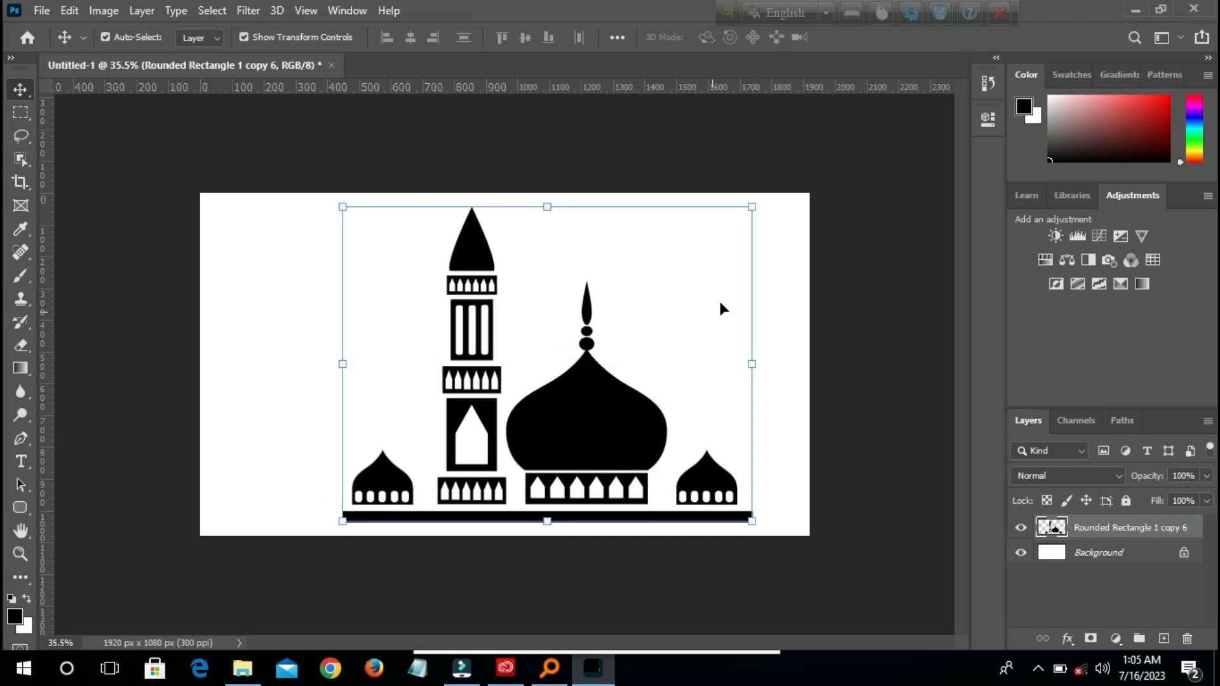
{"action": "left_click", "coordinate": [800, 263]}
{"action": "left_click_drag", "start_coordinate": [578, 422], "coordinate": [551, 421]}
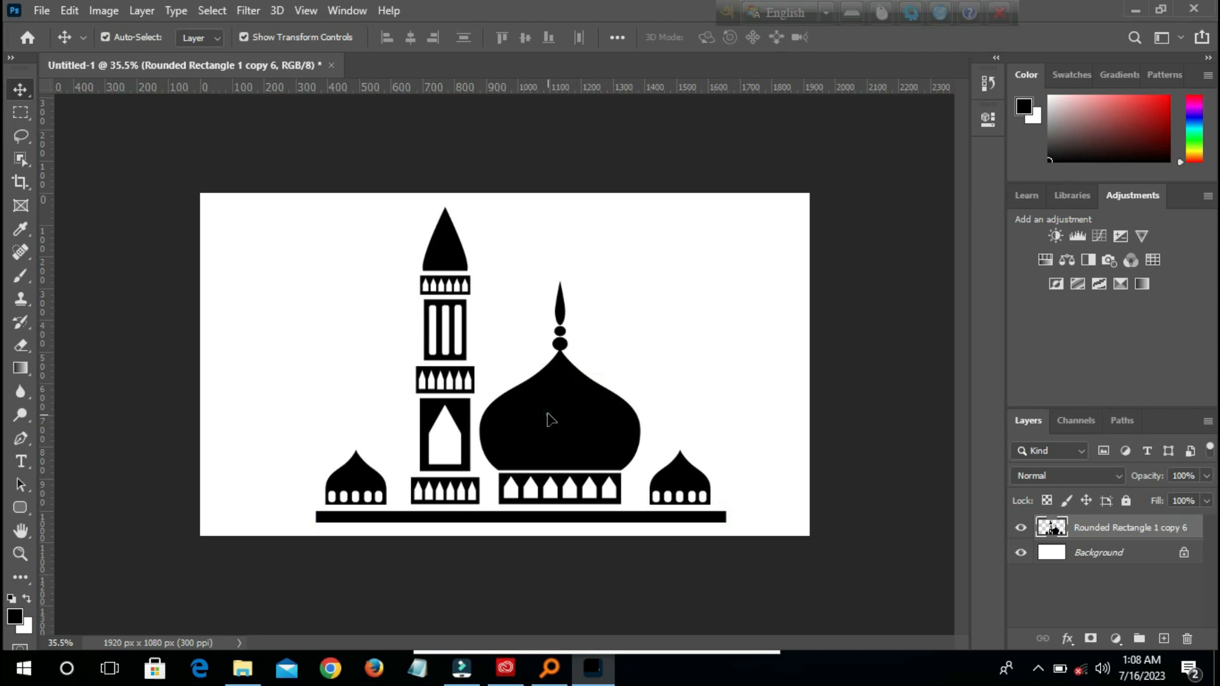
{"action": "left_click", "coordinate": [551, 421]}
Load the merged mosque layer's outline as a selection and define it as a brush preset named Minar
{"action": "left_click", "coordinate": [1053, 529], "text": "ctrl"}
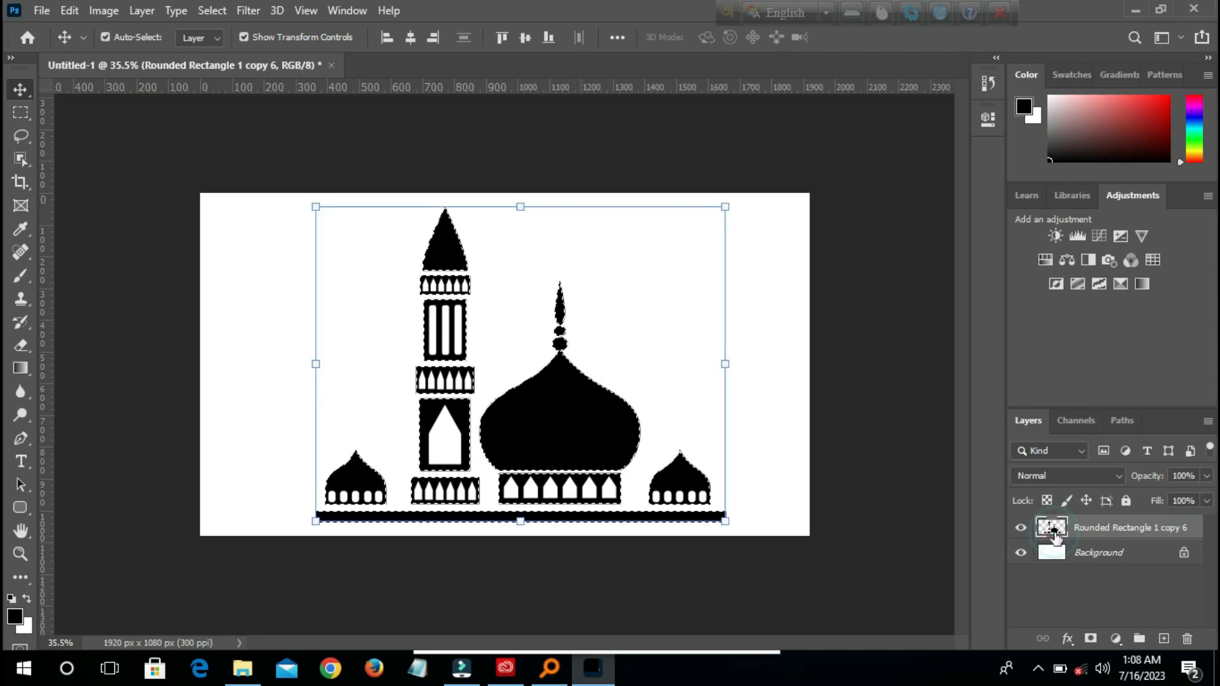
{"action": "left_click", "coordinate": [772, 463]}
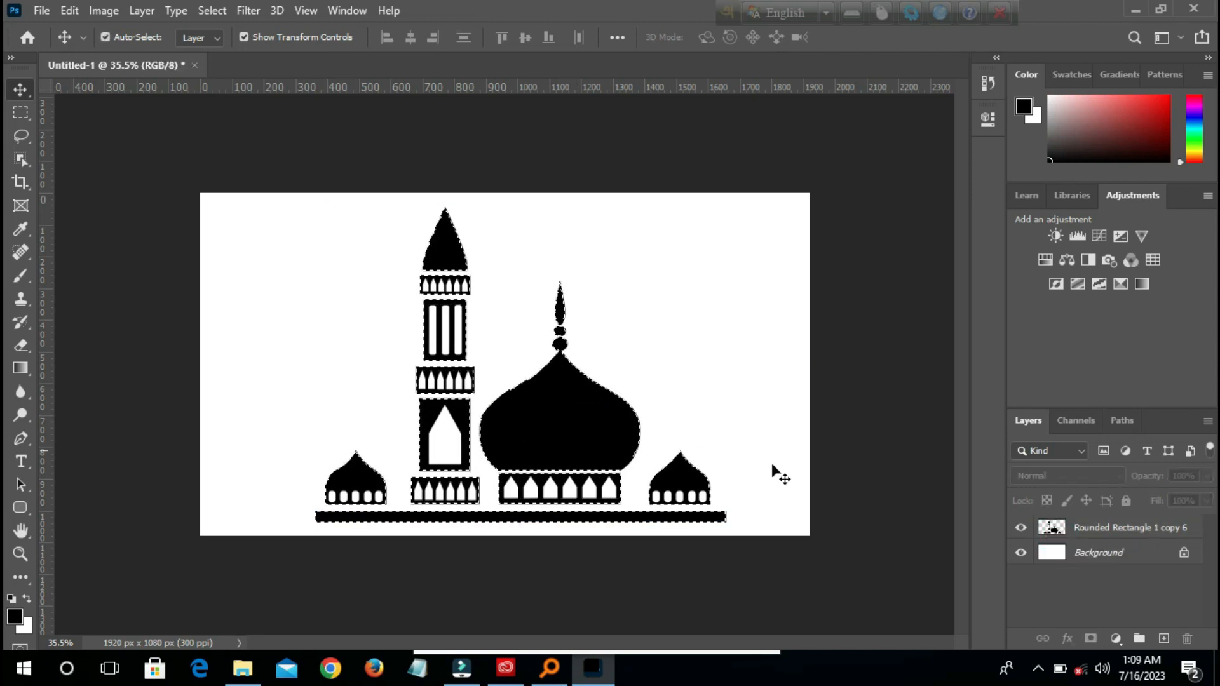
{"action": "left_click", "coordinate": [69, 11]}
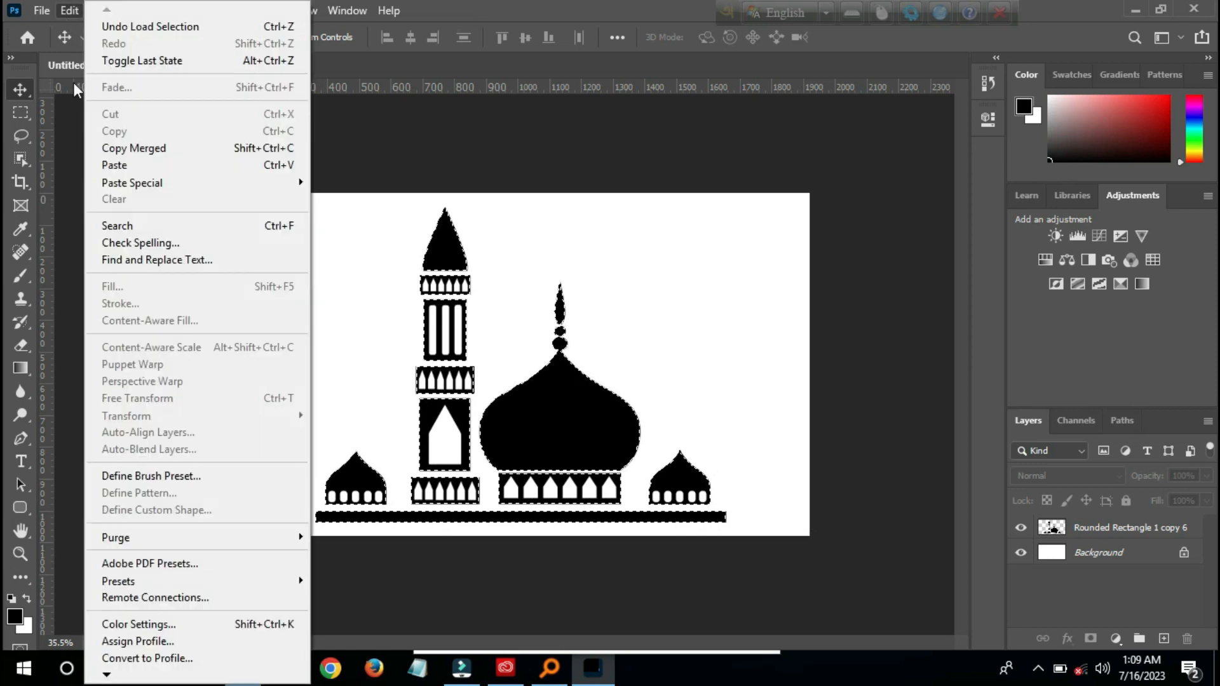
{"action": "left_click", "coordinate": [175, 478]}
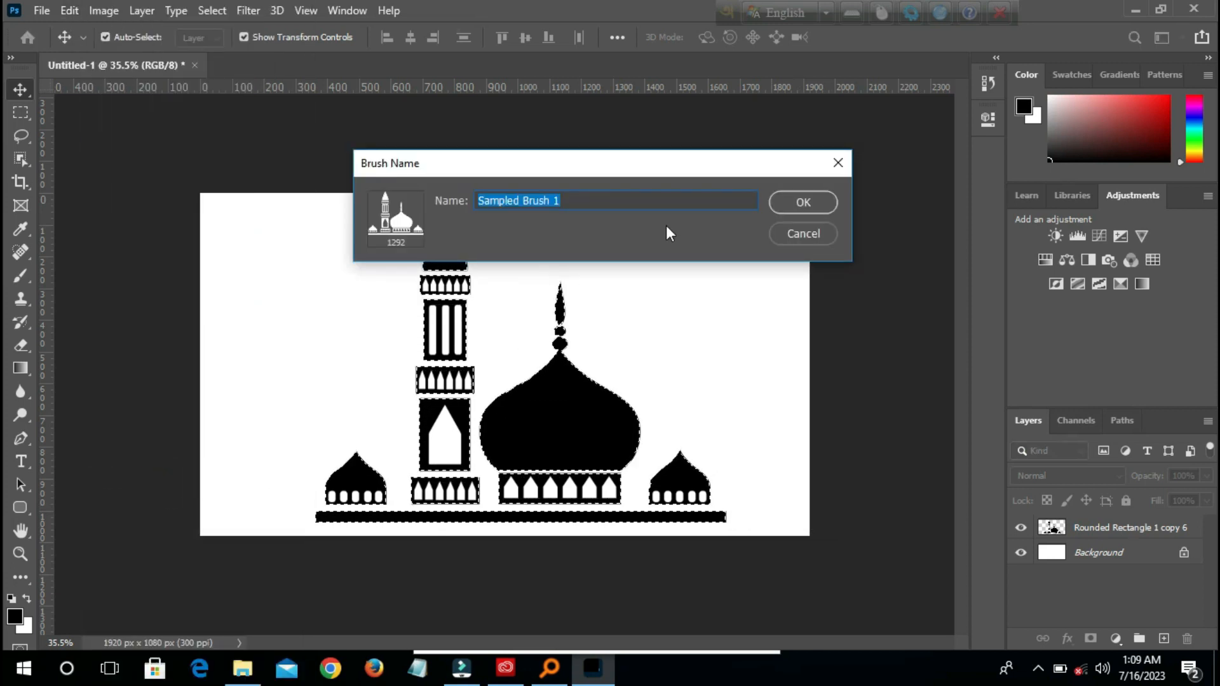
{"action": "type", "text": "Minar"}
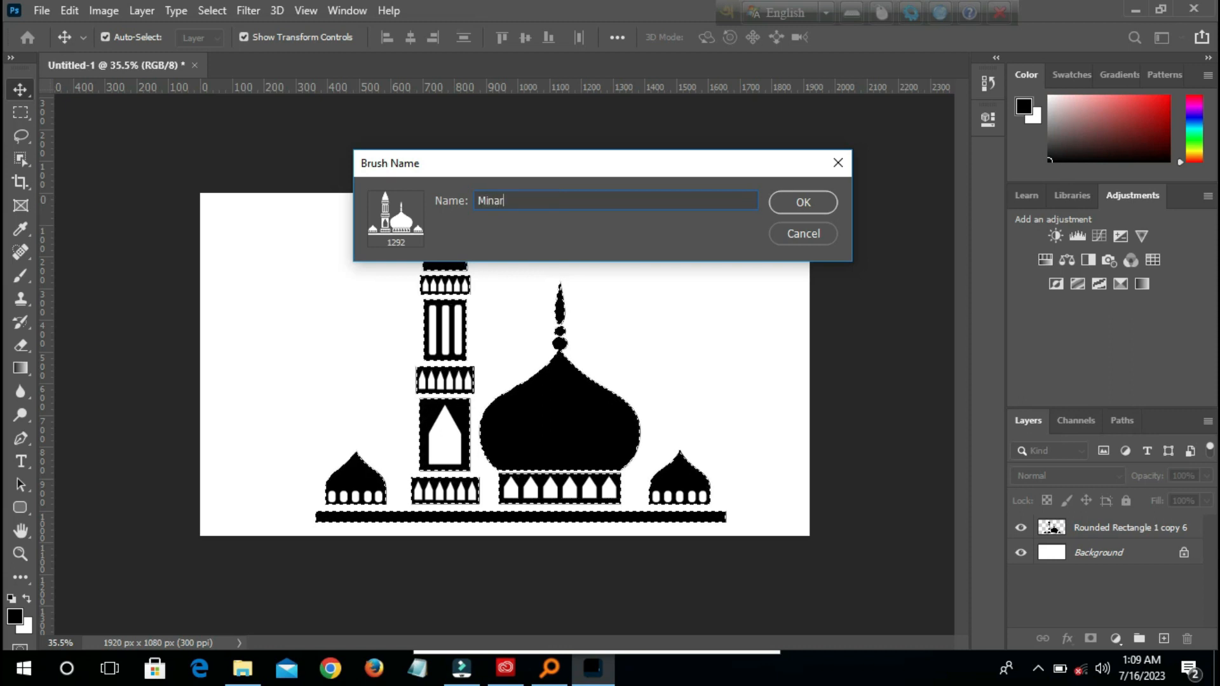
{"action": "left_click", "coordinate": [803, 202]}
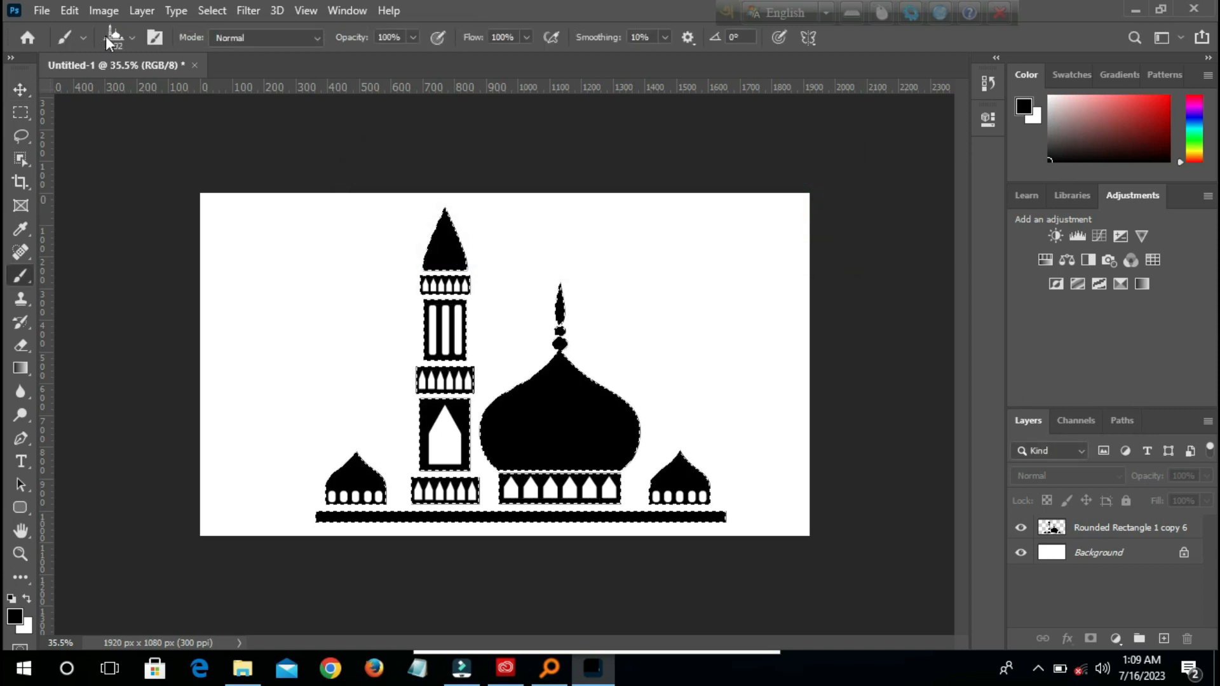
In a new 1920 x 1080 px document, stamp the mosque brush in blue at 1100 px on a new layer and center it horizontally
{"action": "left_click", "coordinate": [41, 10]}
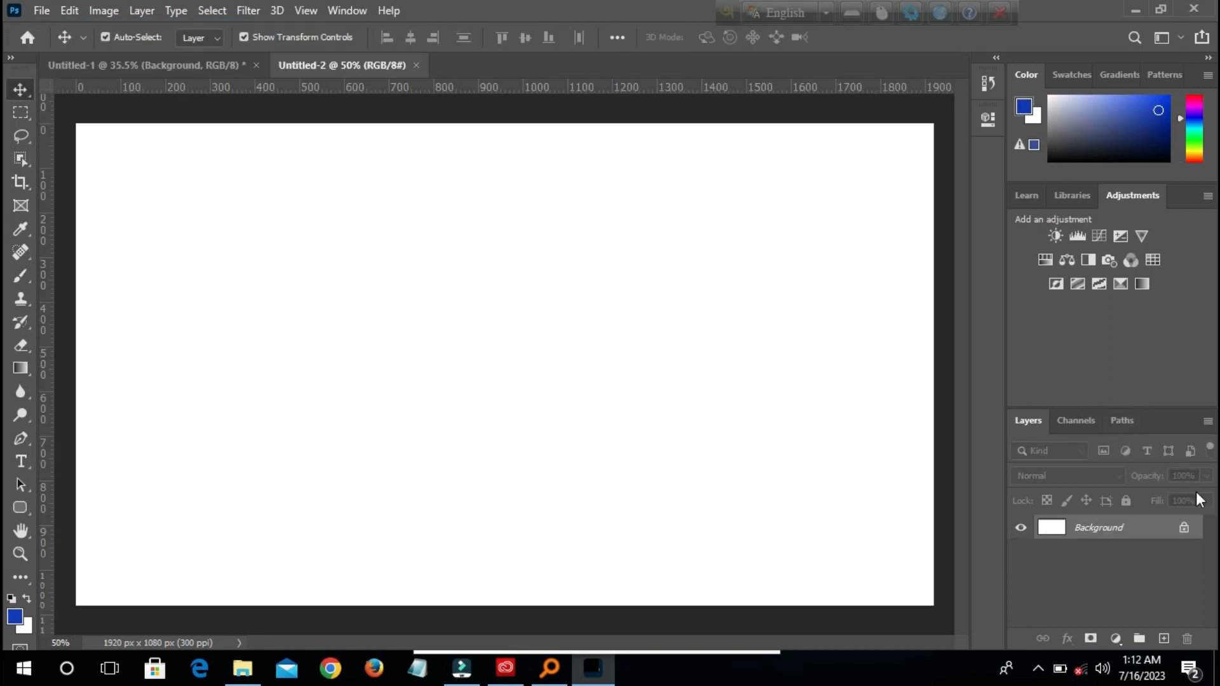
{"action": "left_click", "coordinate": [1163, 640]}
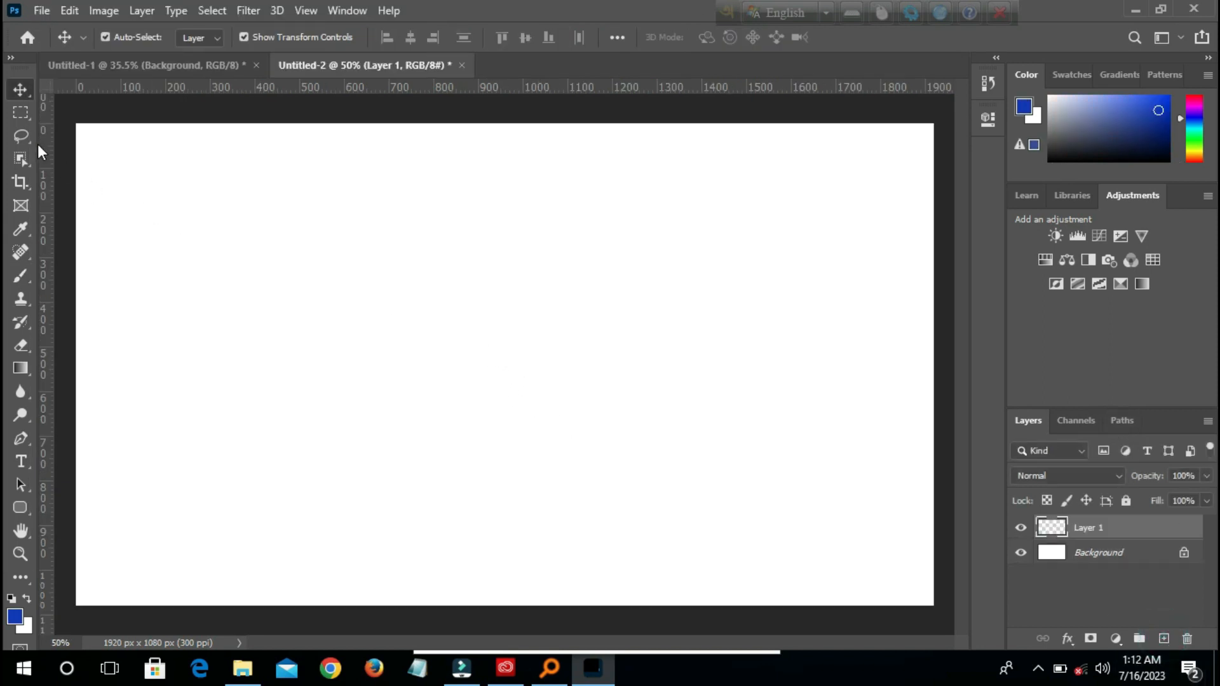
{"action": "left_click", "coordinate": [20, 277]}
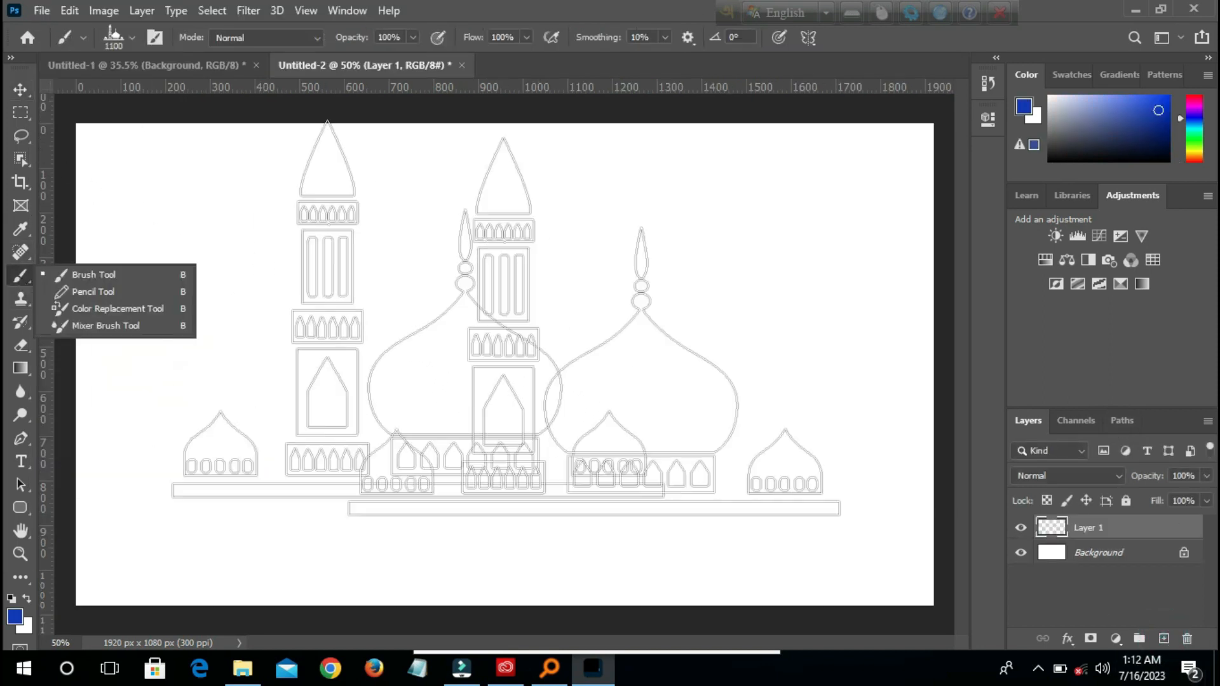
{"action": "left_click", "coordinate": [559, 340]}
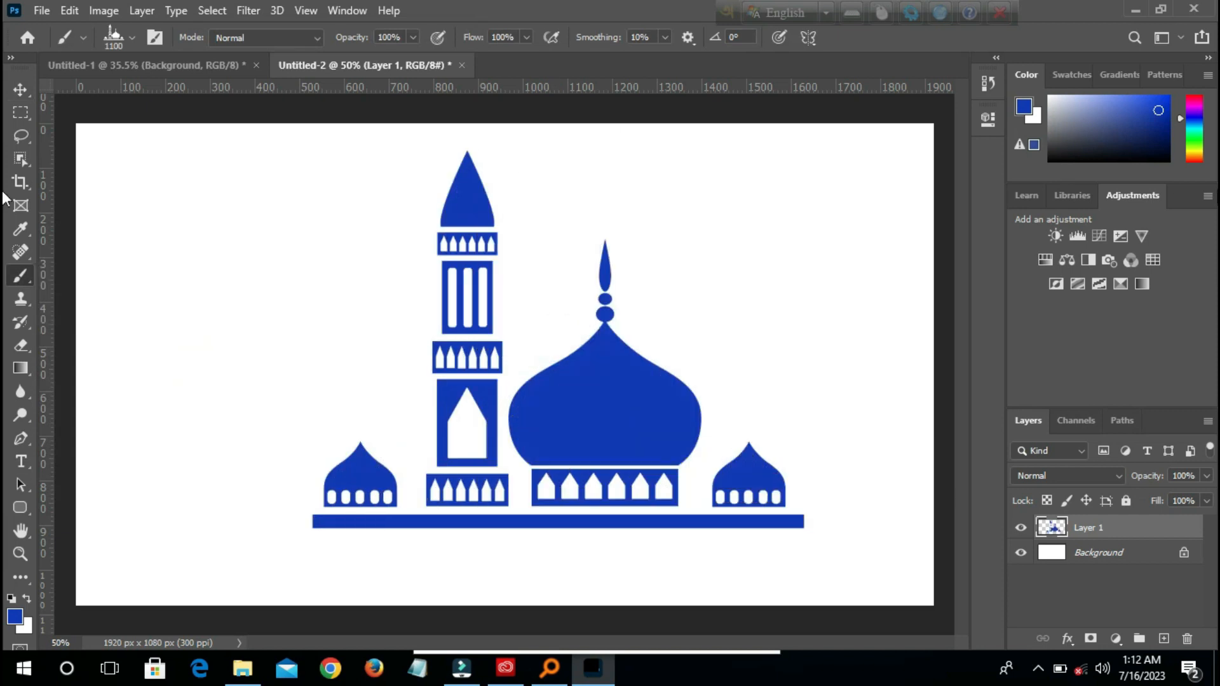
{"action": "left_click", "coordinate": [19, 91]}
{"action": "left_click_drag", "start_coordinate": [600, 389], "coordinate": [582, 389]}
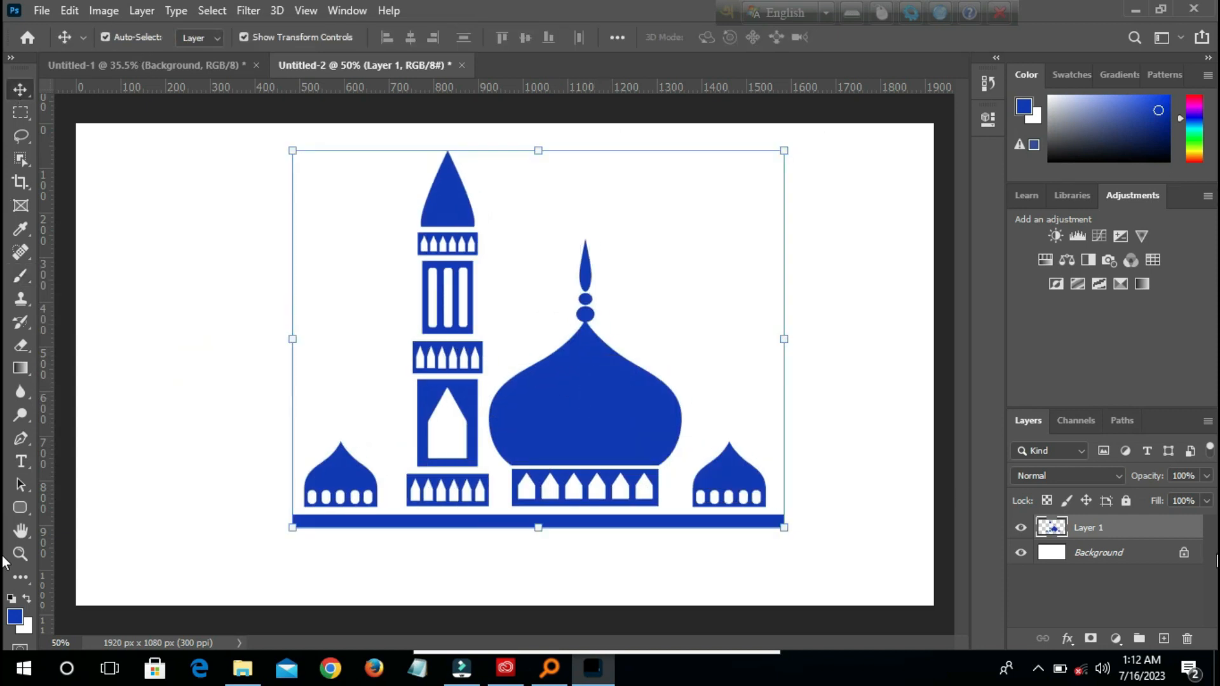
Add a Gradient Overlay to the stamped mosque layer using the purple-to-blue preset Blue_24
{"action": "left_click", "coordinate": [1115, 639]}
{"action": "left_click", "coordinate": [1068, 638]}
{"action": "left_click", "coordinate": [1120, 474]}
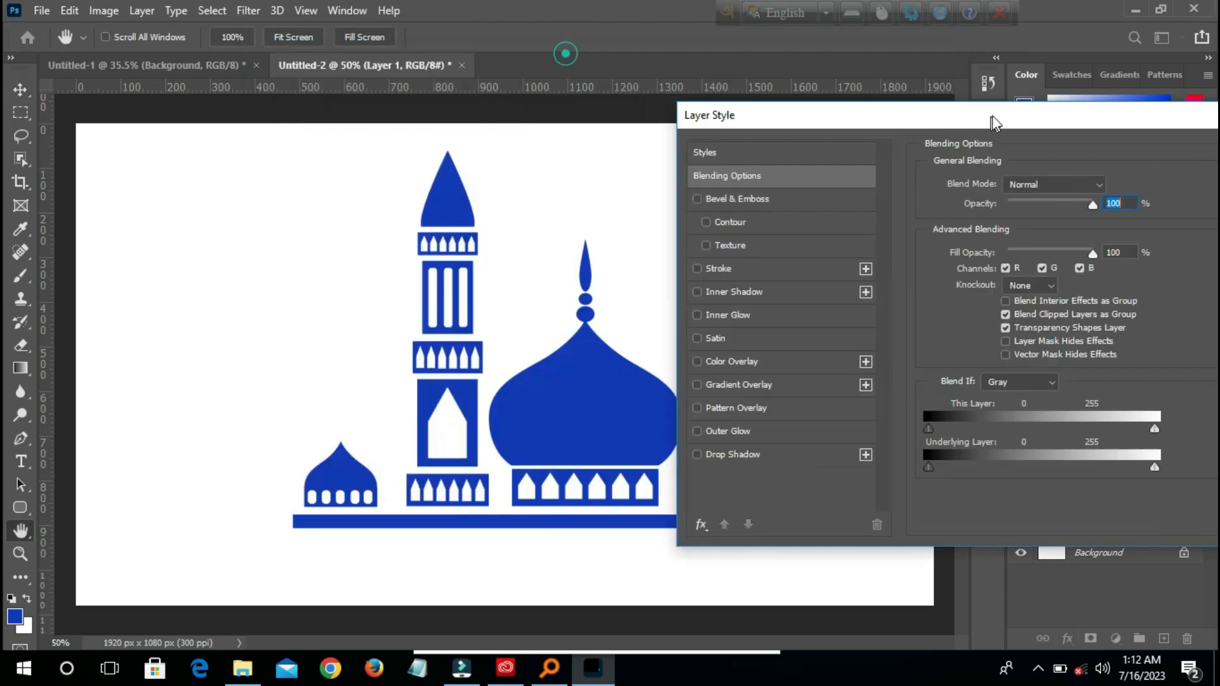
{"action": "left_click", "coordinate": [675, 372]}
{"action": "left_click", "coordinate": [722, 370]}
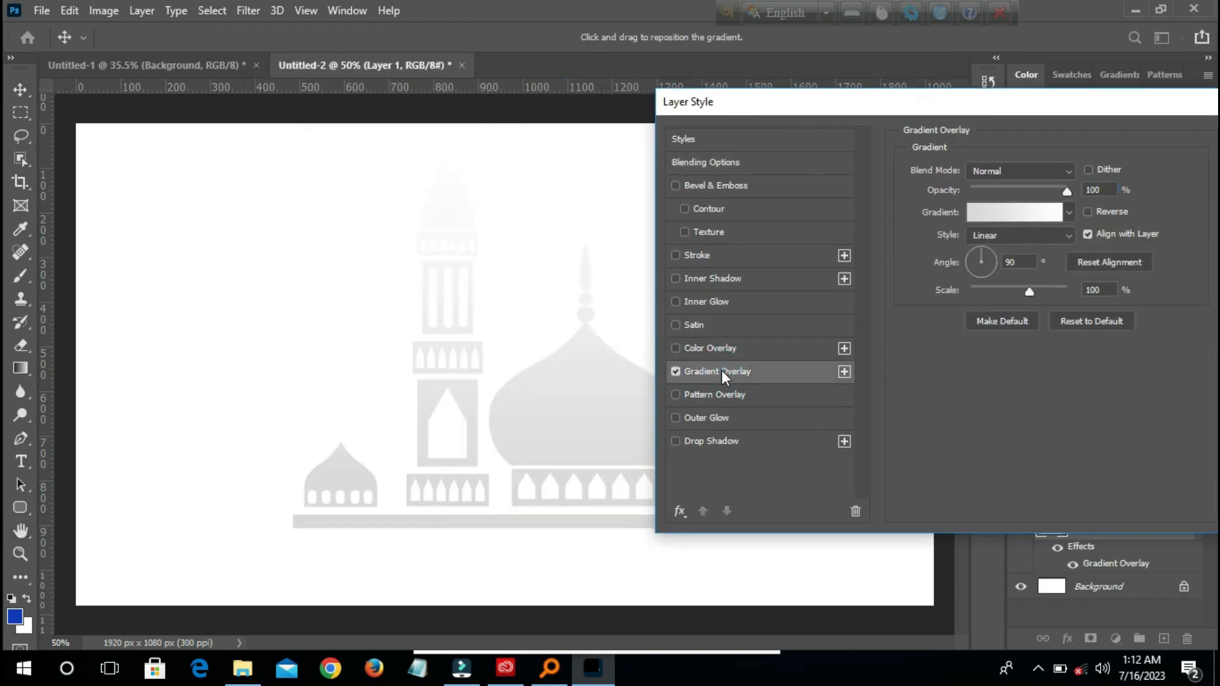
{"action": "left_click", "coordinate": [1069, 212]}
{"action": "left_click", "coordinate": [1002, 293]}
{"action": "left_click", "coordinate": [1032, 287]}
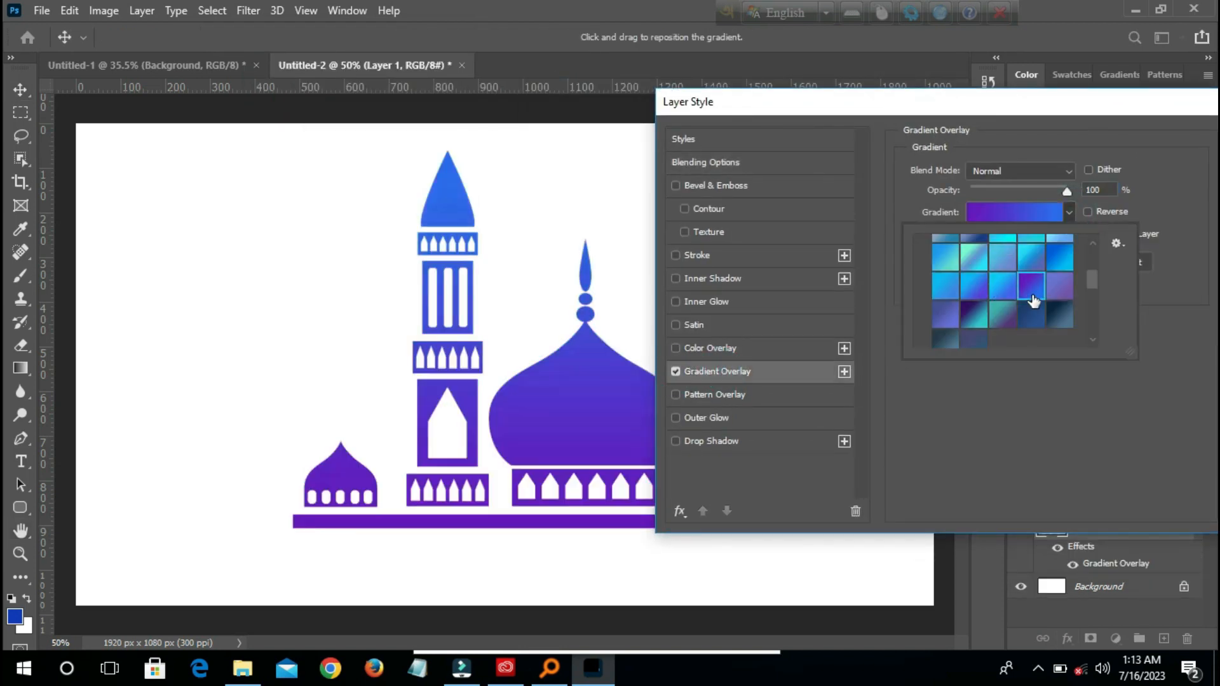
Set the overlay gradient's blue end stop to the lime color d0fa28
{"action": "left_click", "coordinate": [1053, 197]}
{"action": "left_click_drag", "start_coordinate": [1063, 100], "coordinate": [1180, 211]}
{"action": "left_click", "coordinate": [1144, 325]}
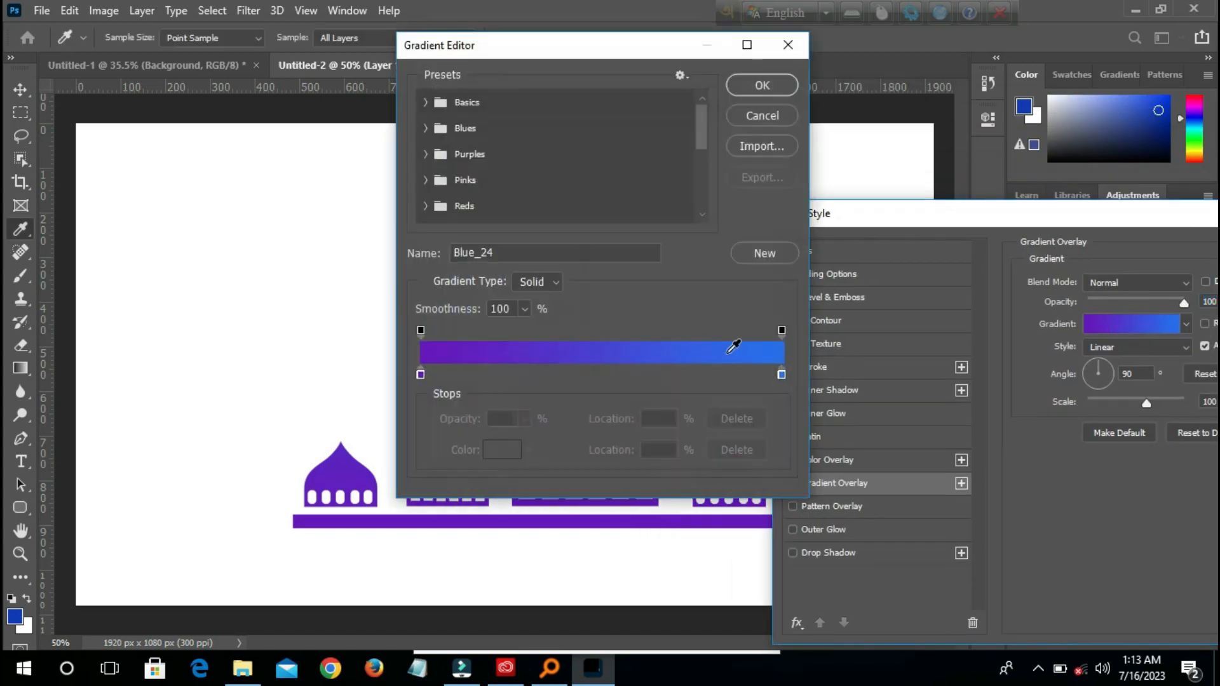
{"action": "left_click", "coordinate": [502, 449]}
{"action": "left_click", "coordinate": [626, 303]}
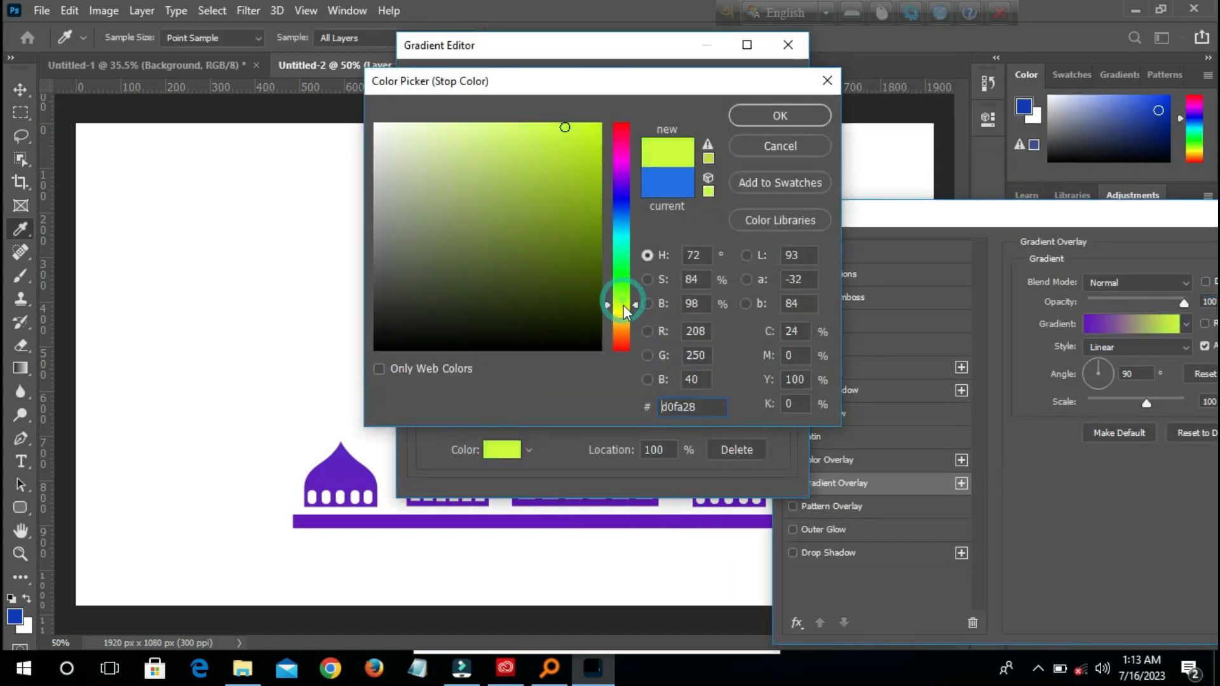
{"action": "left_click", "coordinate": [773, 115]}
{"action": "left_click", "coordinate": [762, 85]}
Set the overlay gradient's purple start stop to a bright red and apply the layer style
{"action": "left_click", "coordinate": [1145, 324]}
{"action": "double_click", "coordinate": [420, 376]}
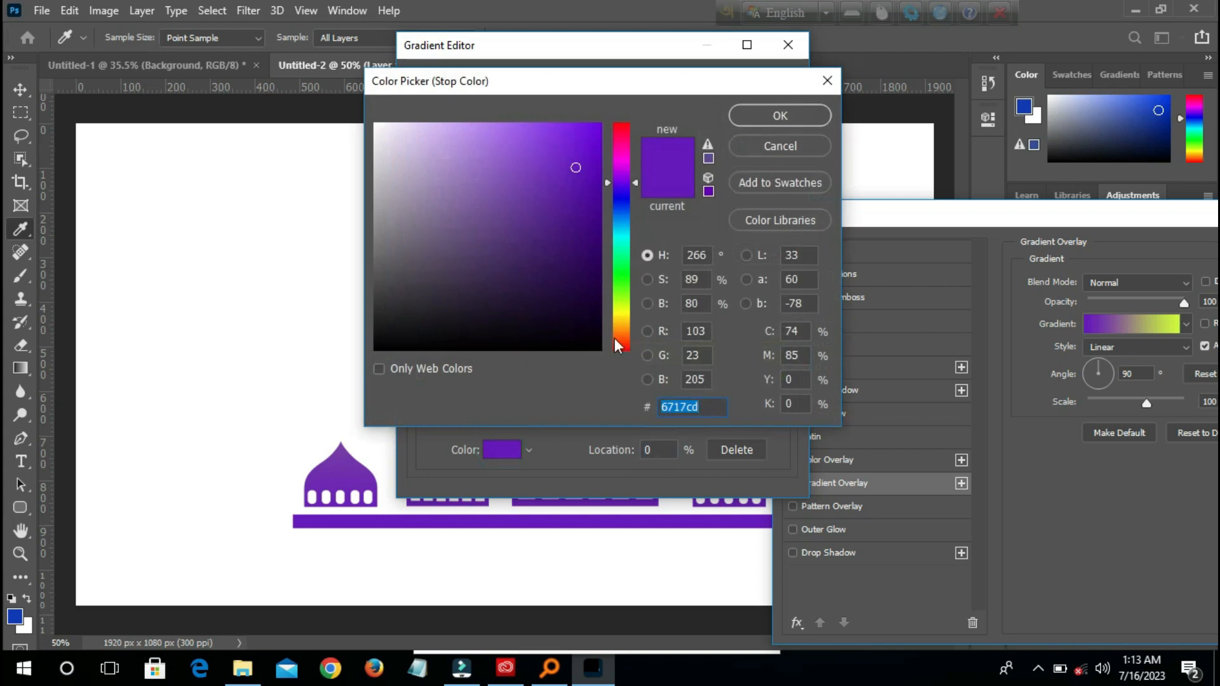
{"action": "left_click", "coordinate": [619, 346]}
{"action": "left_click", "coordinate": [596, 134]}
{"action": "left_click", "coordinate": [803, 115]}
{"action": "left_click", "coordinate": [770, 87]}
{"action": "left_click_drag", "start_coordinate": [1017, 222], "coordinate": [531, 247]}
{"action": "left_click", "coordinate": [944, 274]}
{"action": "left_click", "coordinate": [21, 90]}
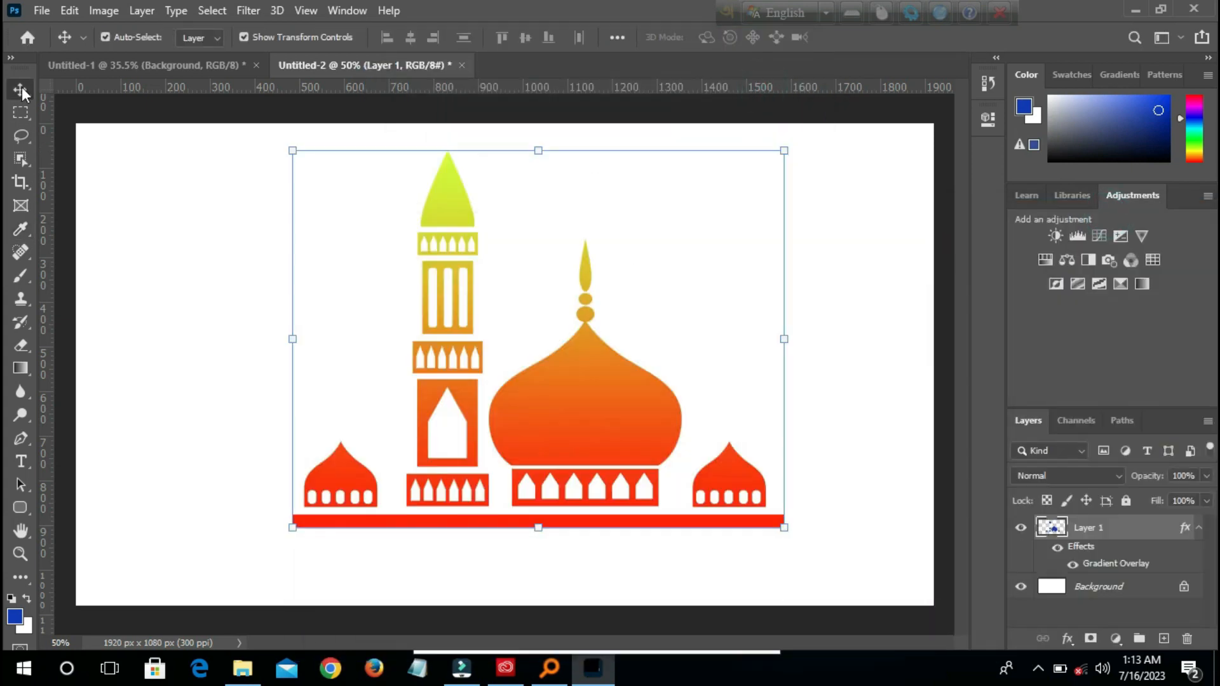
Scale the mosque down to about 920 px wide and reposition it near the canvas center
{"action": "left_click_drag", "start_coordinate": [559, 407], "coordinate": [519, 431]}
{"action": "left_click_drag", "start_coordinate": [746, 176], "coordinate": [664, 256]}
{"action": "left_click_drag", "start_coordinate": [518, 463], "coordinate": [607, 440]}
{"action": "left_click", "coordinate": [888, 37]}
{"action": "left_click", "coordinate": [858, 345]}
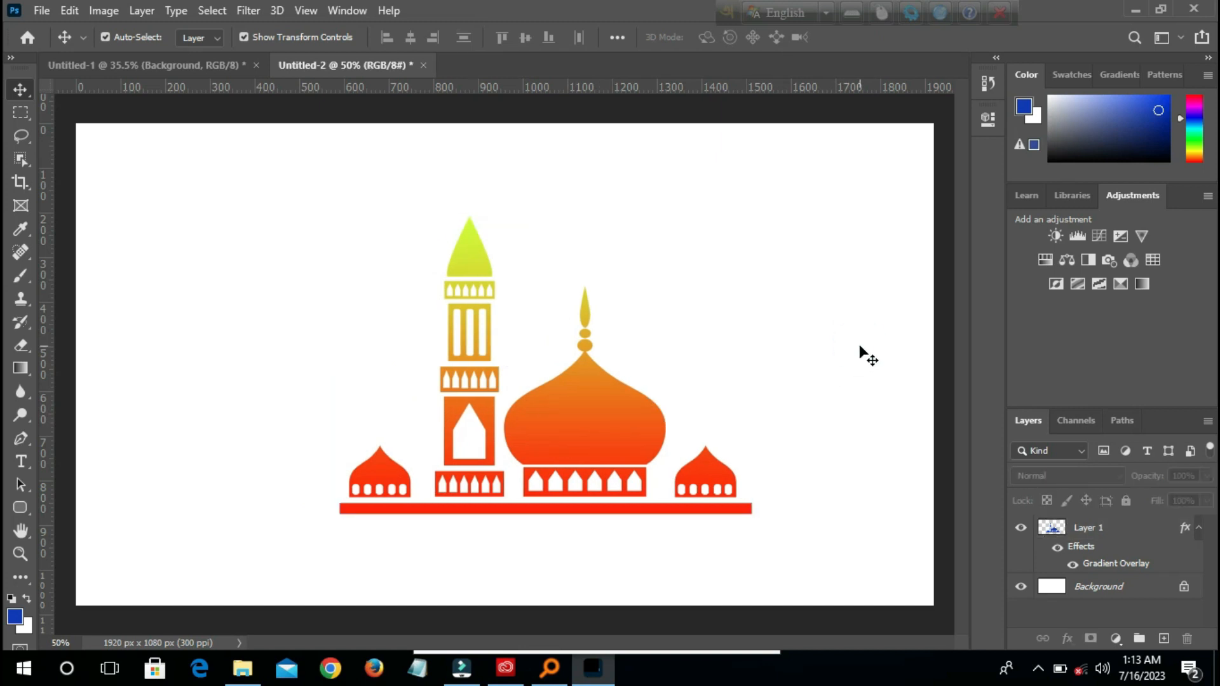
Add a linear blue-to-transparent Gradient Fill layer behind the mosque with an angle of about -76°
{"action": "left_click", "coordinate": [1115, 641]}
{"action": "left_click", "coordinate": [1095, 344]}
{"action": "left_click_drag", "start_coordinate": [834, 278], "coordinate": [837, 273]}
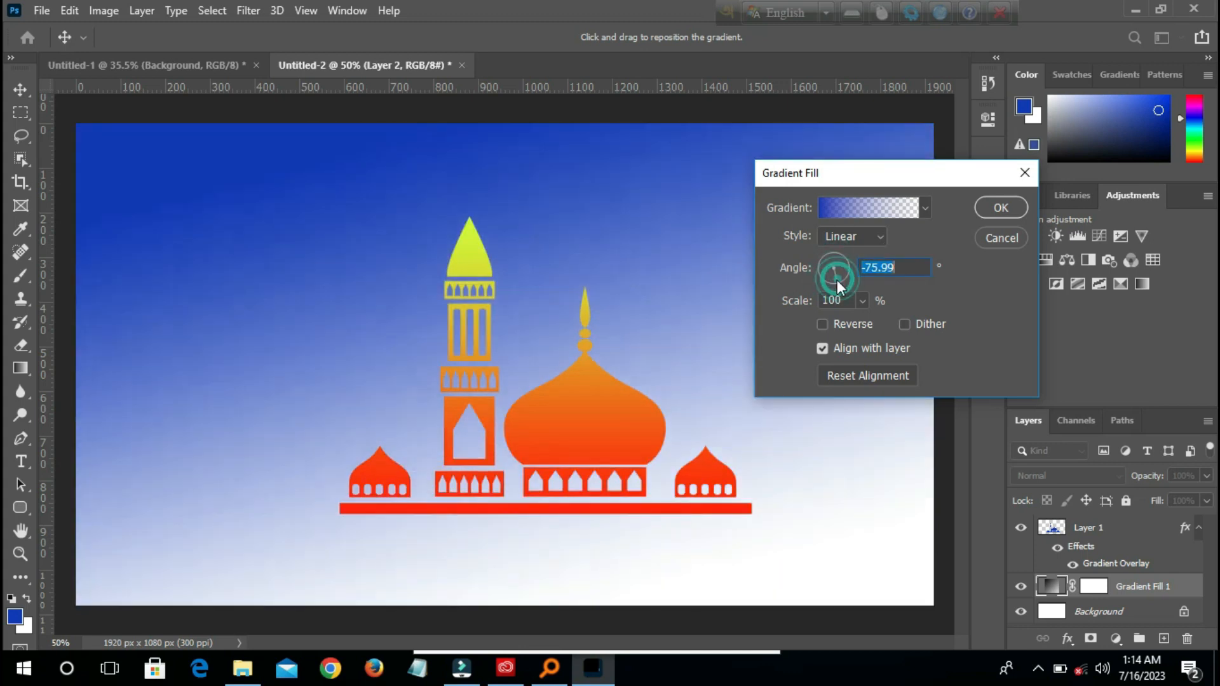